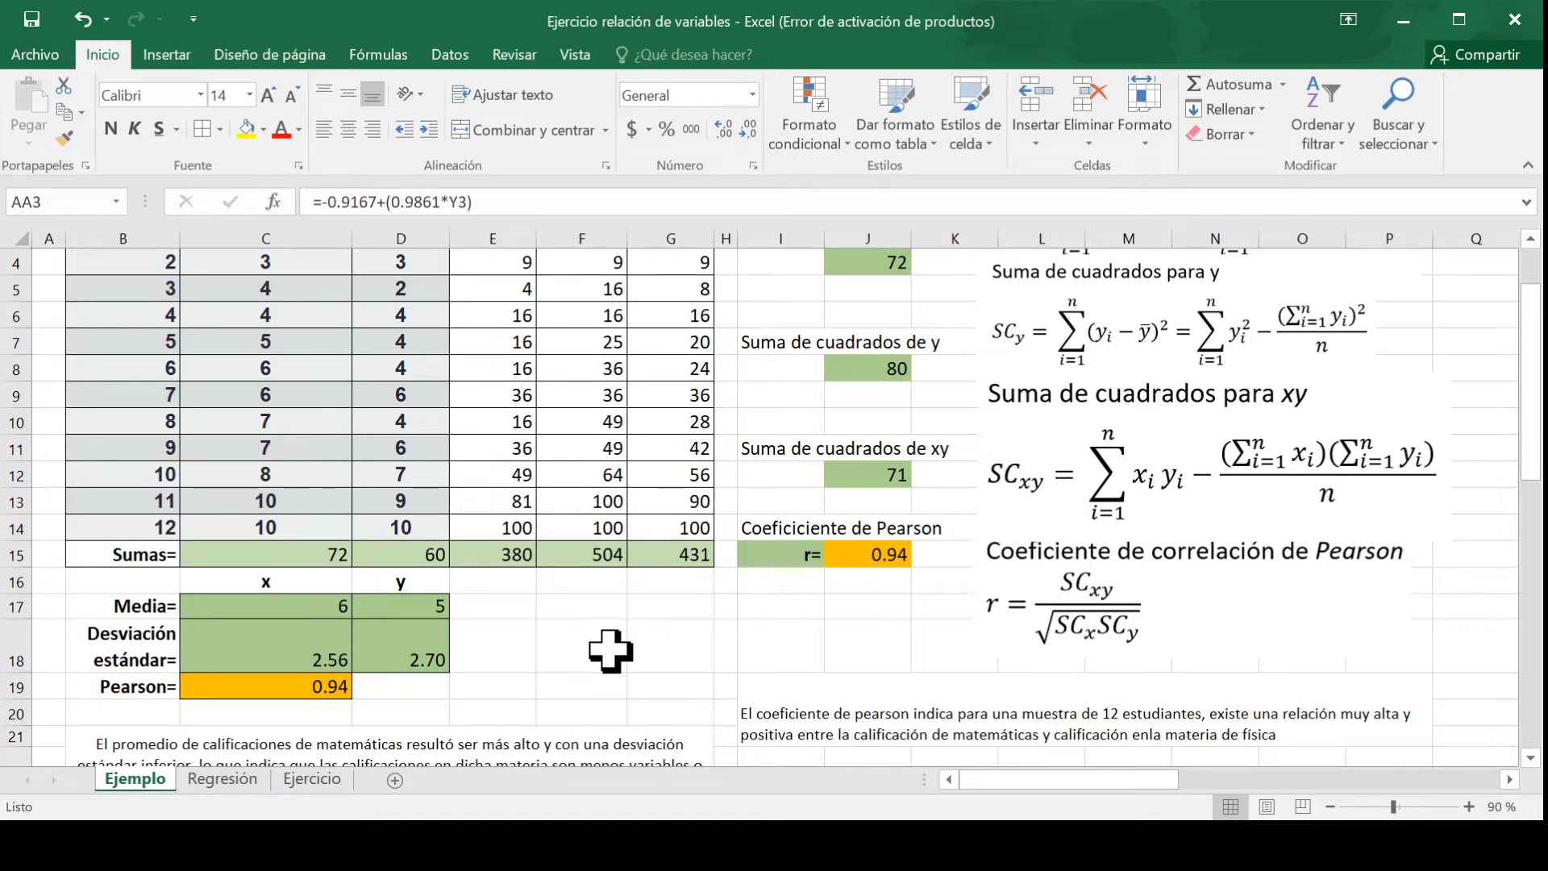
Step: Delete the equation and R² label and the linear trendline from the scatter chart of student grades
{"action": "scroll", "coordinate": [621, 645], "scroll_direction": "up", "scroll_amount": 1}
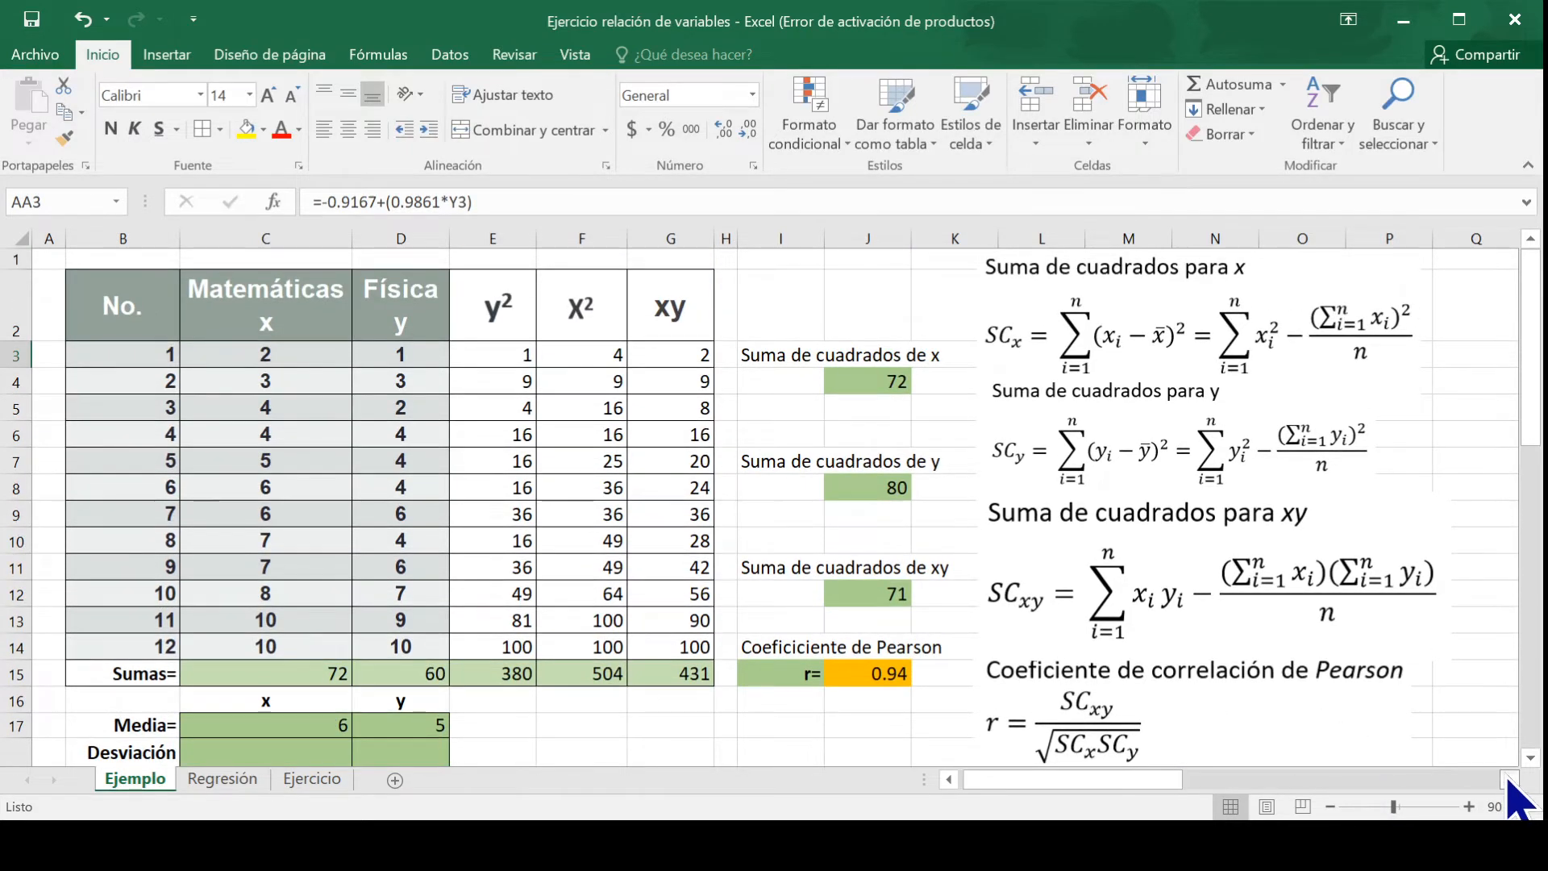
{"action": "scroll", "coordinate": [1510, 780], "scroll_direction": "right", "scroll_amount": 11}
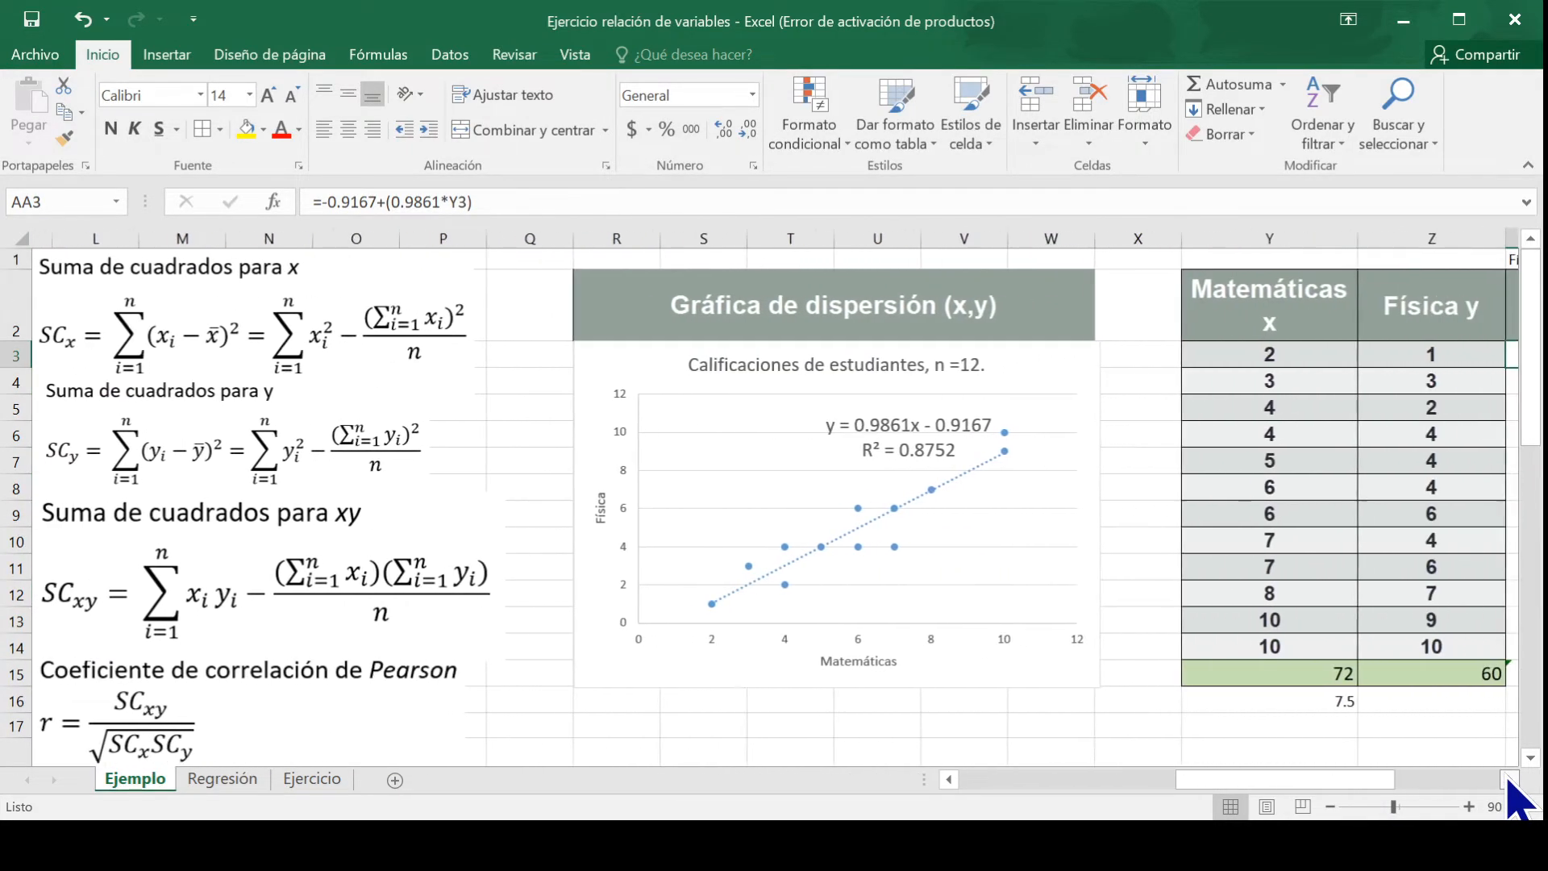
{"action": "scroll", "coordinate": [1508, 780], "scroll_direction": "right", "scroll_amount": 5}
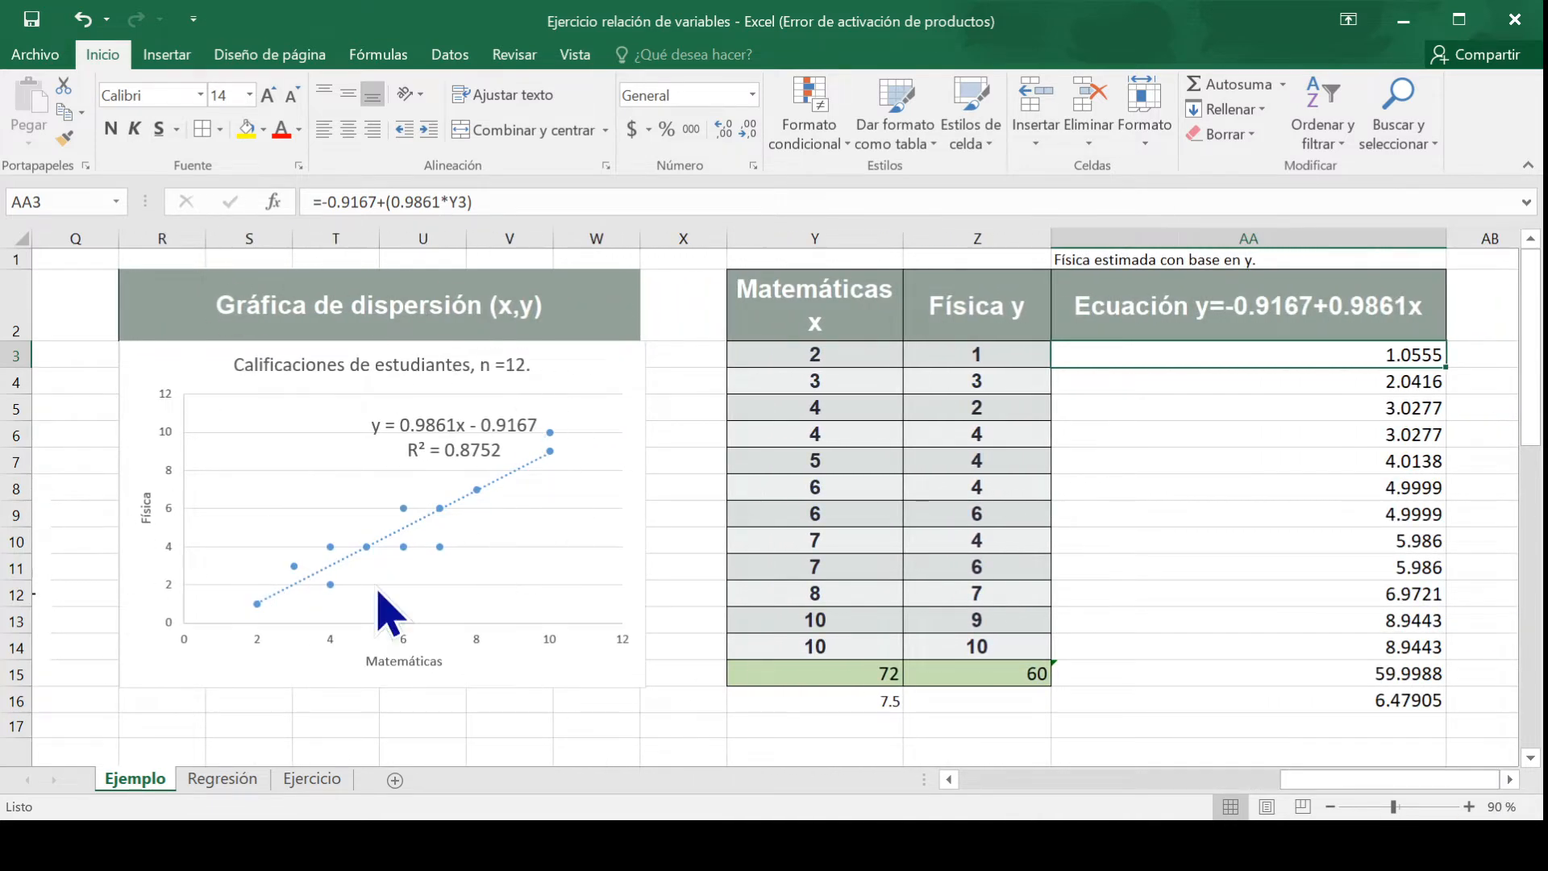
{"action": "left_click", "coordinate": [500, 477]}
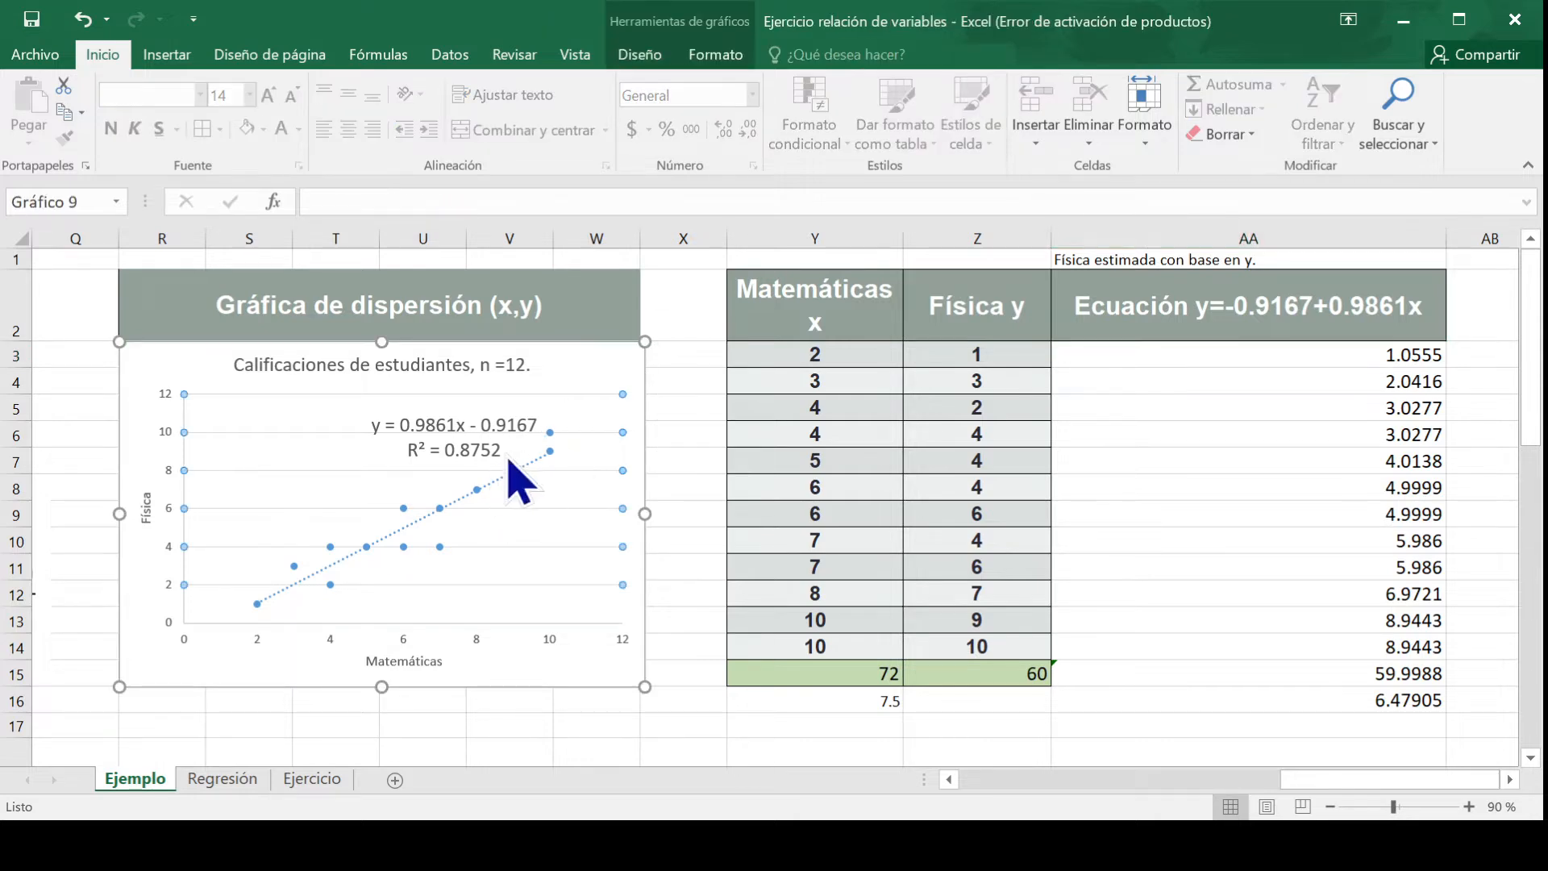
{"action": "left_click", "coordinate": [482, 430]}
{"action": "left_click", "coordinate": [483, 430]}
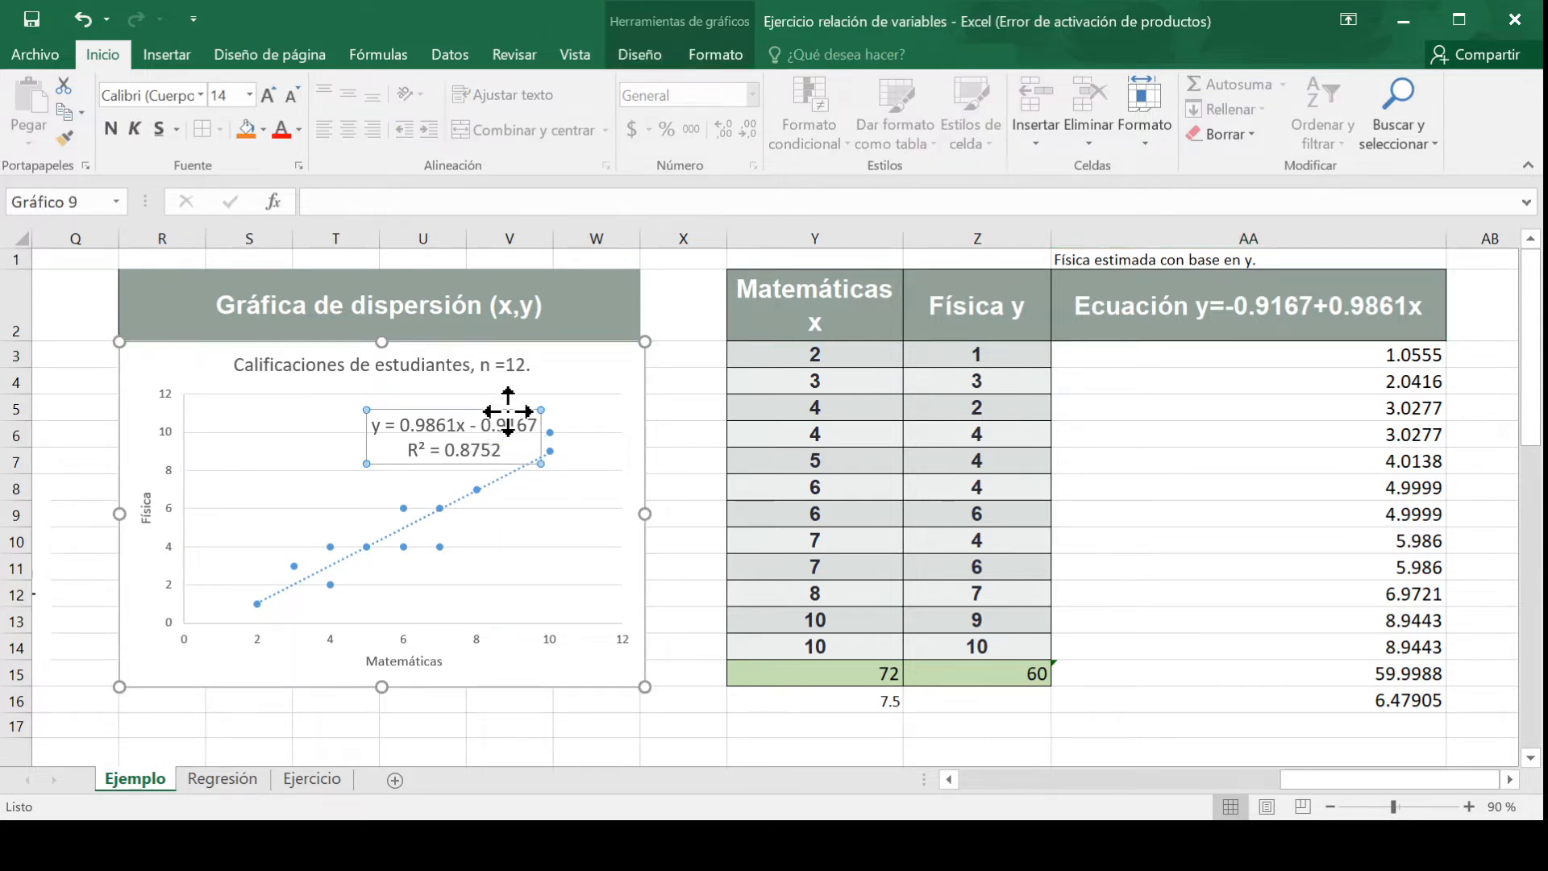
{"action": "key", "text": "Delete"}
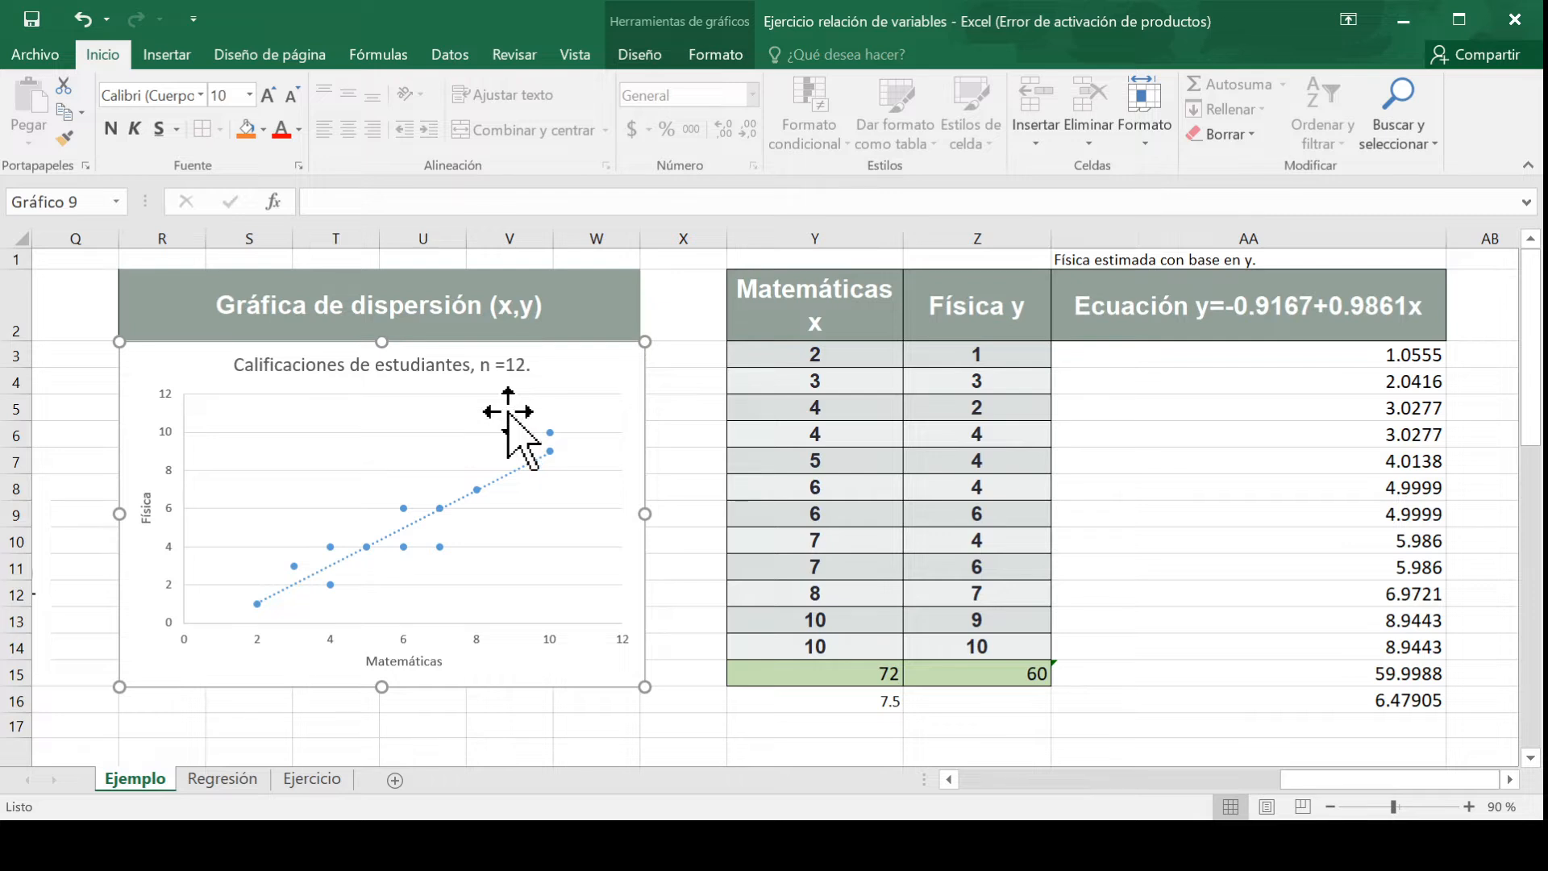
{"action": "left_click", "coordinate": [517, 477]}
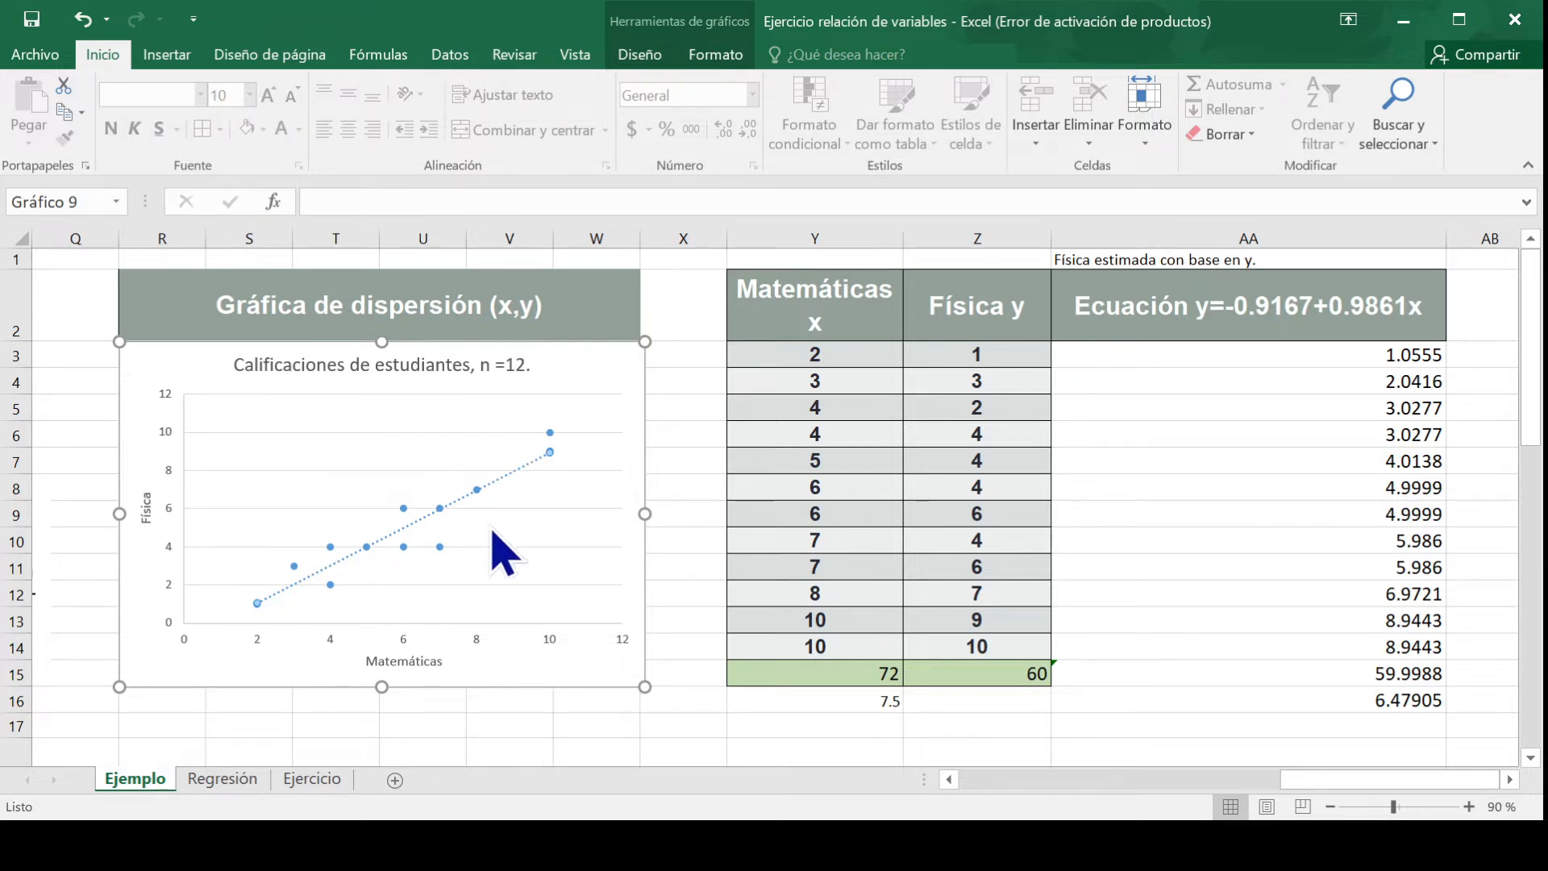
{"action": "key", "text": "Delete"}
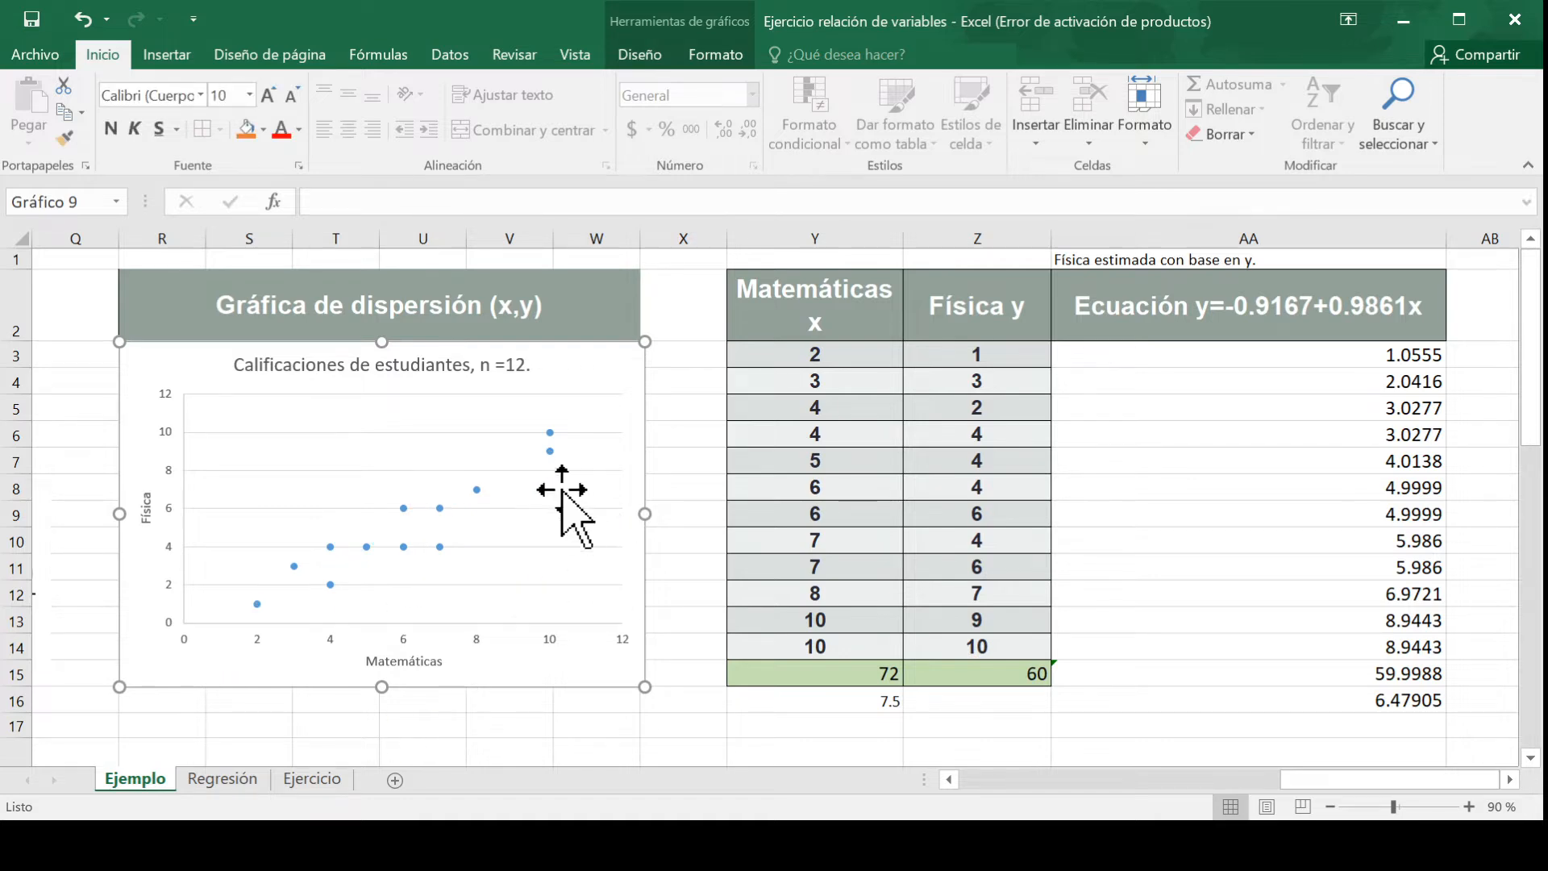
{"action": "left_click", "coordinate": [508, 728]}
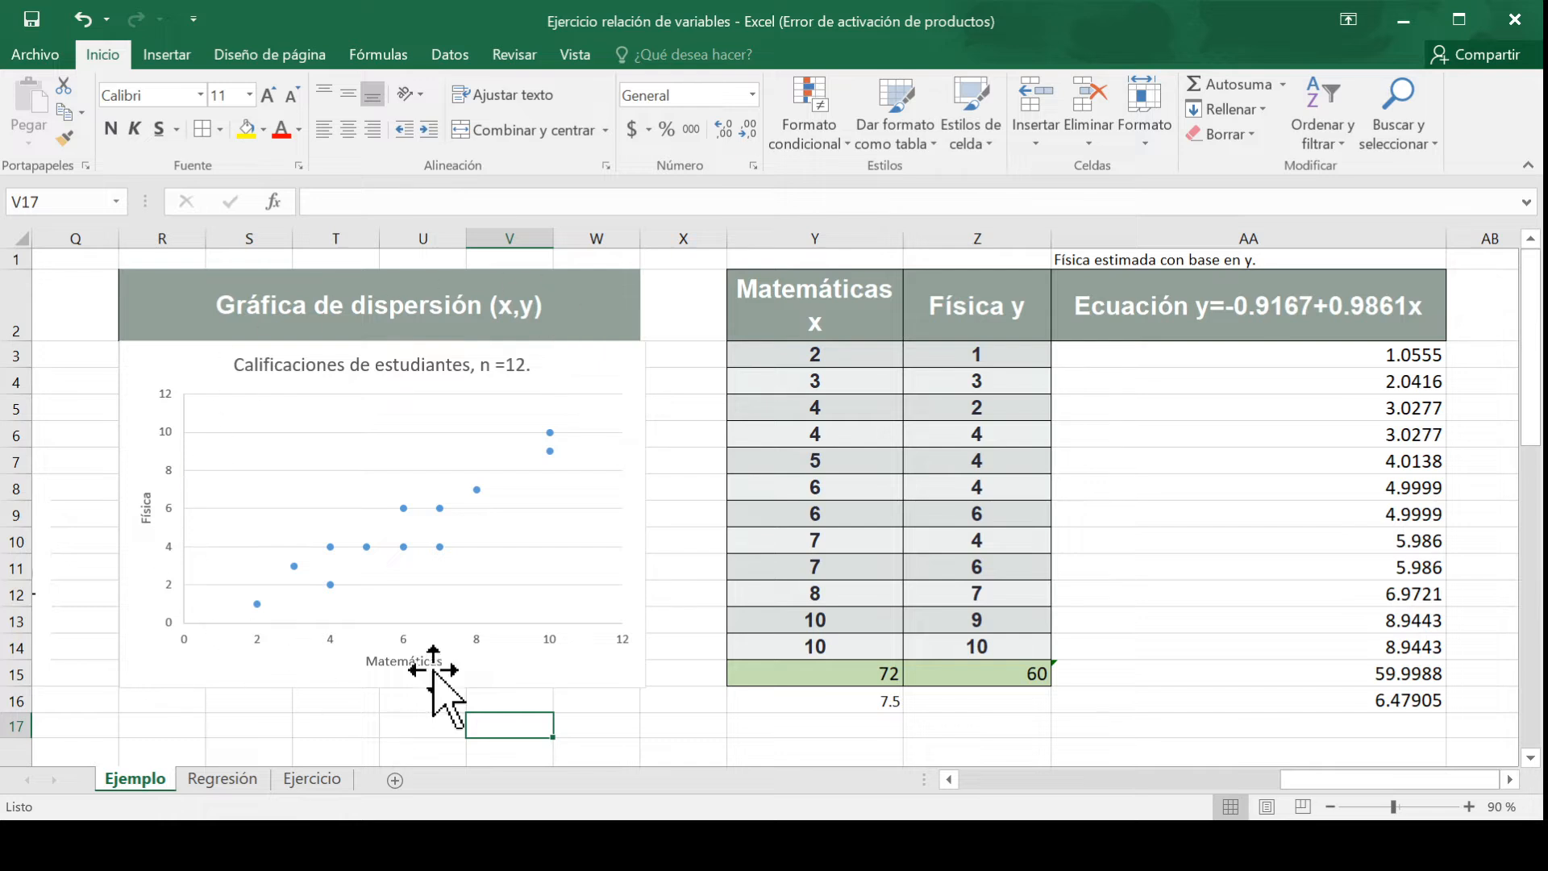
Step: Add a linear trendline to the scatter chart's data points, showing its equation and R-squared value on the chart
{"action": "left_click", "coordinate": [440, 509]}
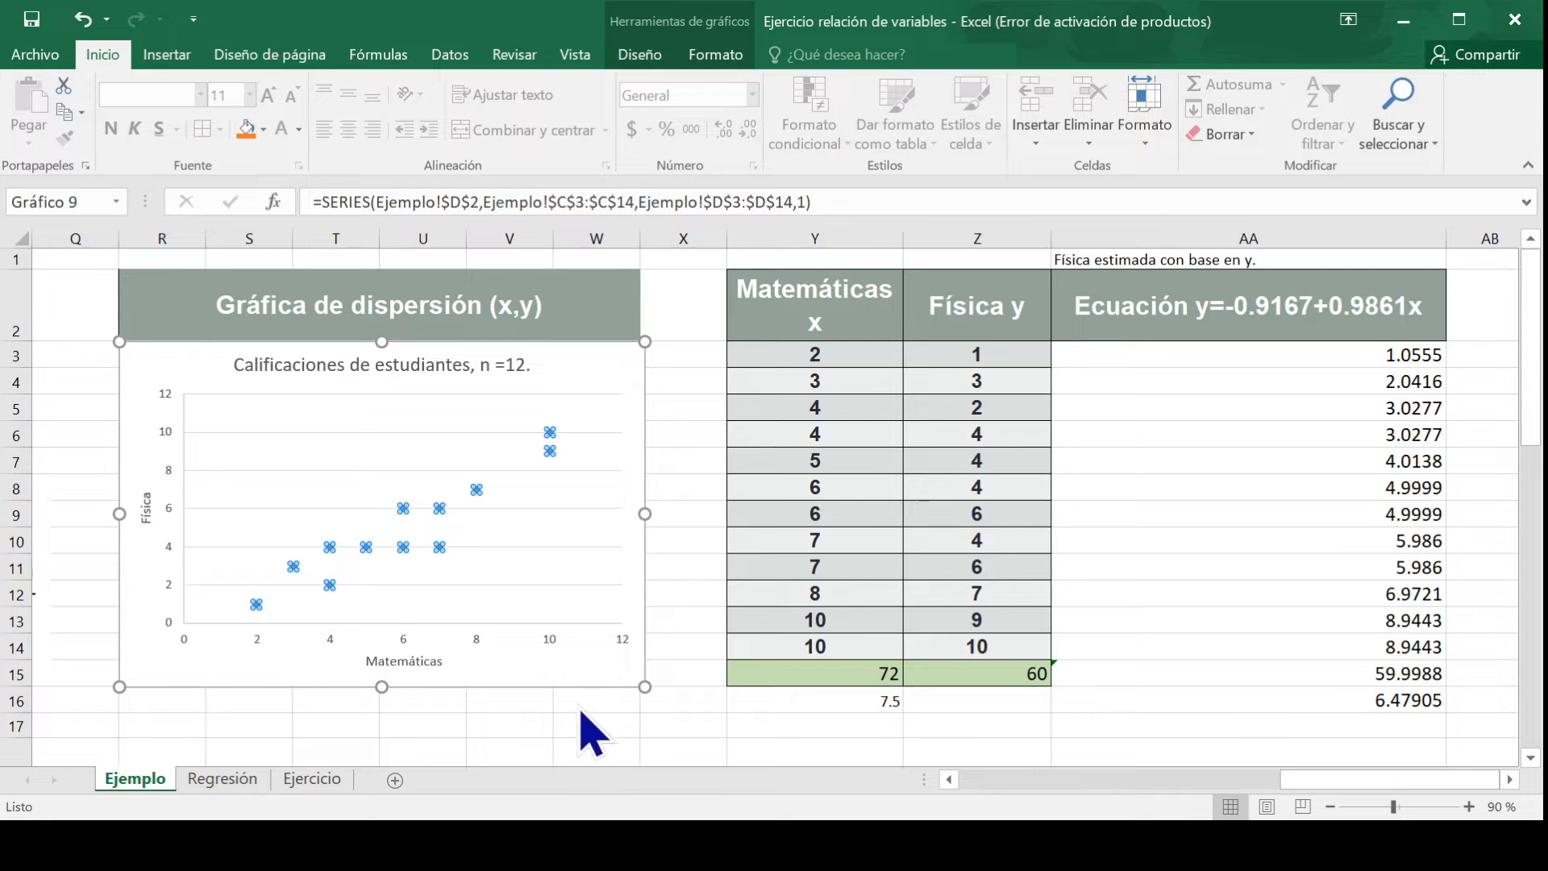
{"action": "left_click", "coordinate": [623, 710]}
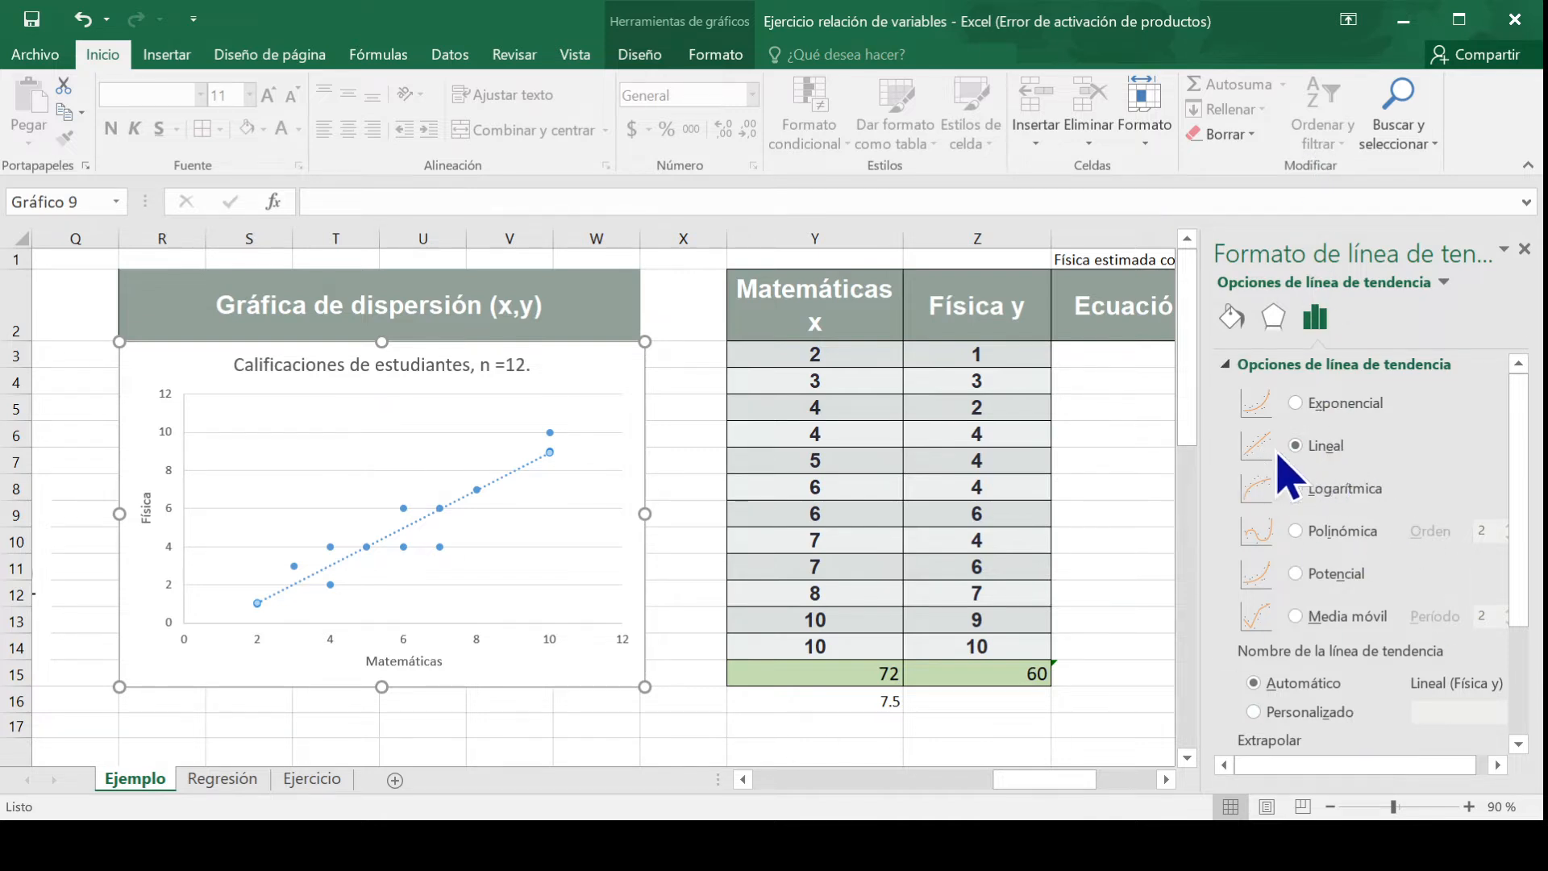
{"action": "scroll", "coordinate": [1528, 480], "scroll_direction": "down", "scroll_amount": 2}
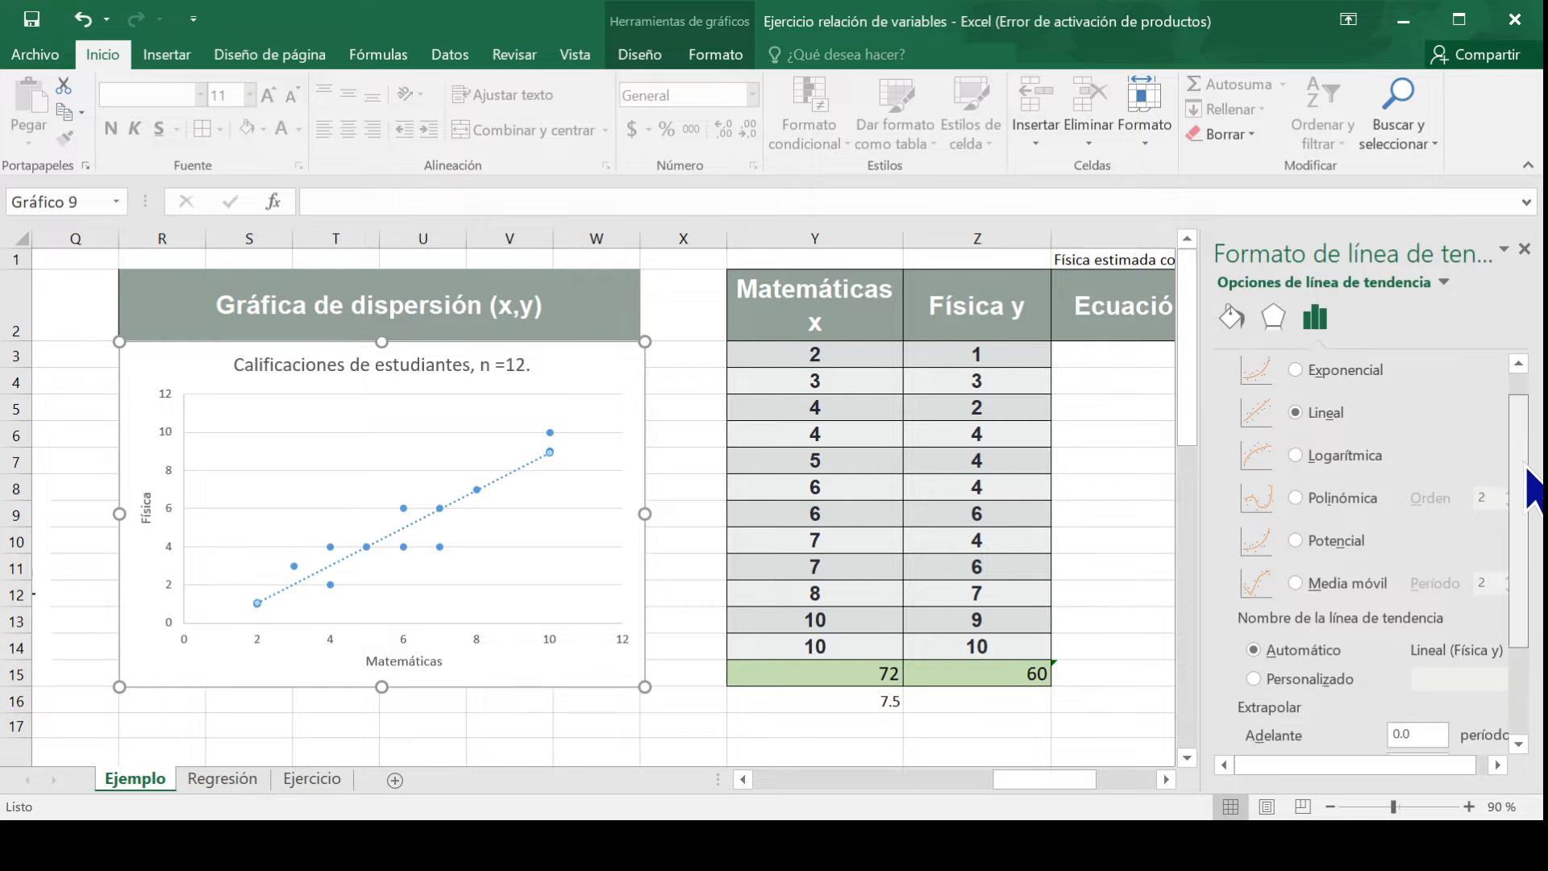
{"action": "left_click_drag", "start_coordinate": [1532, 508], "coordinate": [1523, 436]}
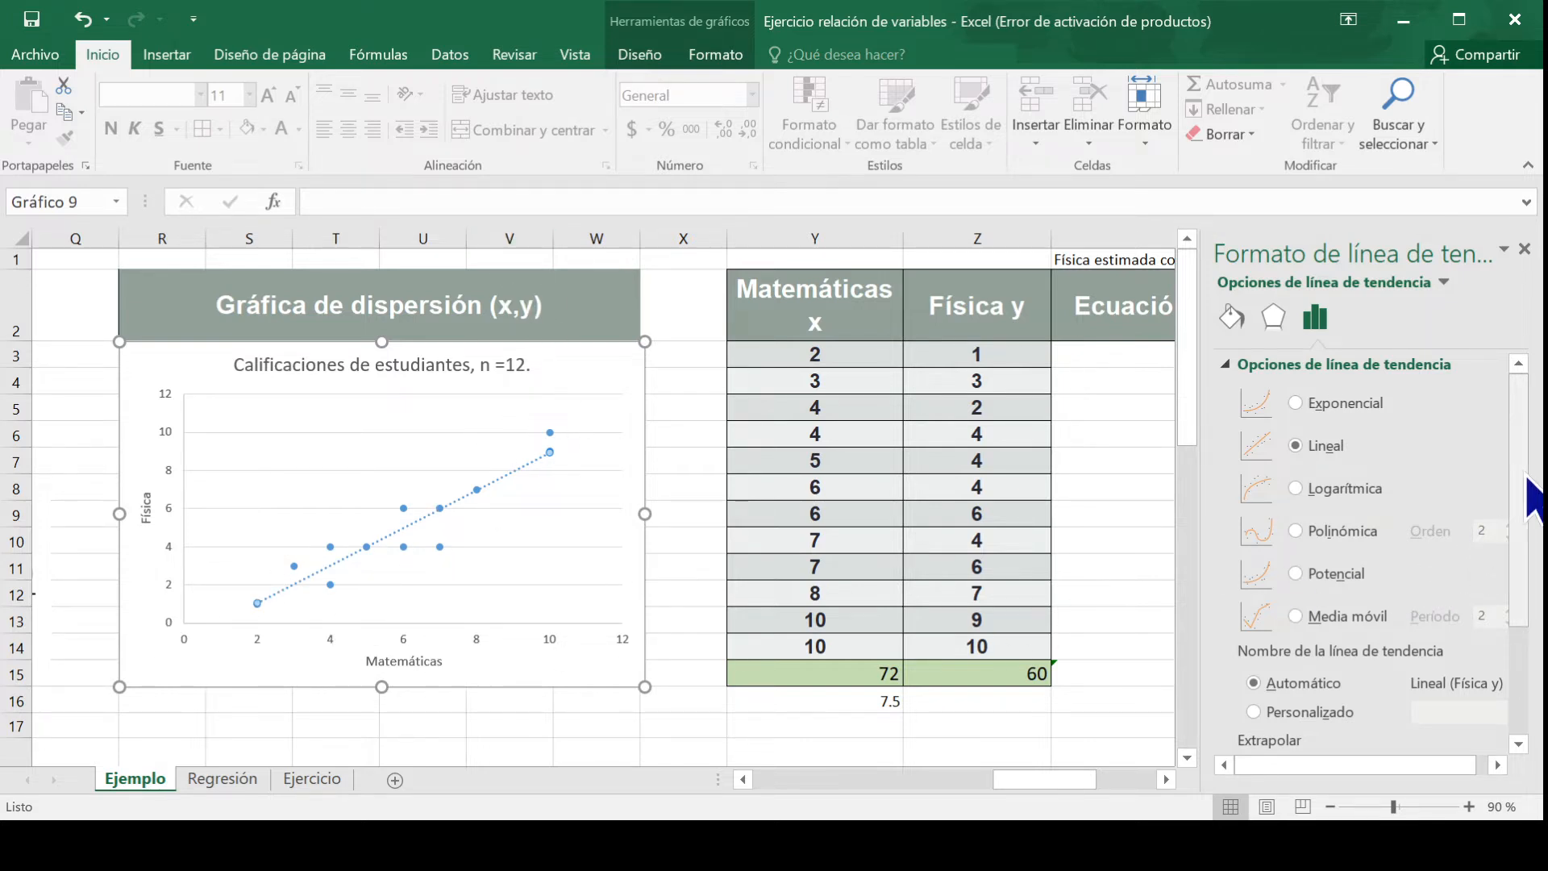
{"action": "left_click_drag", "start_coordinate": [1526, 484], "coordinate": [1523, 608]}
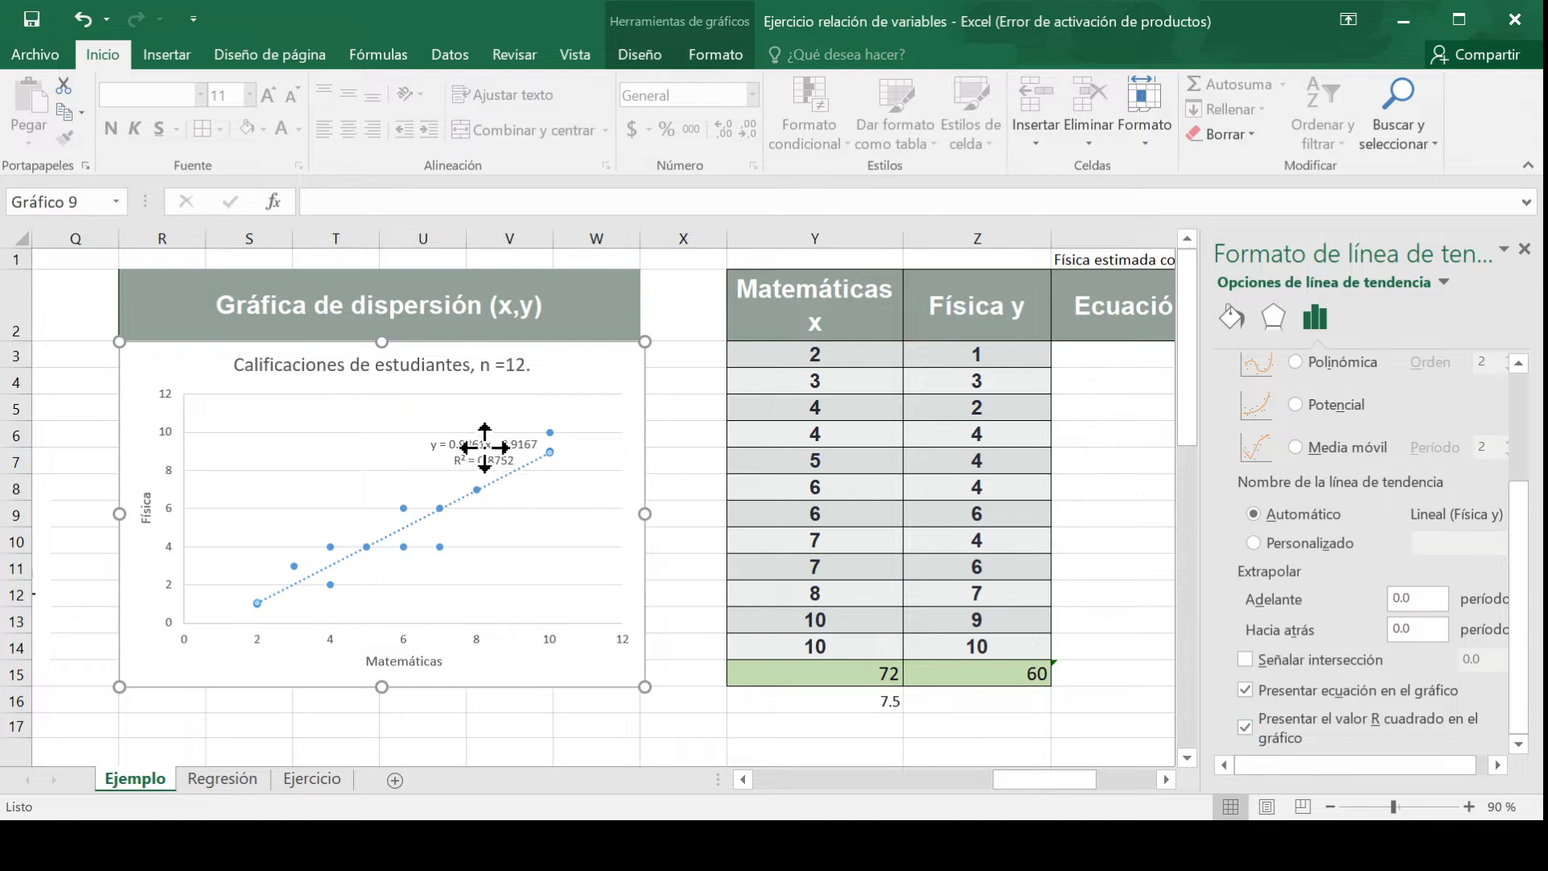
Step: Set the trendline equation label's font size to 16 and move it above the trendline, clear of the data points
{"action": "left_click", "coordinate": [484, 445]}
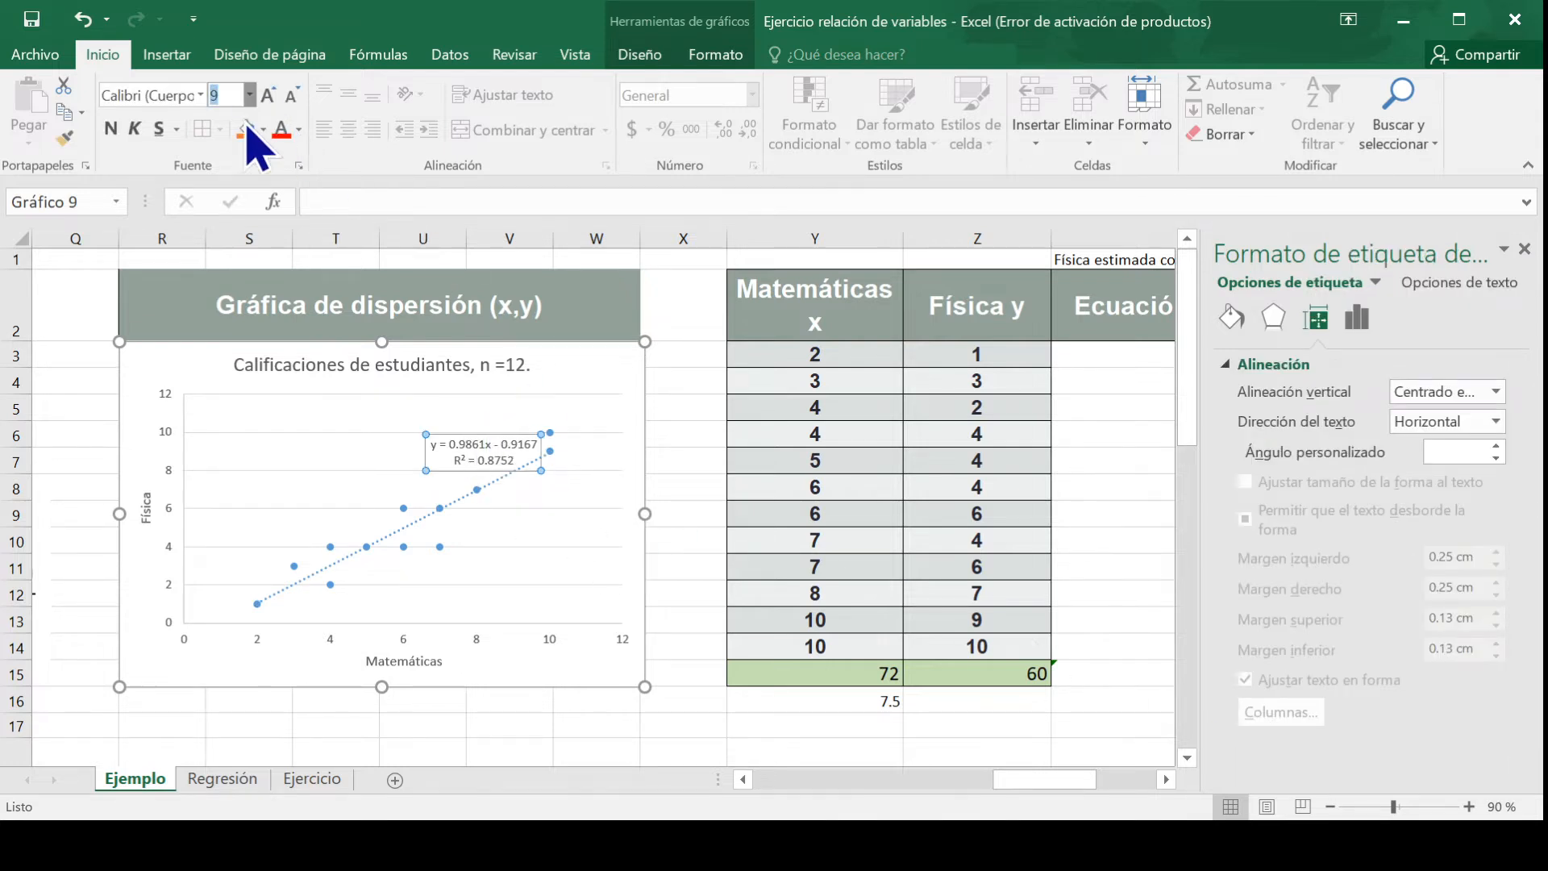
{"action": "left_click", "coordinate": [232, 294]}
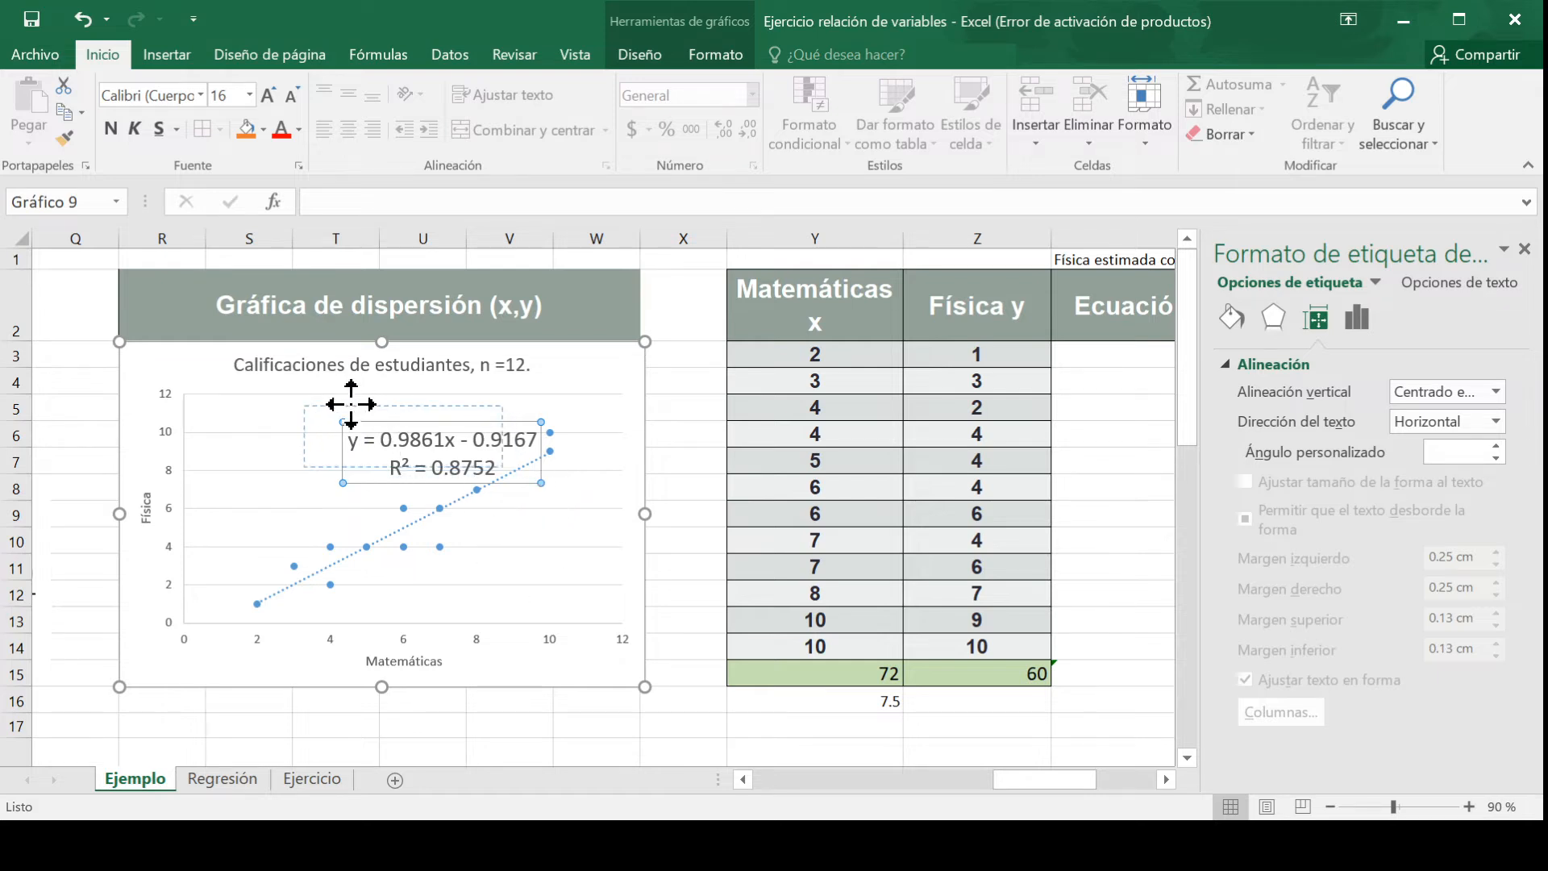
{"action": "left_click_drag", "start_coordinate": [351, 404], "coordinate": [343, 400]}
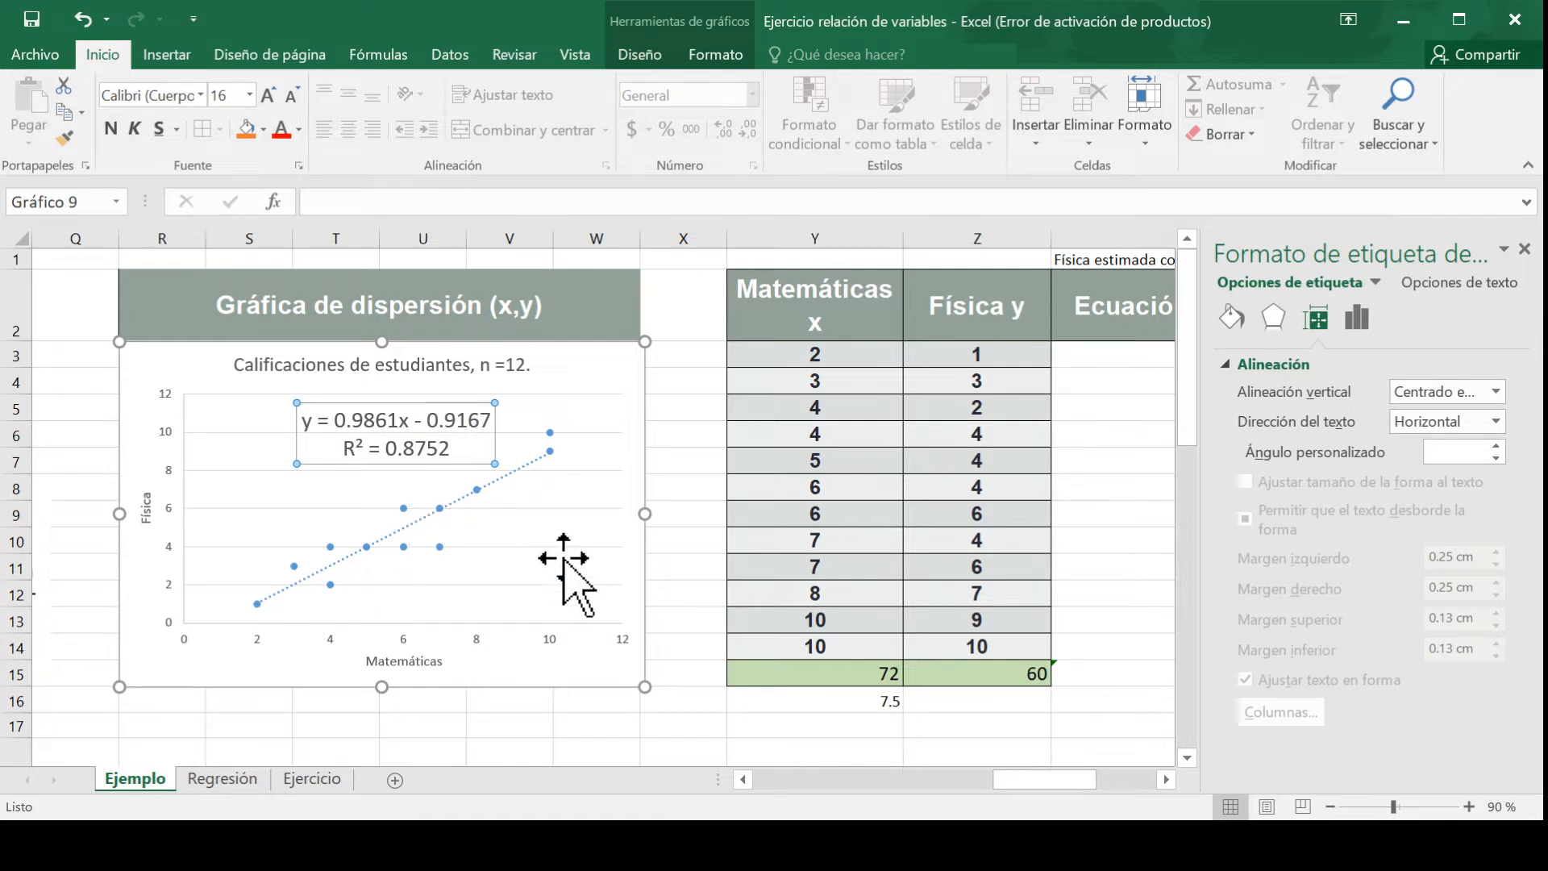
{"action": "left_click", "coordinate": [1525, 250]}
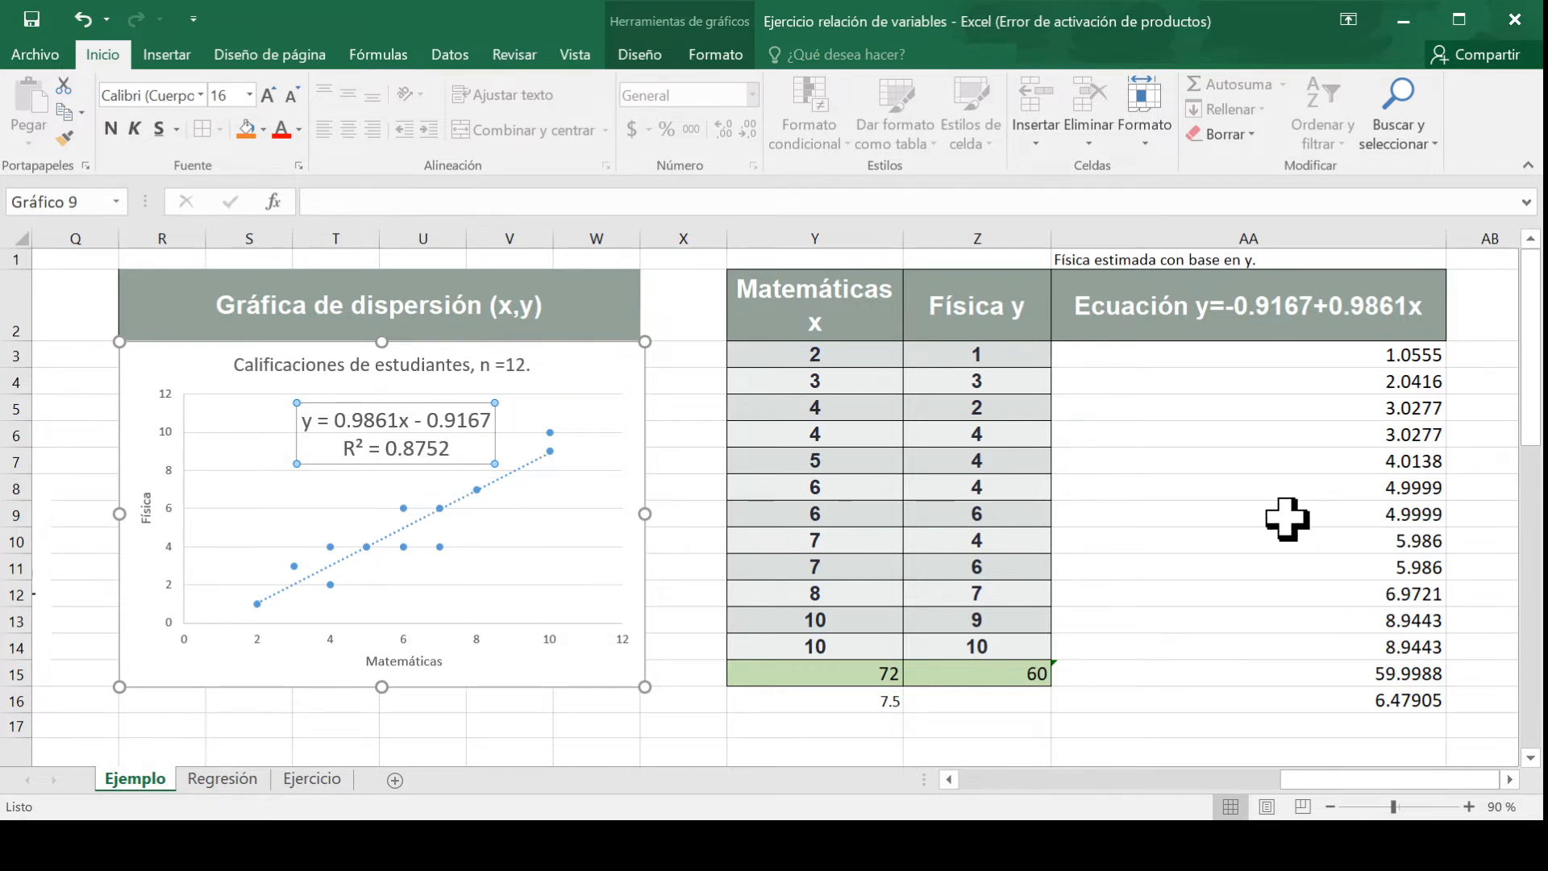
{"action": "left_click", "coordinate": [223, 779]}
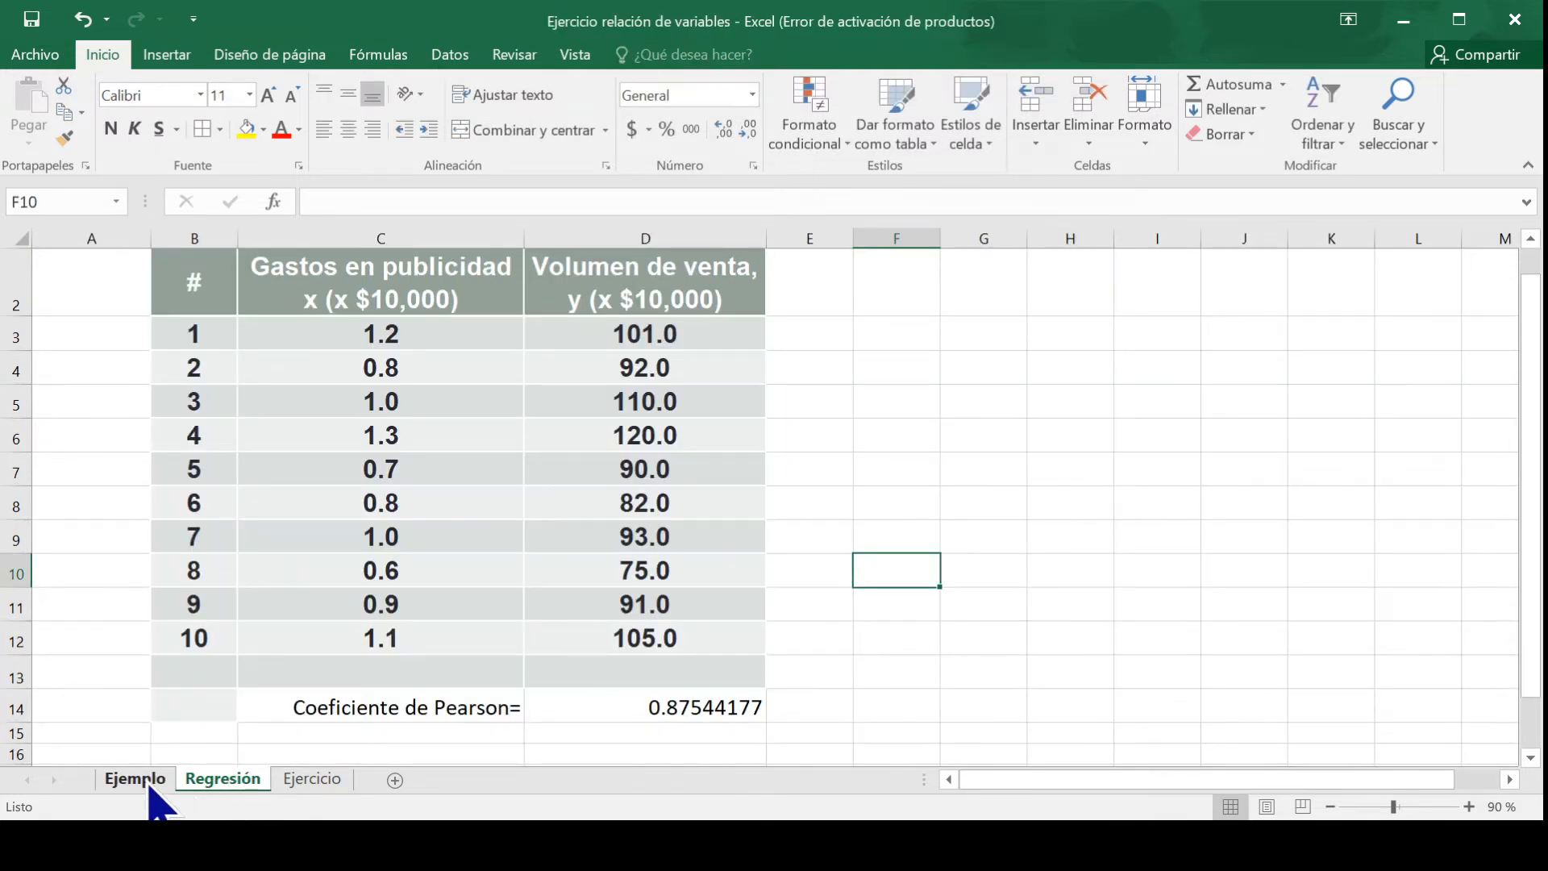
{"action": "left_click", "coordinate": [313, 779]}
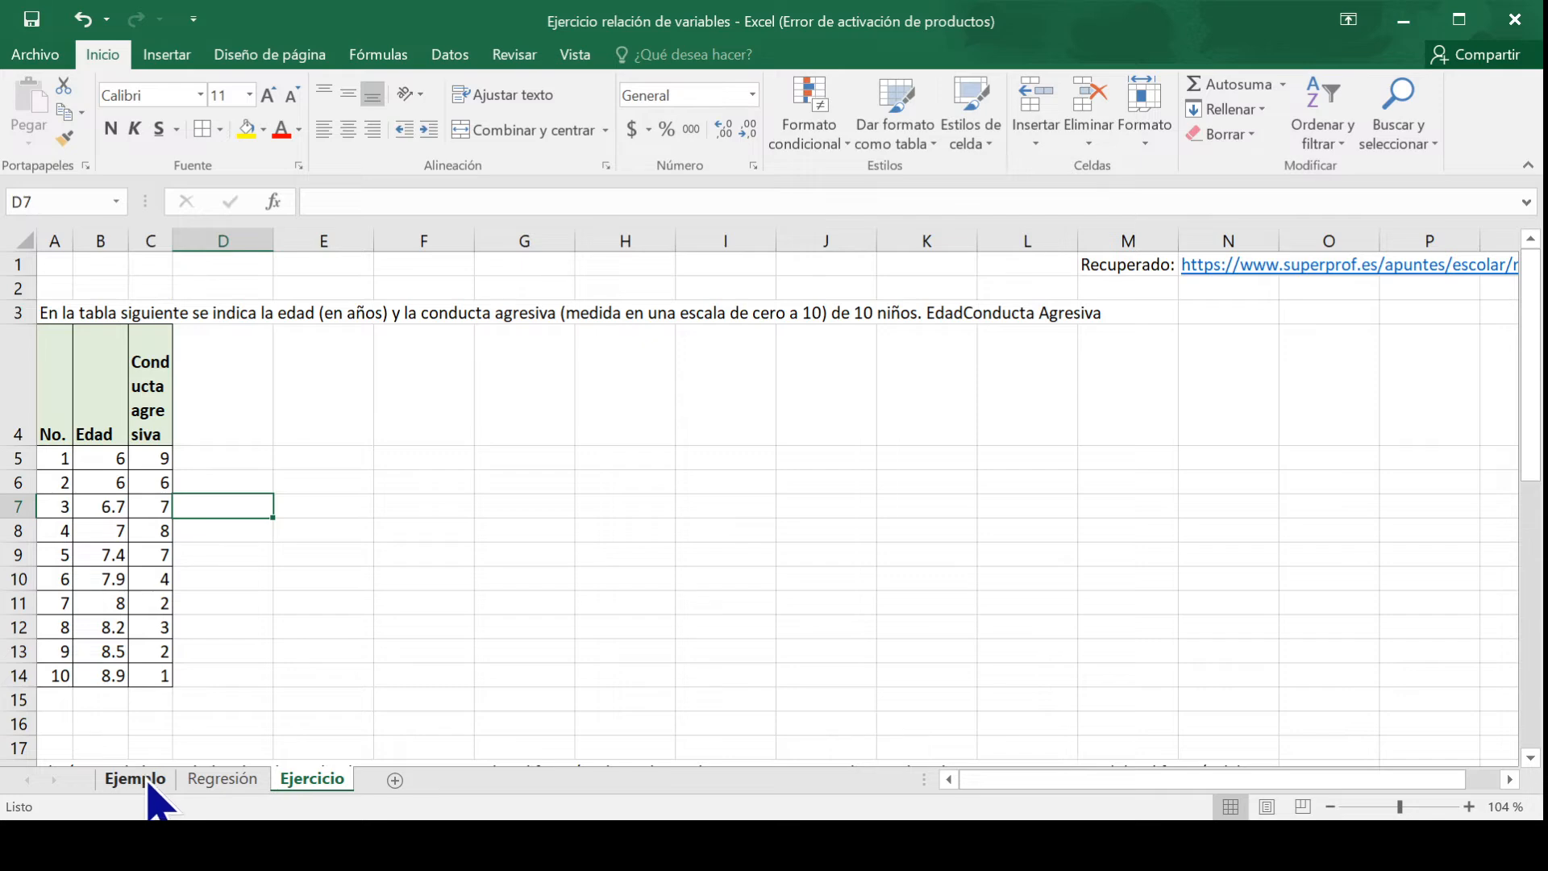
{"action": "left_click", "coordinate": [136, 779]}
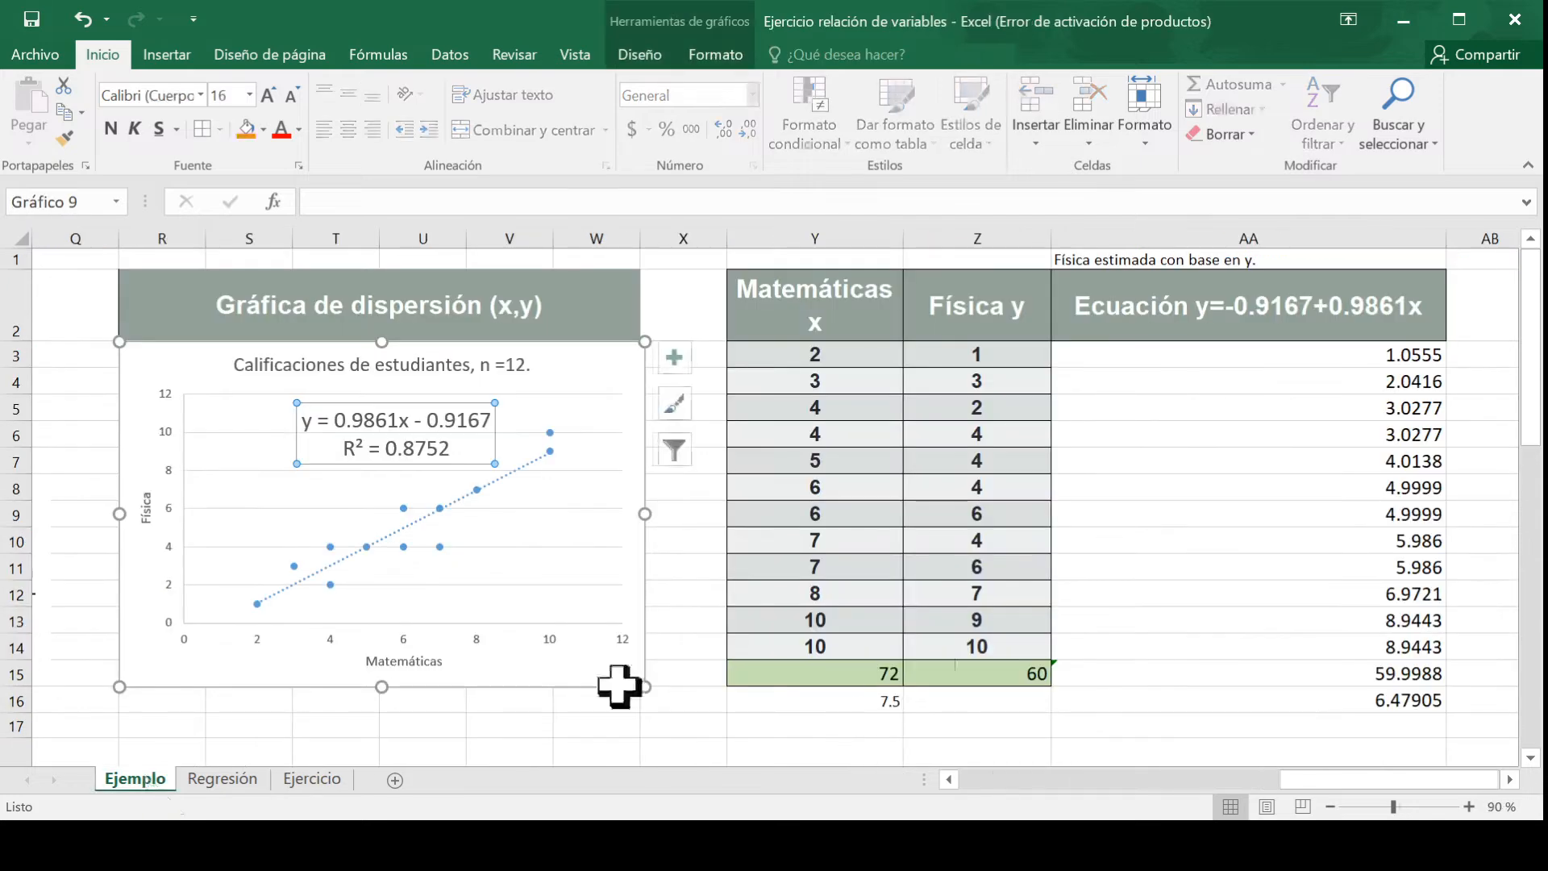
Step: Clear the estimated Física values in AA3:AA16 below the regression equation header
{"action": "left_click", "coordinate": [1180, 314]}
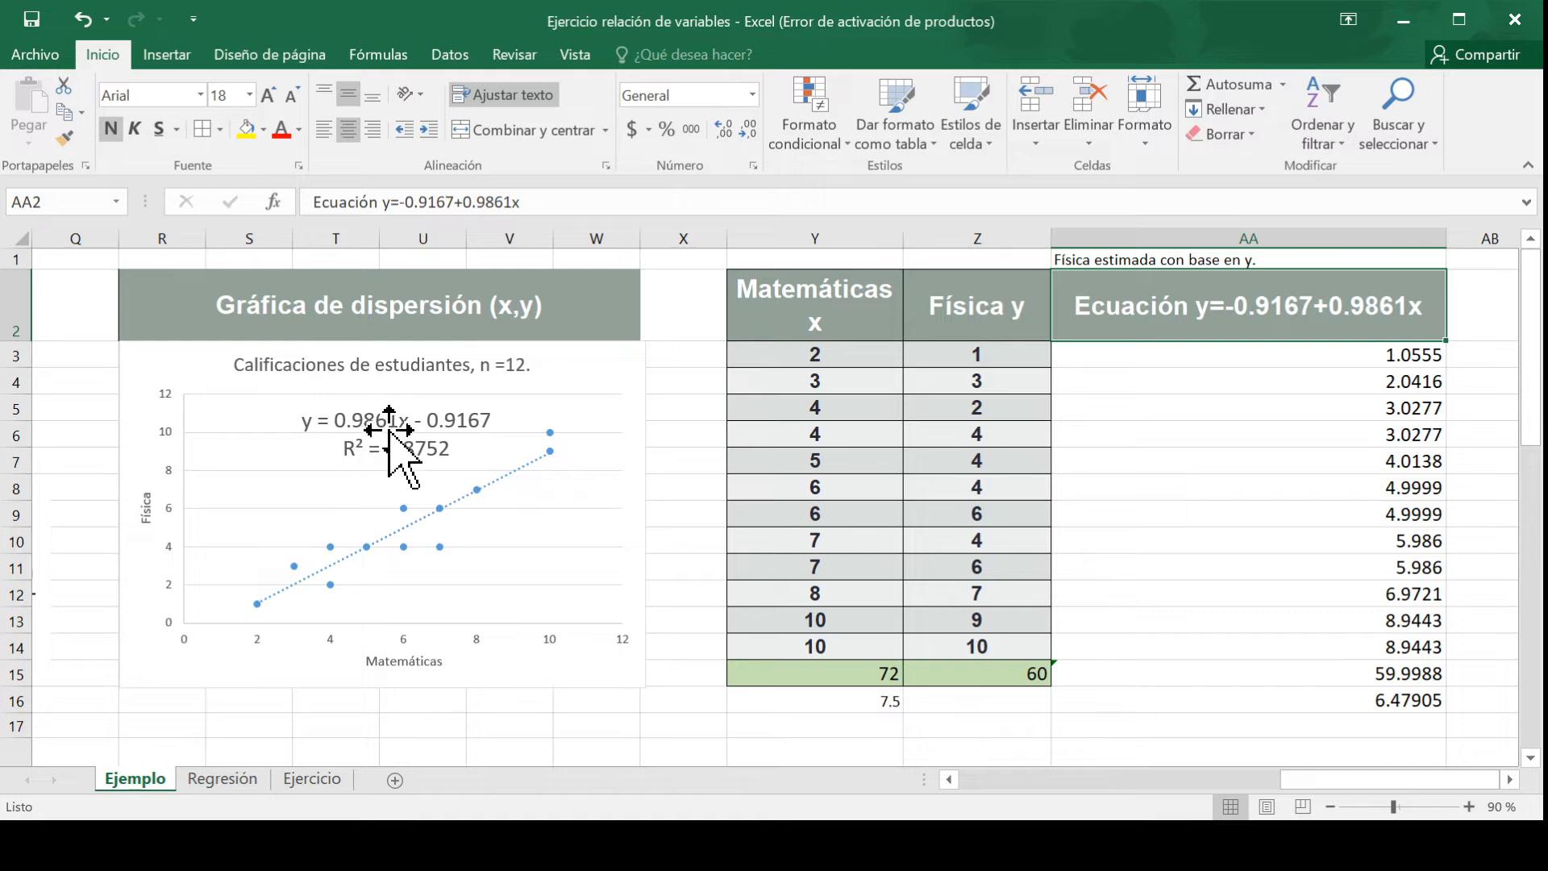
{"action": "left_click", "coordinate": [1369, 359]}
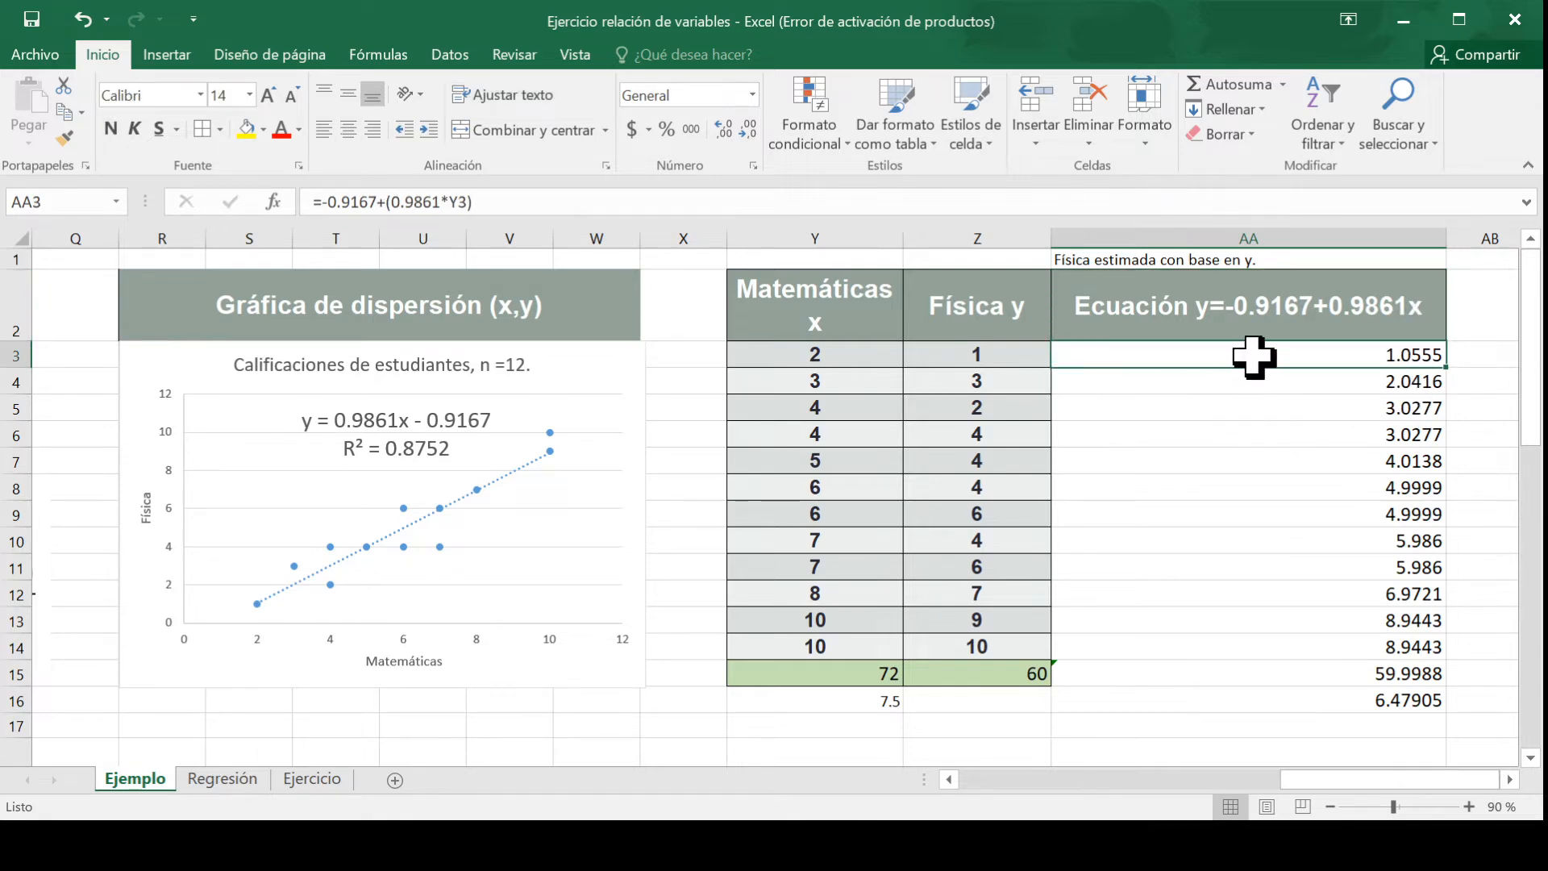
{"action": "left_click_drag", "start_coordinate": [1254, 355], "coordinate": [1287, 690]}
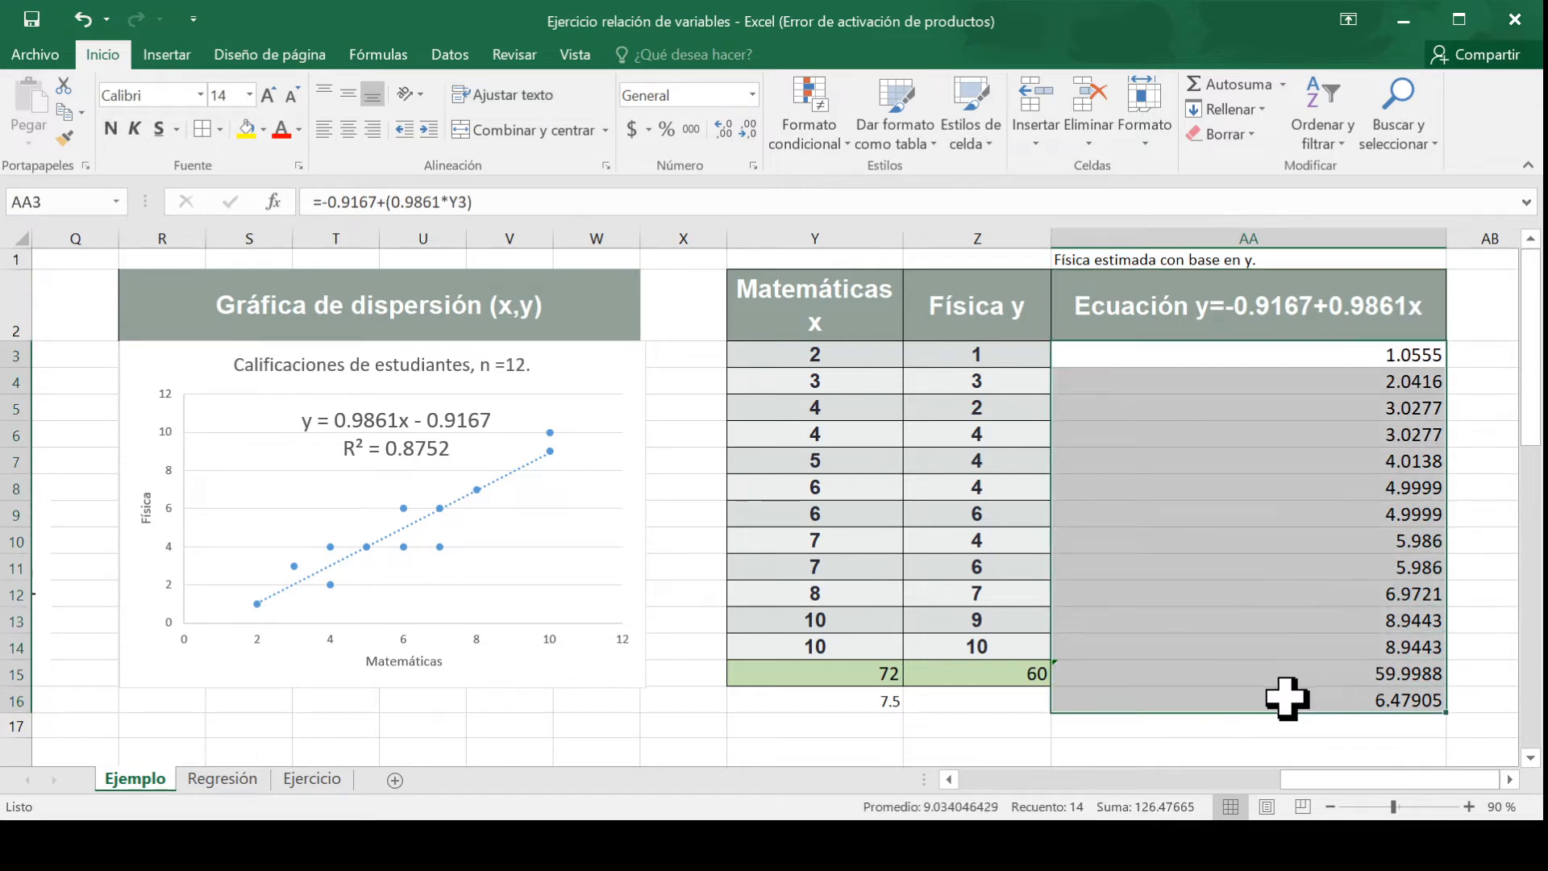
{"action": "key", "text": "Delete"}
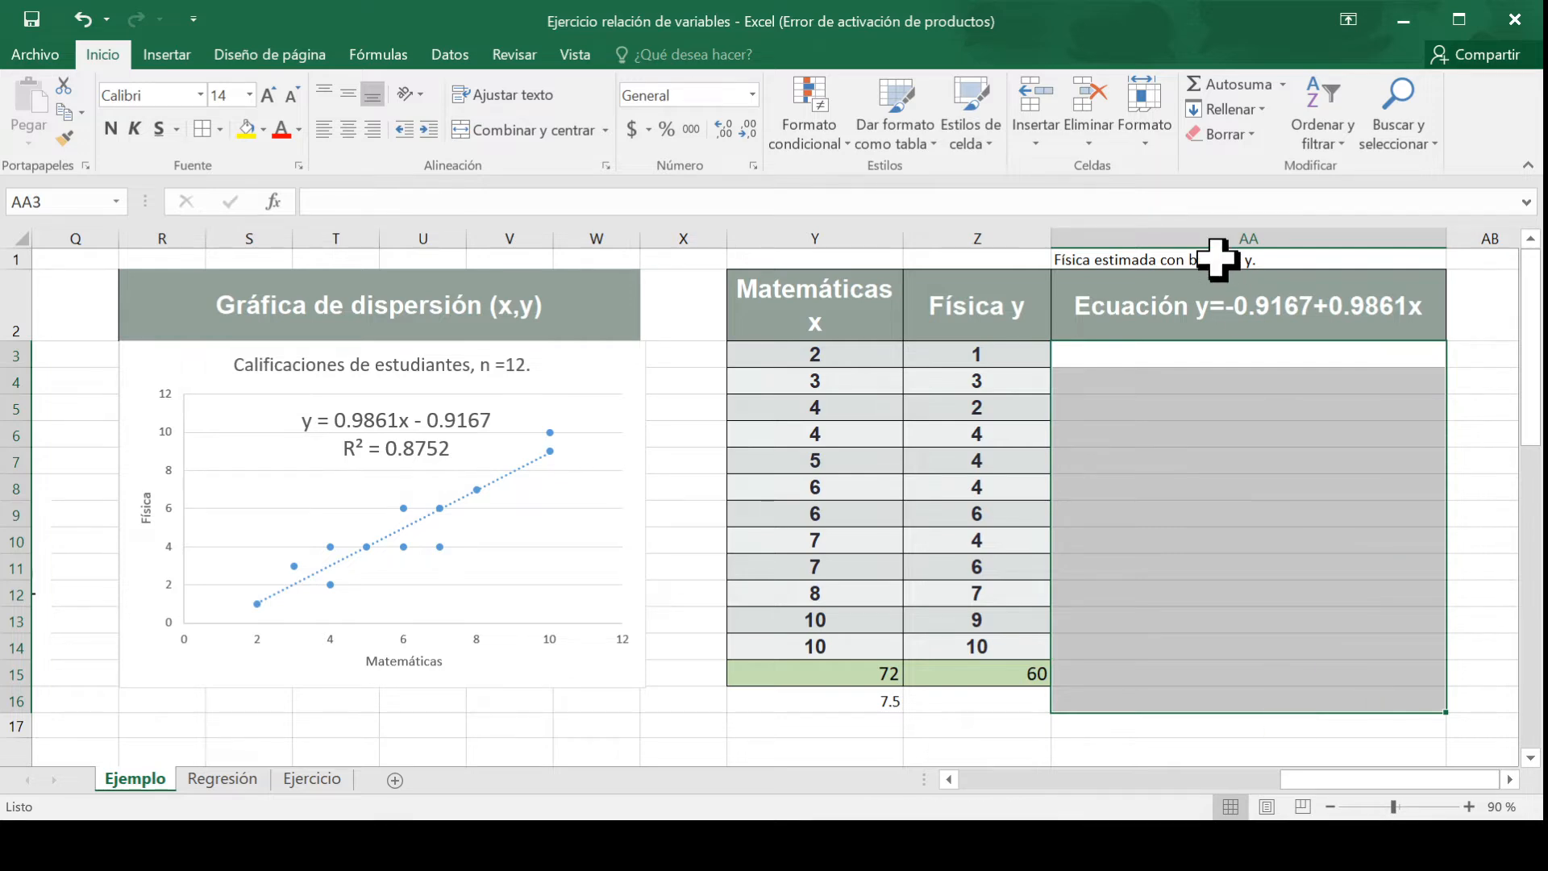
Step: Enter the regression formula =-0.9167+(0.9861*Y3) in AA3 and fill it down to AA14
{"action": "left_click", "coordinate": [1250, 355]}
{"action": "left_click", "coordinate": [1216, 311]}
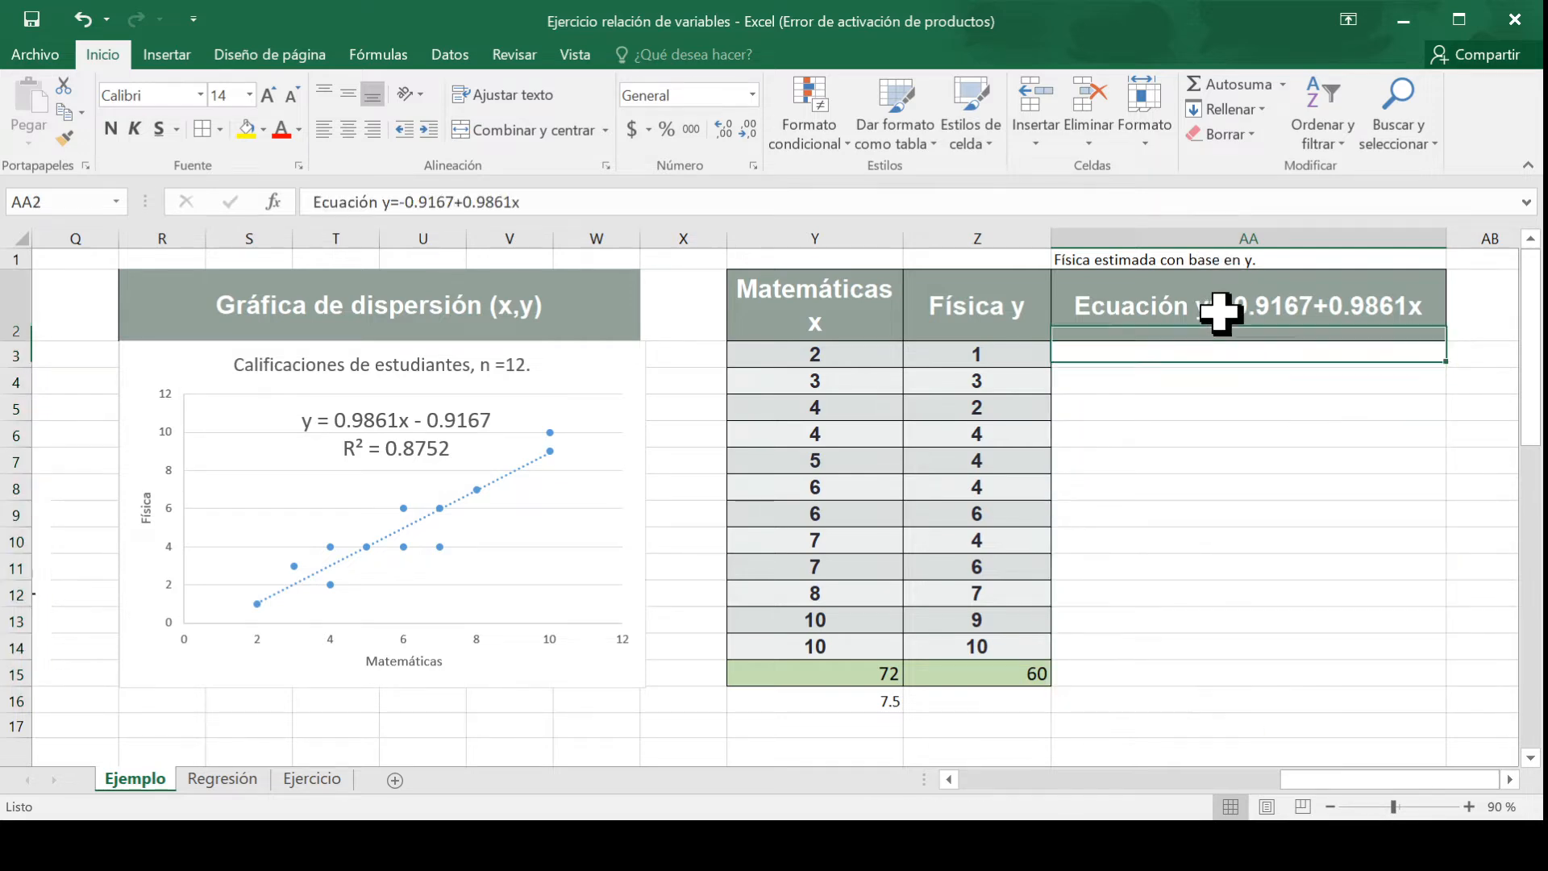
{"action": "left_click", "coordinate": [1232, 355]}
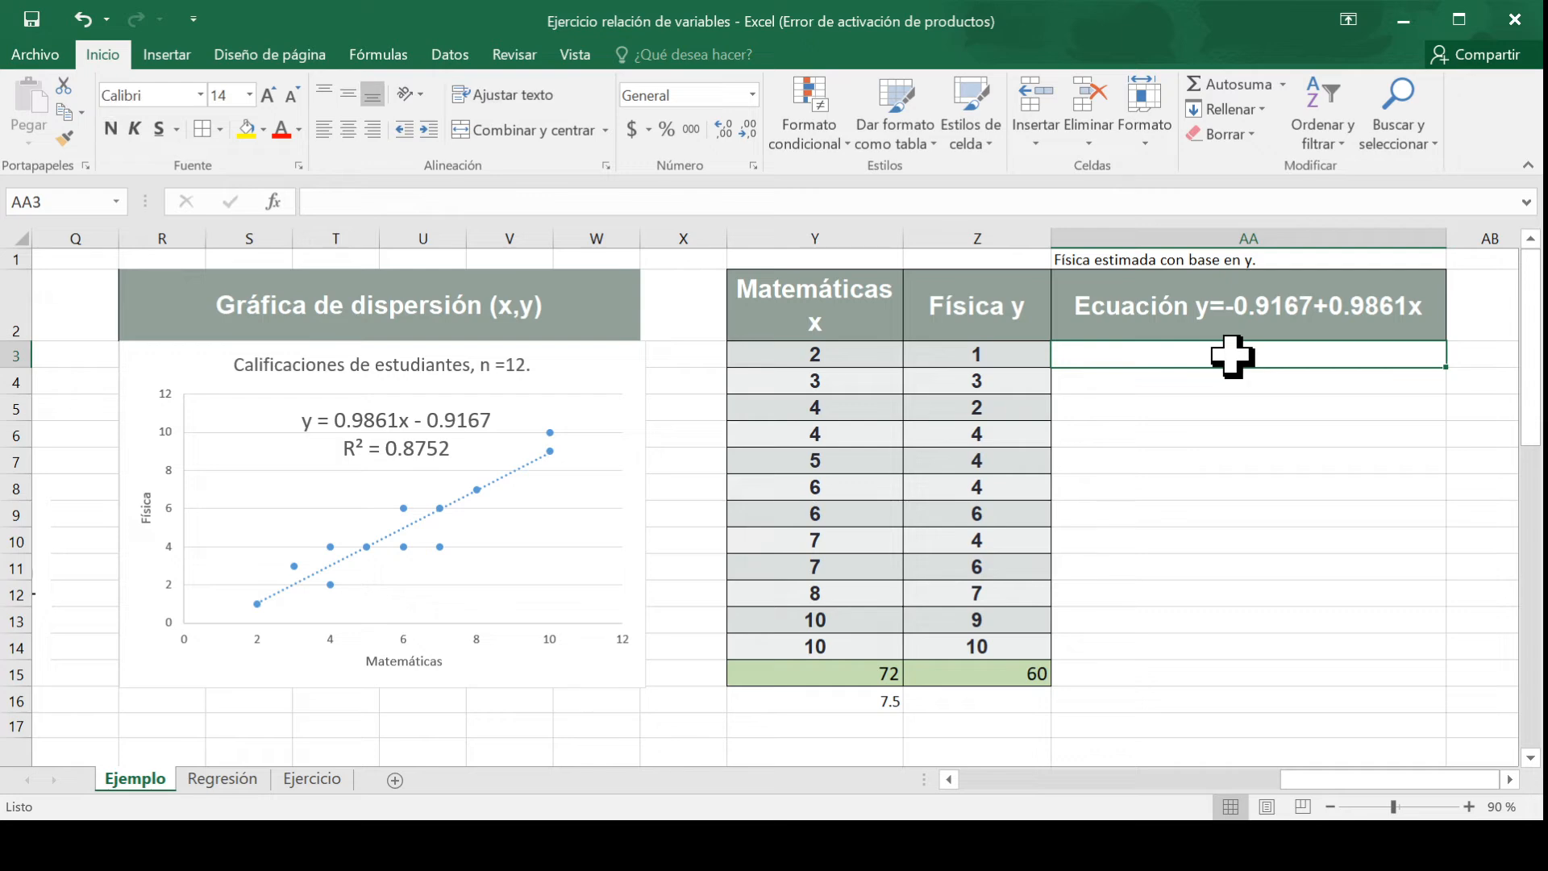
{"action": "type", "text": "=-0.9167+(0.9861"}
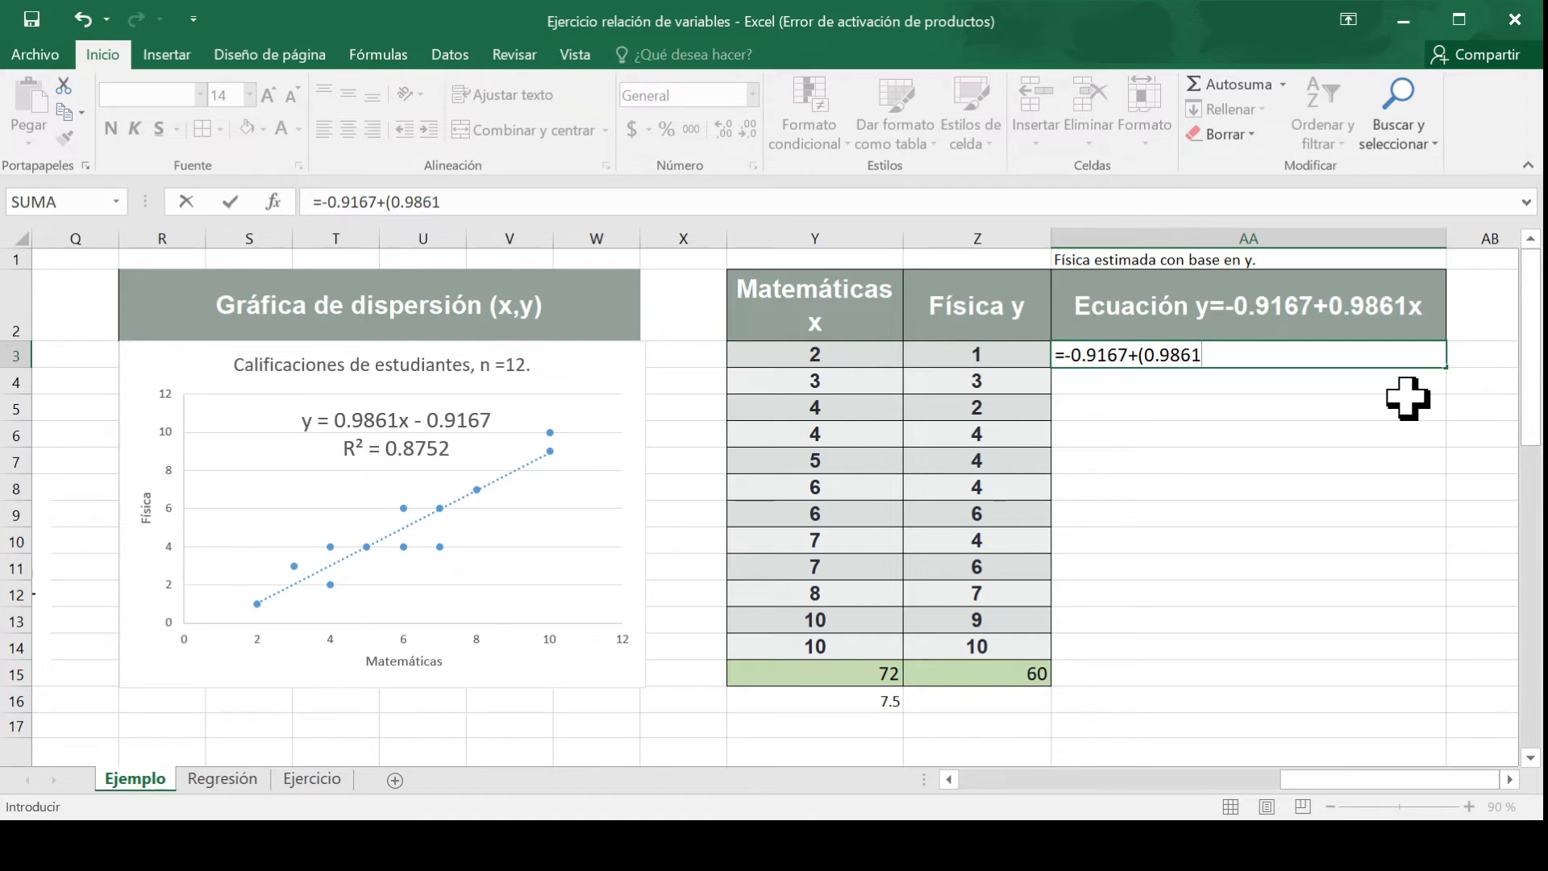
{"action": "left_click", "coordinate": [824, 361]}
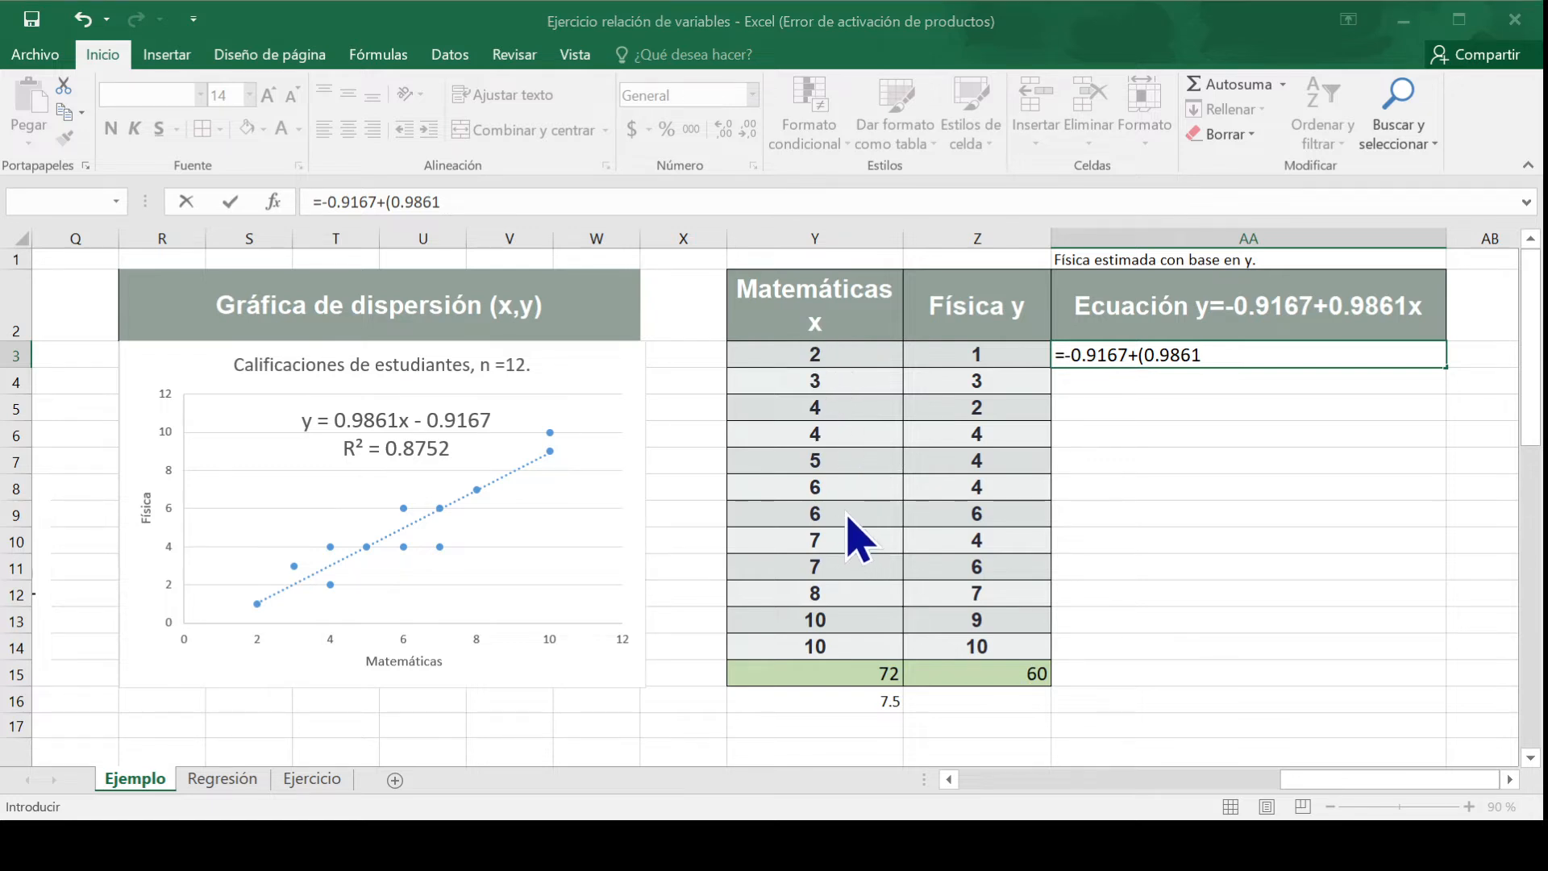
{"action": "left_click_drag", "start_coordinate": [1142, 355], "coordinate": [1203, 355]}
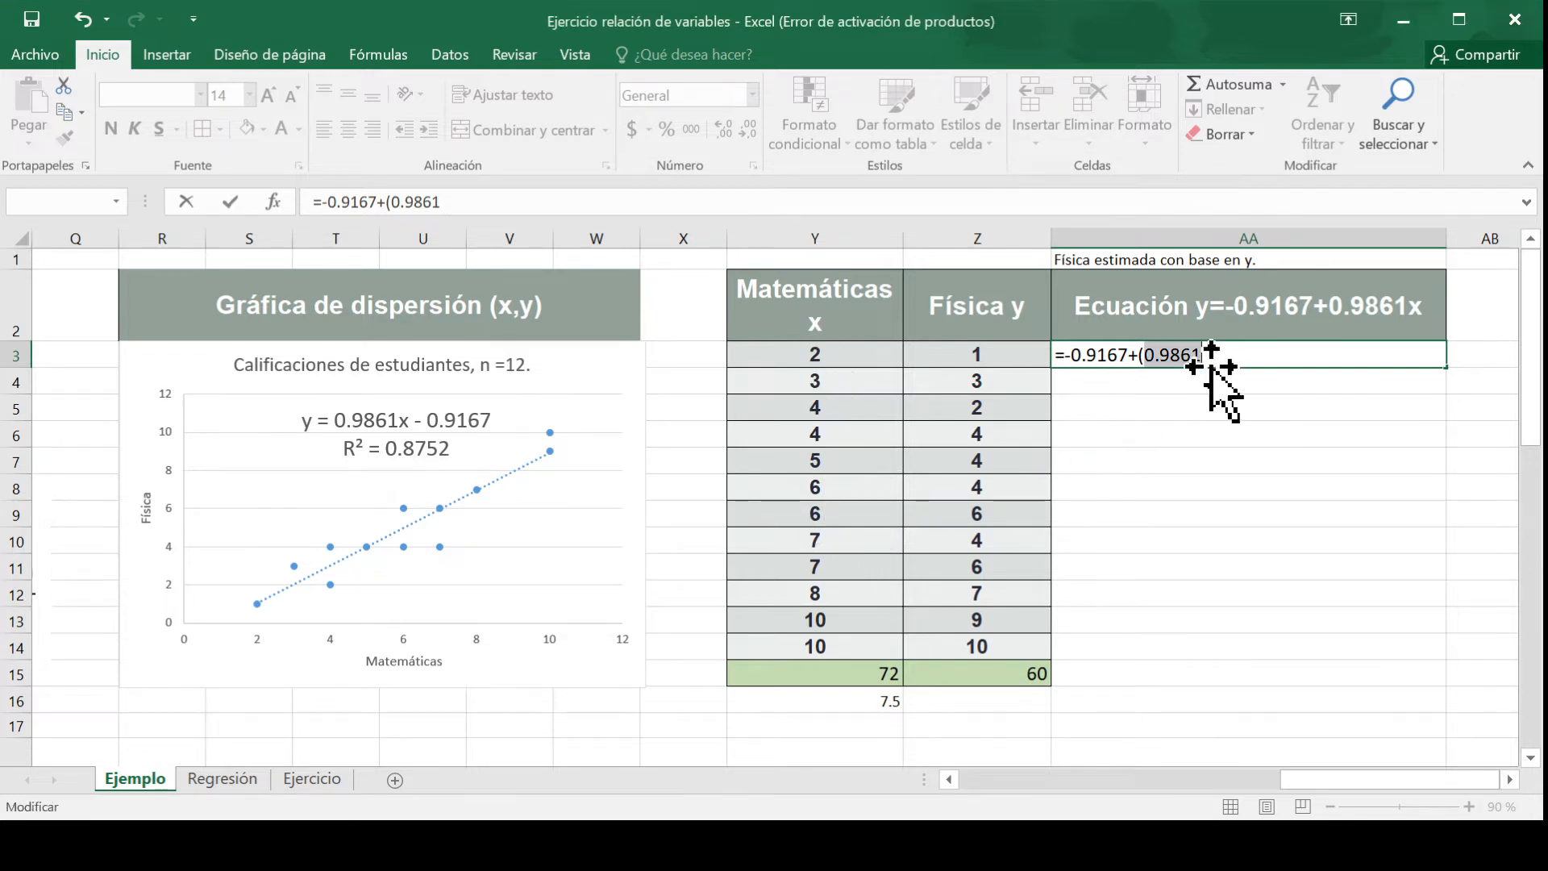
{"action": "left_click", "coordinate": [1216, 354]}
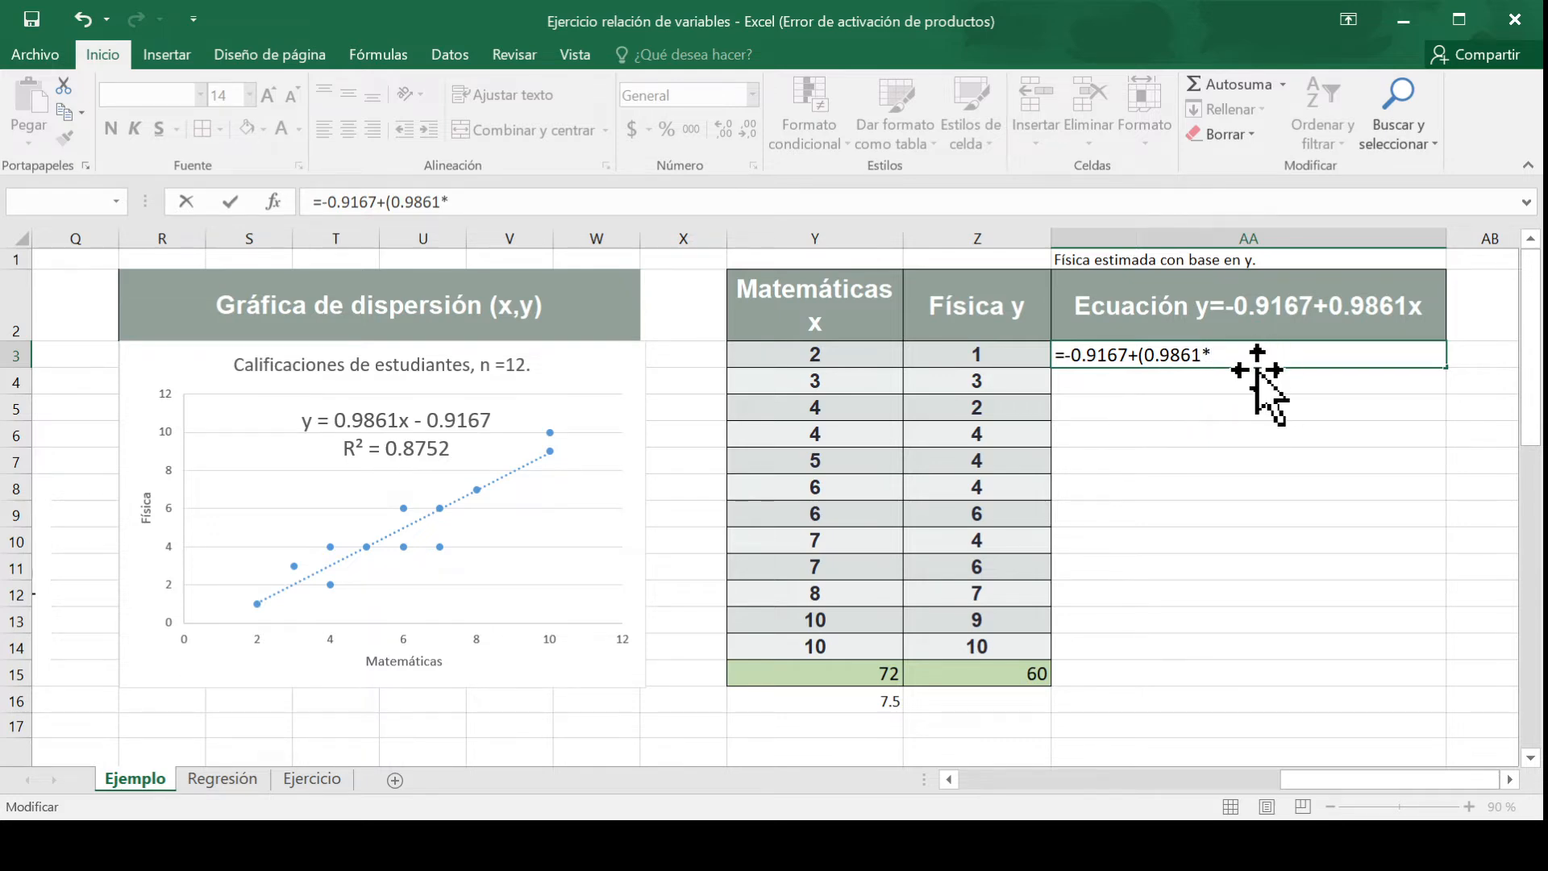
{"action": "left_click", "coordinate": [807, 351]}
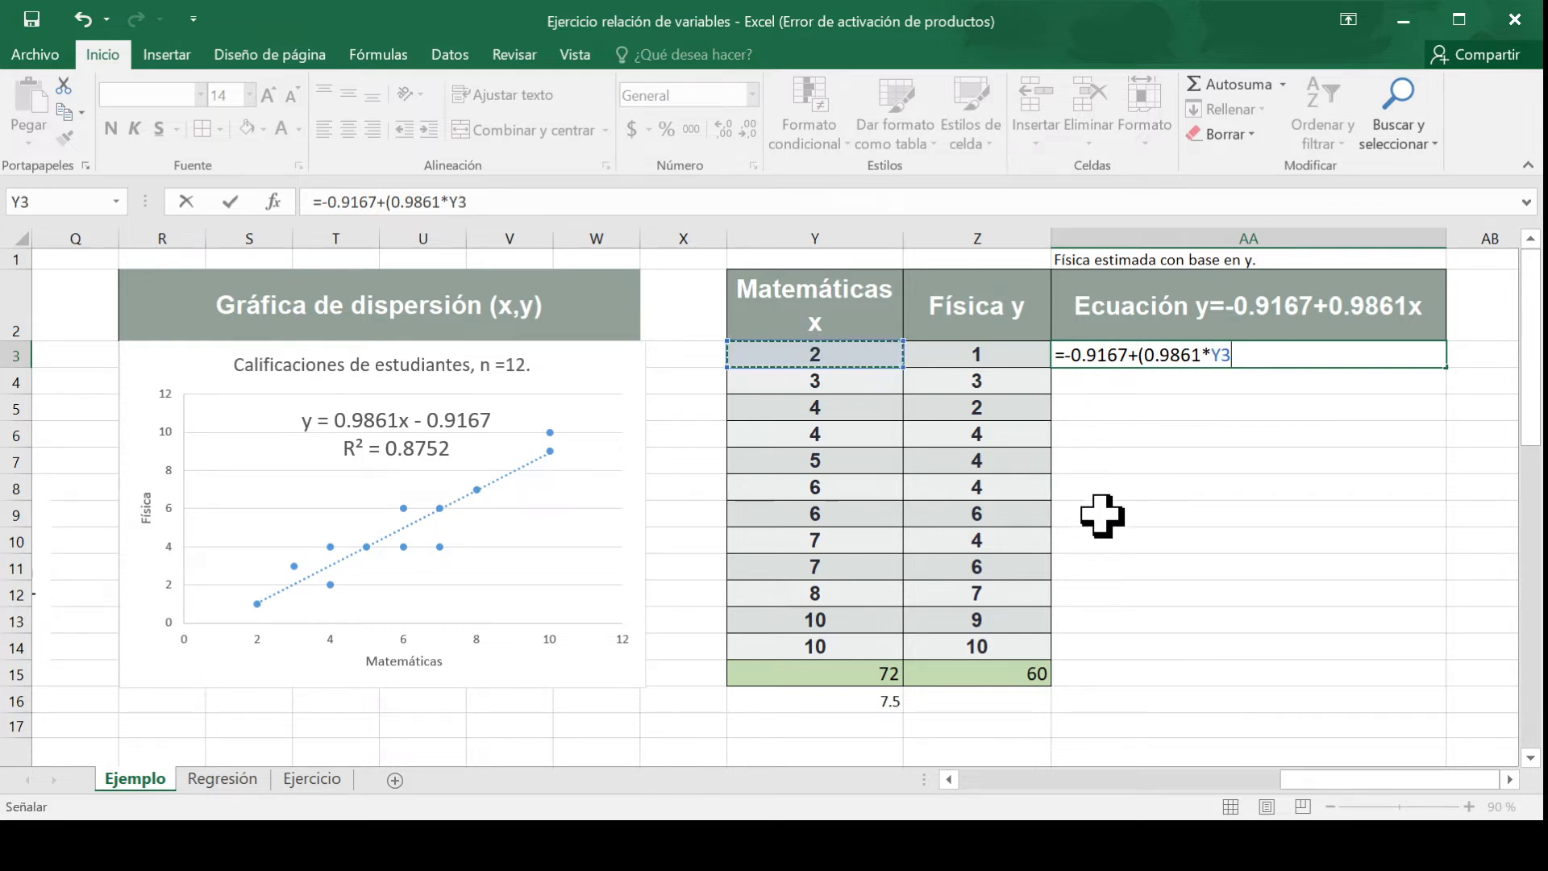
{"action": "key", "text": "Return"}
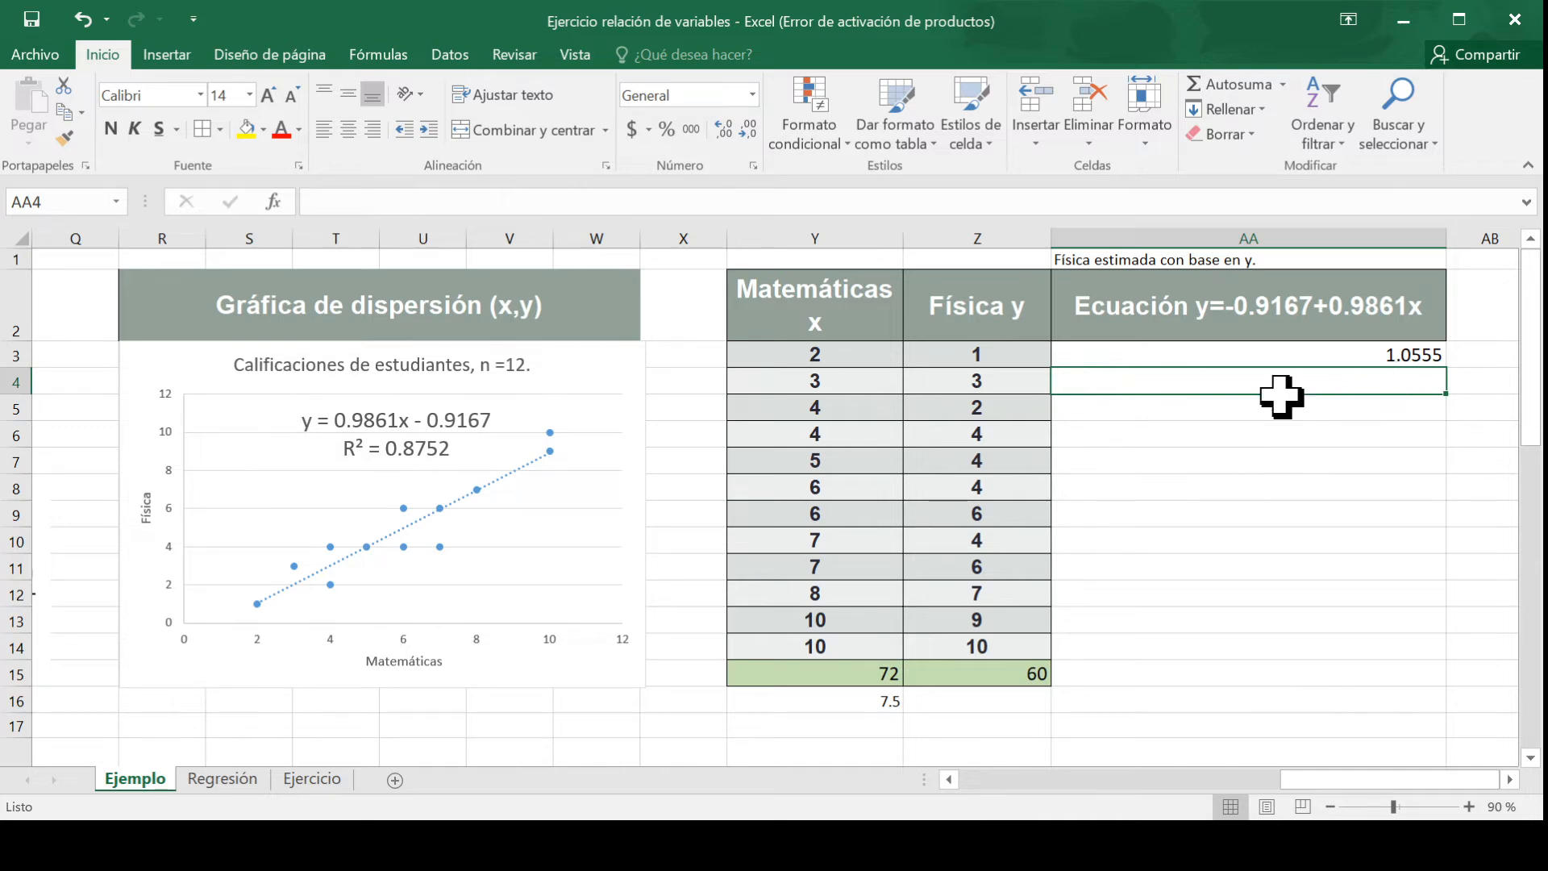
{"action": "left_click", "coordinate": [1366, 352]}
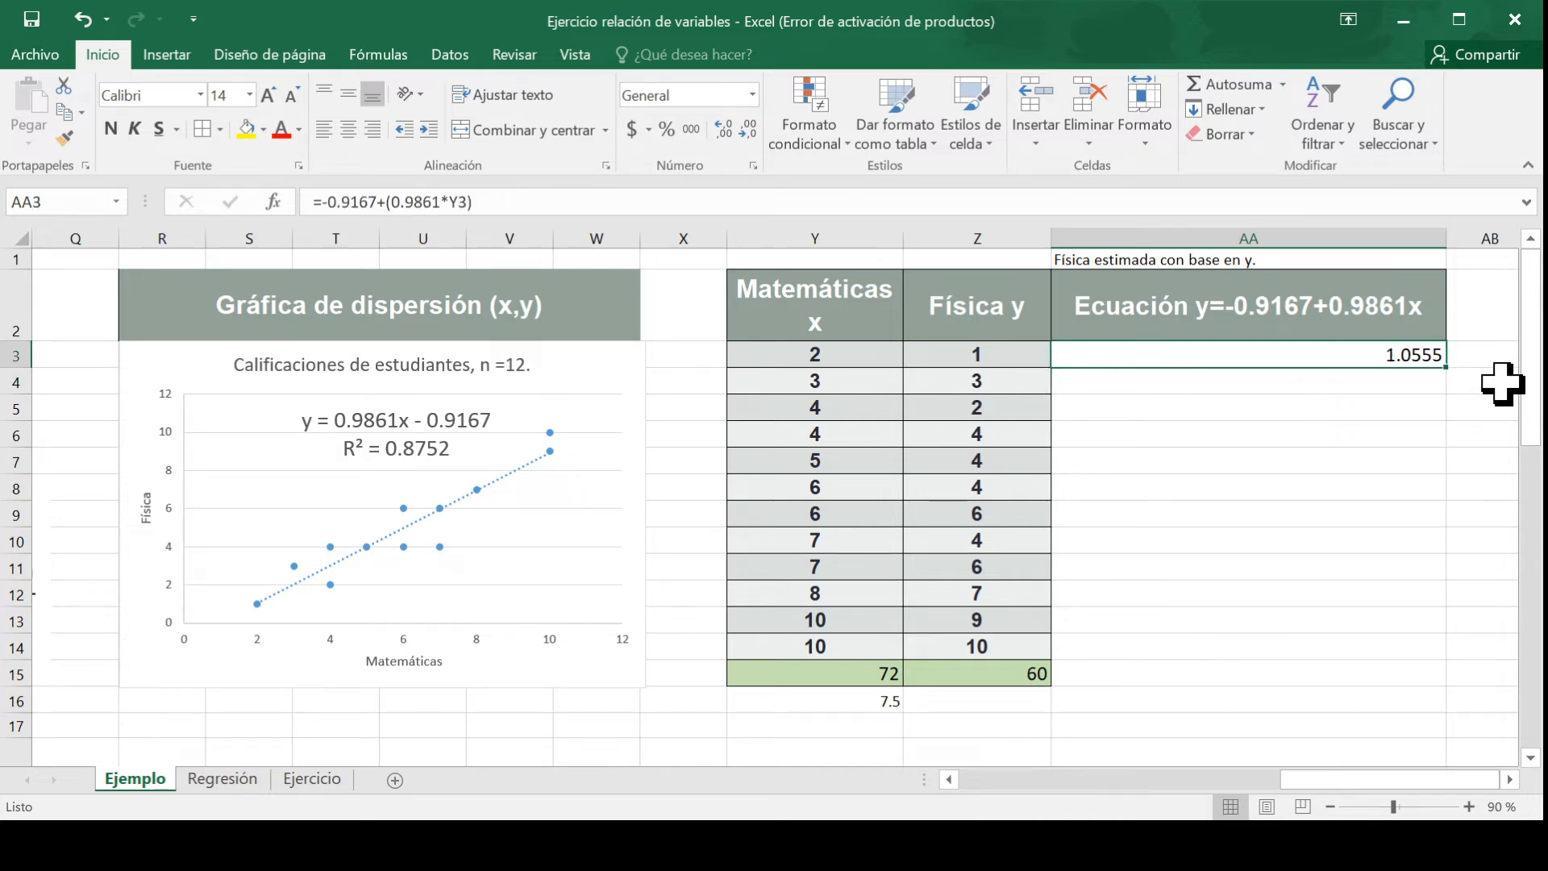
{"action": "left_click_drag", "start_coordinate": [1448, 373], "coordinate": [1418, 662]}
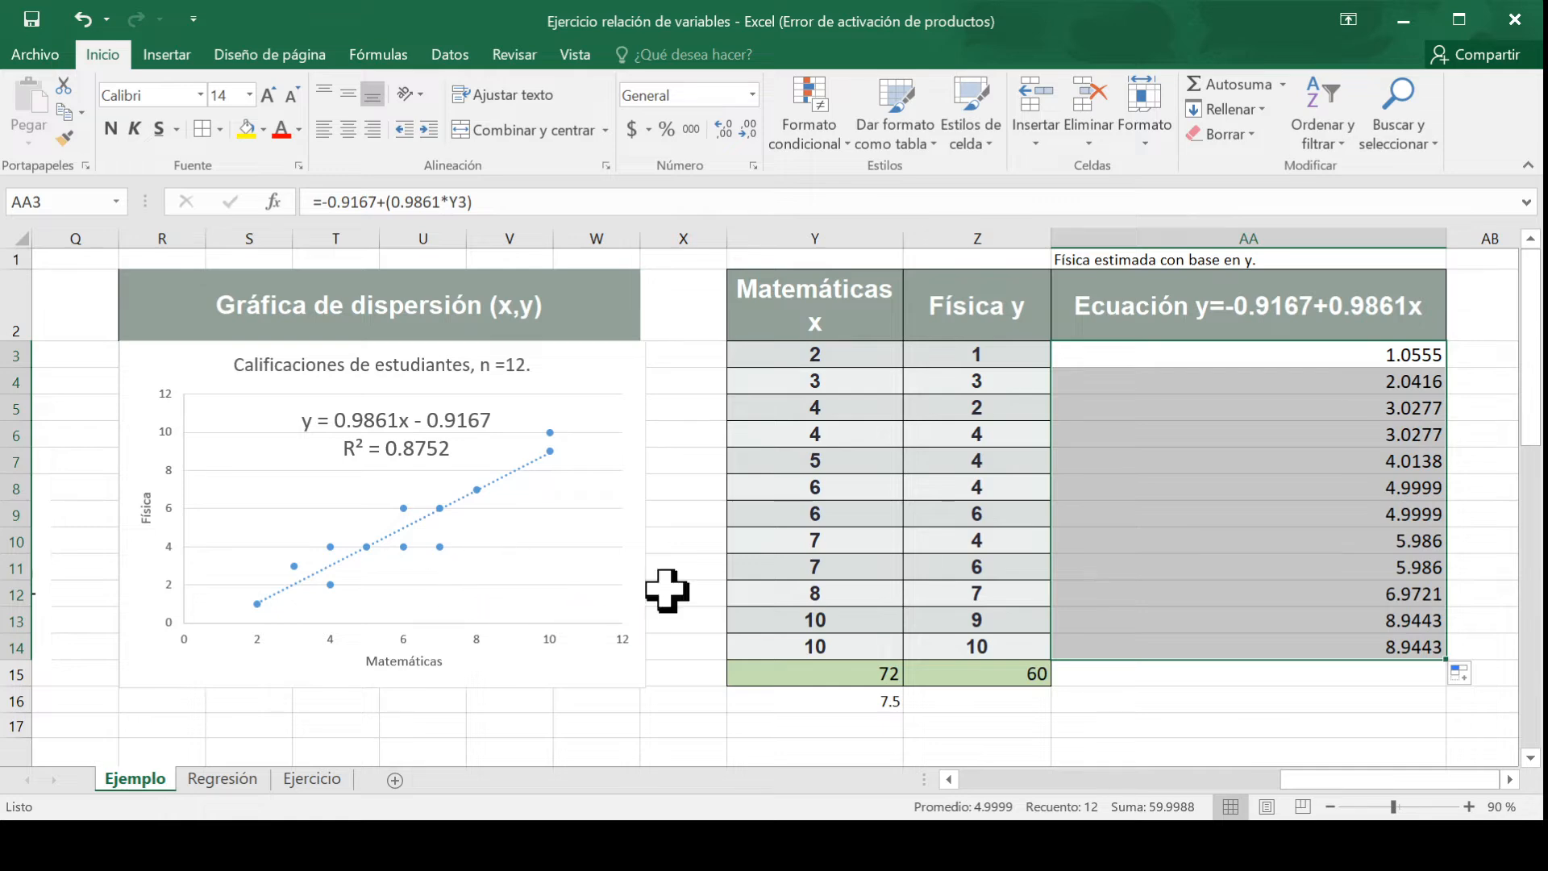
Step: Total the estimated Física values AA3:AA14 with a sum formula in AA15
{"action": "left_click", "coordinate": [1187, 675]}
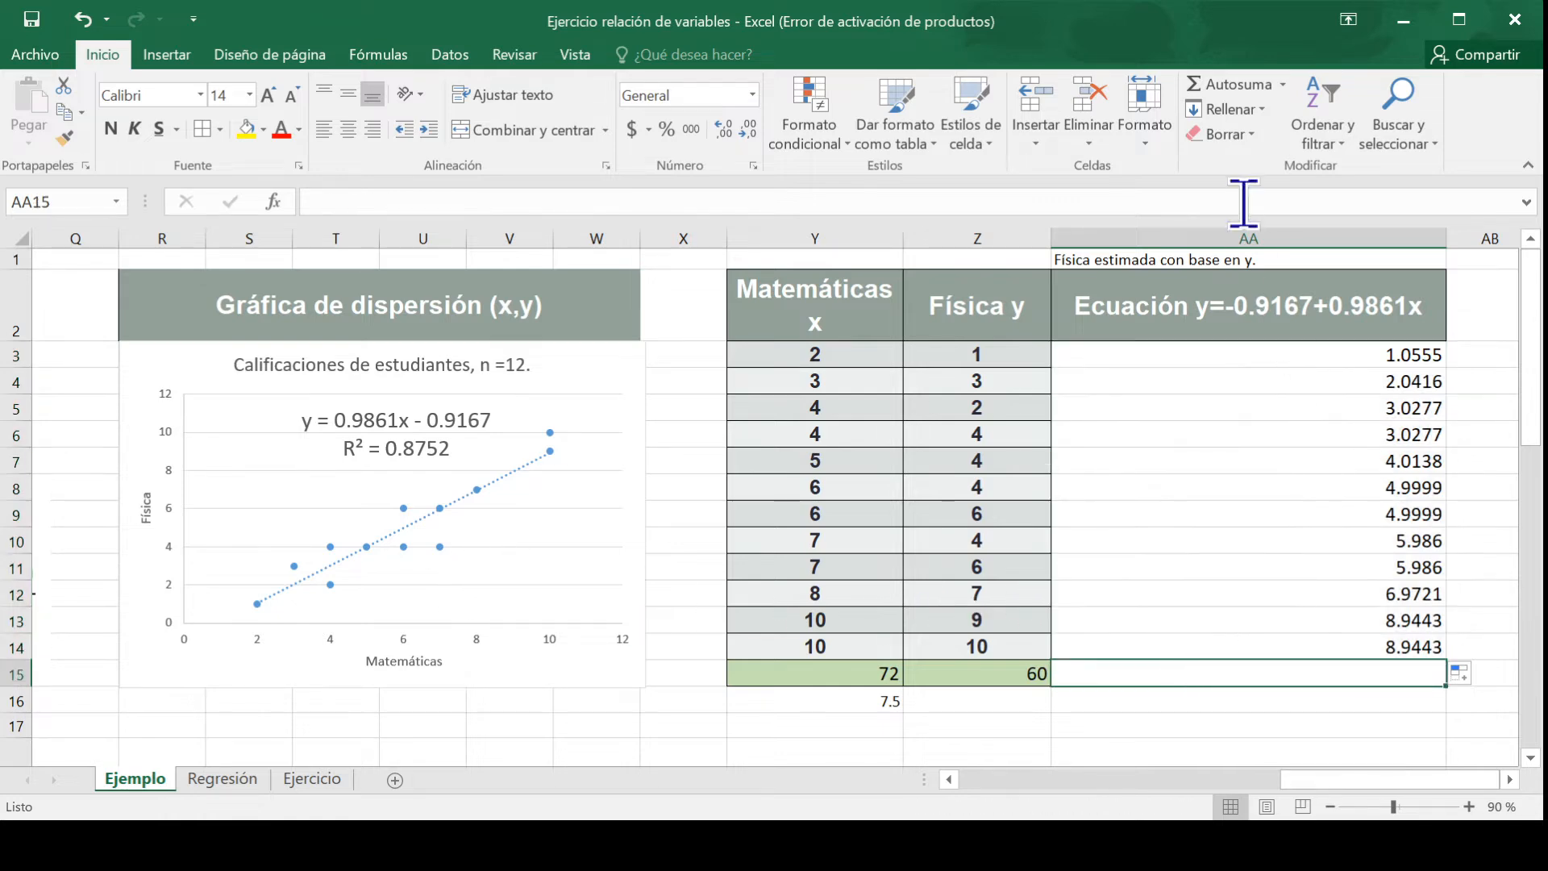
{"action": "left_click", "coordinate": [1238, 83]}
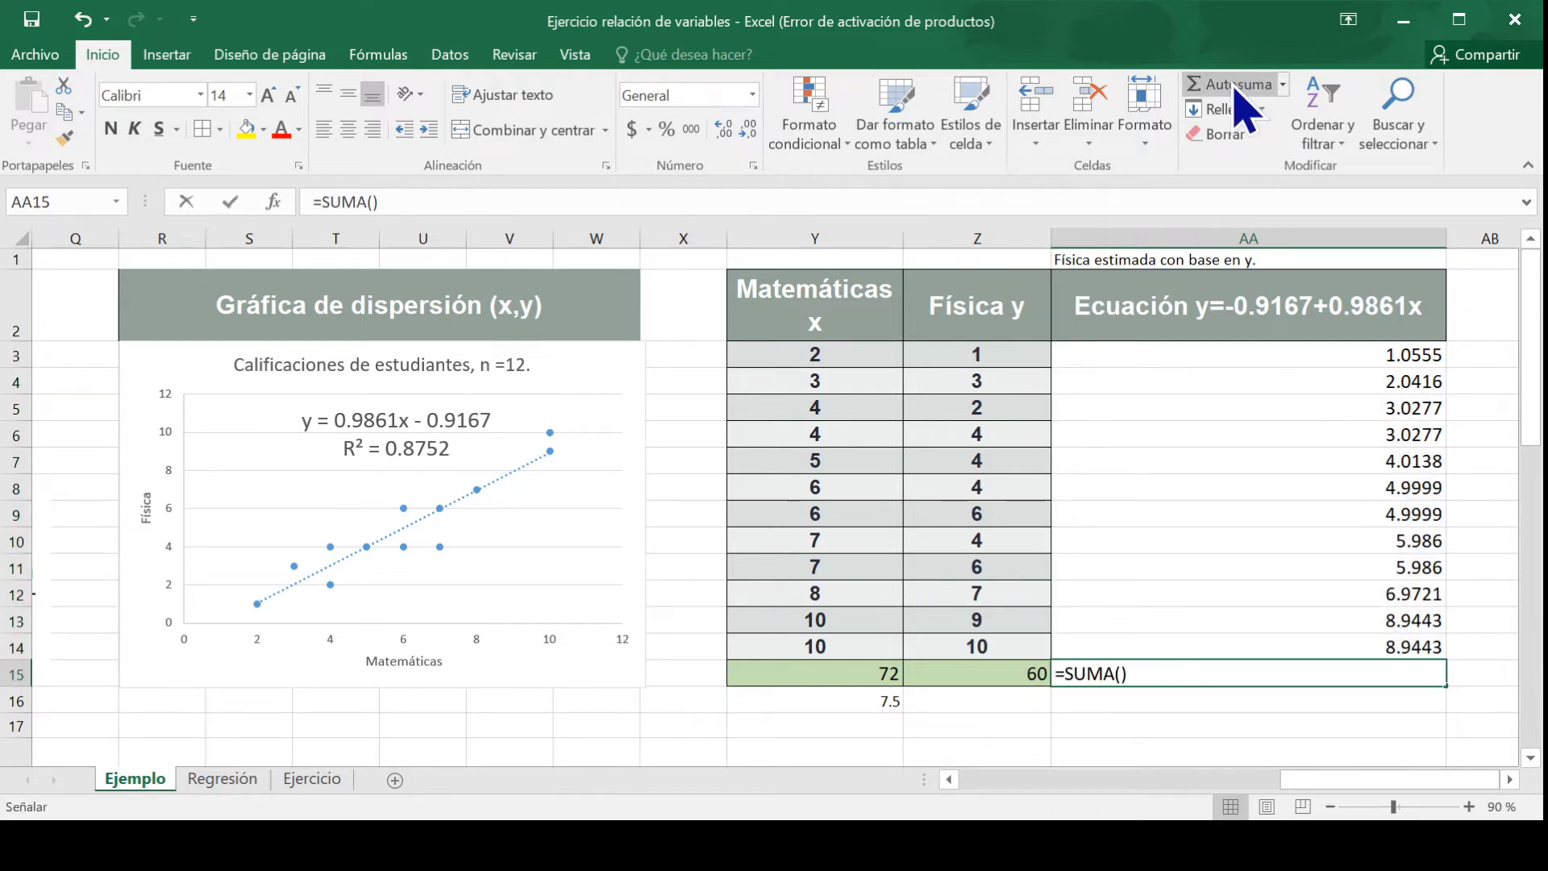
{"action": "key", "text": "Return"}
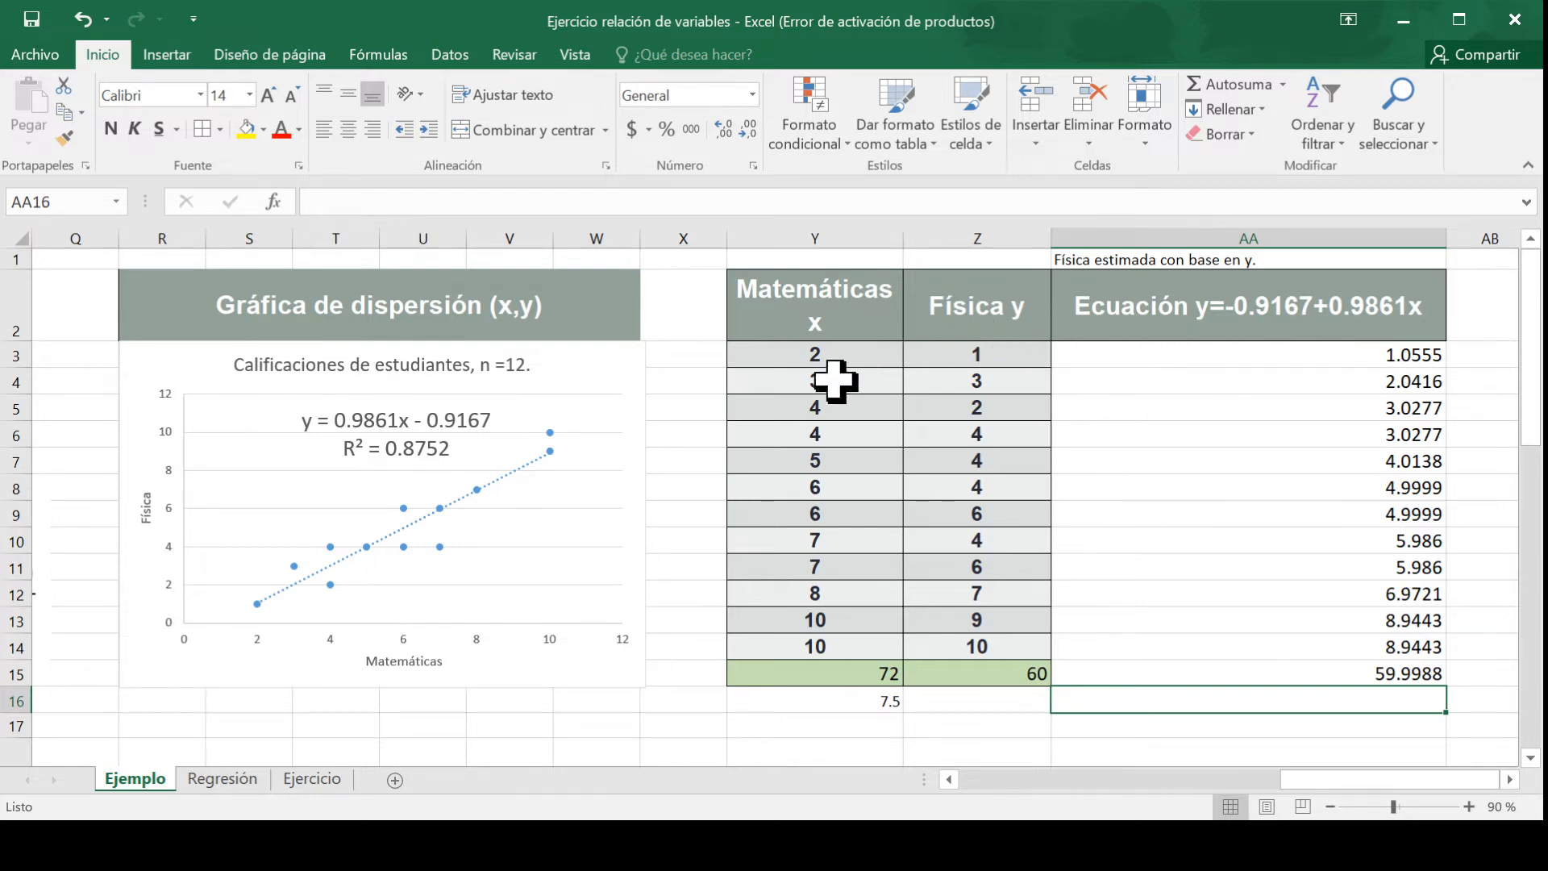
Step: Insert a markers-only scatter chart from the Matemáticas values Y3:Y14 and the estimated Física values AA3:AA14
{"action": "left_click_drag", "start_coordinate": [794, 353], "coordinate": [816, 614]}
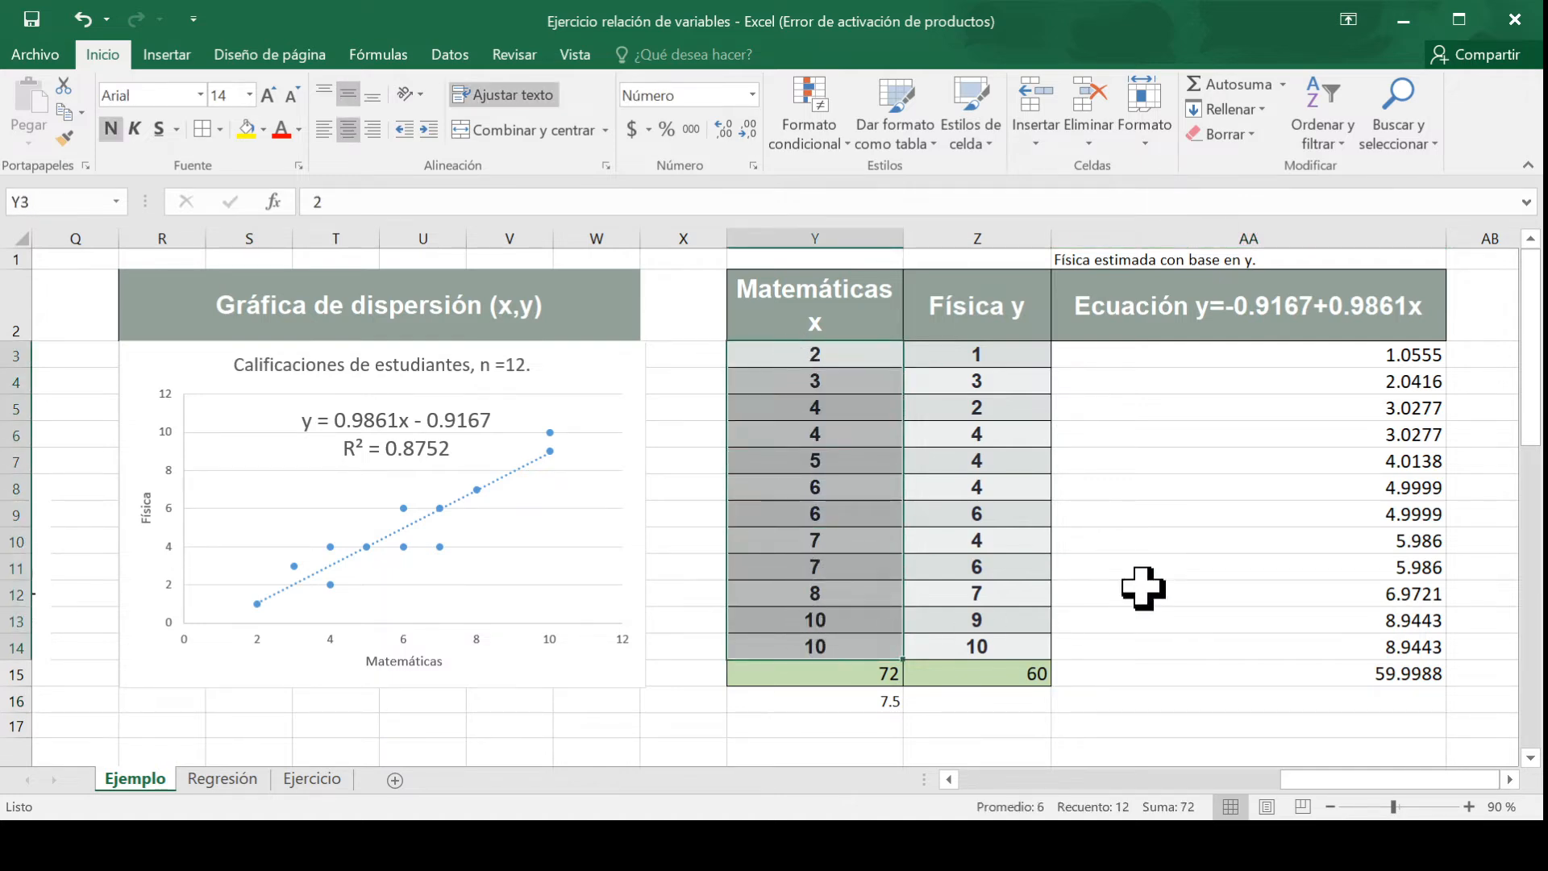
{"action": "left_click_drag", "start_coordinate": [1218, 350], "coordinate": [1217, 646]}
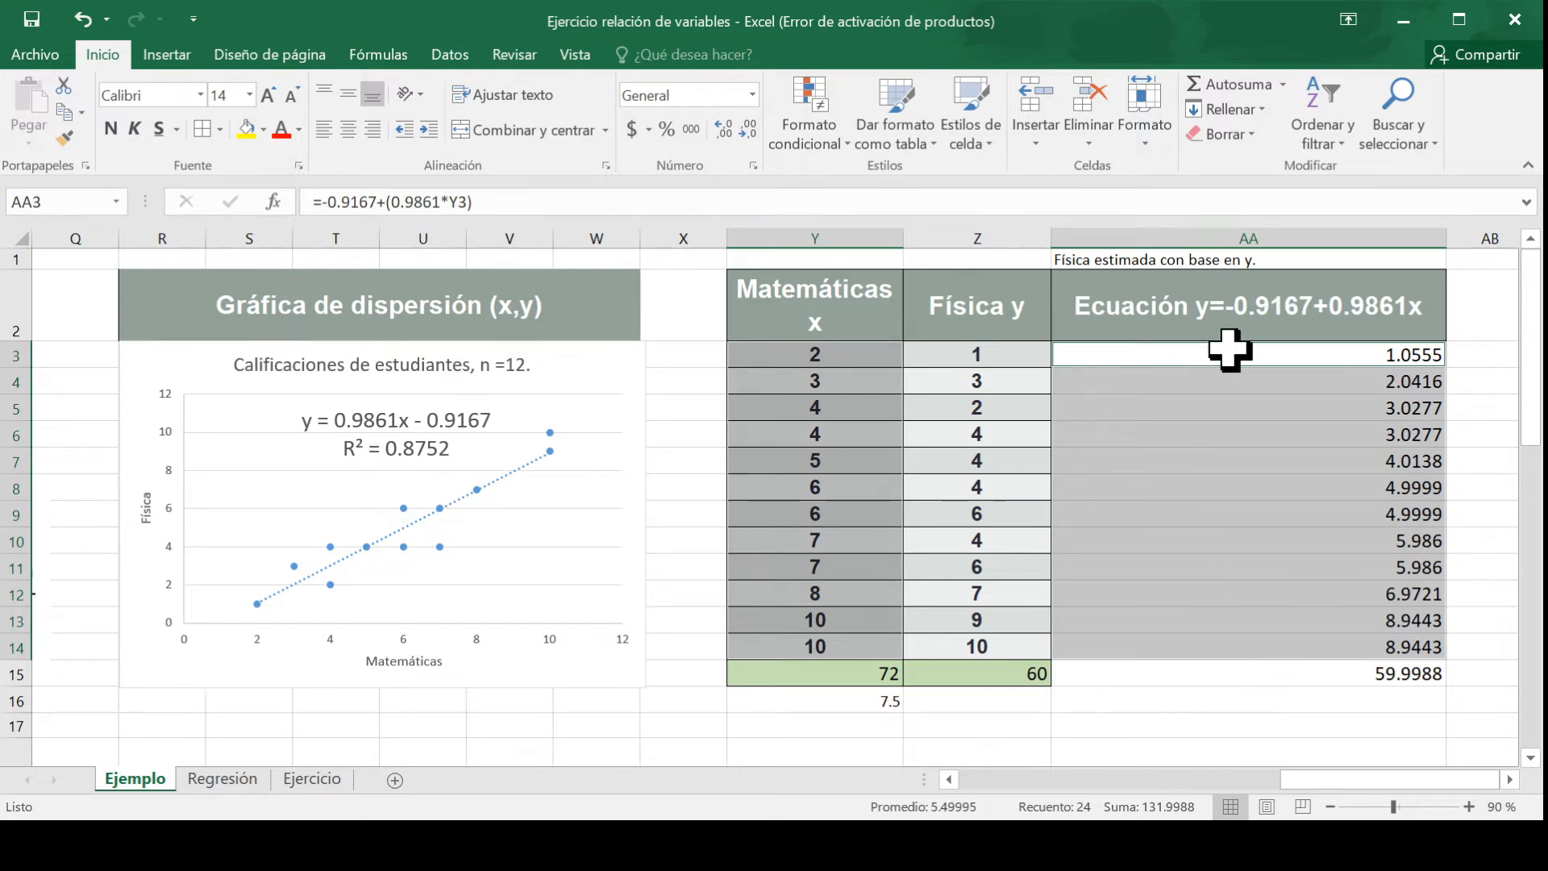
{"action": "left_click", "coordinate": [167, 54]}
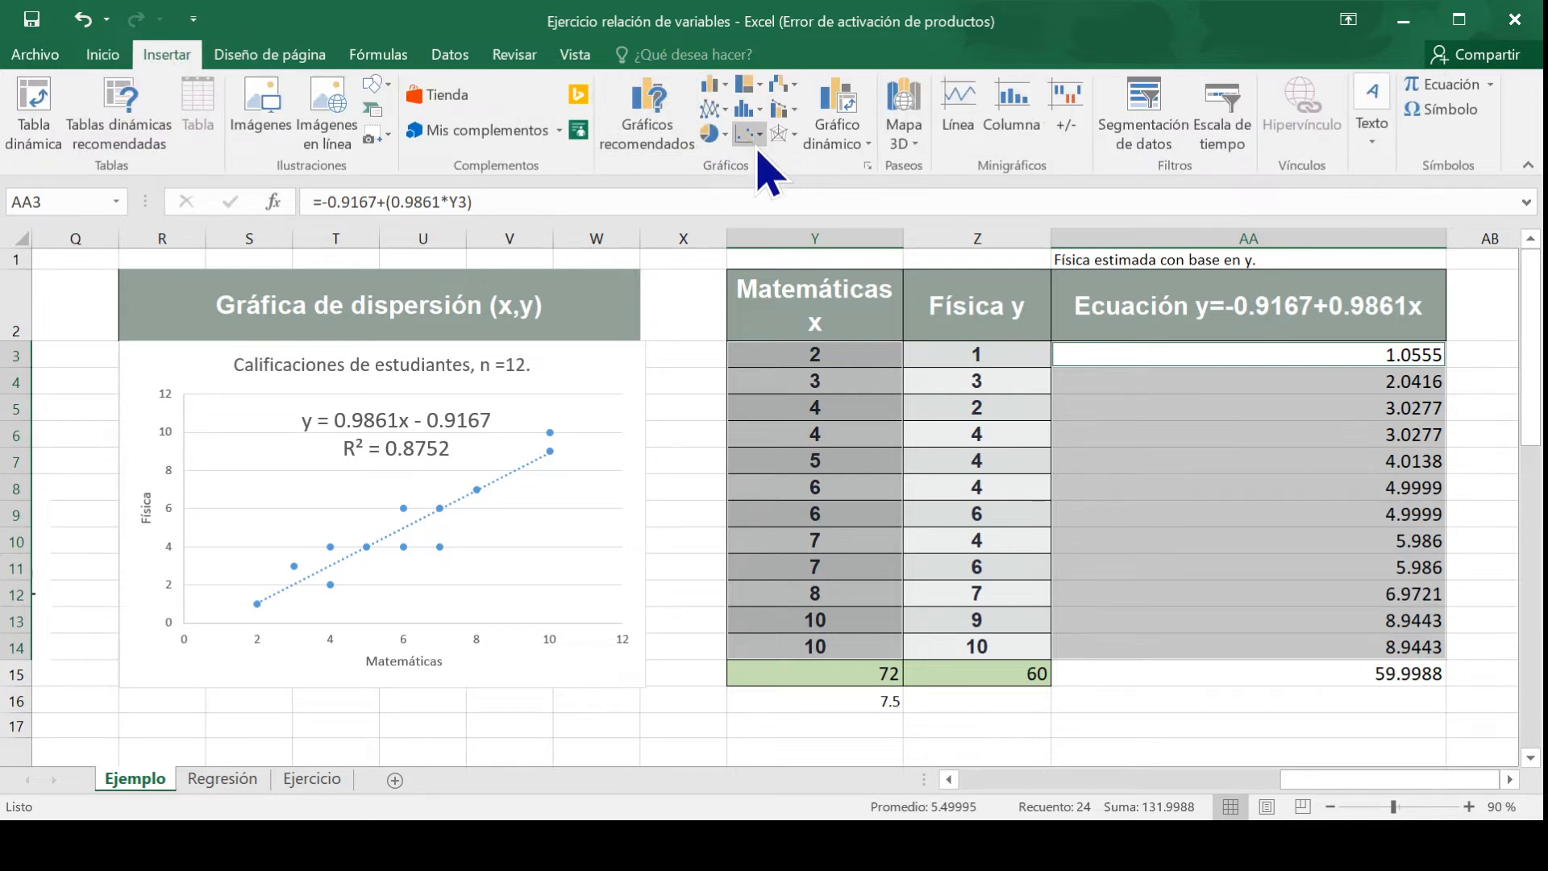
{"action": "left_click", "coordinate": [774, 220]}
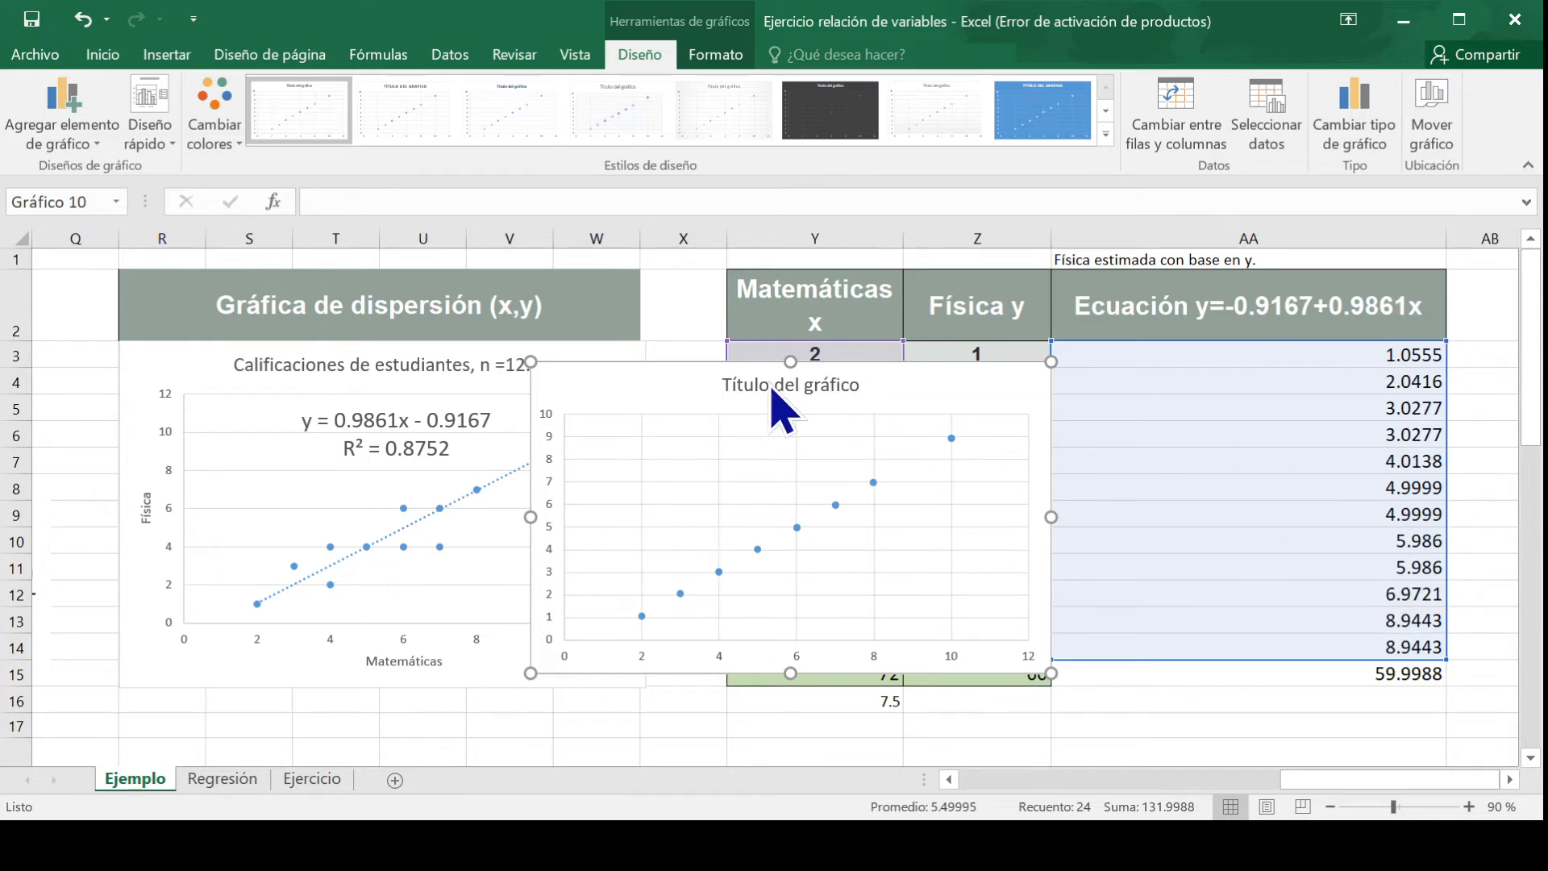
Step: Move the new scatter chart below the grades table so it no longer covers the data, and deselect it
{"action": "left_click_drag", "start_coordinate": [653, 384], "coordinate": [859, 334]}
{"action": "scroll", "coordinate": [1365, 449], "scroll_direction": "up", "scroll_amount": 5}
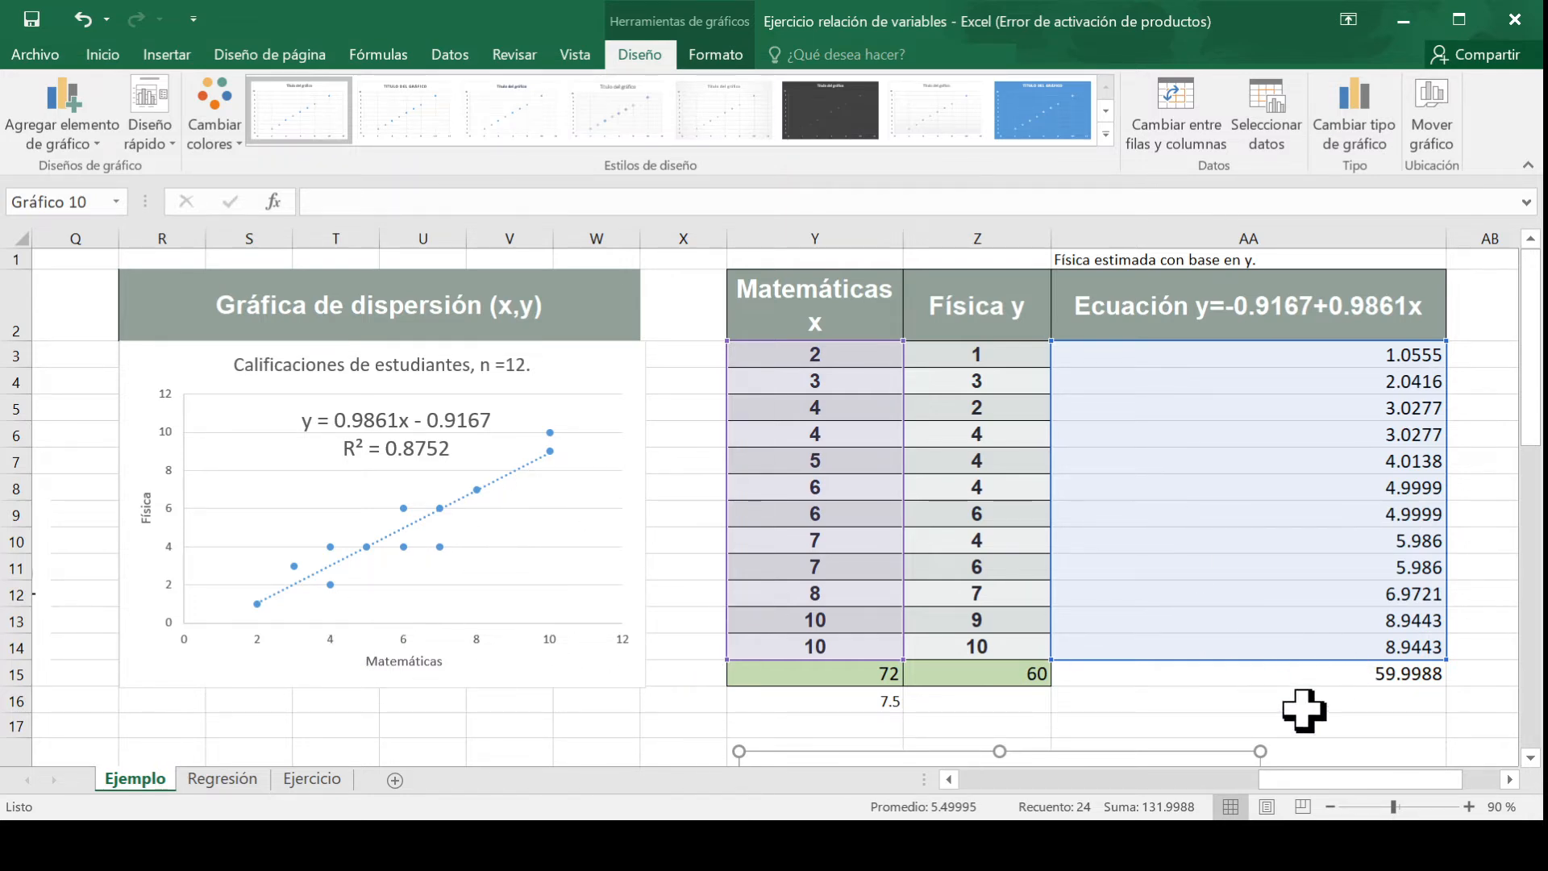
{"action": "left_click", "coordinate": [1509, 779]}
{"action": "left_click", "coordinate": [1509, 780]}
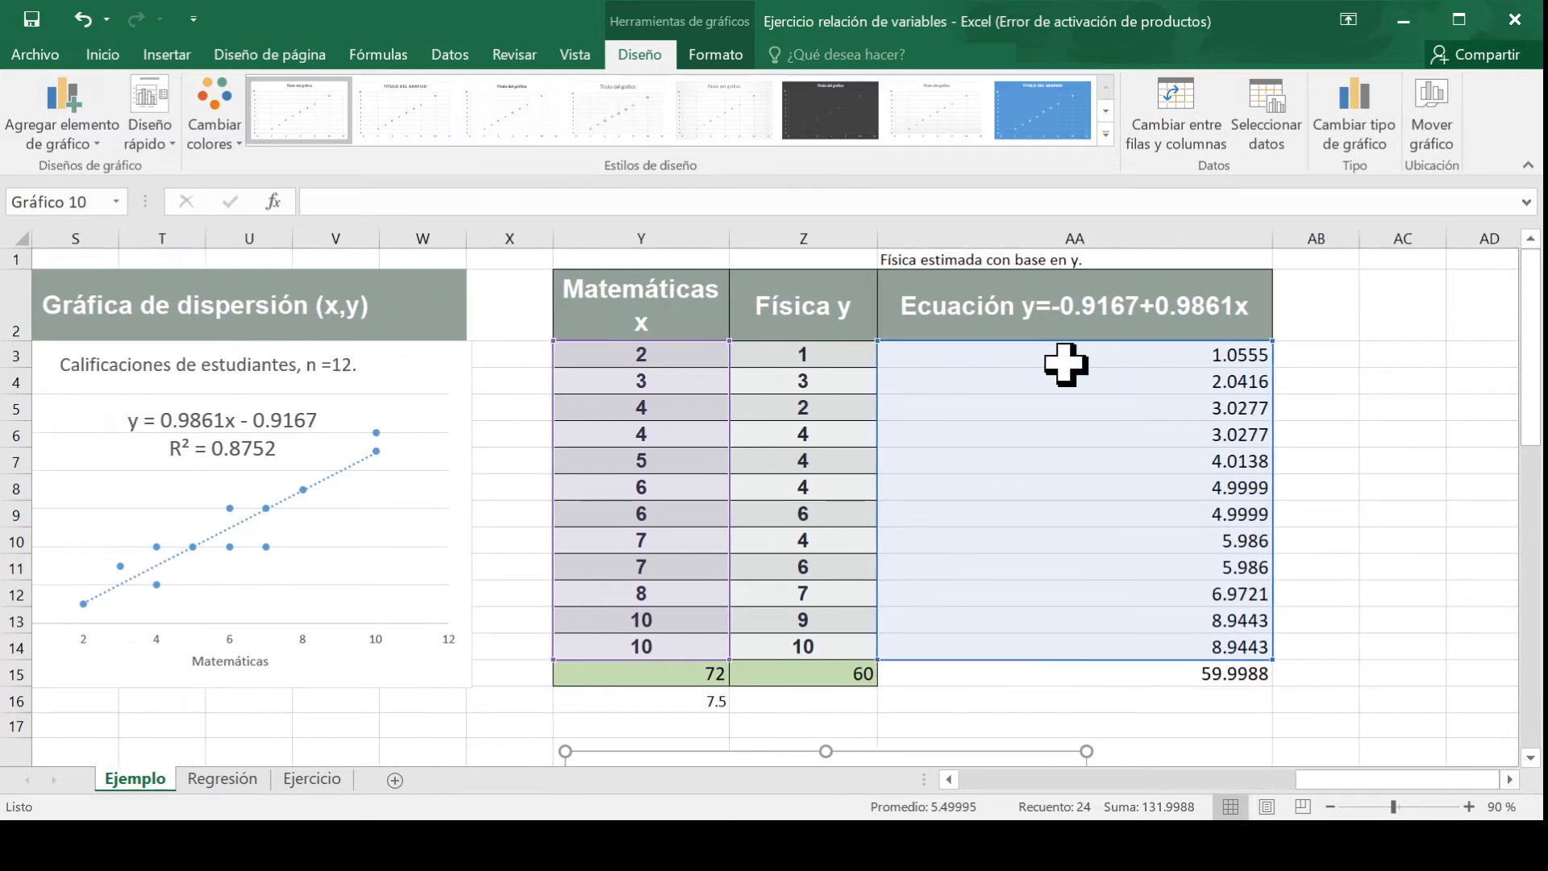
{"action": "left_click", "coordinate": [1386, 458]}
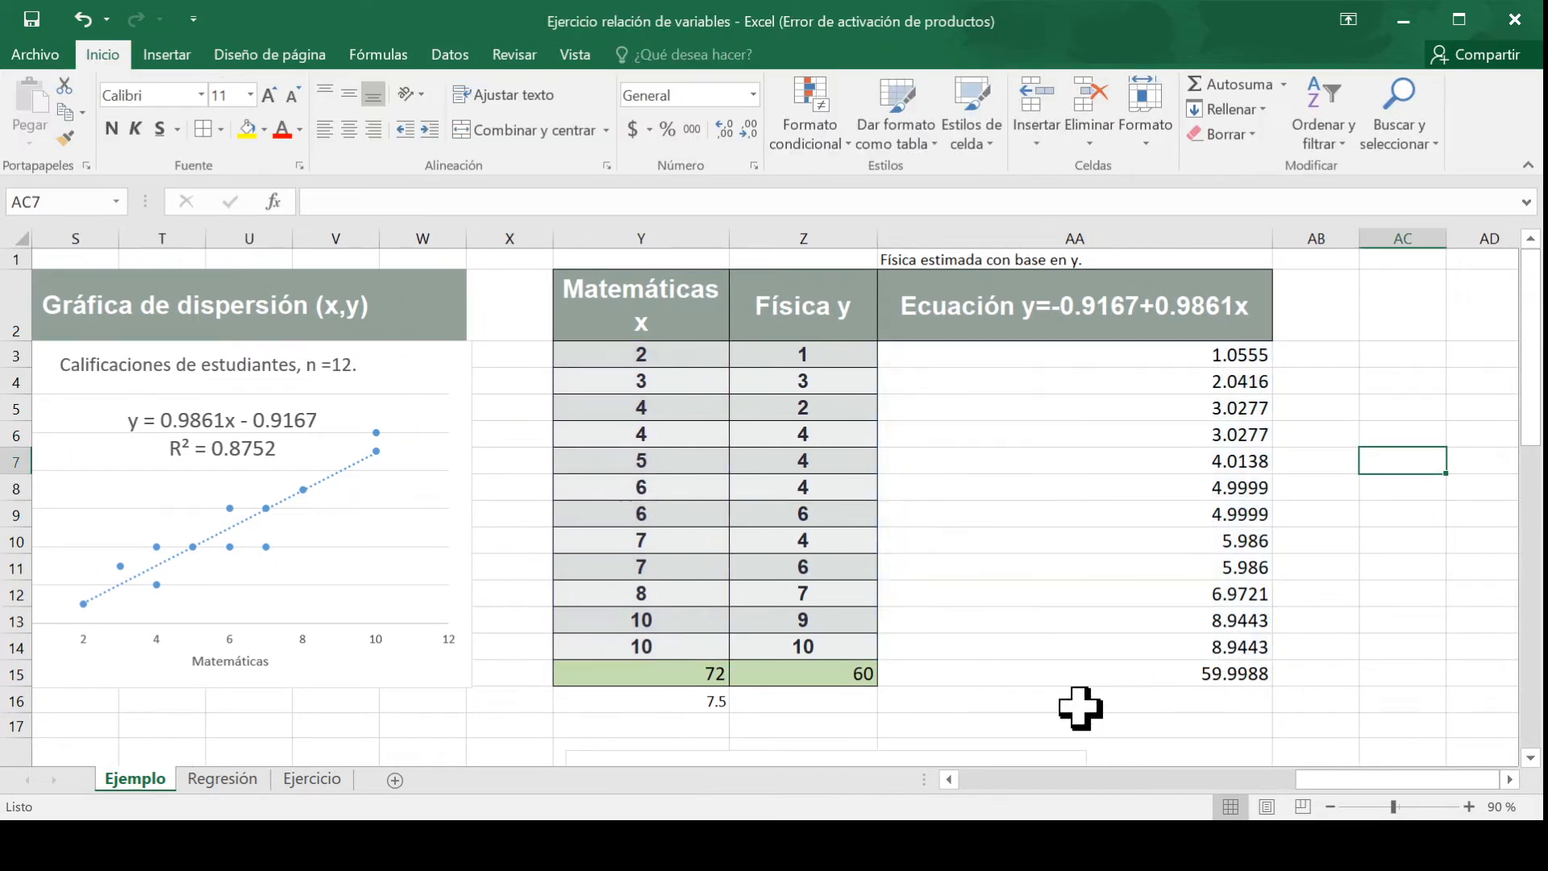
{"action": "left_click", "coordinate": [1072, 722]}
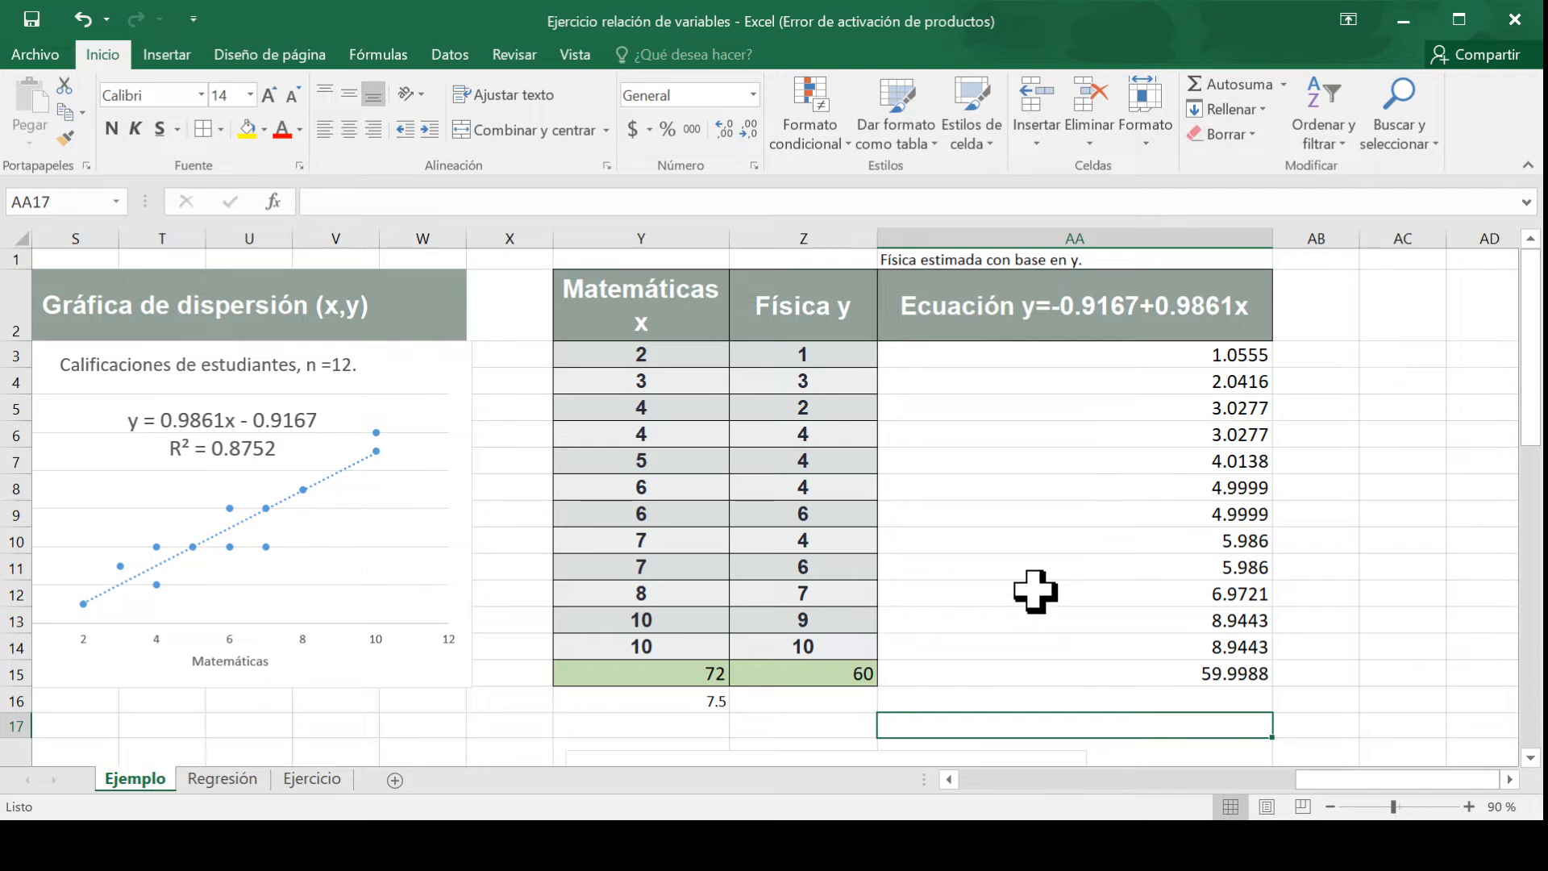
Step: Set the font size of the 7.5 grade in Y16 to 16
{"action": "left_click", "coordinate": [653, 703]}
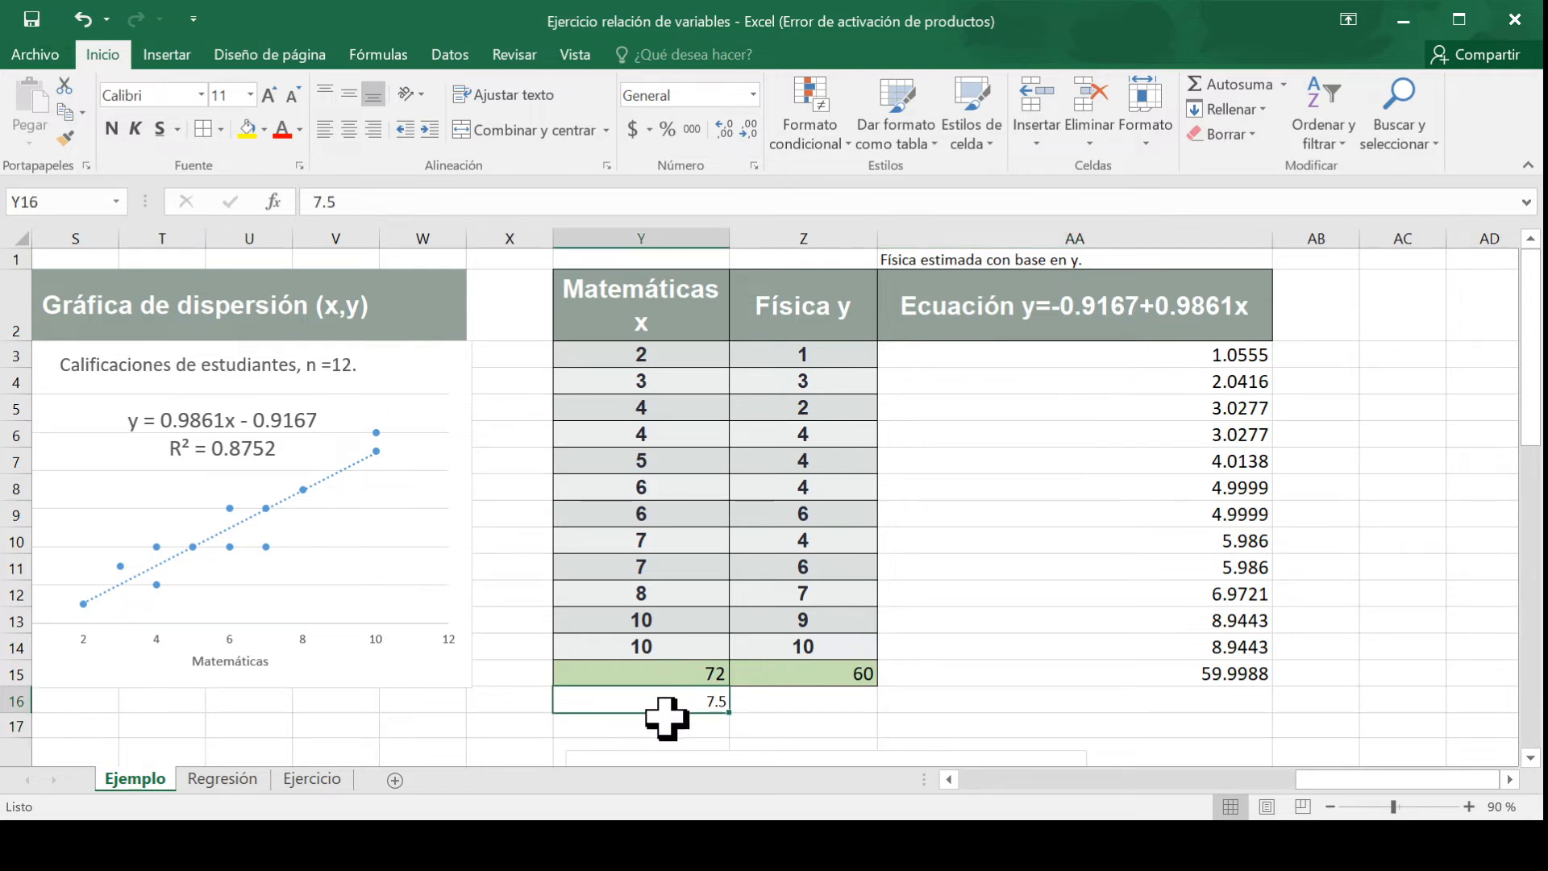
{"action": "left_click", "coordinate": [220, 96]}
{"action": "type", "text": "16"}
{"action": "key", "text": "Return"}
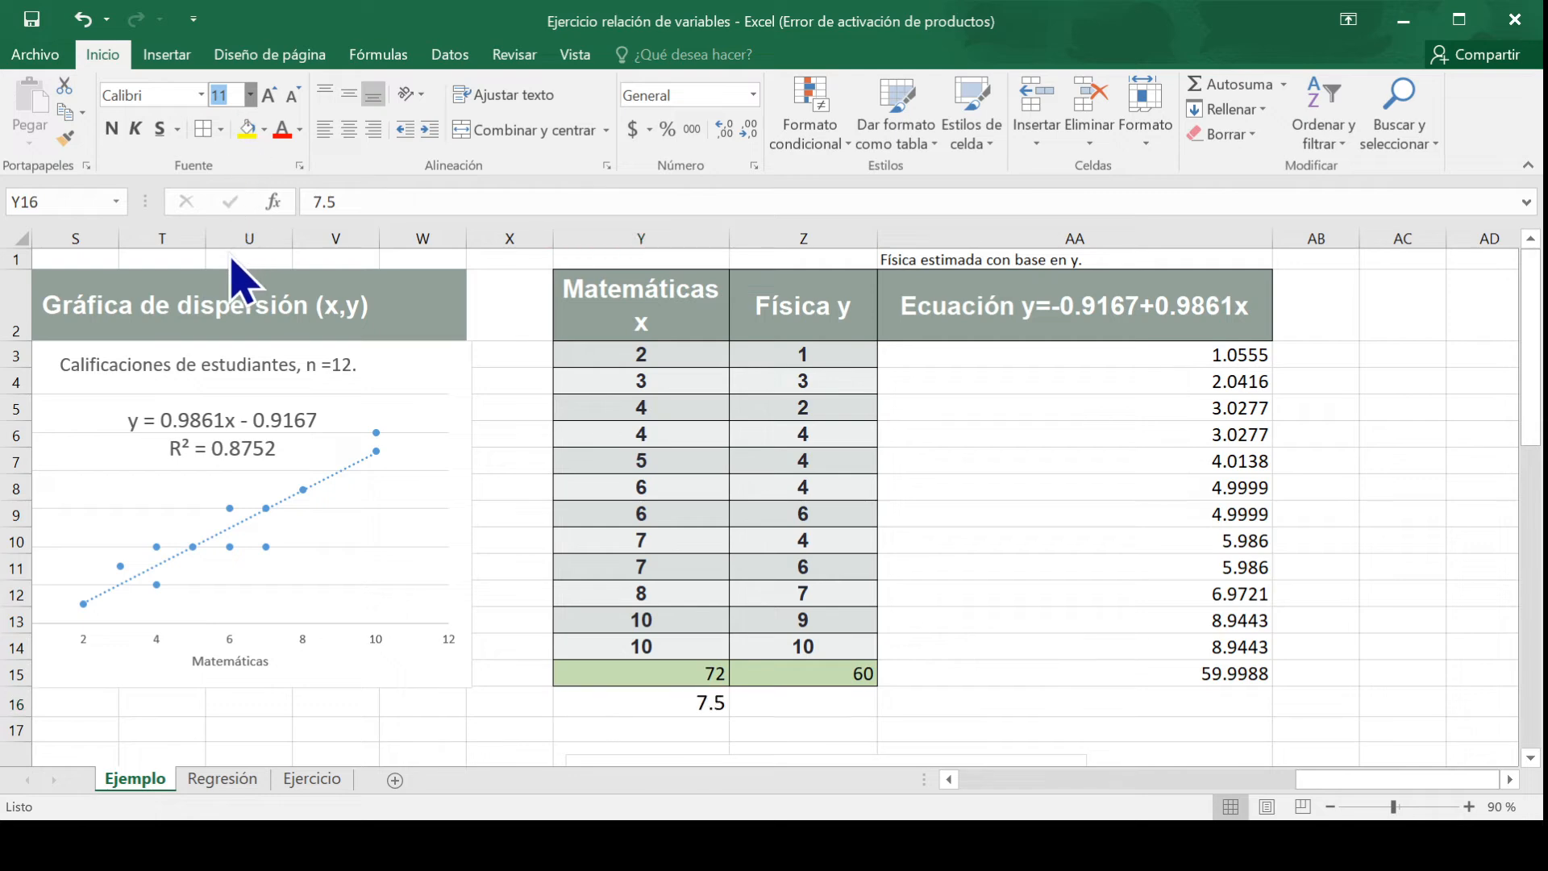
Step: Copy the formatting of Y16 to the empty cells beside it in row 16, under the Física and equation columns
{"action": "left_click", "coordinate": [65, 137]}
{"action": "mouse_move", "coordinate": [805, 702]}
{"action": "left_mouse_down"}
{"action": "mouse_move", "coordinate": [1158, 726]}
{"action": "mouse_move", "coordinate": [1158, 743]}
{"action": "left_mouse_up"}
{"action": "left_click", "coordinate": [703, 705]}
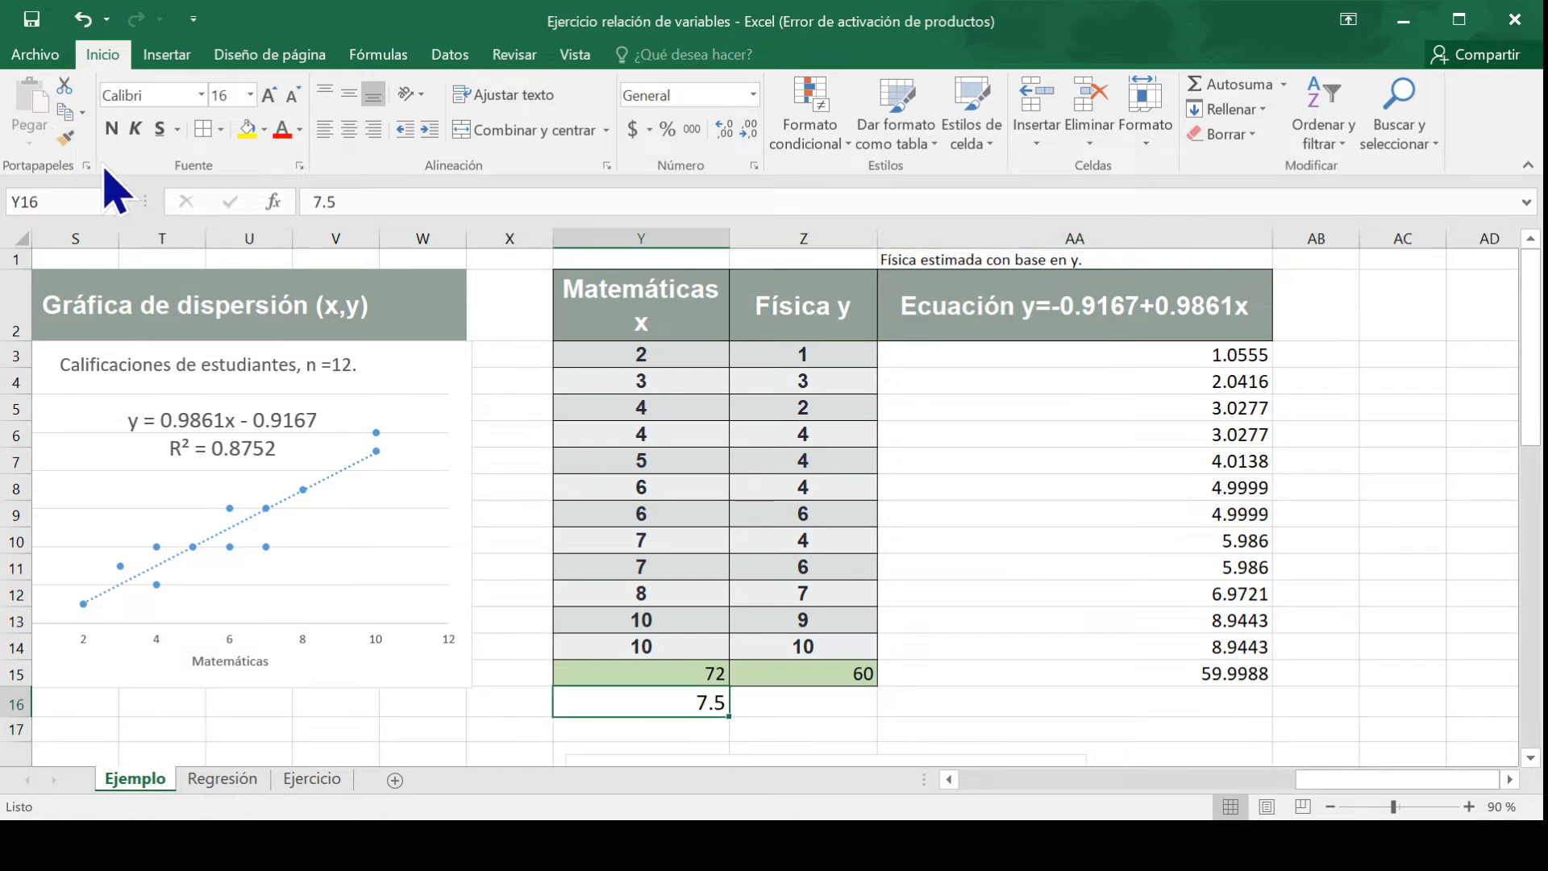
{"action": "left_click", "coordinate": [65, 112]}
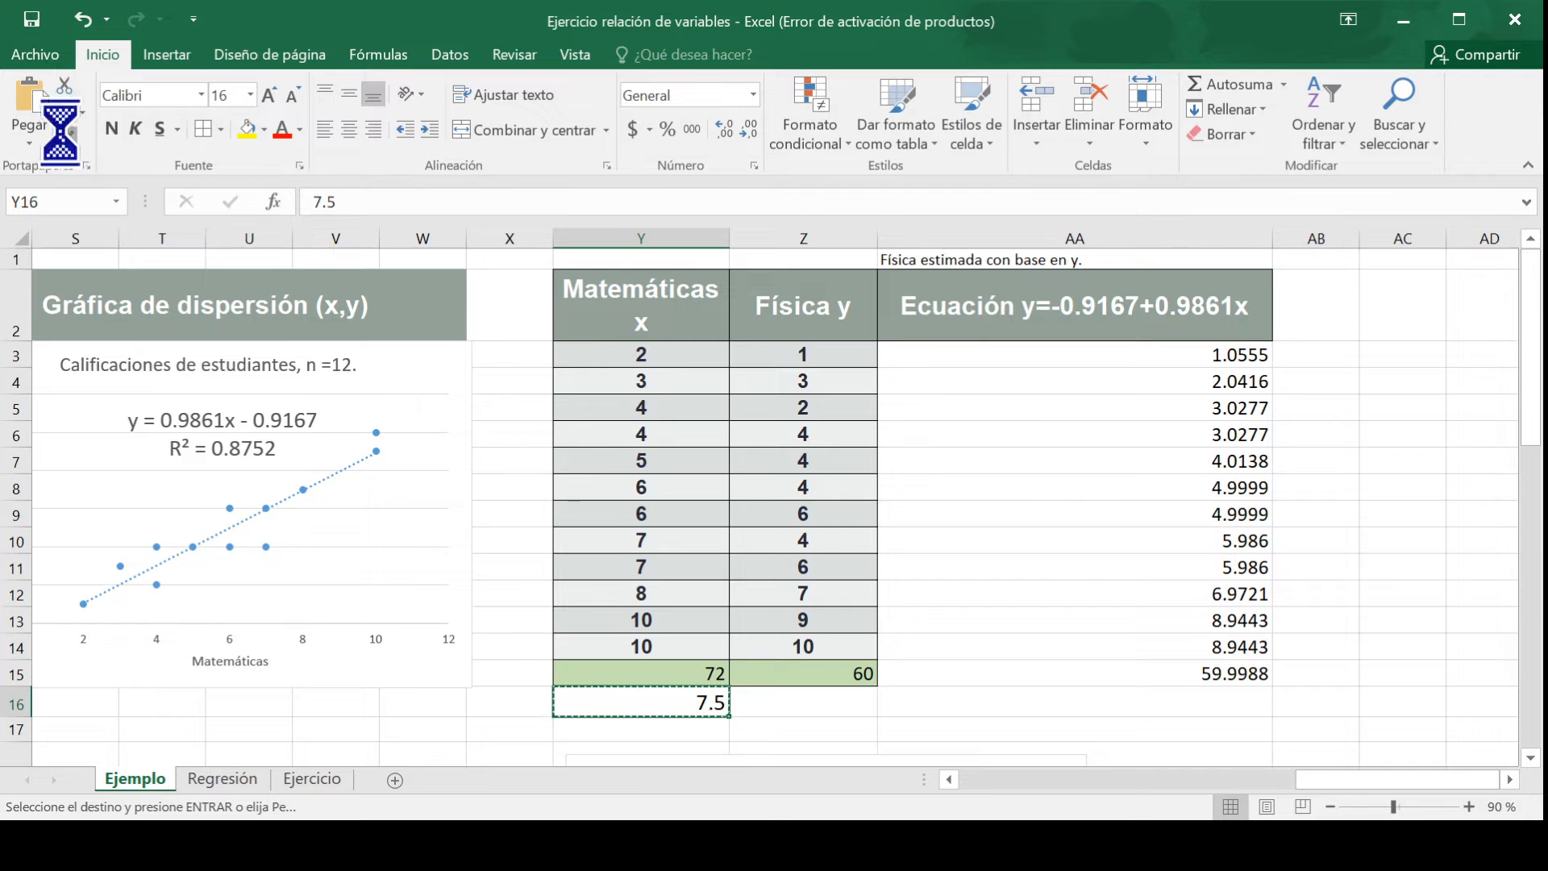
{"action": "left_click", "coordinate": [64, 135]}
{"action": "mouse_move", "coordinate": [682, 723]}
{"action": "left_mouse_down"}
{"action": "mouse_move", "coordinate": [674, 753]}
{"action": "mouse_move", "coordinate": [859, 764]}
{"action": "mouse_move", "coordinate": [960, 681]}
{"action": "mouse_move", "coordinate": [1068, 667]}
{"action": "left_mouse_up"}
{"action": "left_click_drag", "start_coordinate": [1009, 708], "coordinate": [1026, 760]}
{"action": "left_click", "coordinate": [823, 626]}
{"action": "left_click", "coordinate": [845, 604]}
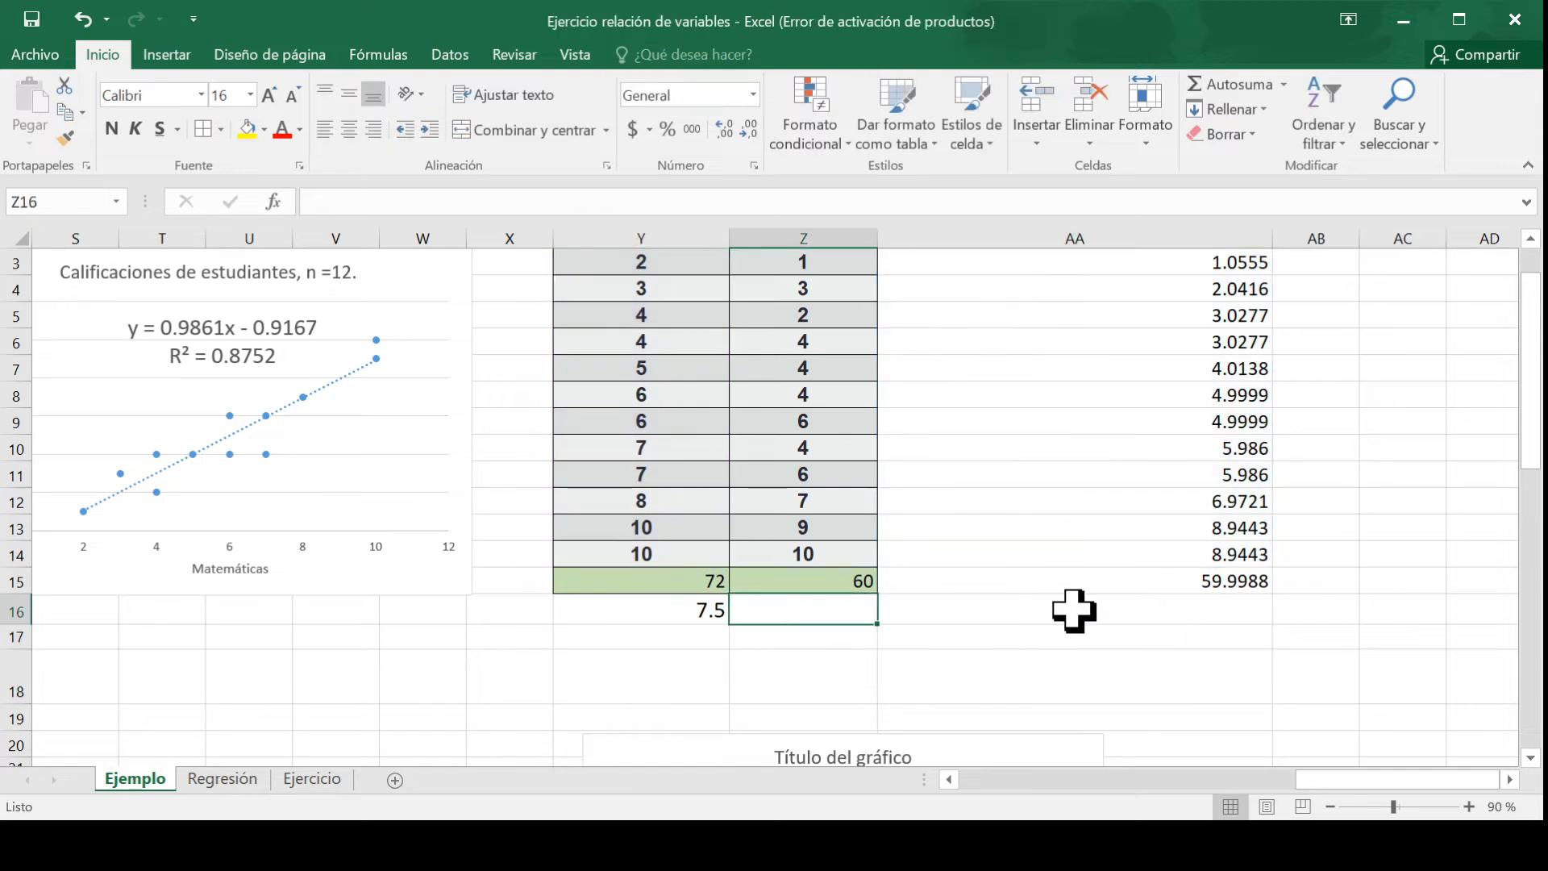
Step: Copy the regression formula from AA14 into AA16 to estimate the Física grade for the Matemáticas value in Y16
{"action": "left_click", "coordinate": [1074, 611]}
{"action": "scroll", "coordinate": [1291, 613], "scroll_direction": "up", "scroll_amount": 1}
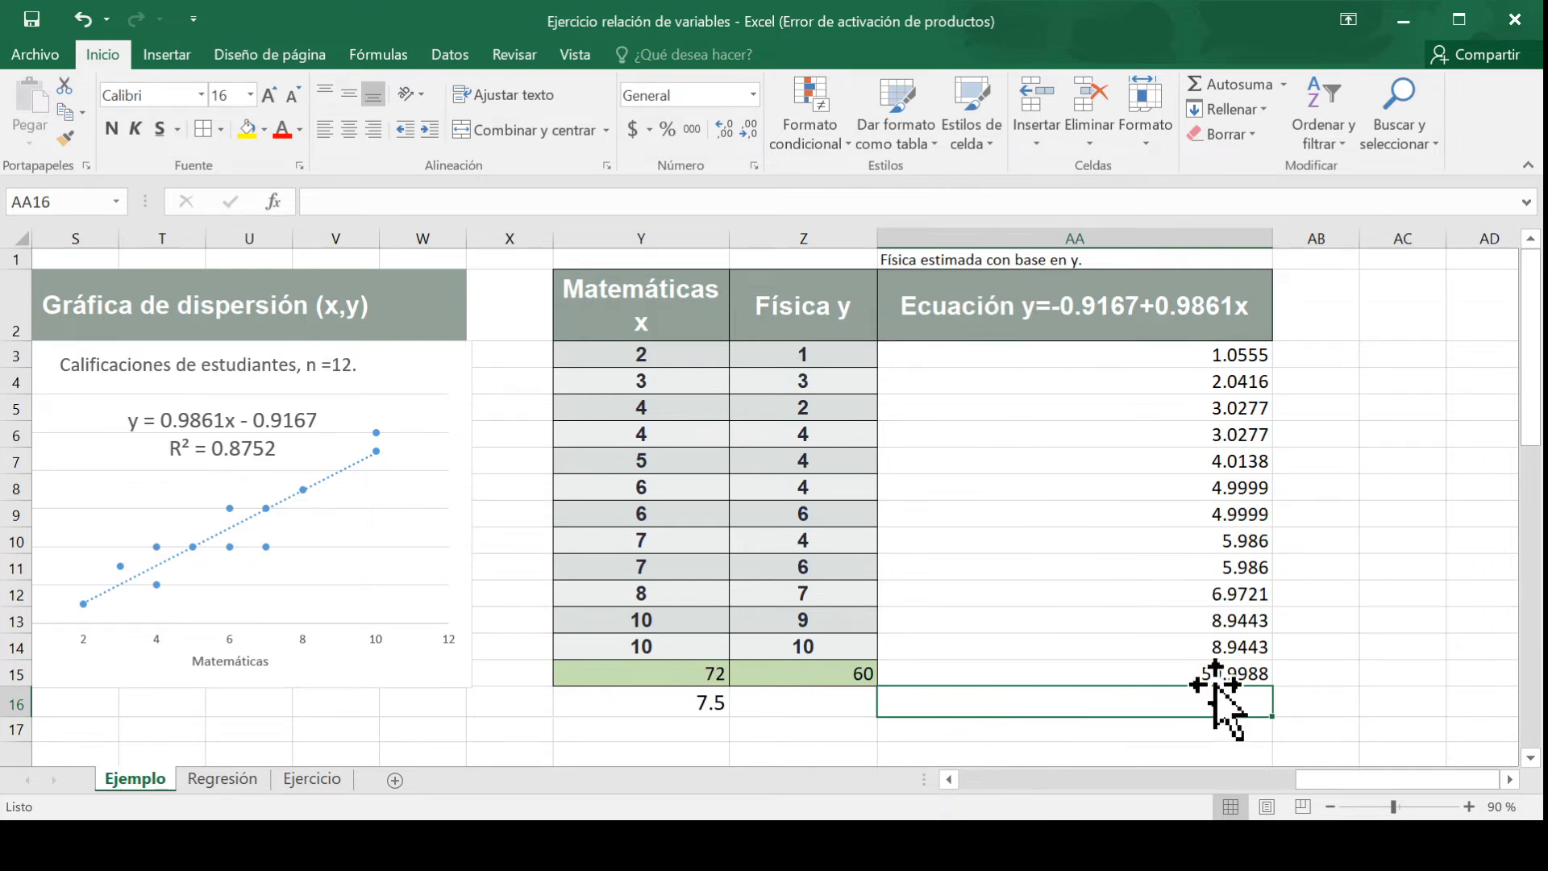
{"action": "left_click", "coordinate": [1230, 645]}
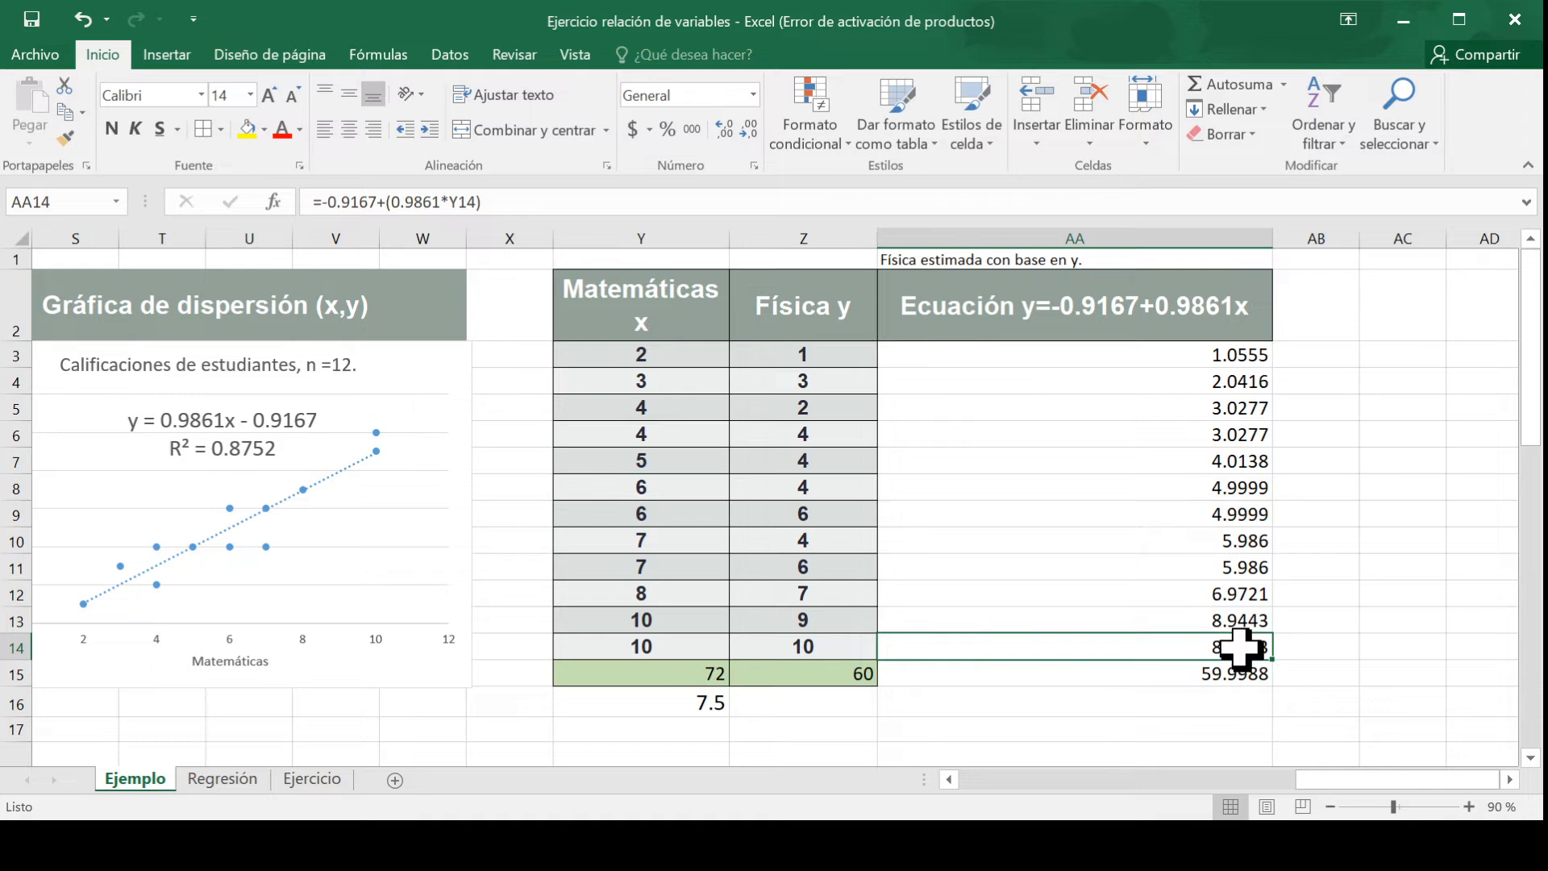
{"action": "left_click", "coordinate": [1106, 704]}
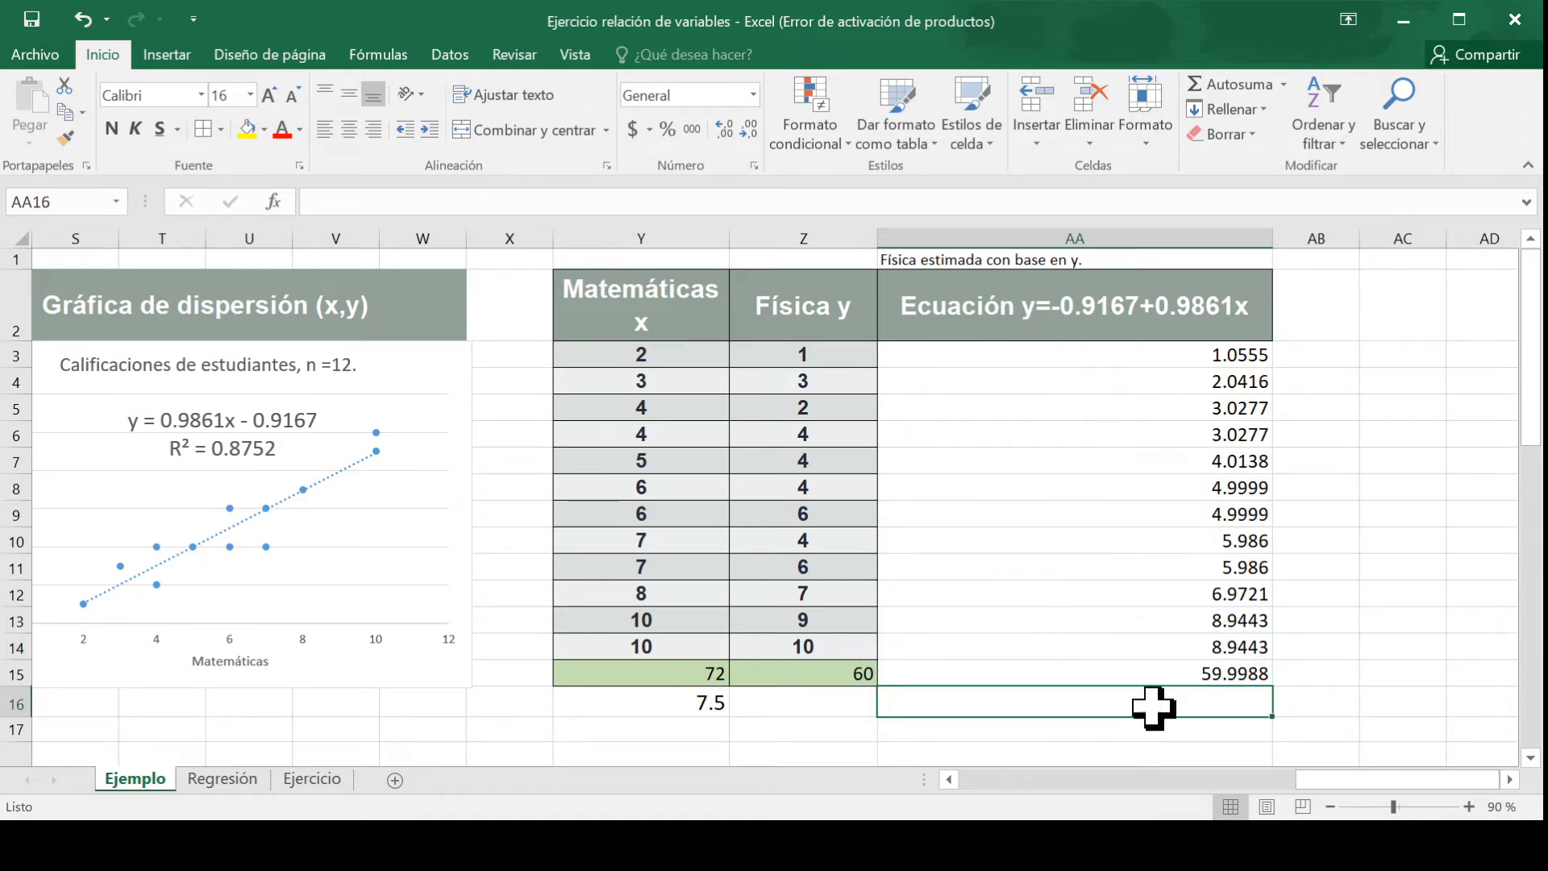
{"action": "left_click", "coordinate": [1143, 645]}
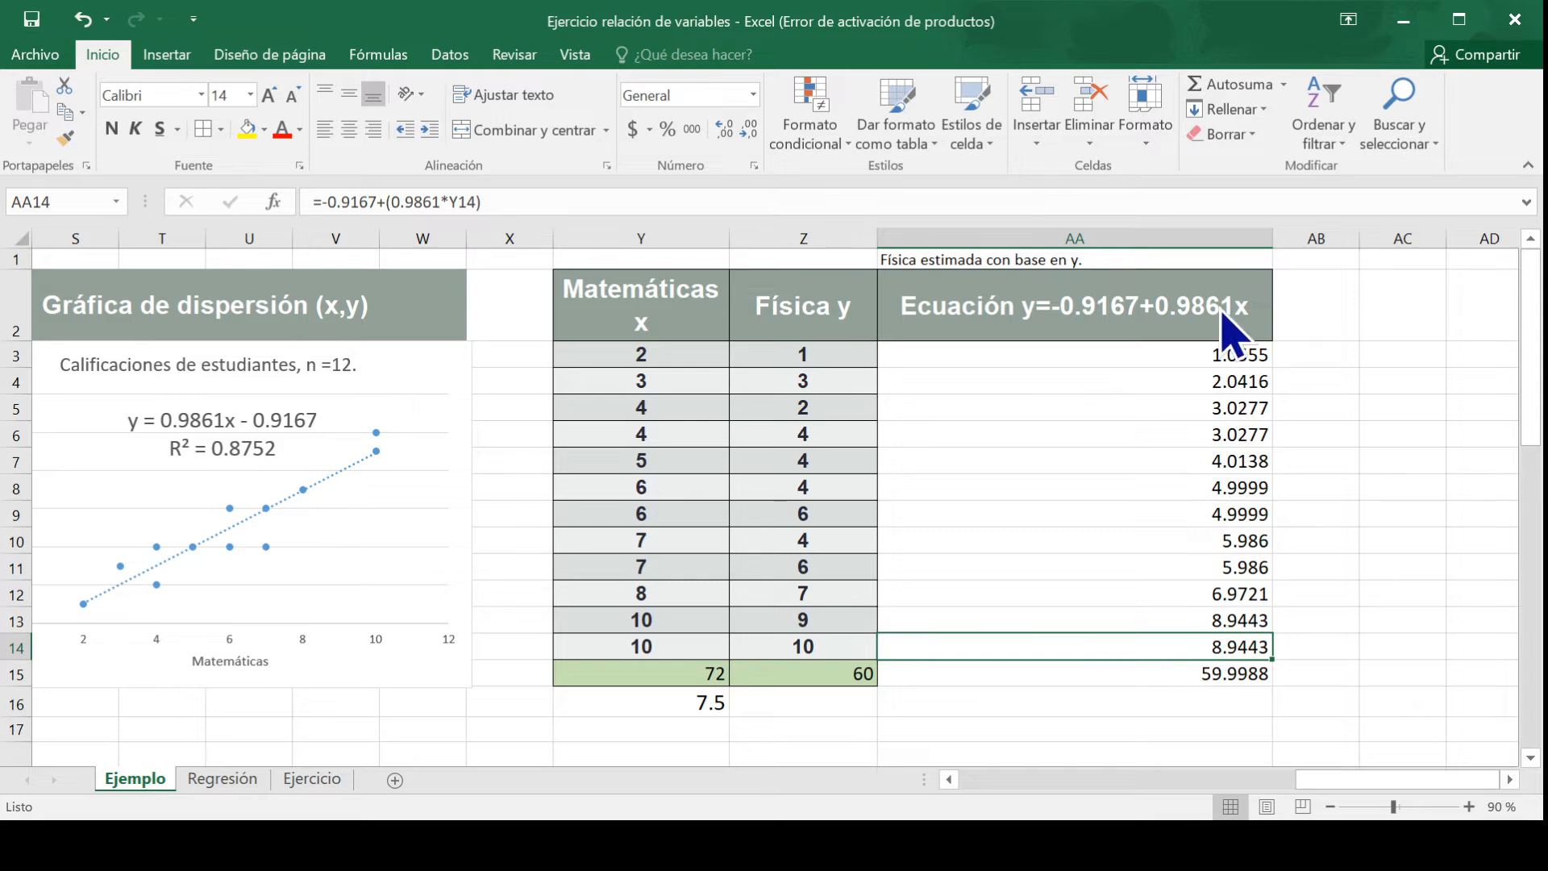
{"action": "key", "text": "ctrl+c"}
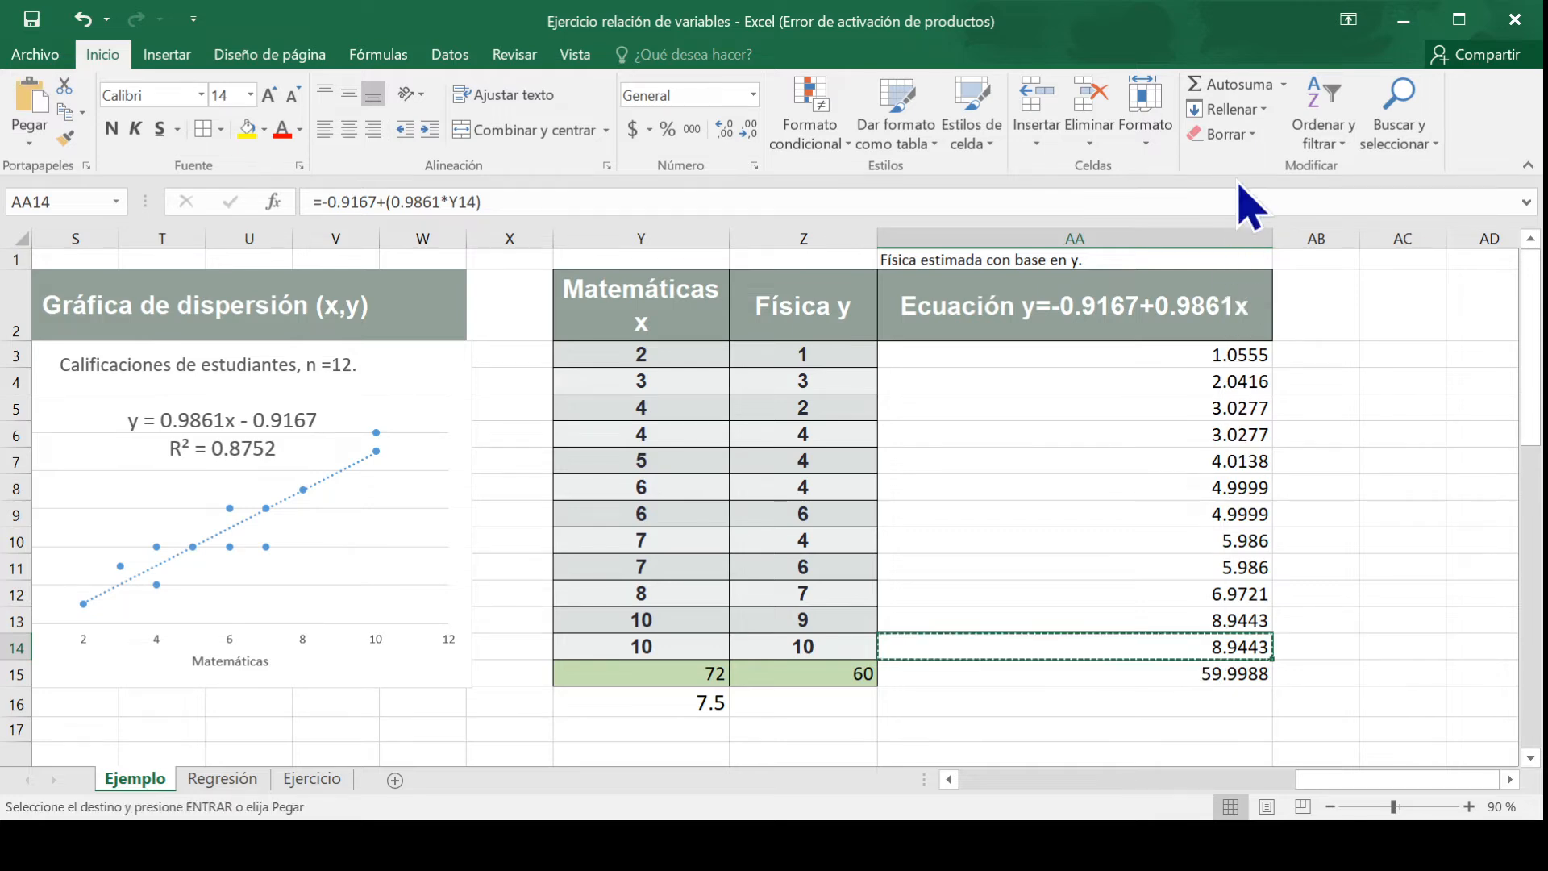
{"action": "left_click", "coordinate": [1114, 706]}
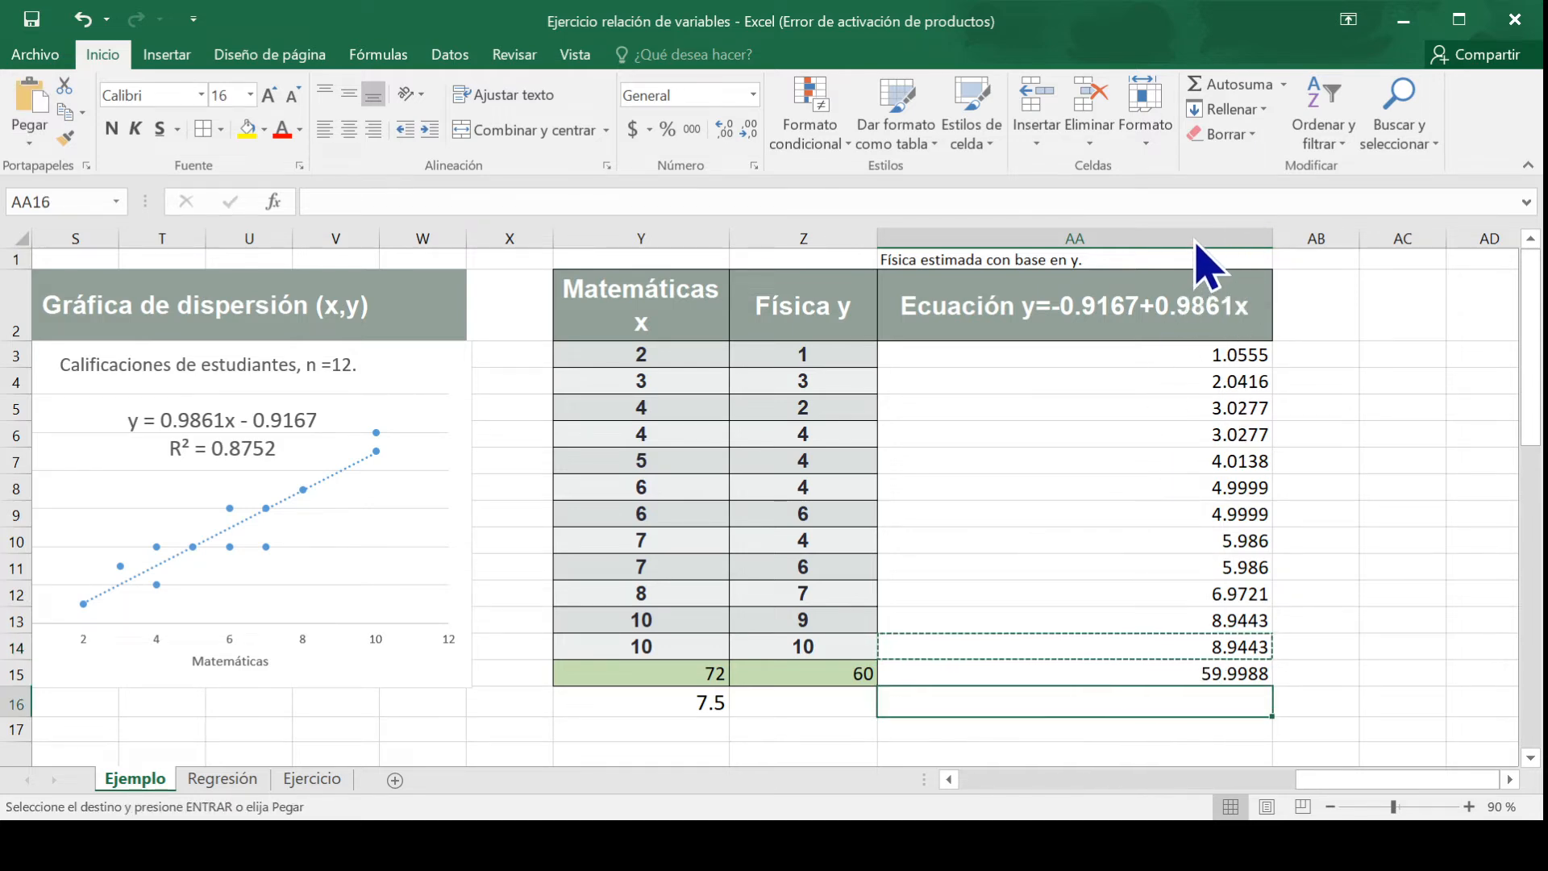
{"action": "key", "text": "ctrl+v"}
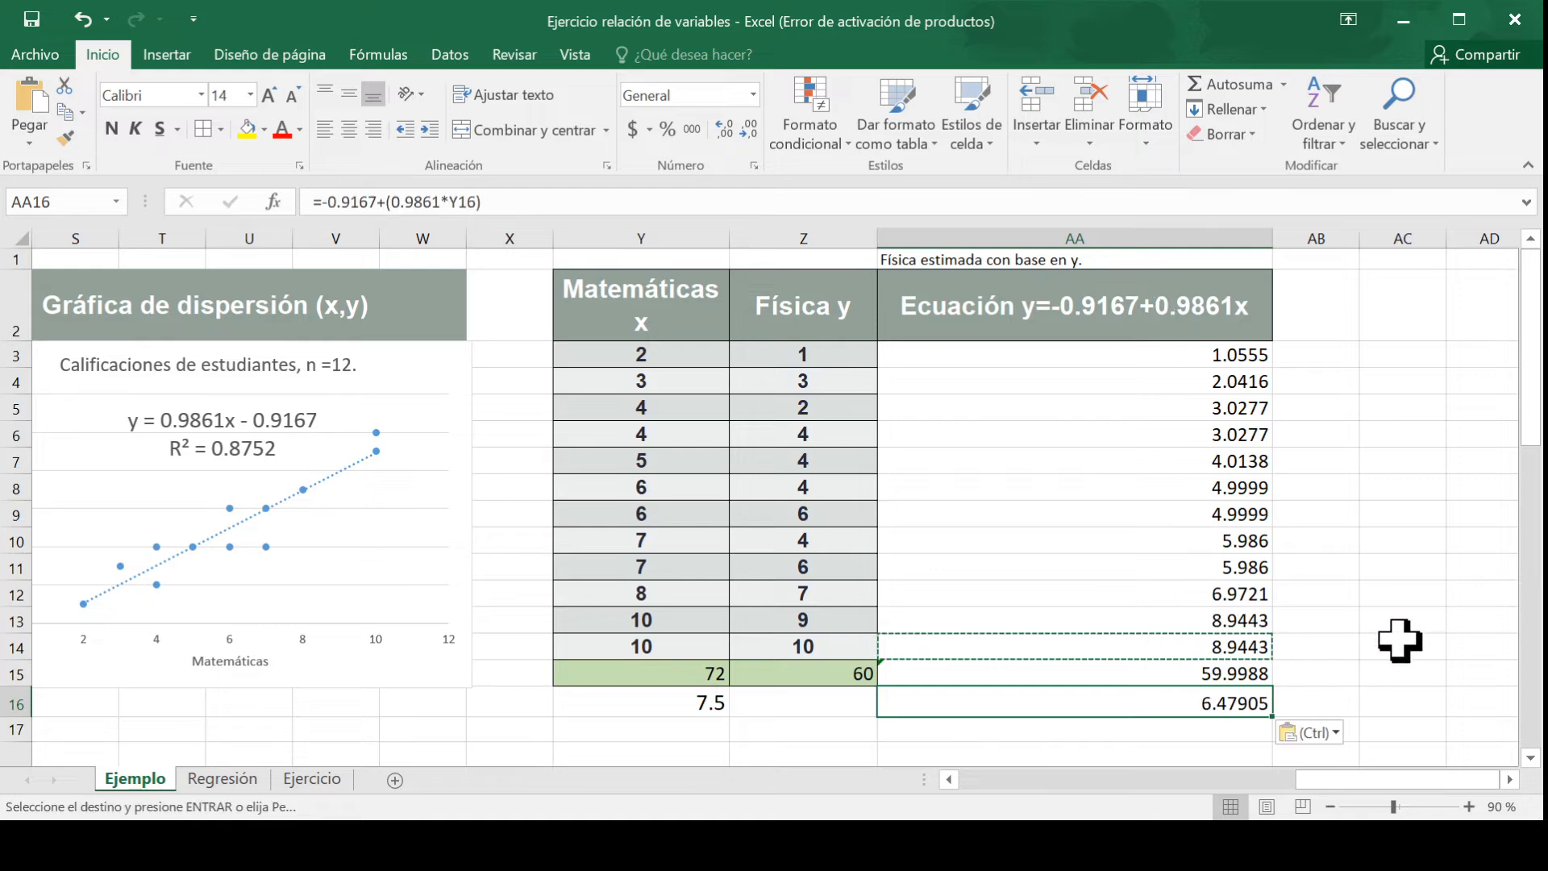
{"action": "key", "text": "Escape"}
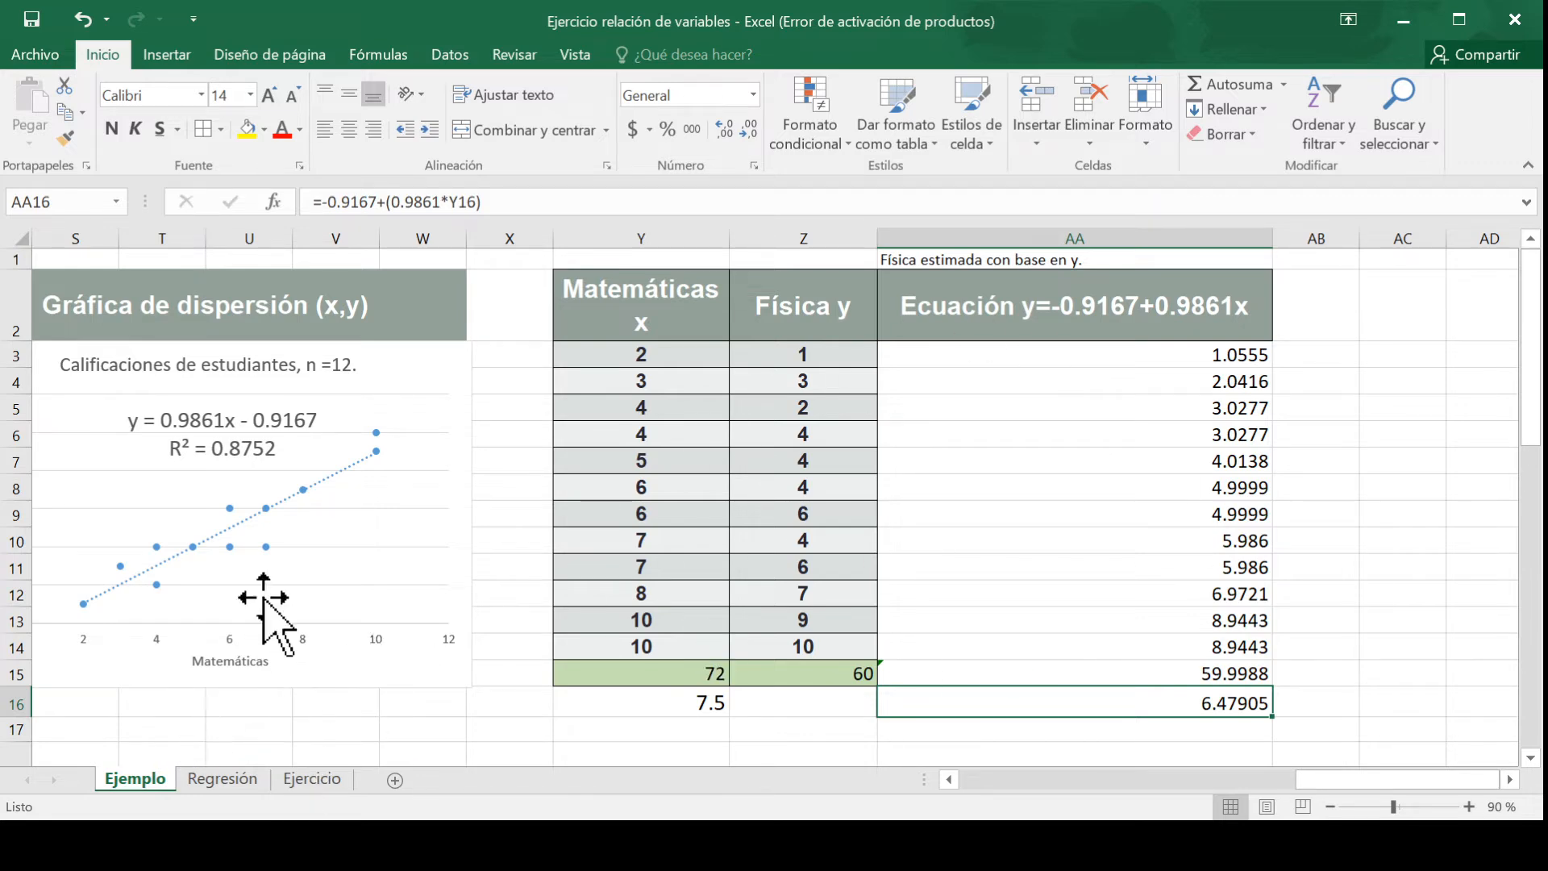
Step: Open the Regresión sheet and review the advertising and sales table's title and first advertising expense value
{"action": "left_click", "coordinate": [224, 779]}
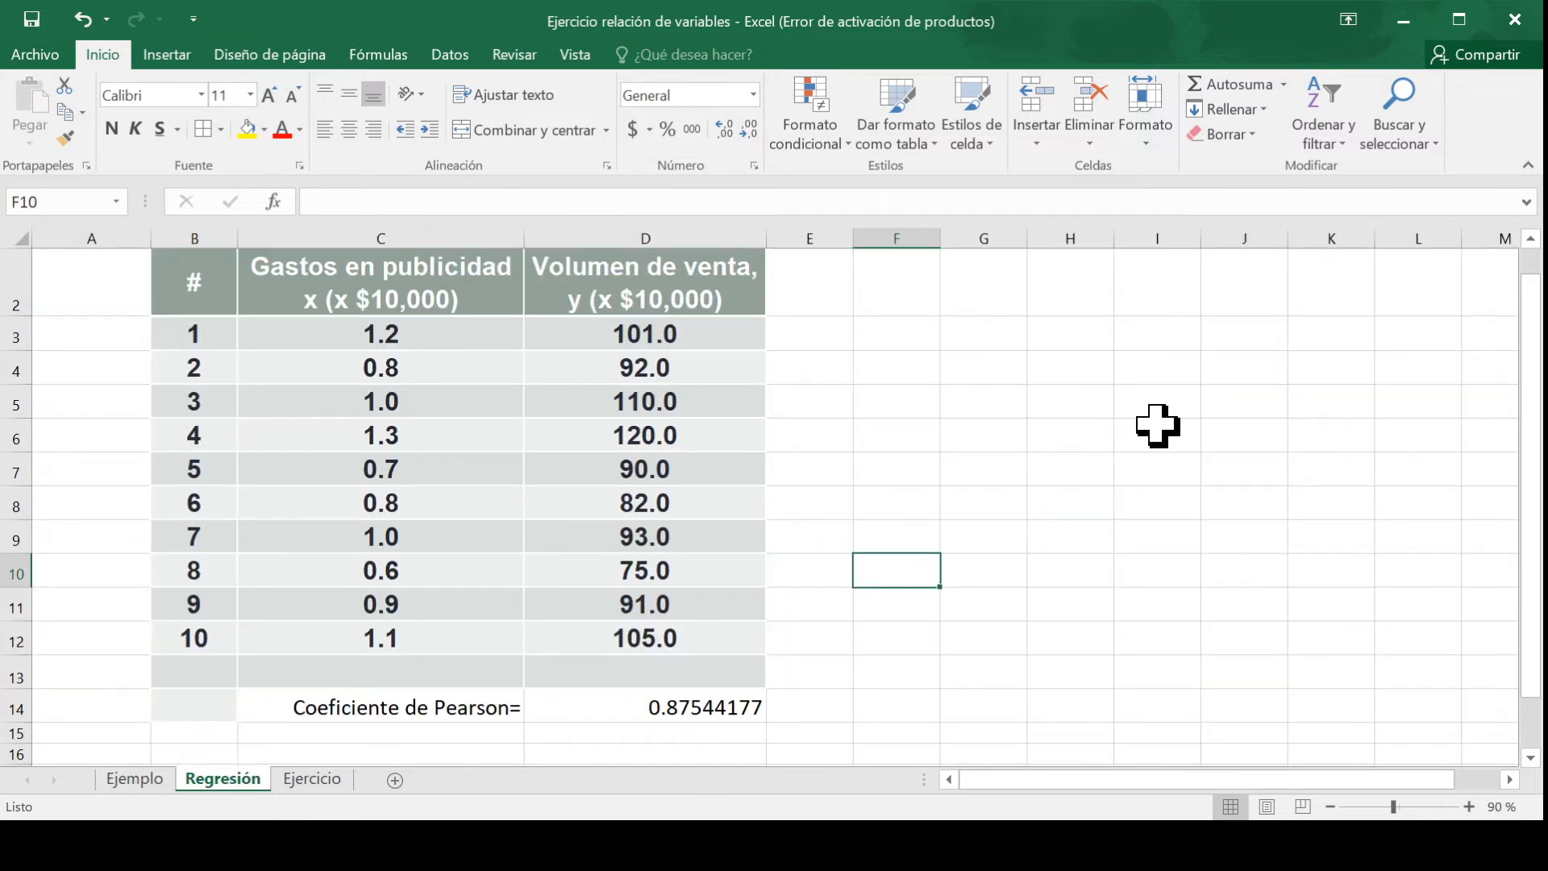
{"action": "scroll", "coordinate": [1084, 452], "scroll_direction": "up", "scroll_amount": 1}
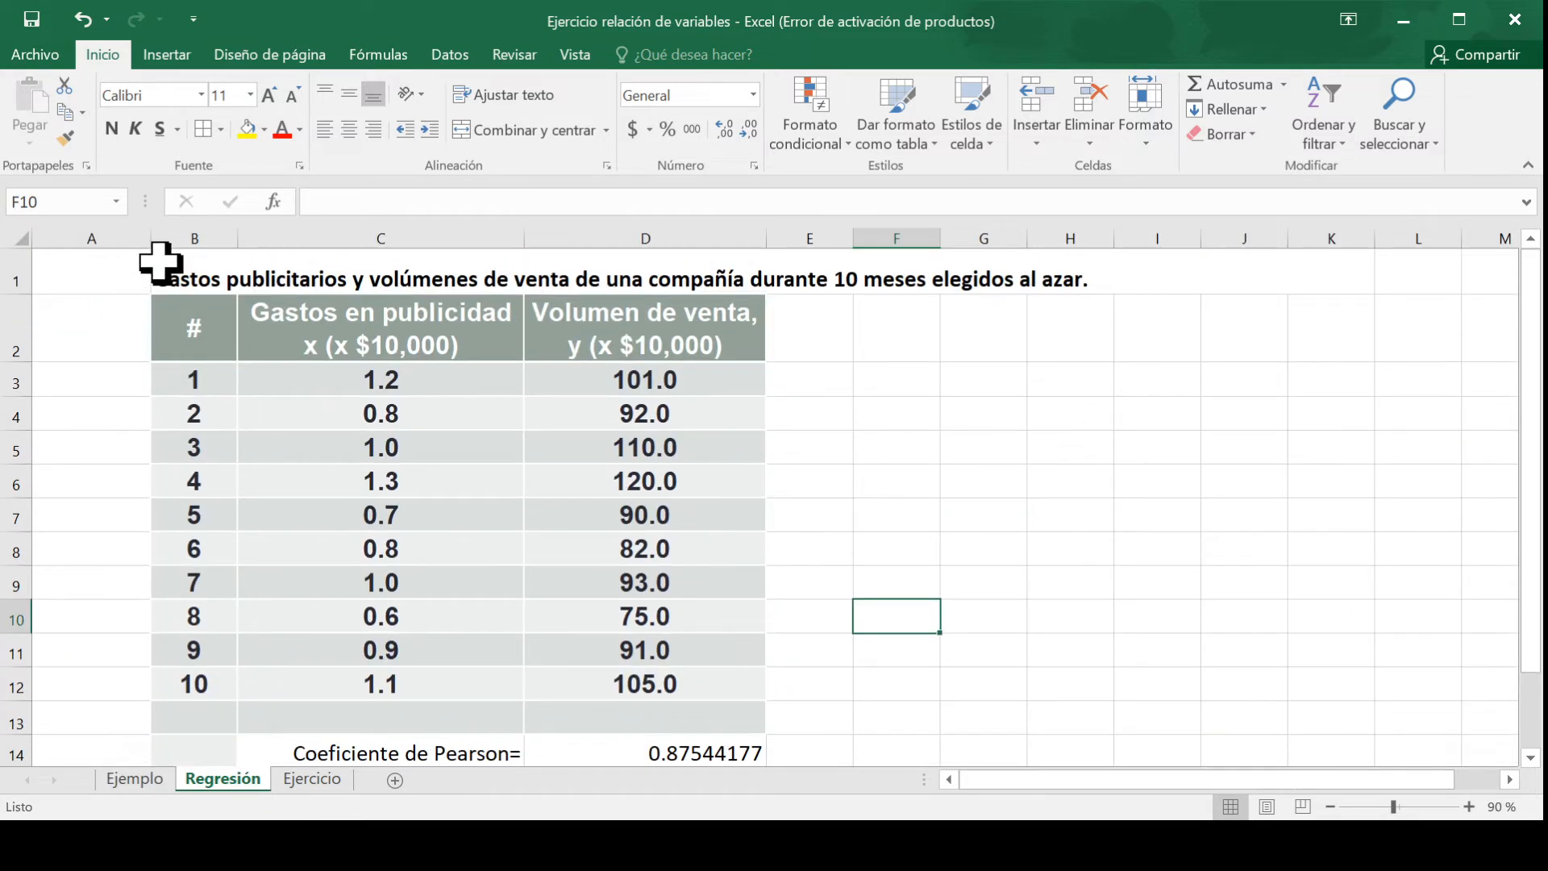
{"action": "left_click", "coordinate": [173, 267]}
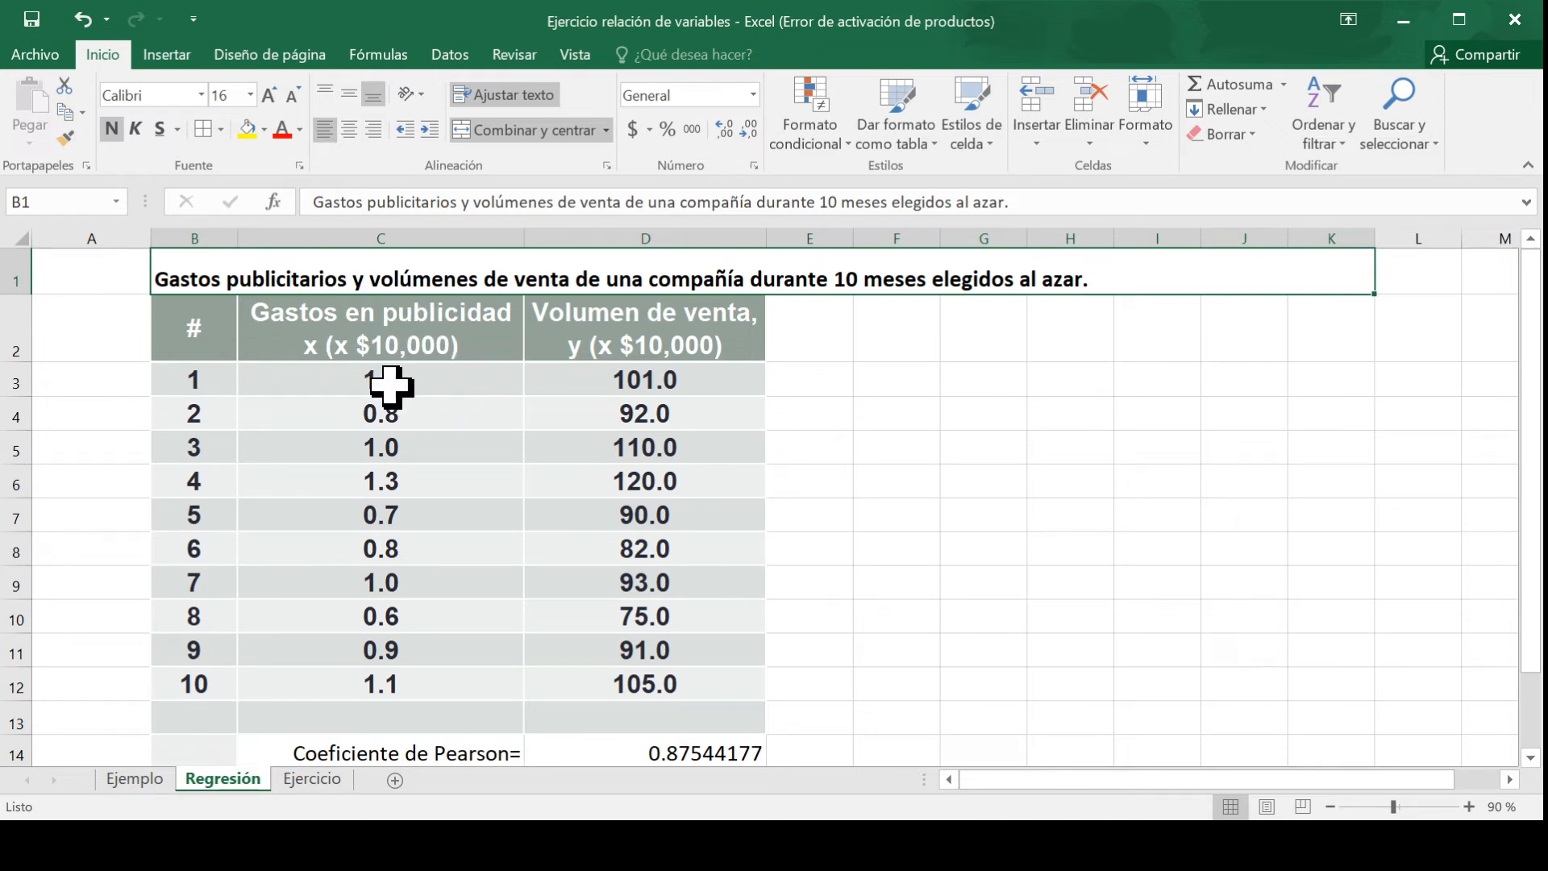
{"action": "left_click", "coordinate": [438, 382]}
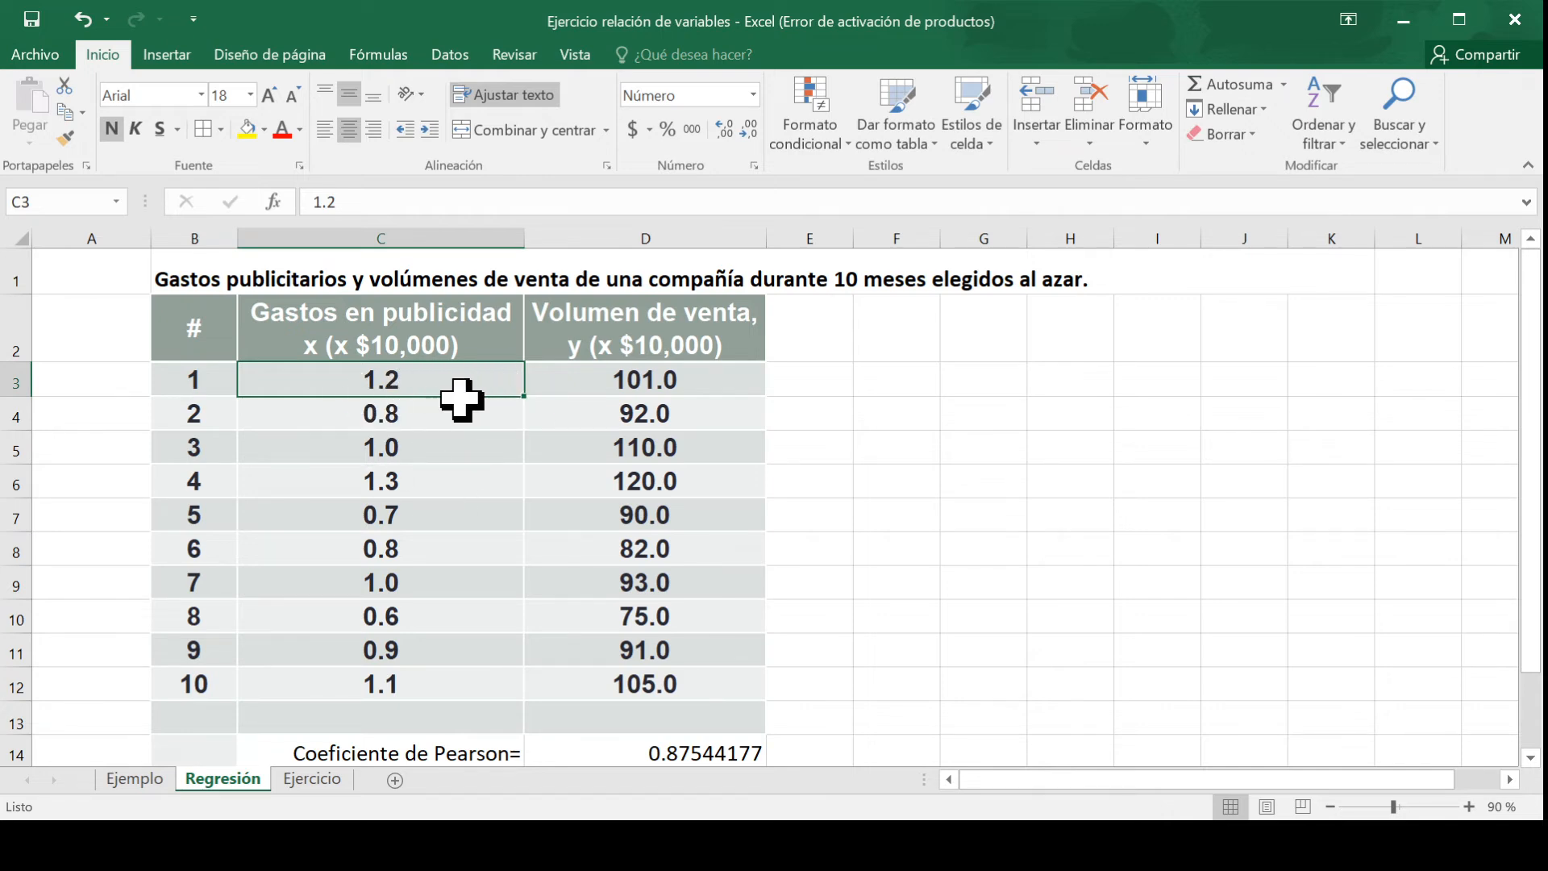
Step: Enter =C3*10000 in A3 to convert the advertising expense to full pesos and fill it down to A12
{"action": "left_click", "coordinate": [97, 386]}
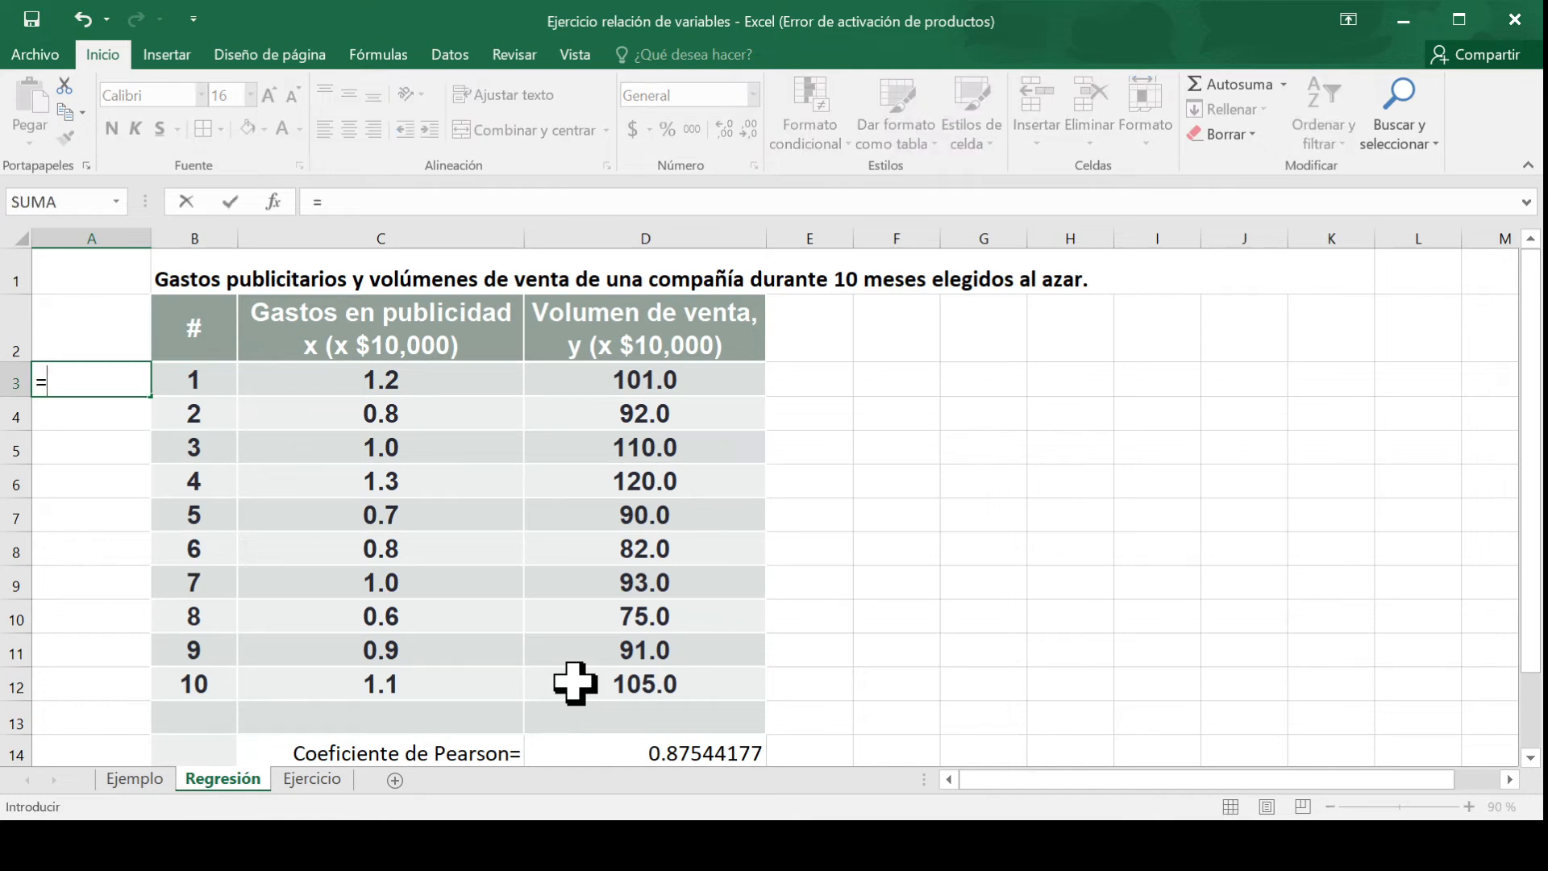
{"action": "key", "text": "Right"}
{"action": "key", "text": "Right"}
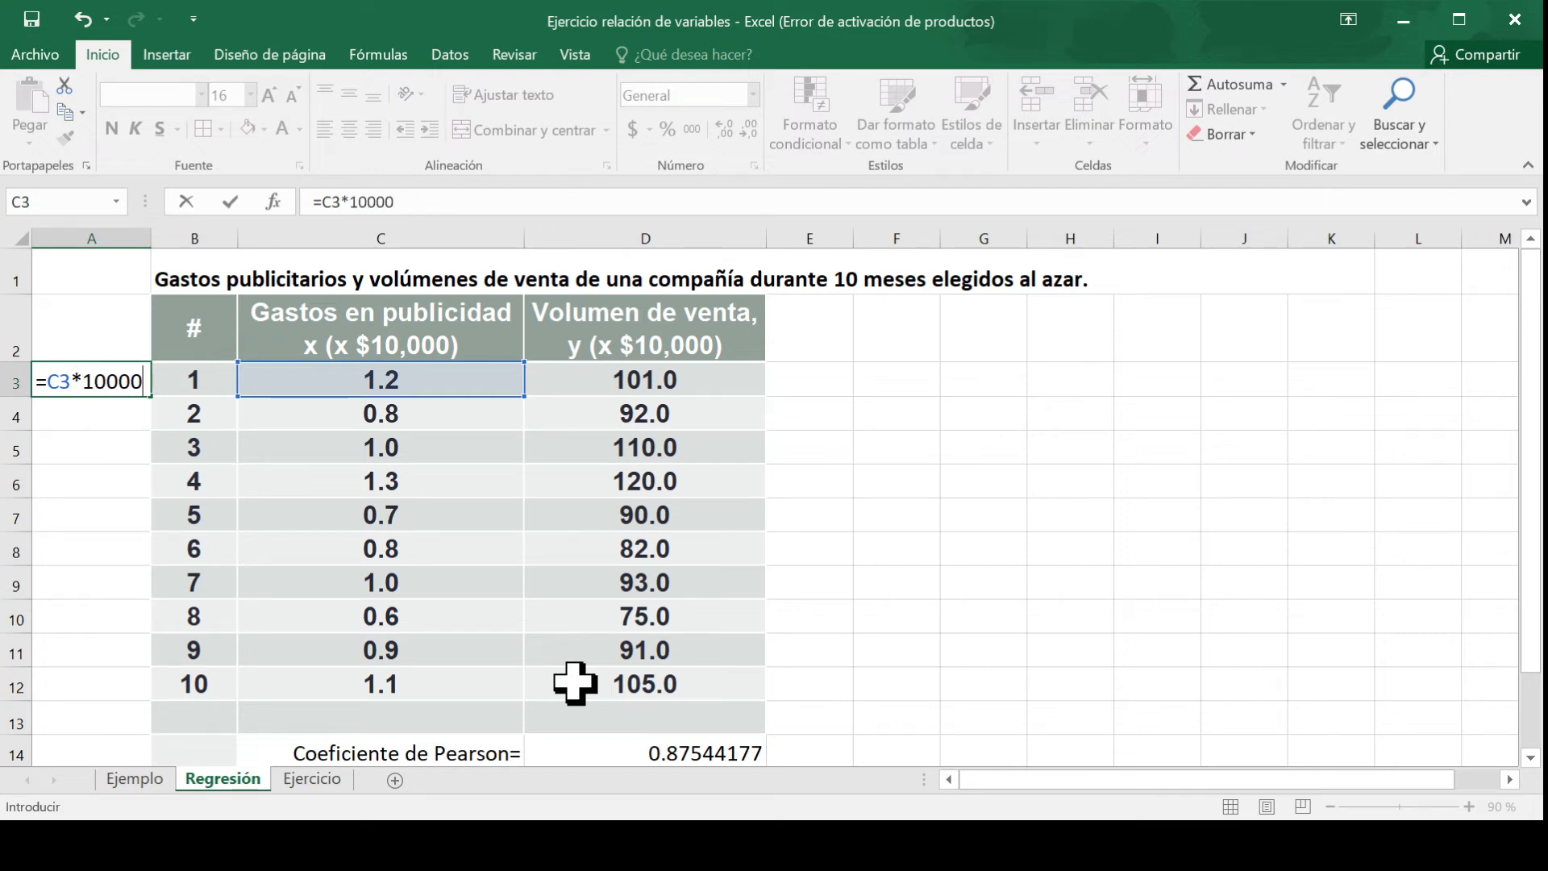
{"action": "key", "text": "Return"}
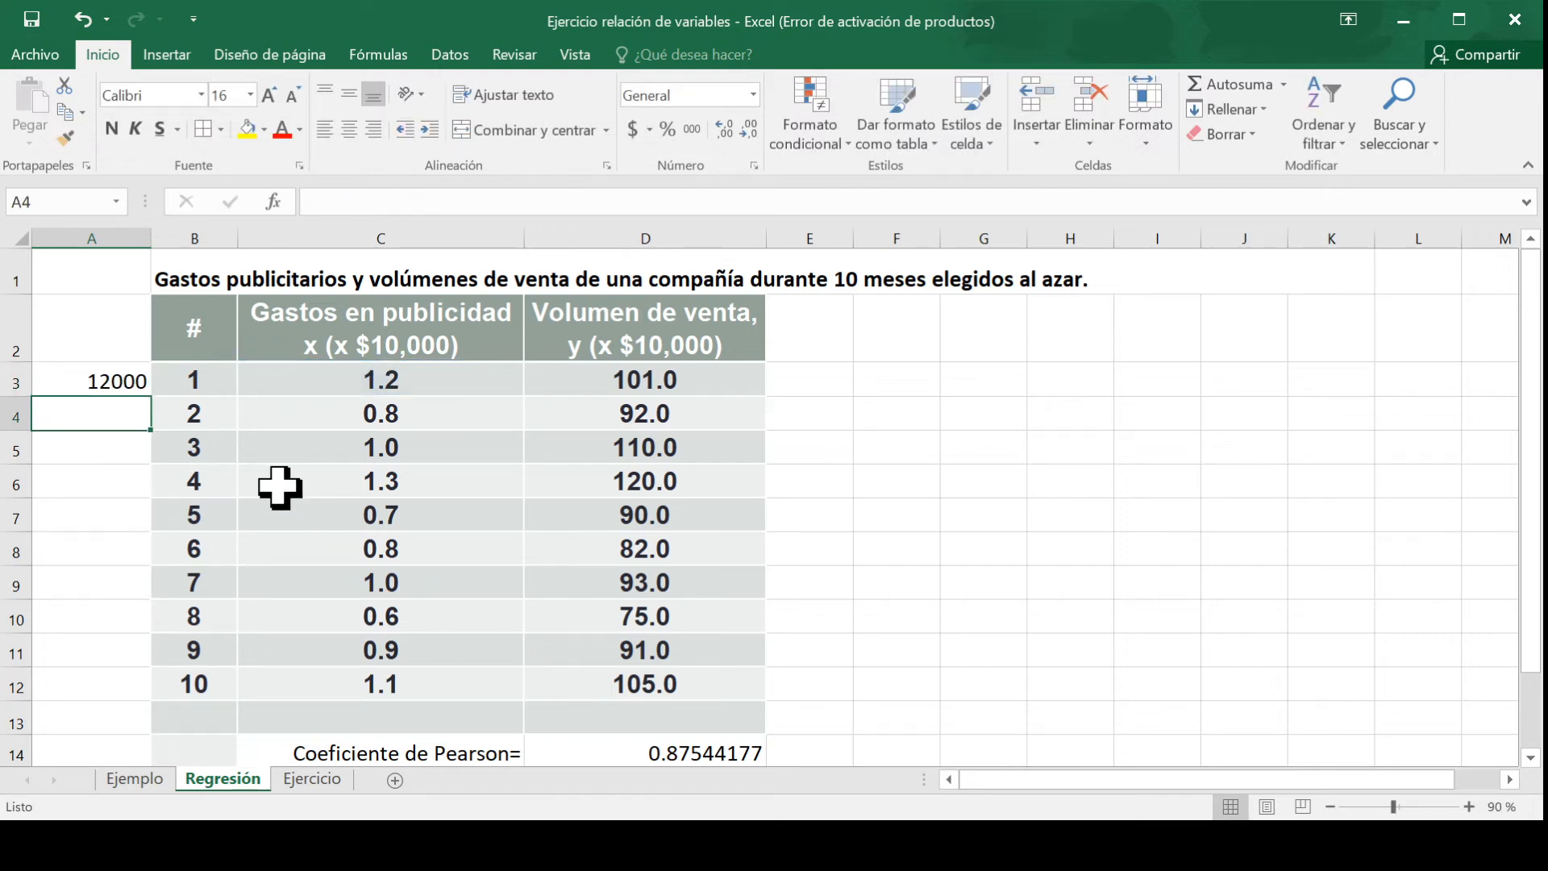
{"action": "left_click", "coordinate": [100, 370]}
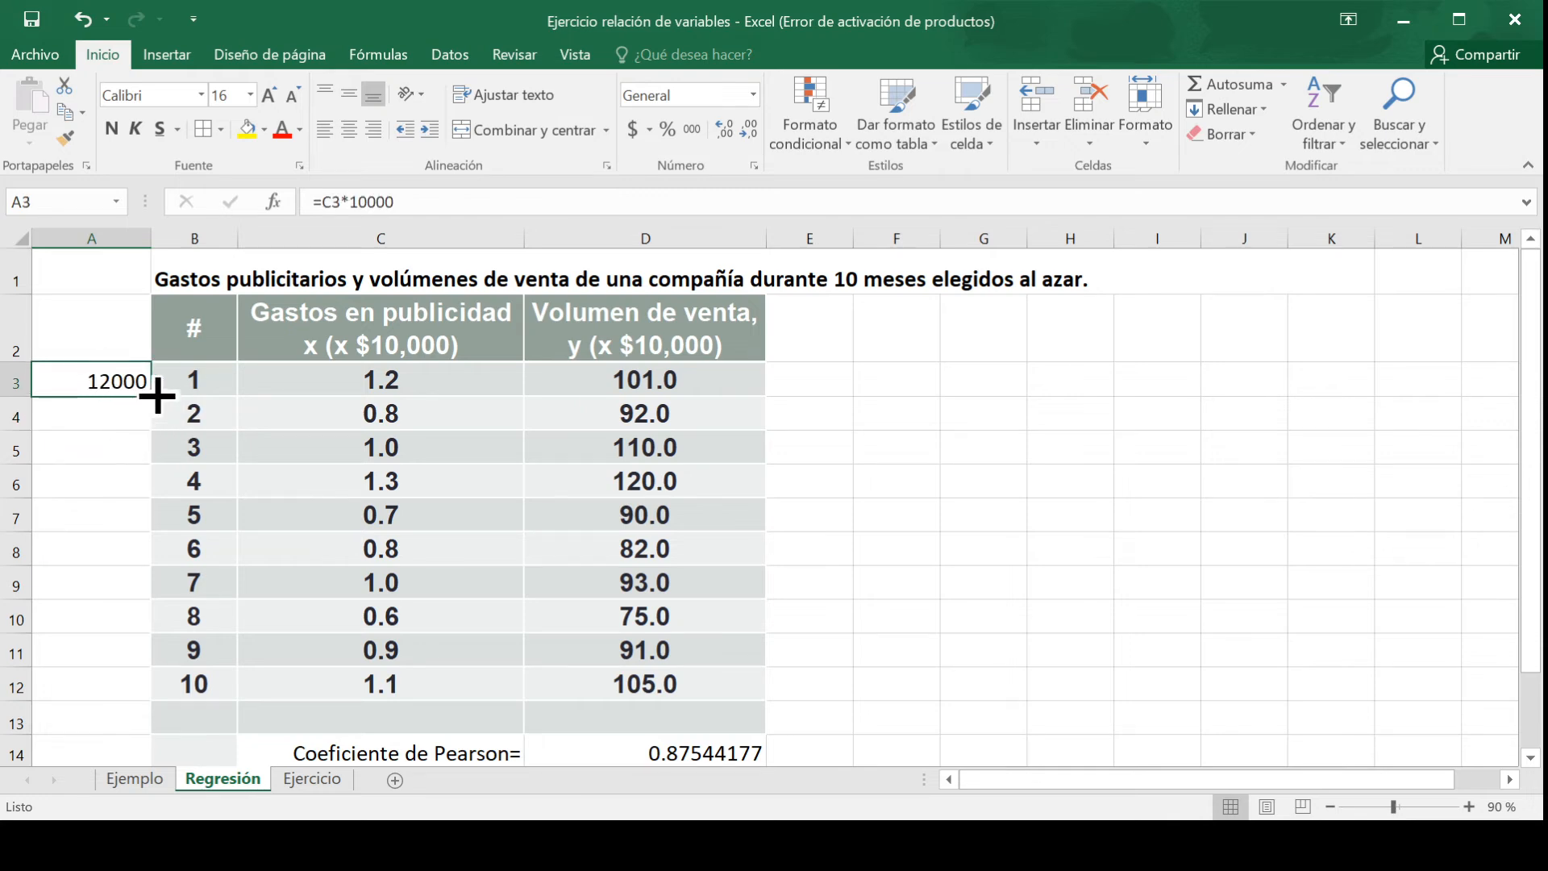
{"action": "left_click_drag", "start_coordinate": [152, 396], "coordinate": [138, 703]}
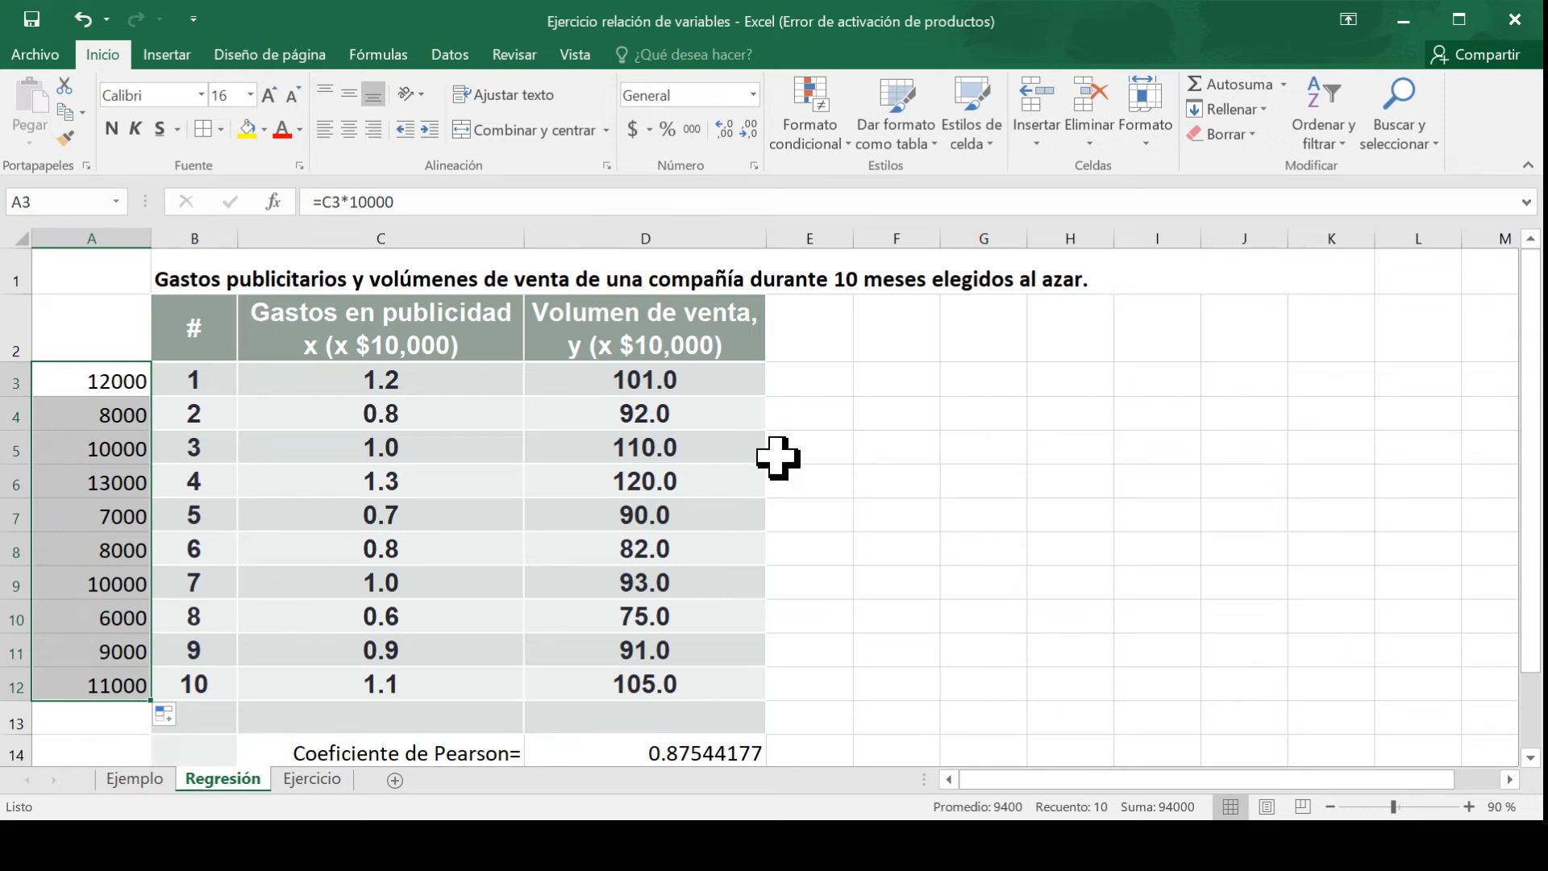
Step: Examine the Pearson coefficient row below the advertising and sales table
{"action": "left_click", "coordinate": [811, 333]}
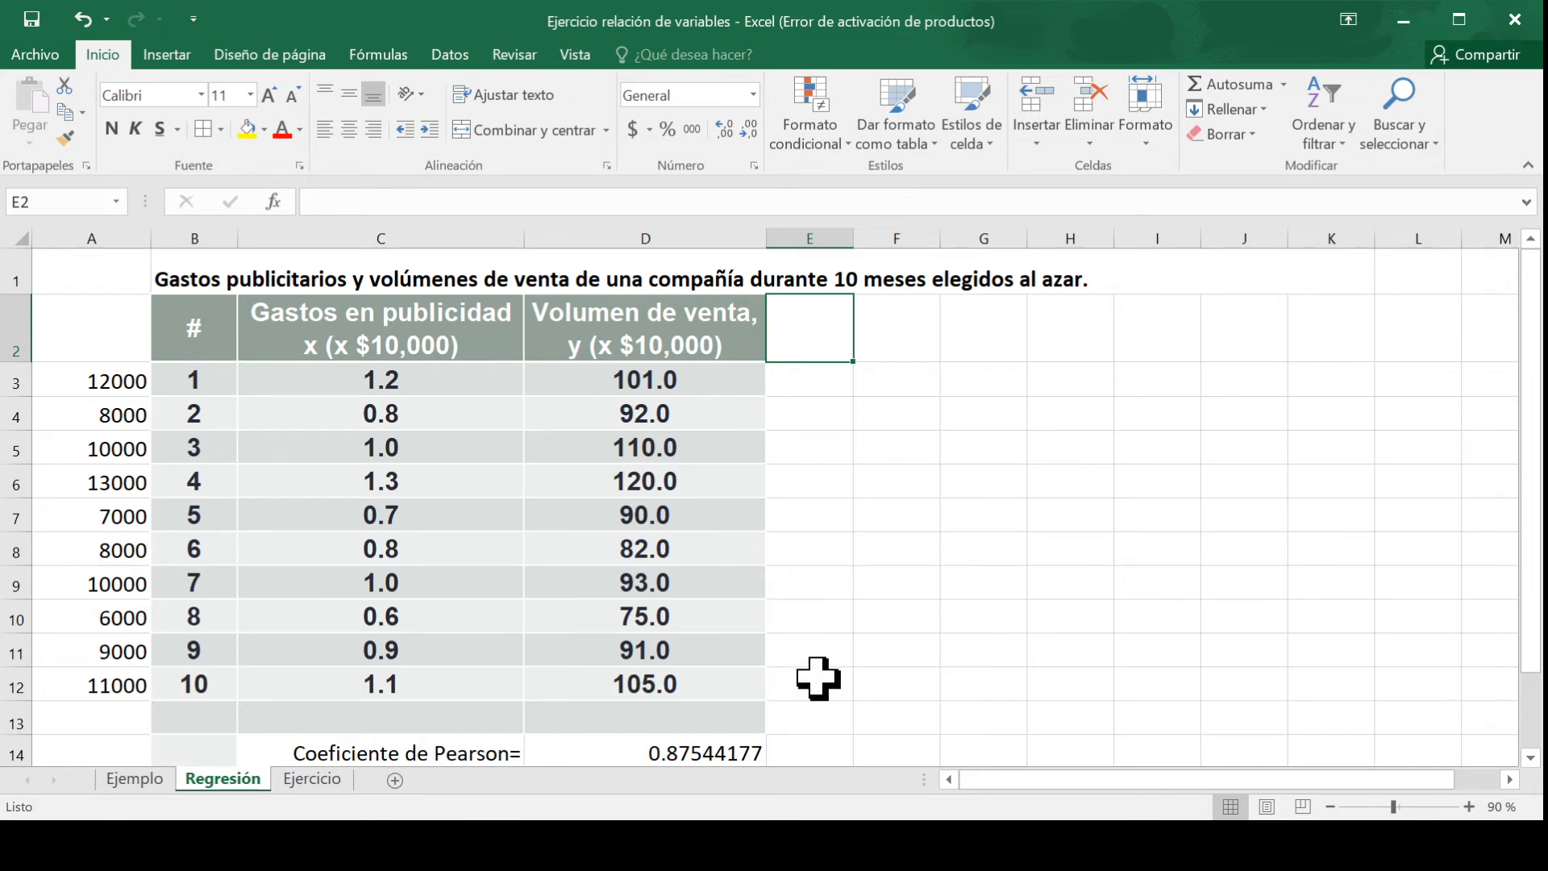
{"action": "scroll", "coordinate": [622, 670], "scroll_direction": "down", "scroll_amount": 1}
{"action": "scroll", "coordinate": [813, 685], "scroll_direction": "up", "scroll_amount": 1}
{"action": "left_click", "coordinate": [450, 746]}
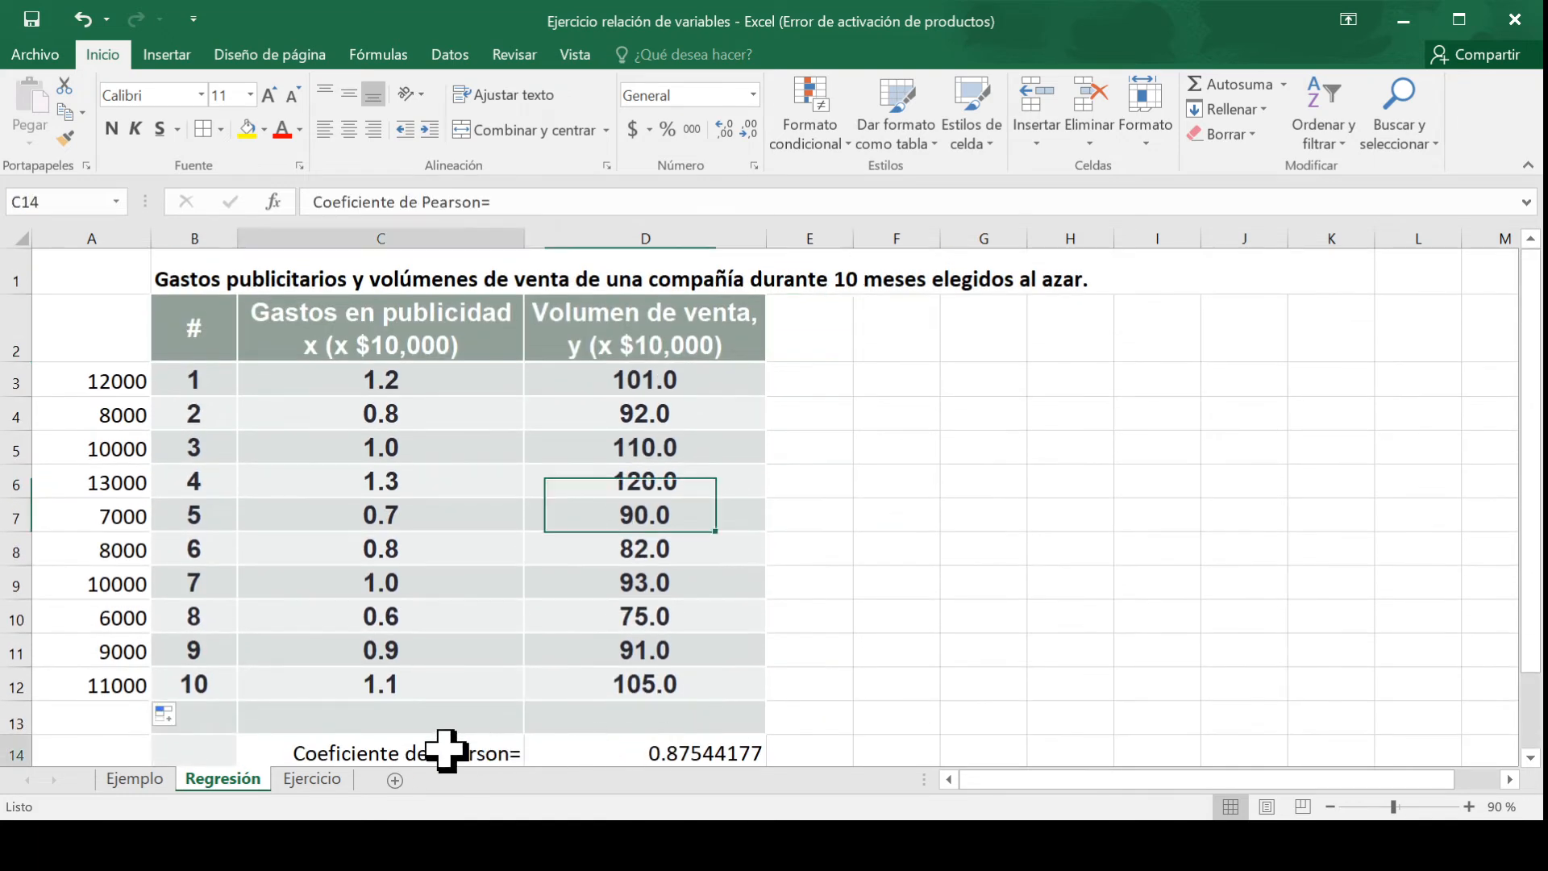
Step: Enter =PEARSON(C3:C12,D3:D12) in D14 to calculate the correlation between advertising expense and sales volume
{"action": "left_click", "coordinate": [672, 754]}
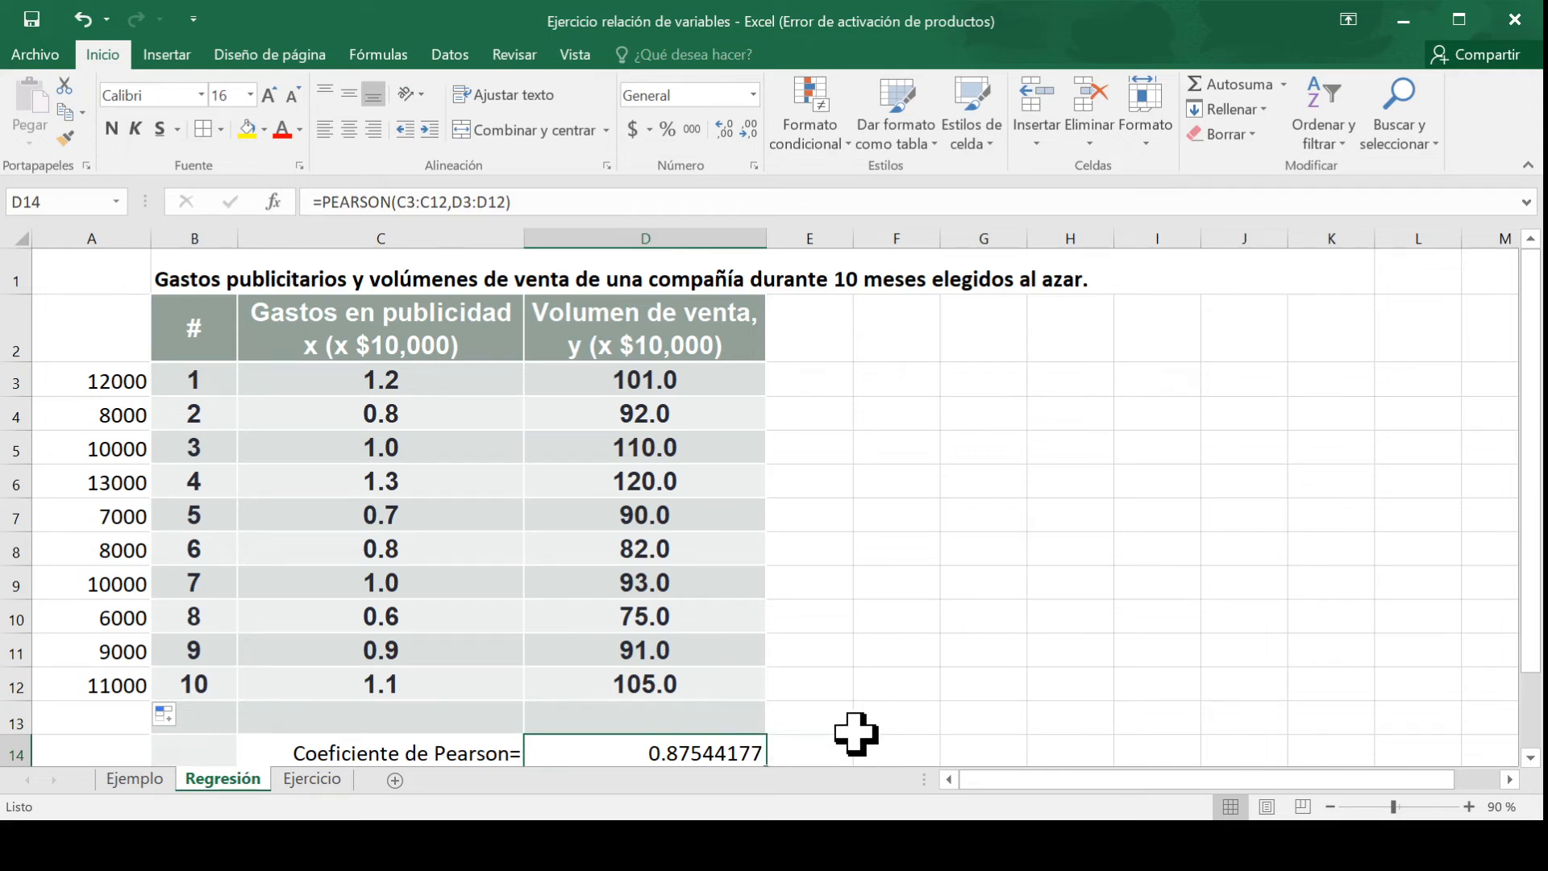
{"action": "type", "text": "="}
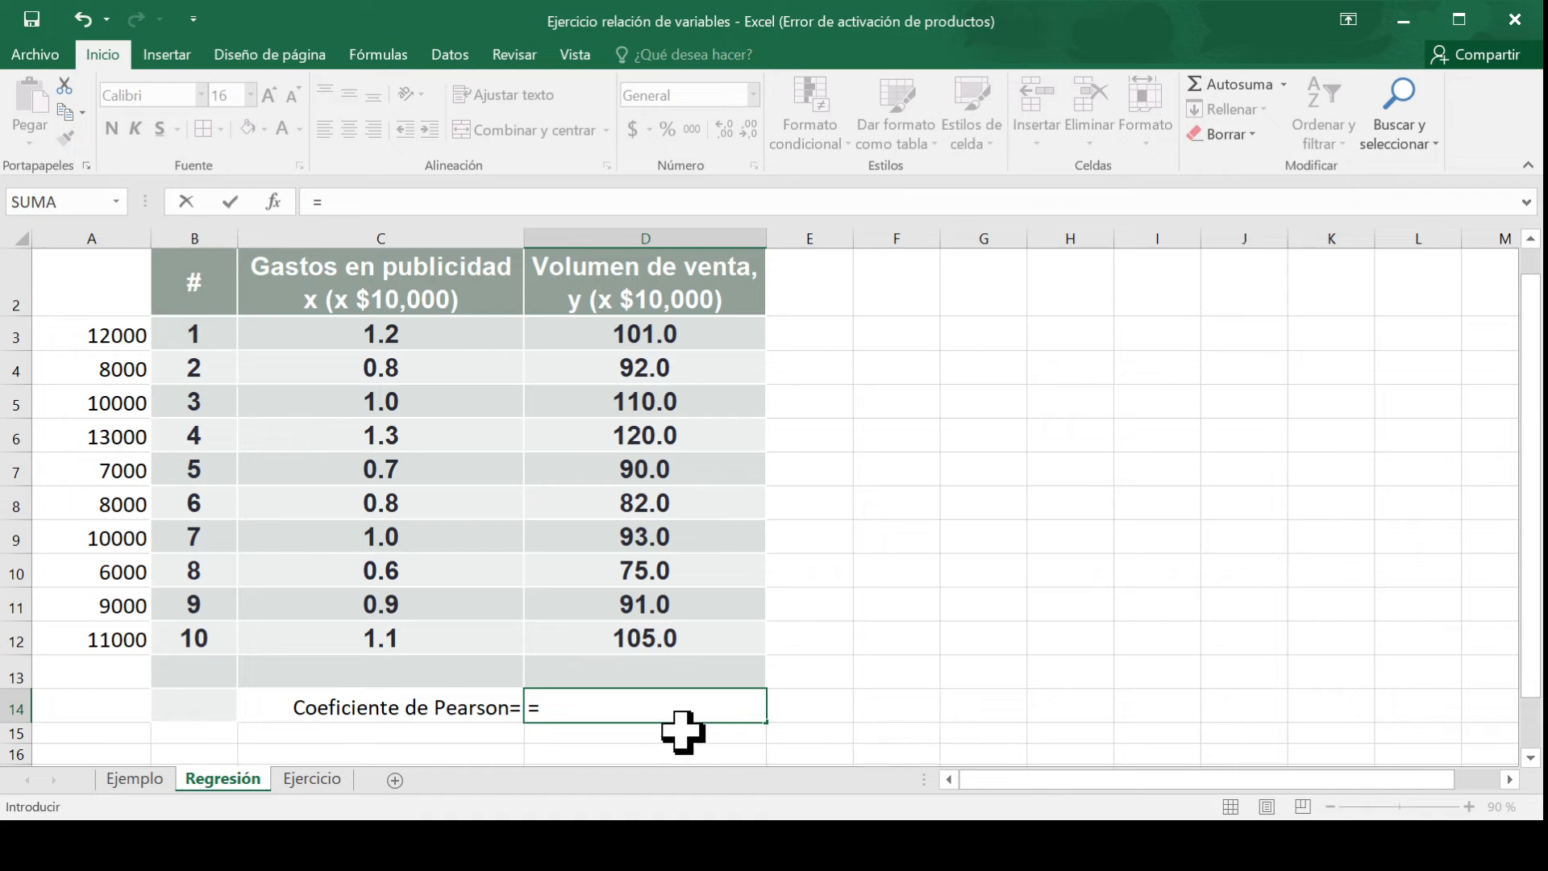
{"action": "type", "text": "pear"}
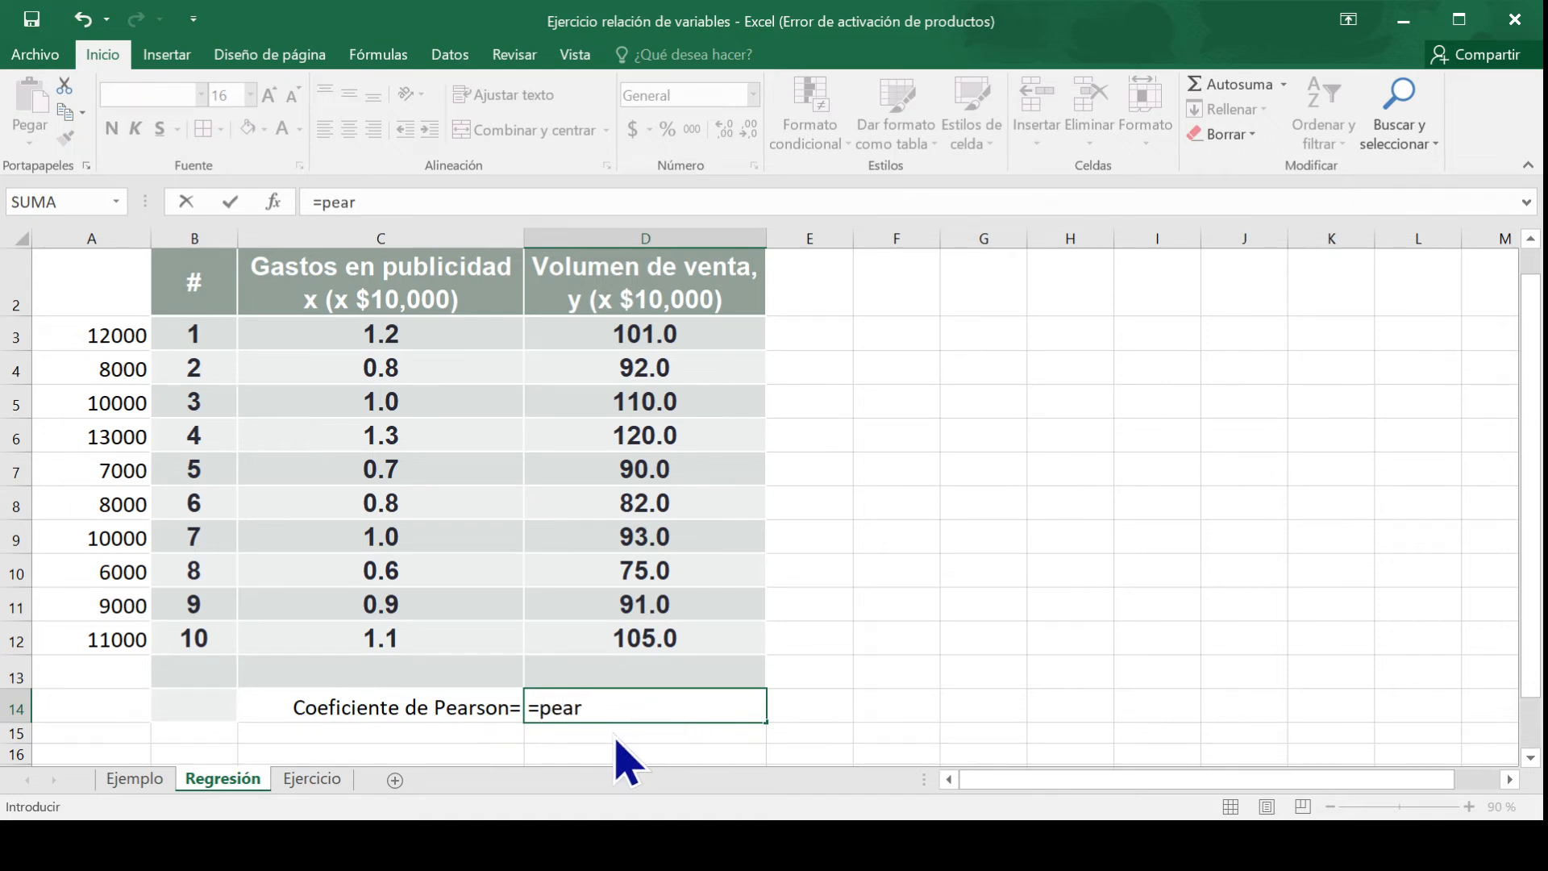
{"action": "key", "text": "Tab"}
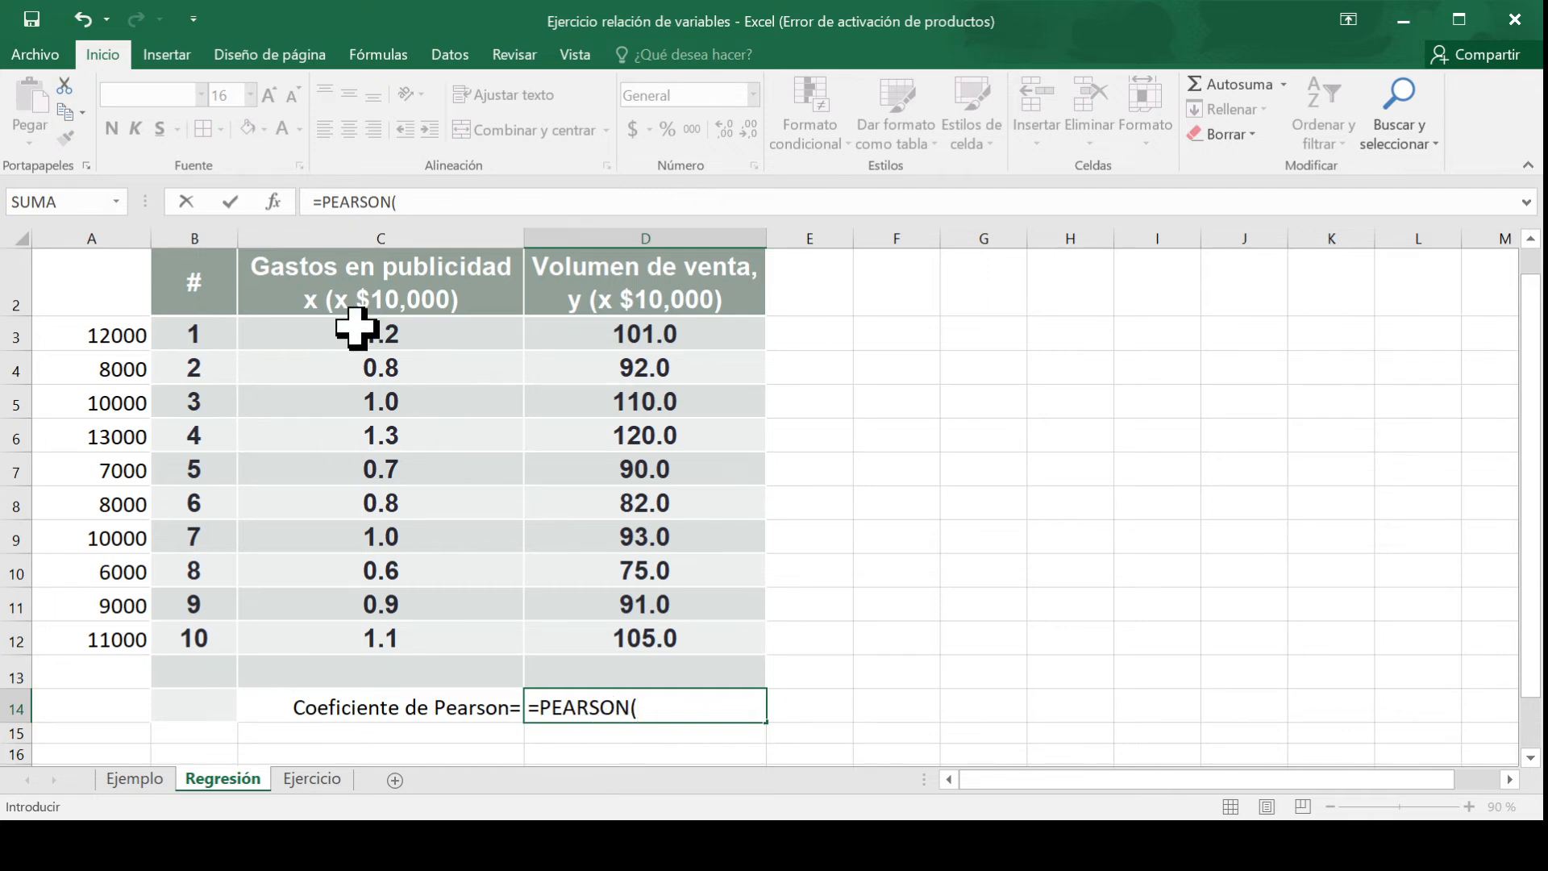
{"action": "left_click_drag", "start_coordinate": [357, 328], "coordinate": [363, 645]}
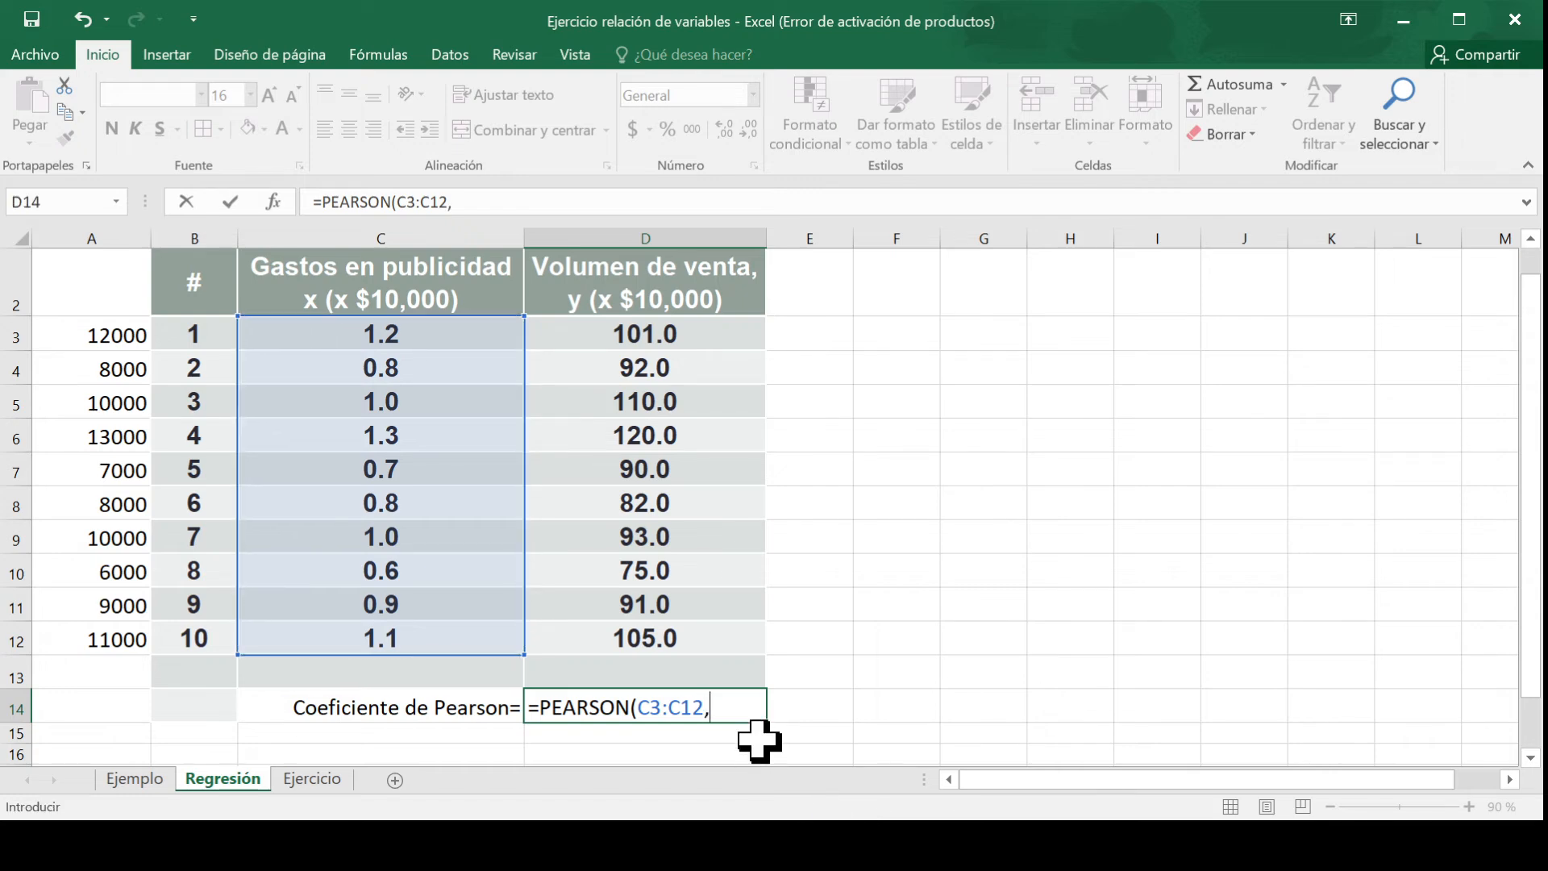
{"action": "left_click_drag", "start_coordinate": [628, 331], "coordinate": [655, 654]}
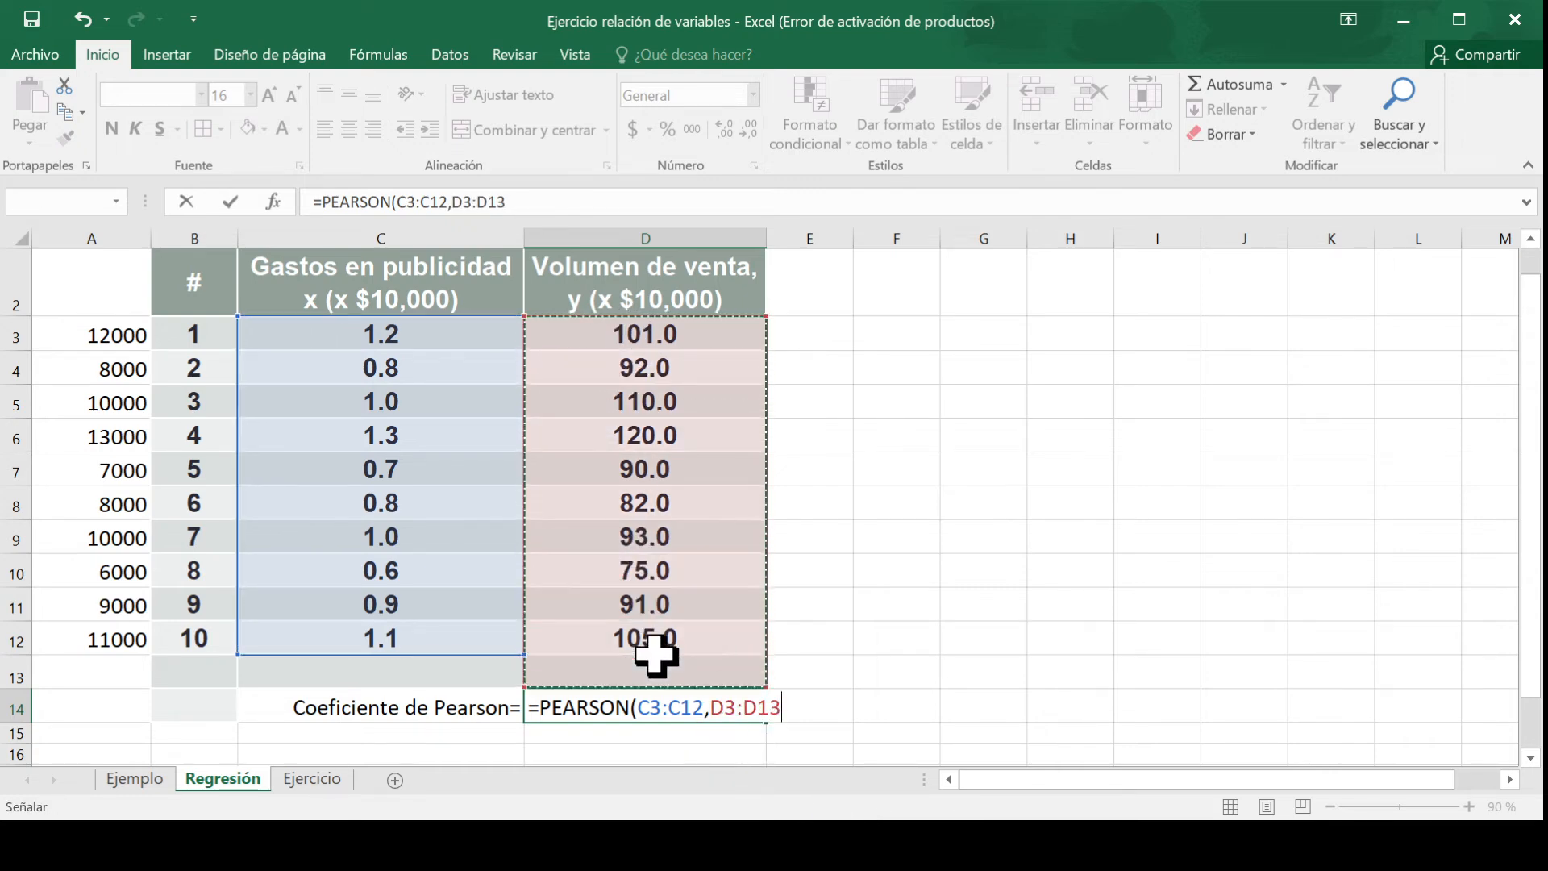
{"action": "left_click_drag", "start_coordinate": [637, 336], "coordinate": [642, 630]}
{"action": "key", "text": "Return"}
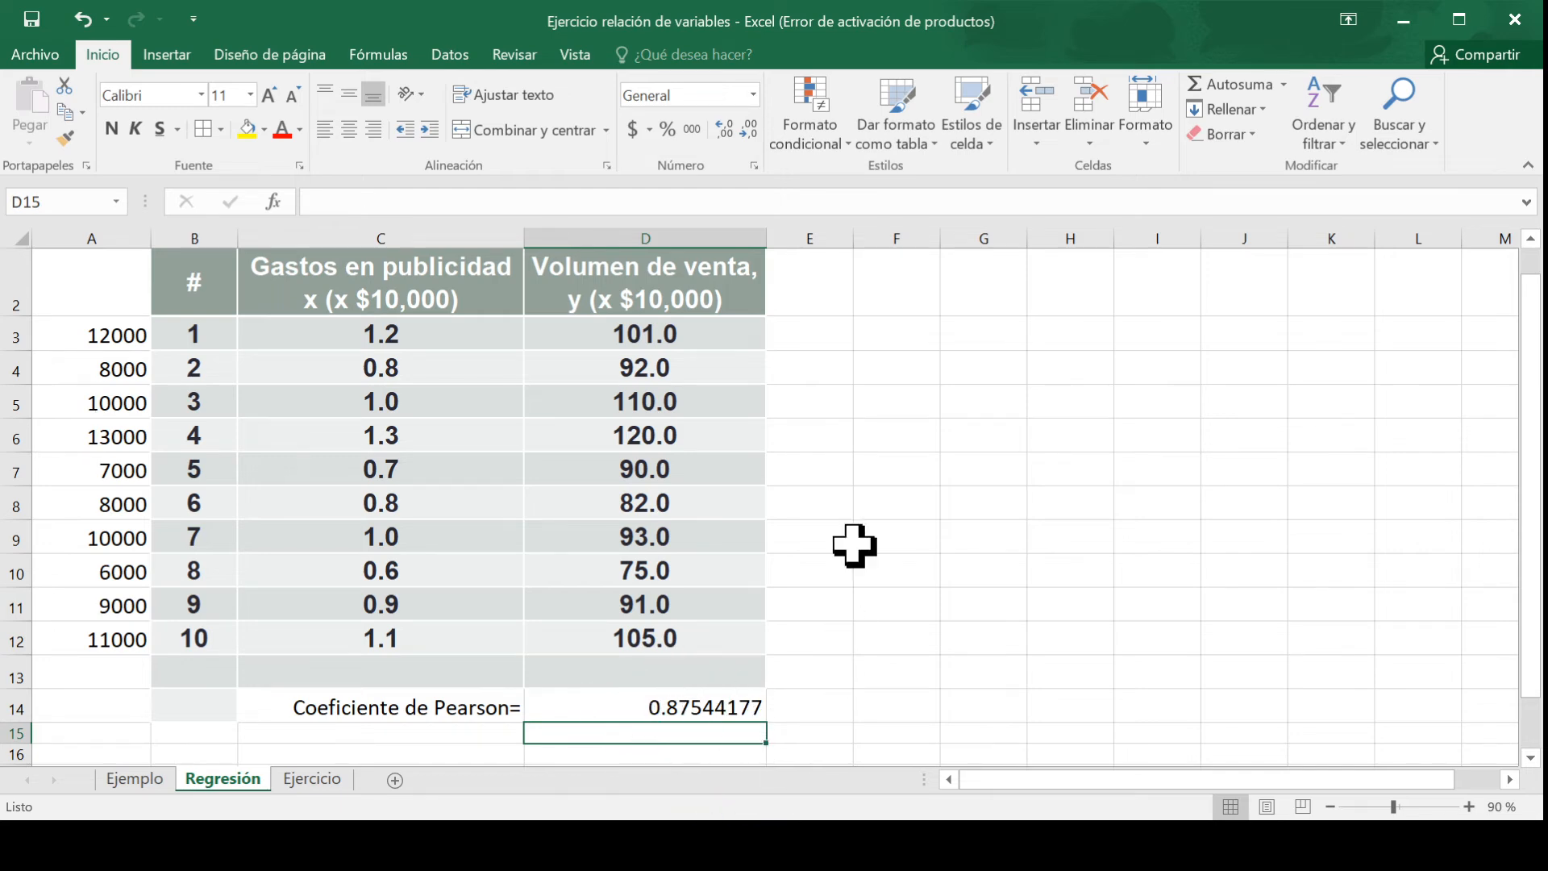
Step: Widen columns E and F, and insert a scatter chart of the advertising and sales values in C3:D12
{"action": "left_click", "coordinate": [814, 326]}
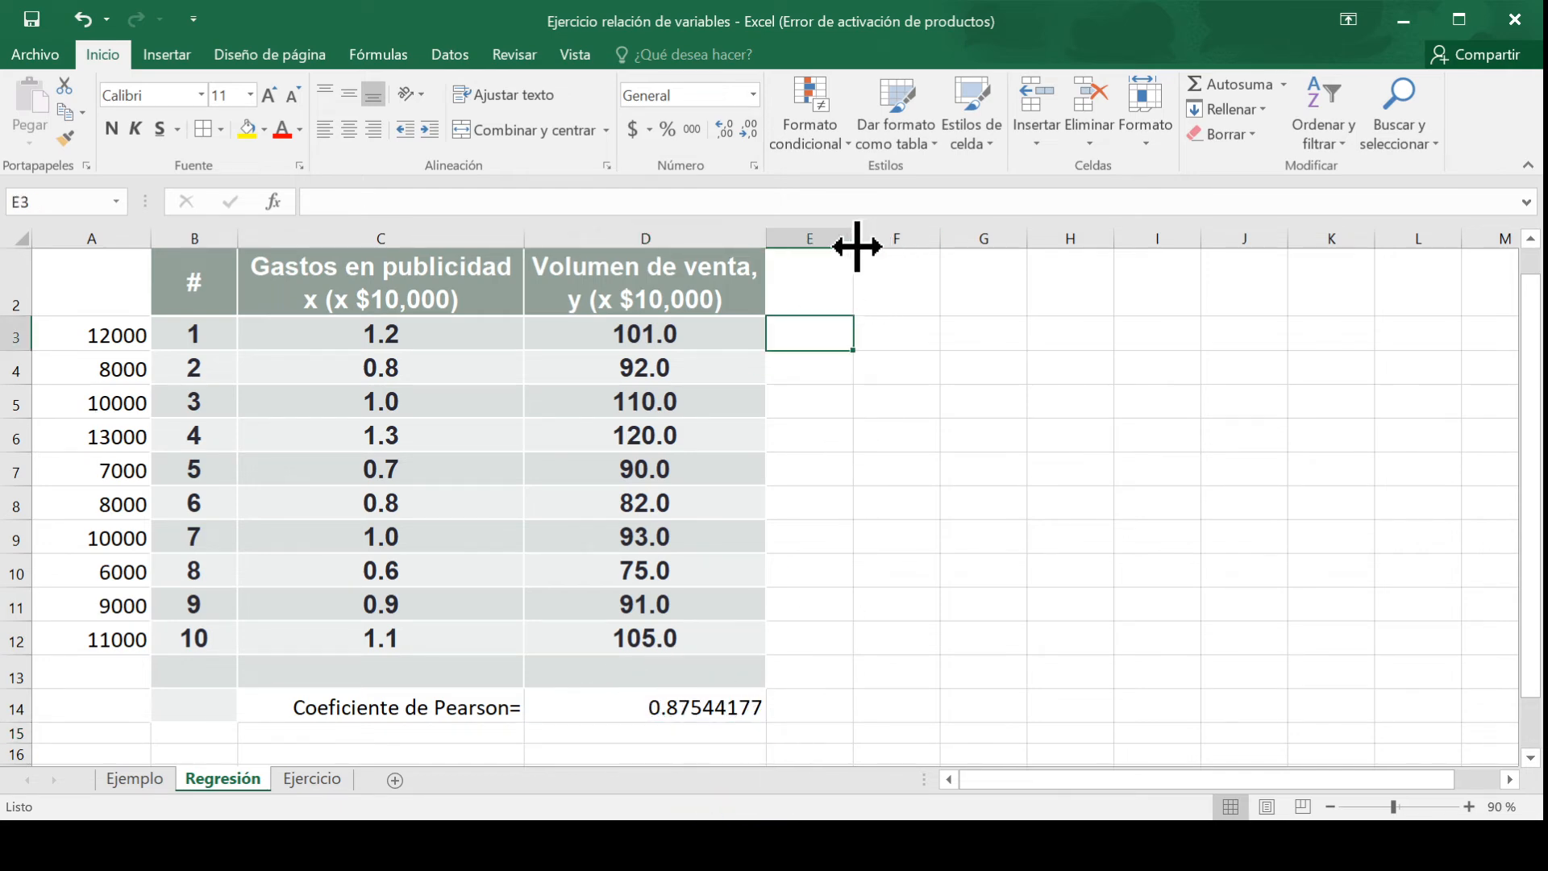
{"action": "left_click_drag", "start_coordinate": [857, 246], "coordinate": [1263, 249]}
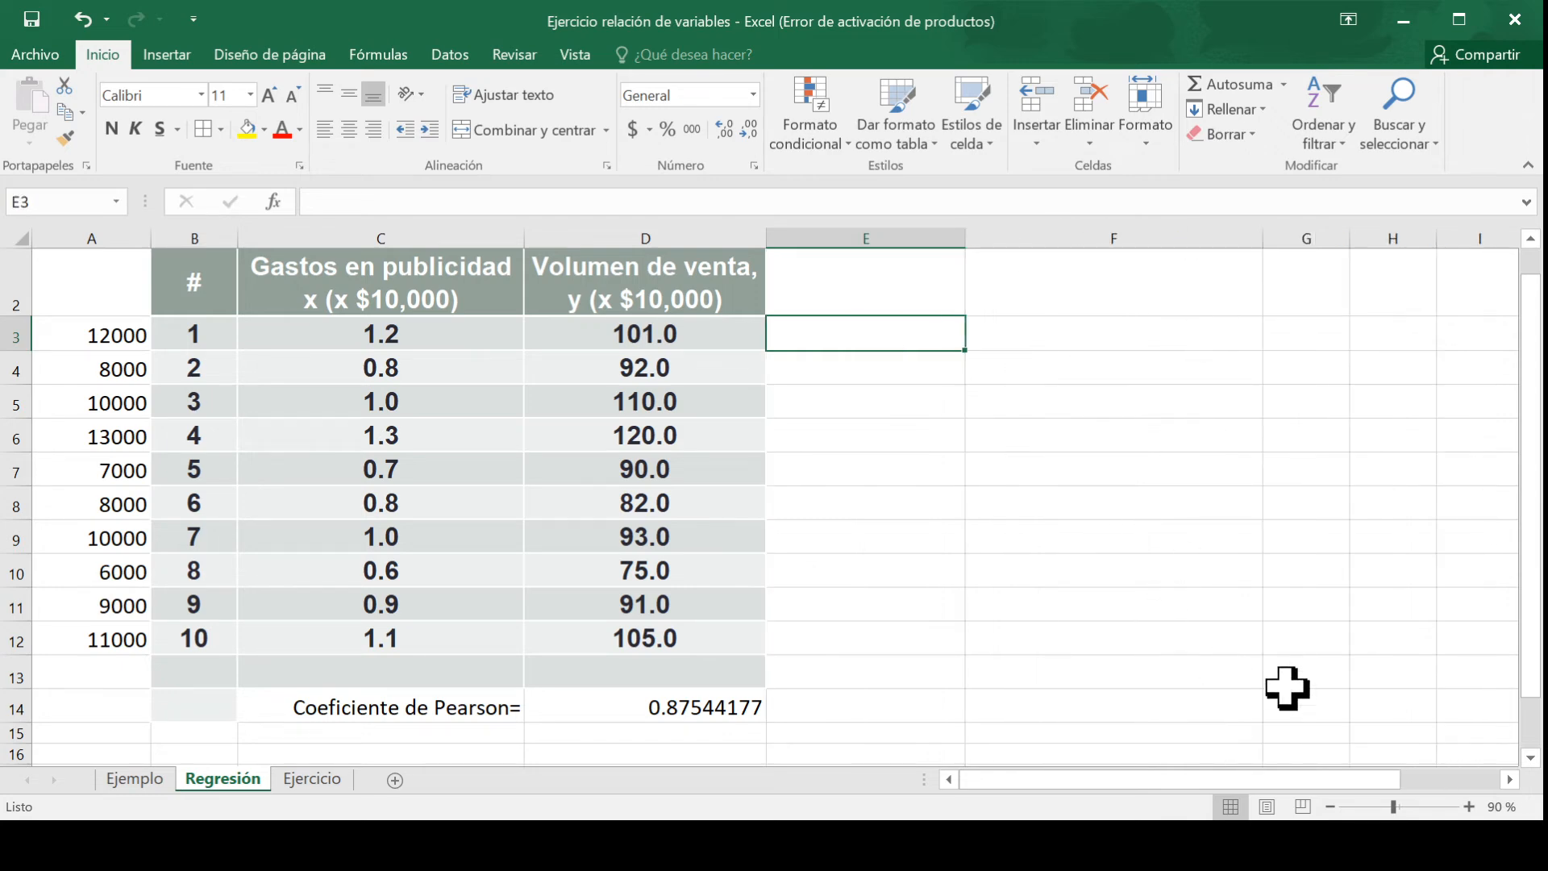
{"action": "left_click_drag", "start_coordinate": [337, 337], "coordinate": [622, 621]}
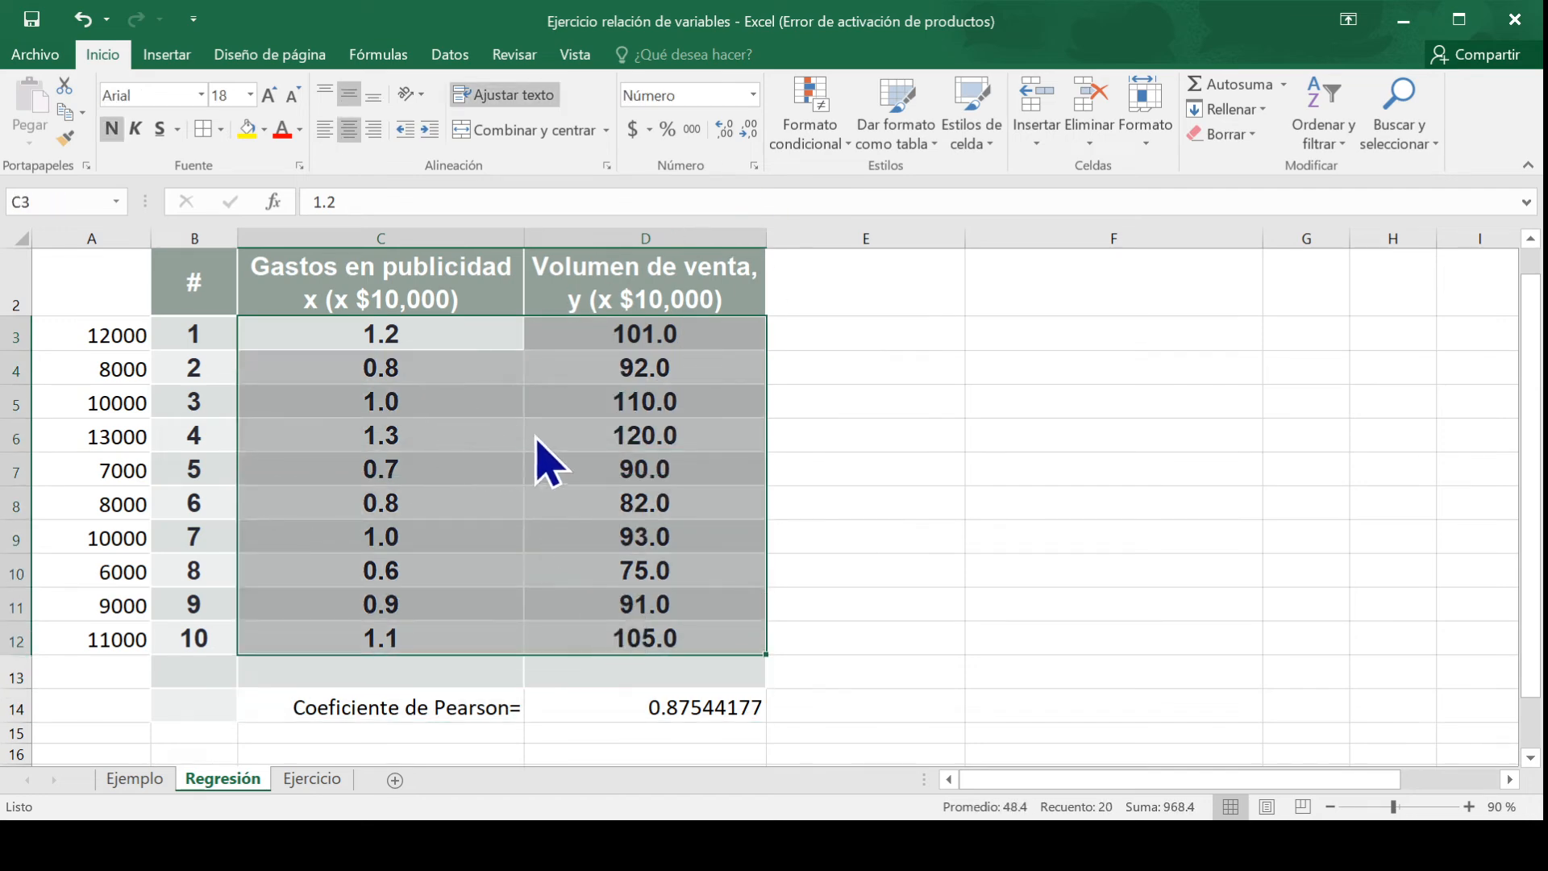
{"action": "left_click", "coordinate": [178, 58]}
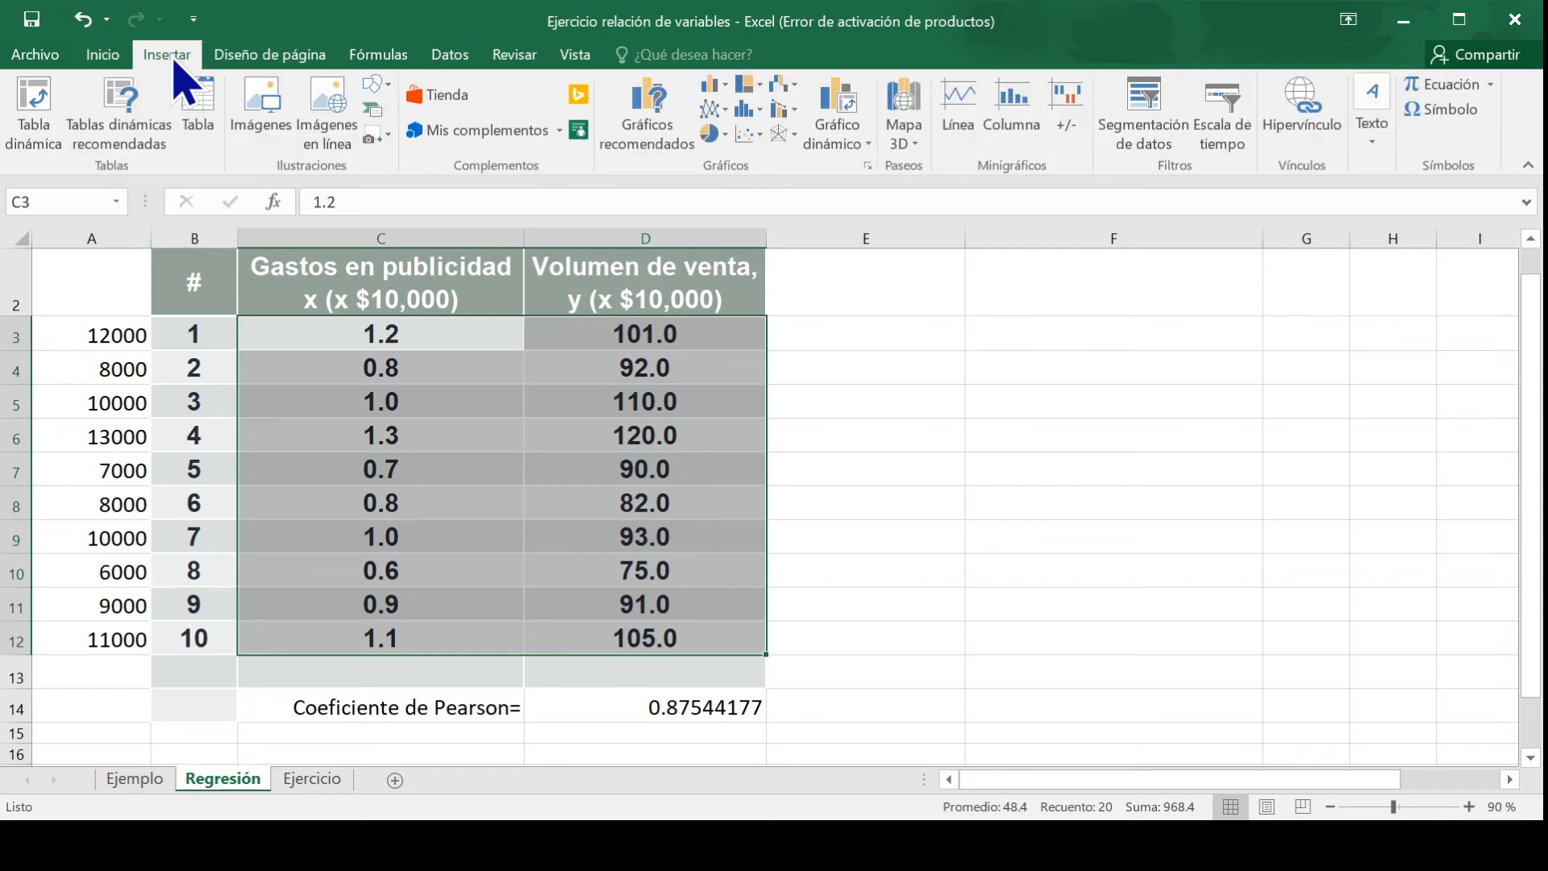
{"action": "left_click", "coordinate": [754, 148]}
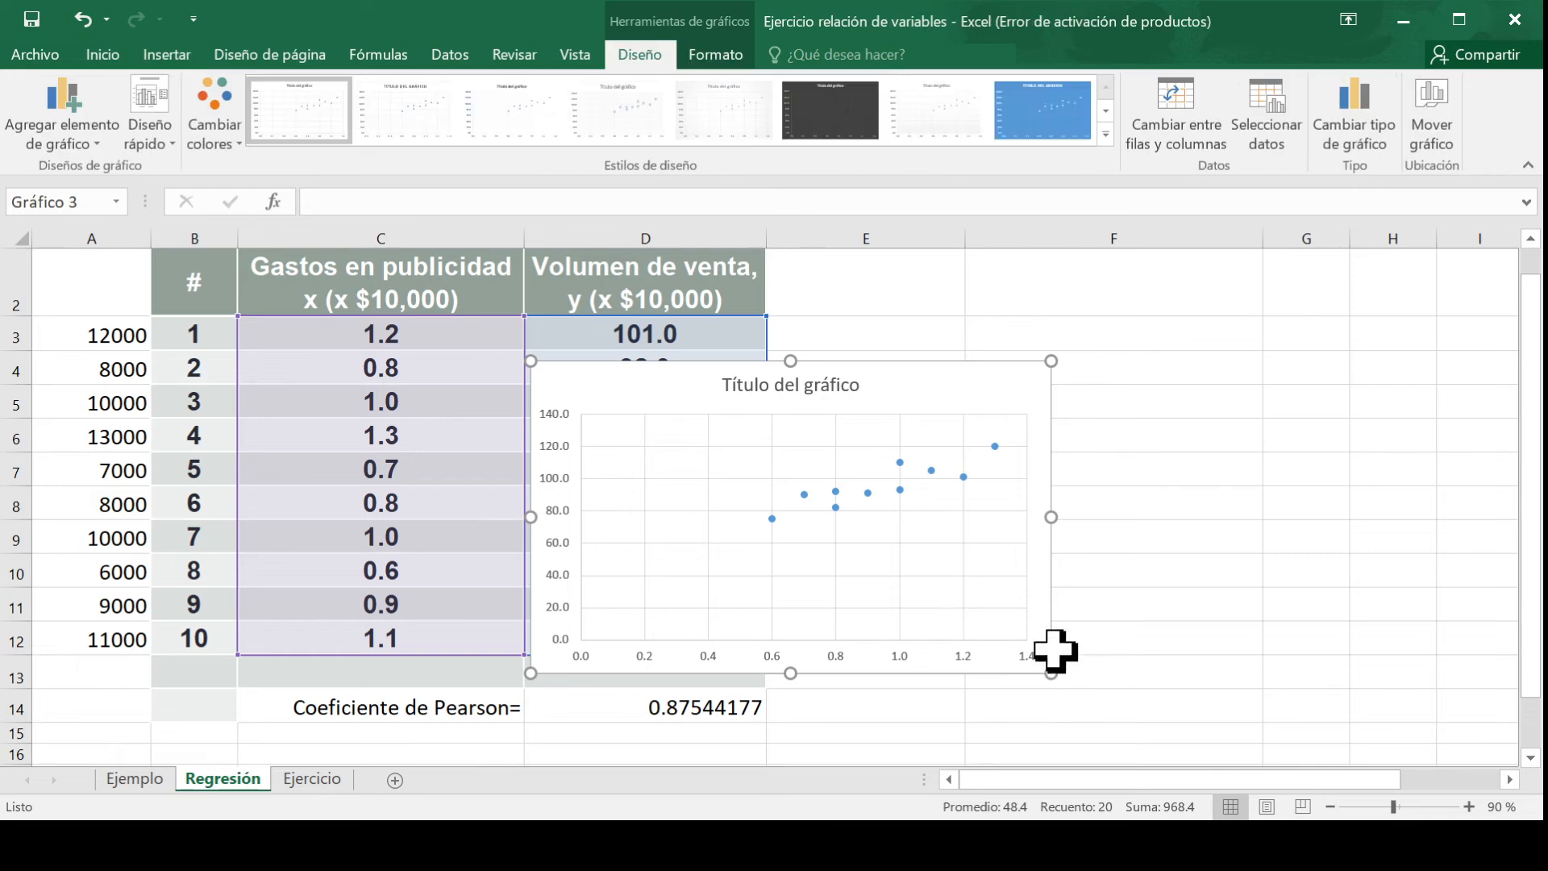
Step: Enlarge the scatter chart and move it beside the table, level with the title row
{"action": "left_click_drag", "start_coordinate": [1051, 680], "coordinate": [1212, 764]}
{"action": "scroll", "coordinate": [1328, 590], "scroll_direction": "up", "scroll_amount": 2}
{"action": "scroll", "coordinate": [1328, 590], "scroll_direction": "up", "scroll_amount": 1}
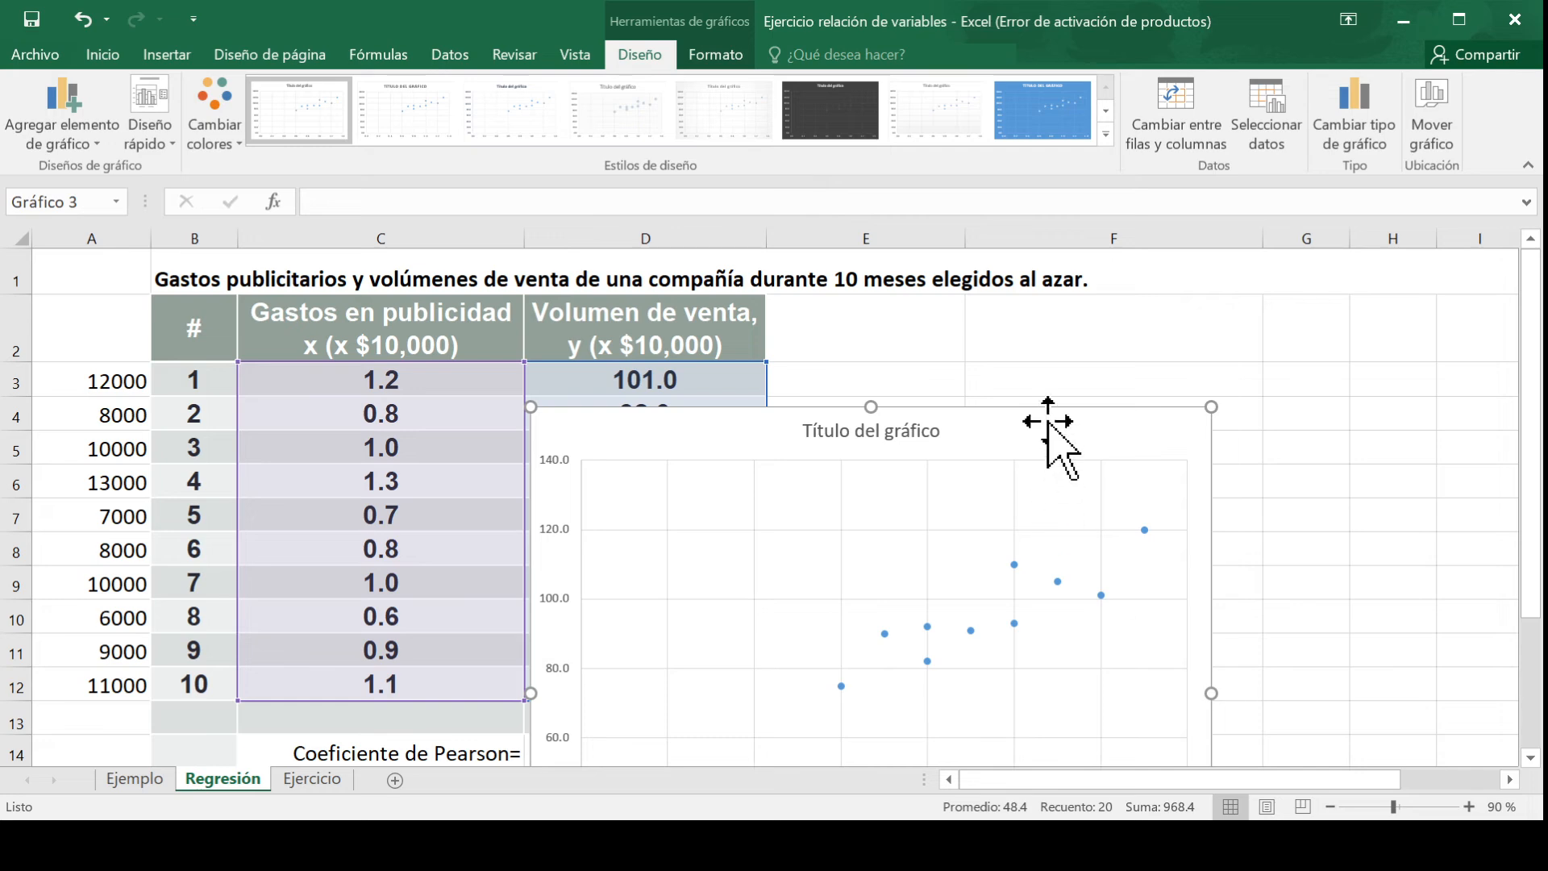
{"action": "left_click_drag", "start_coordinate": [1052, 411], "coordinate": [1302, 278]}
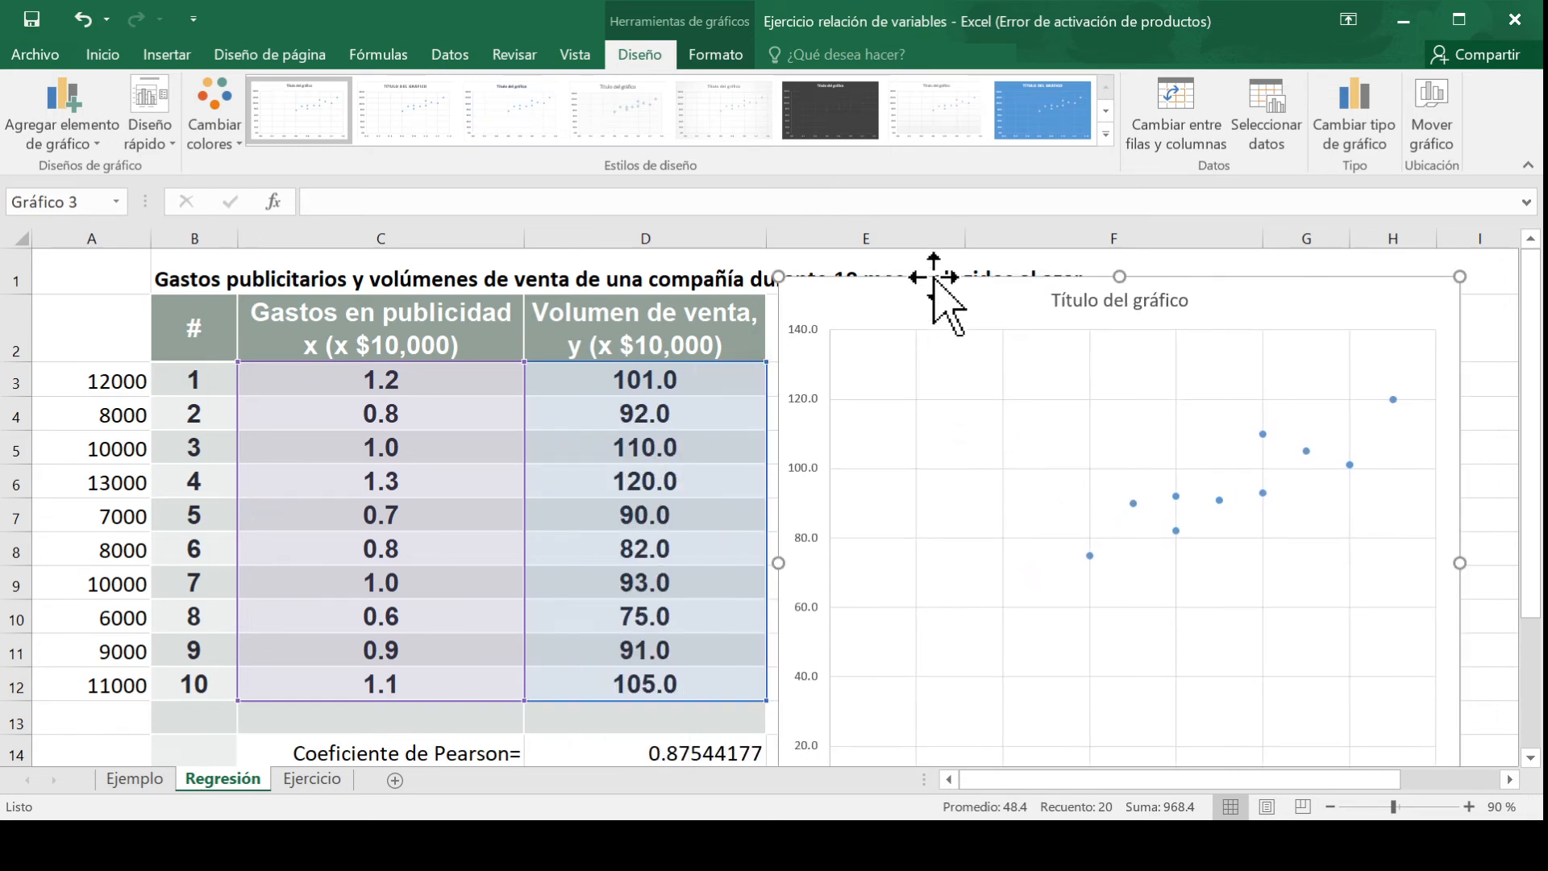
Step: Set the font size of all the scatter chart's text to 16
{"action": "left_click", "coordinate": [111, 57]}
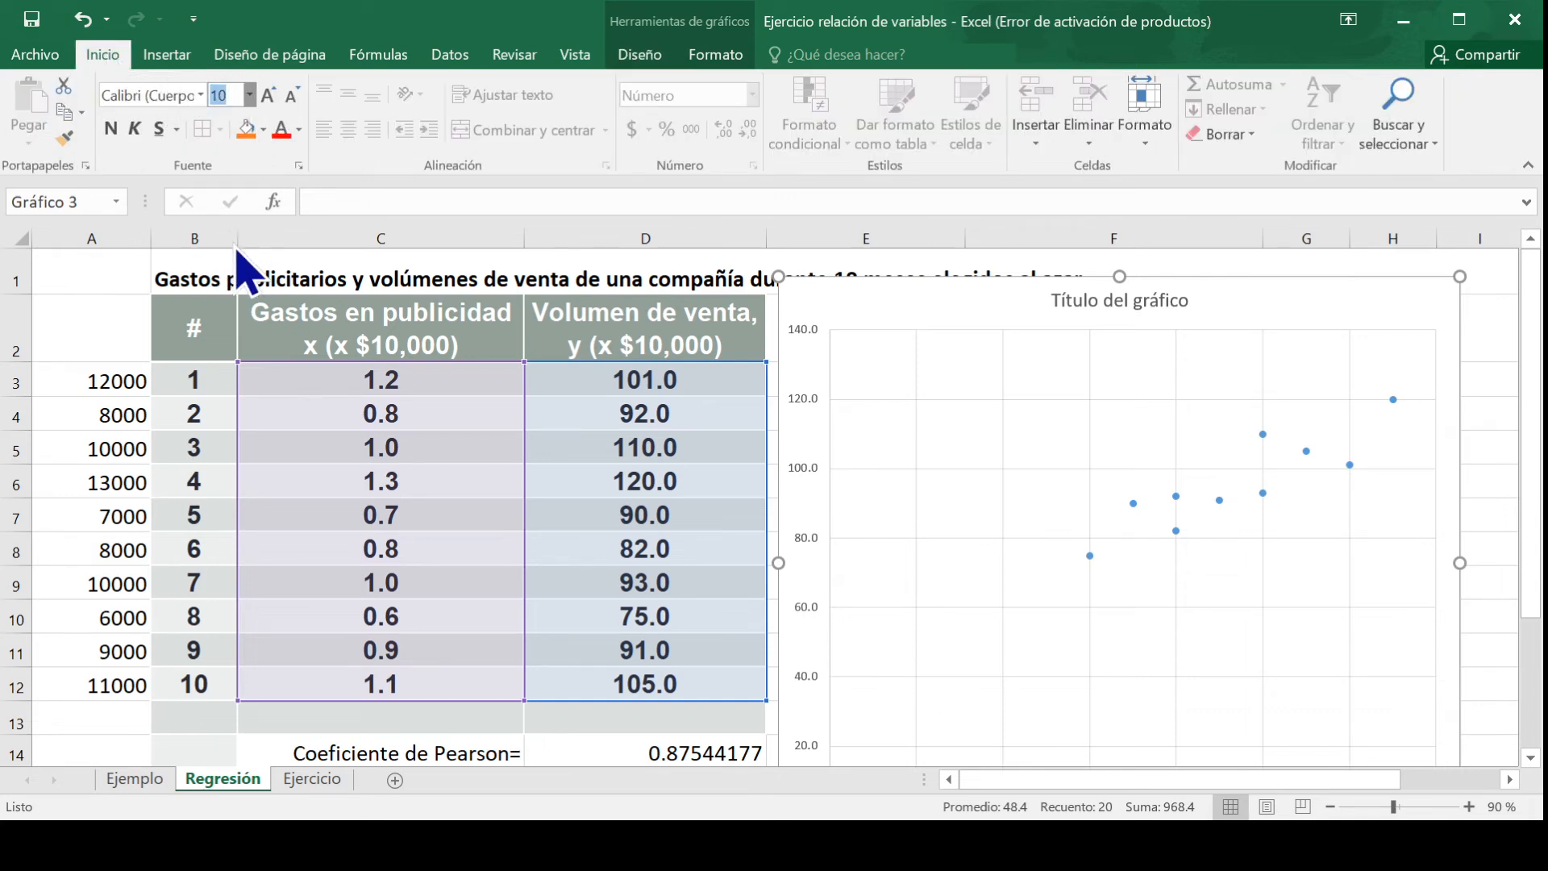
{"action": "type", "text": "14"}
{"action": "key", "text": "Return"}
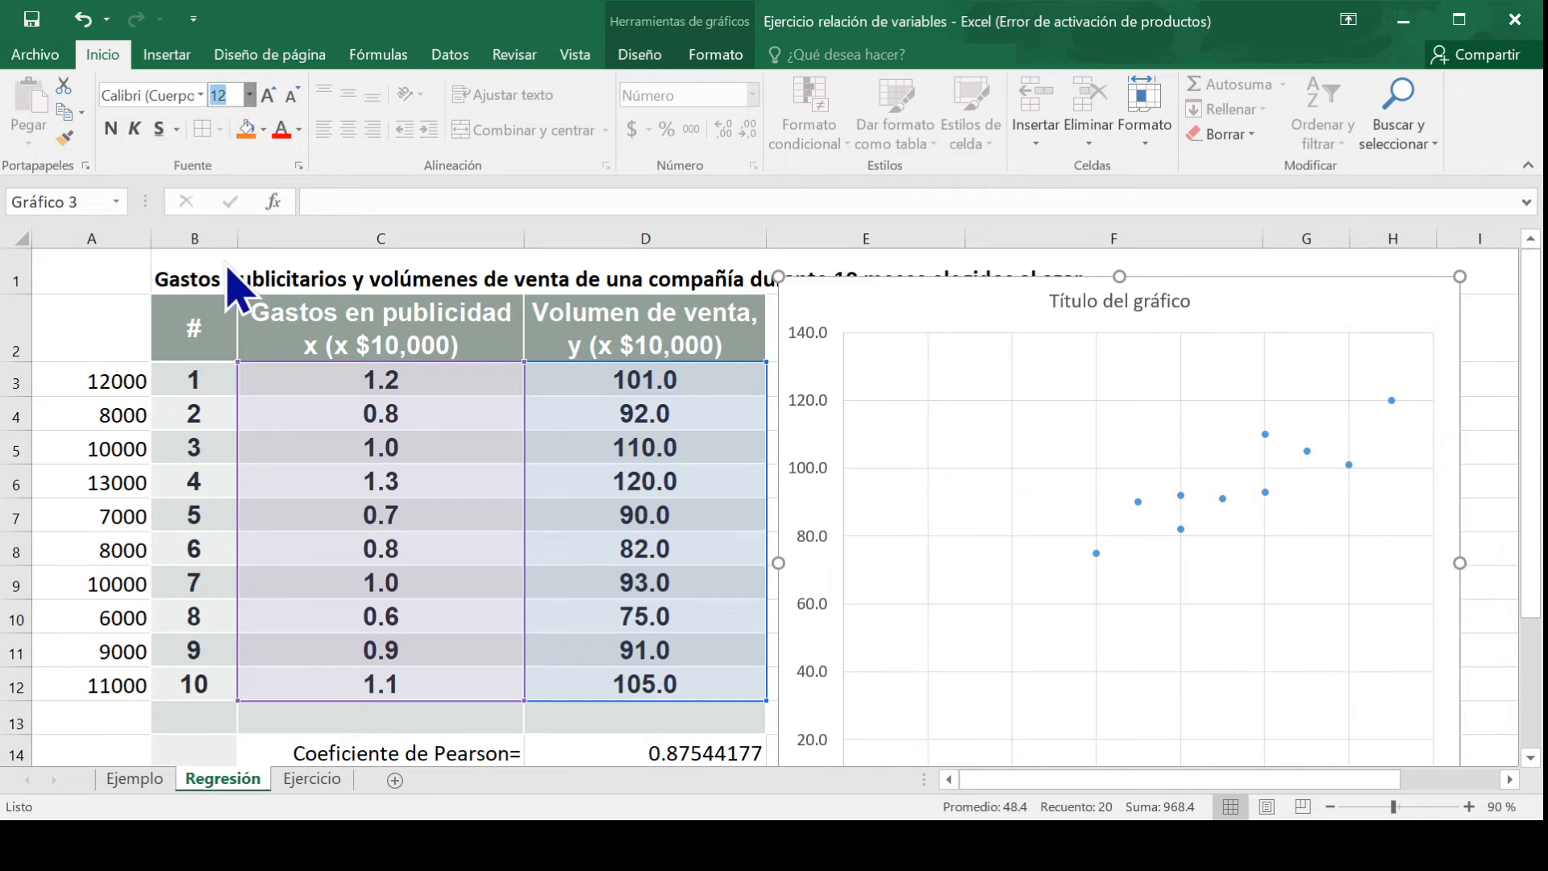
{"action": "type", "text": "16"}
{"action": "key", "text": "Return"}
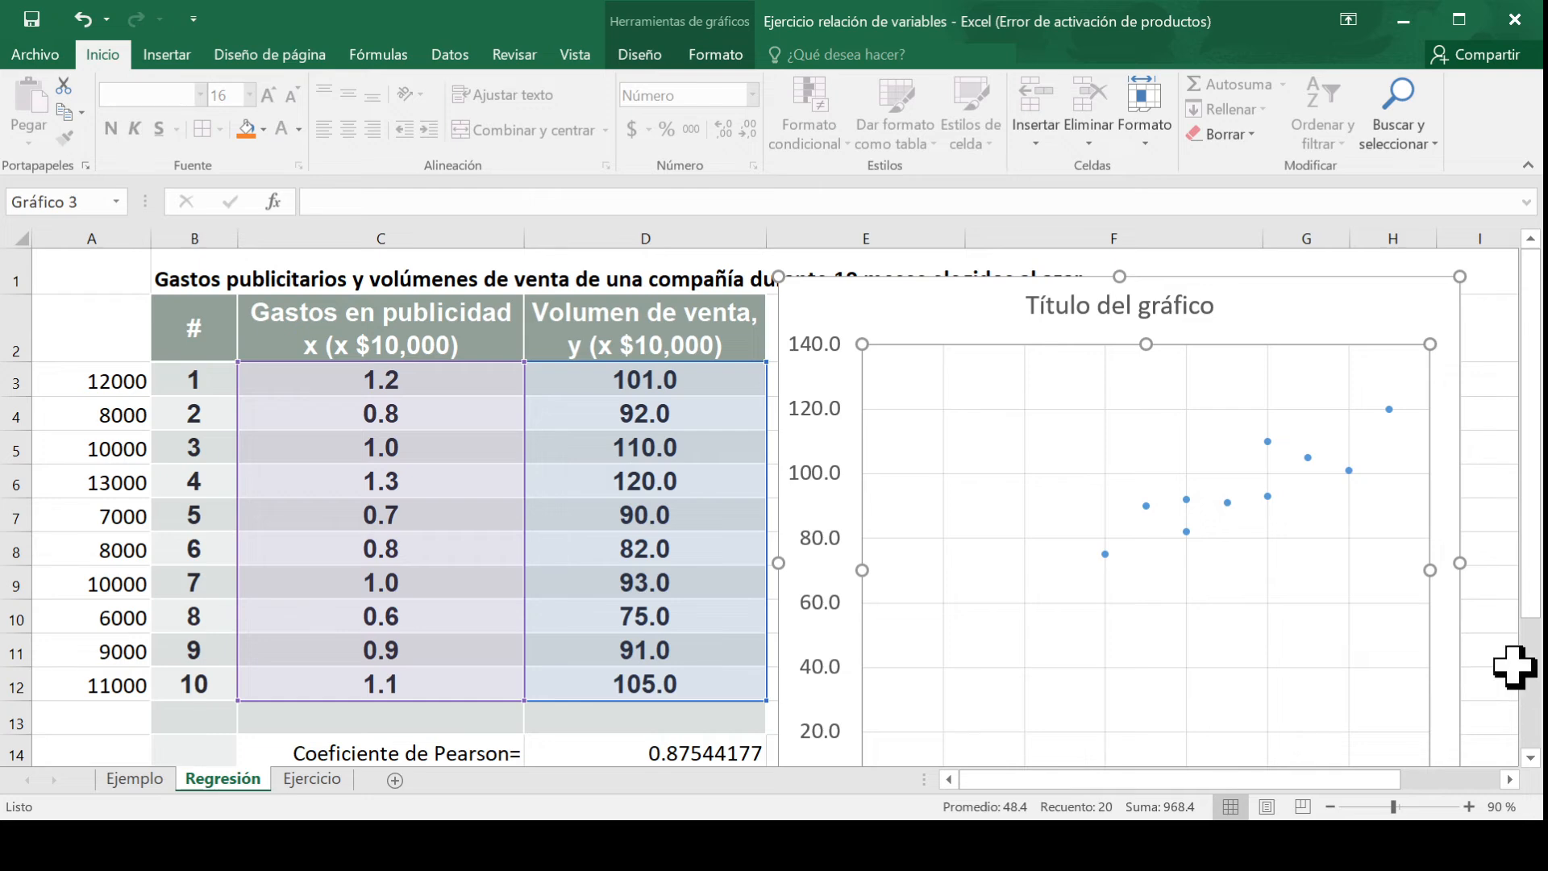
Step: Shrink the scatter chart slightly and move it up so the whole chart fits beside the table
{"action": "scroll", "coordinate": [1513, 664], "scroll_direction": "down", "scroll_amount": 1}
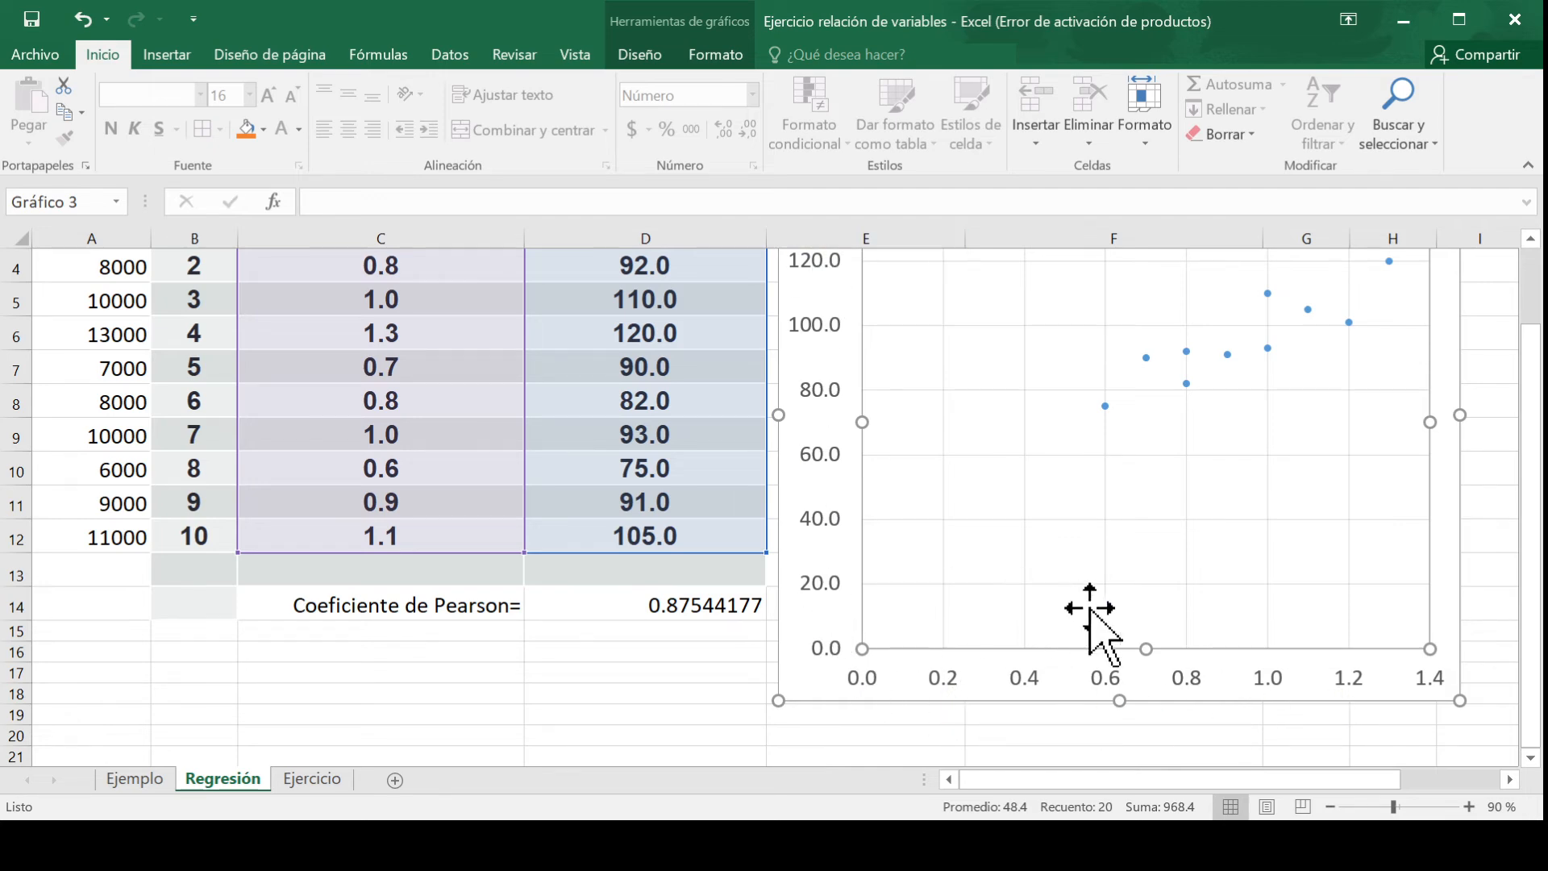
{"action": "scroll", "coordinate": [1090, 613], "scroll_direction": "up", "scroll_amount": 1}
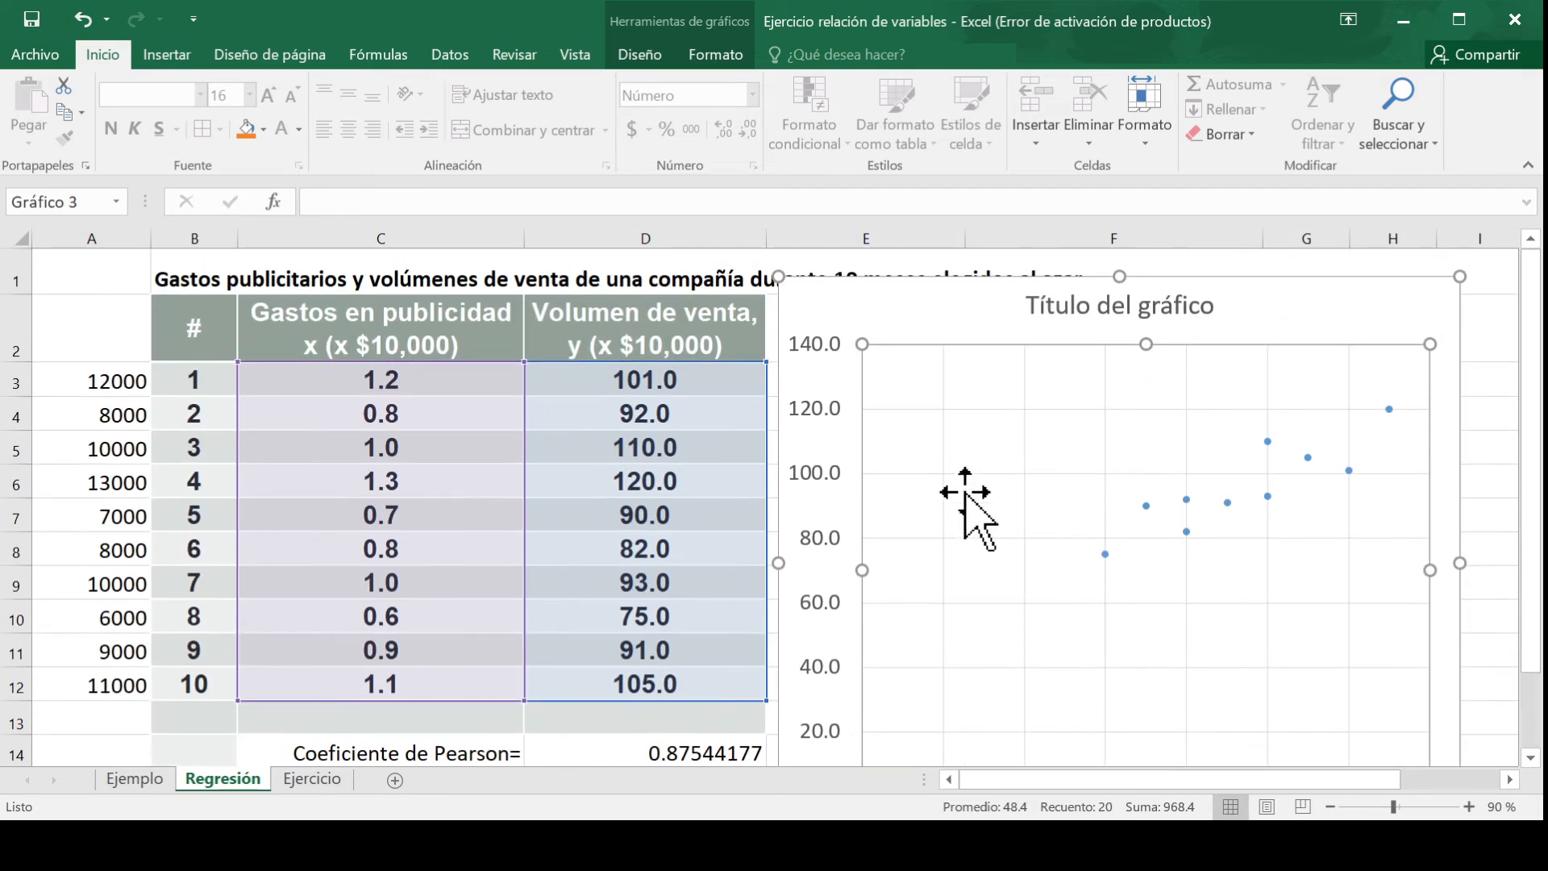
{"action": "left_click", "coordinate": [1374, 316]}
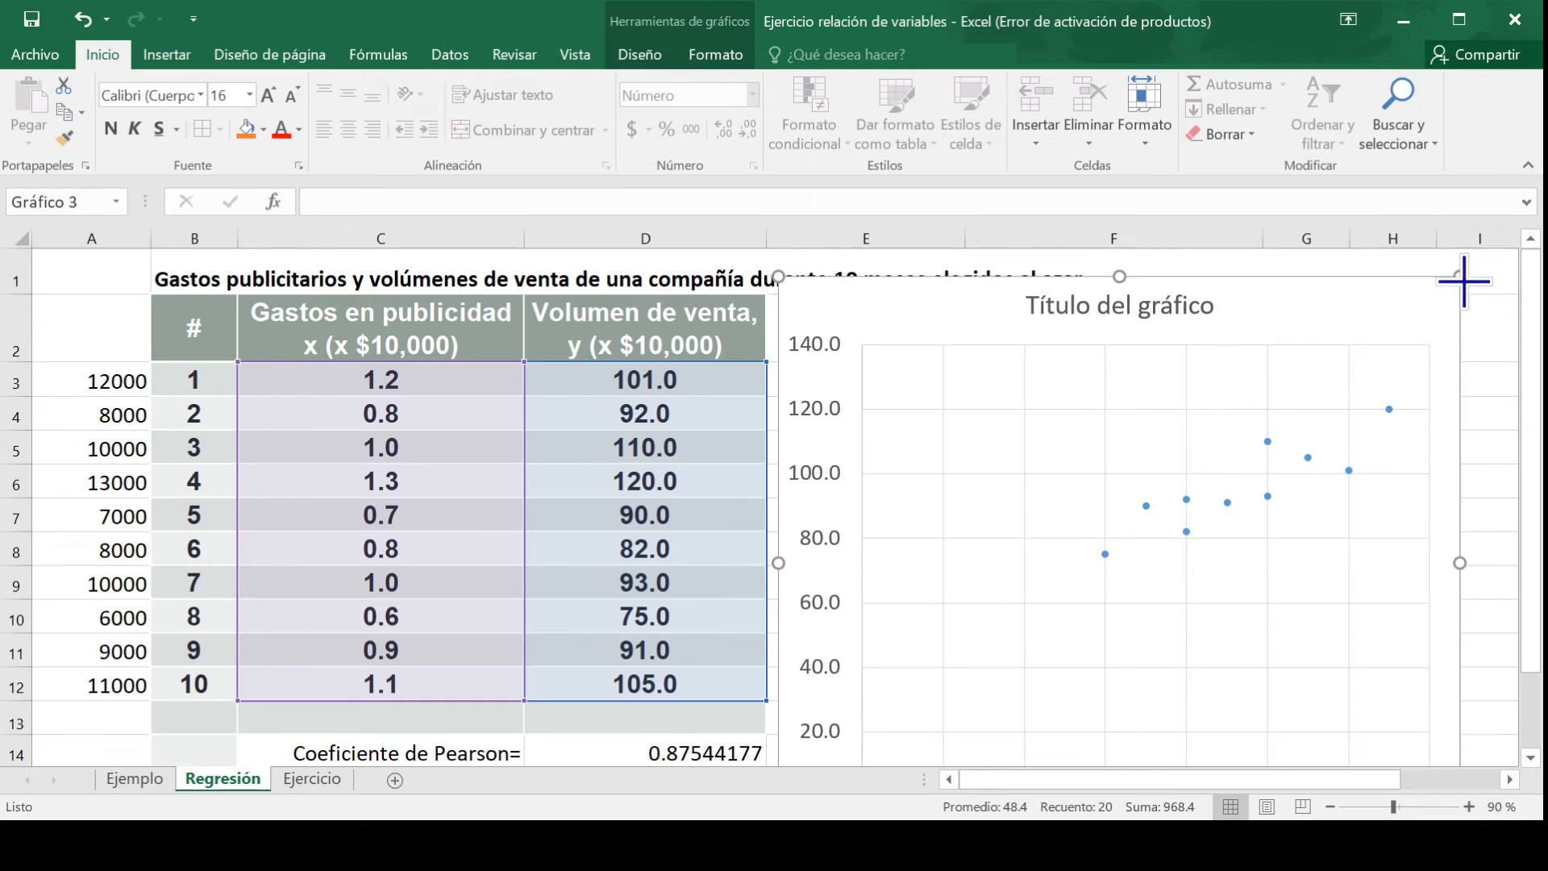
{"action": "left_click_drag", "start_coordinate": [1463, 280], "coordinate": [1400, 335]}
{"action": "left_click_drag", "start_coordinate": [1250, 339], "coordinate": [1282, 272]}
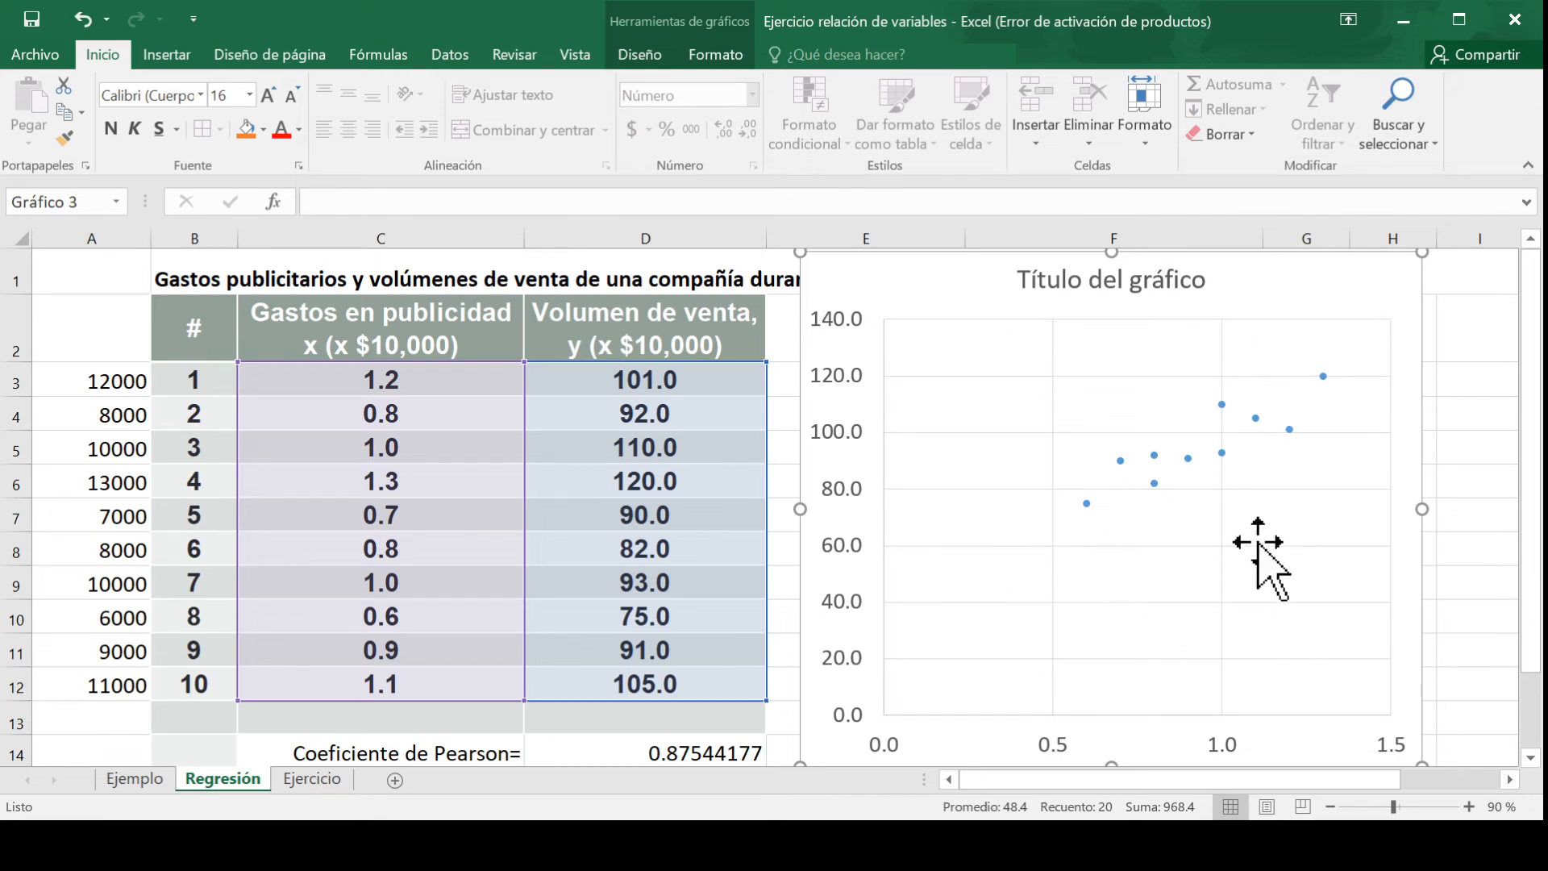
{"action": "left_click", "coordinate": [1061, 755]}
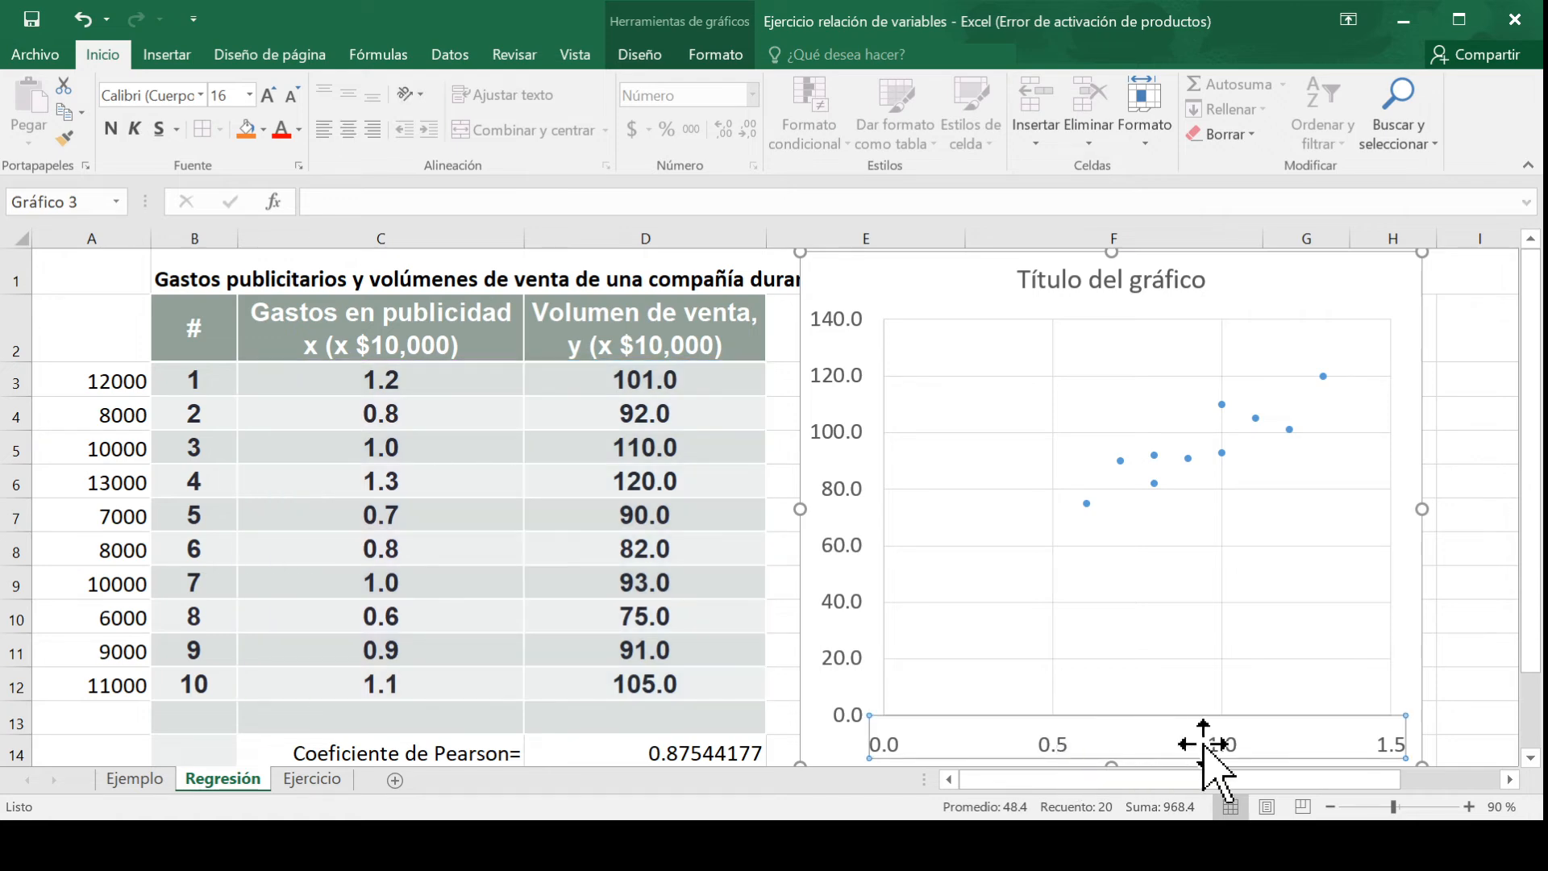
{"action": "left_click", "coordinate": [1320, 754]}
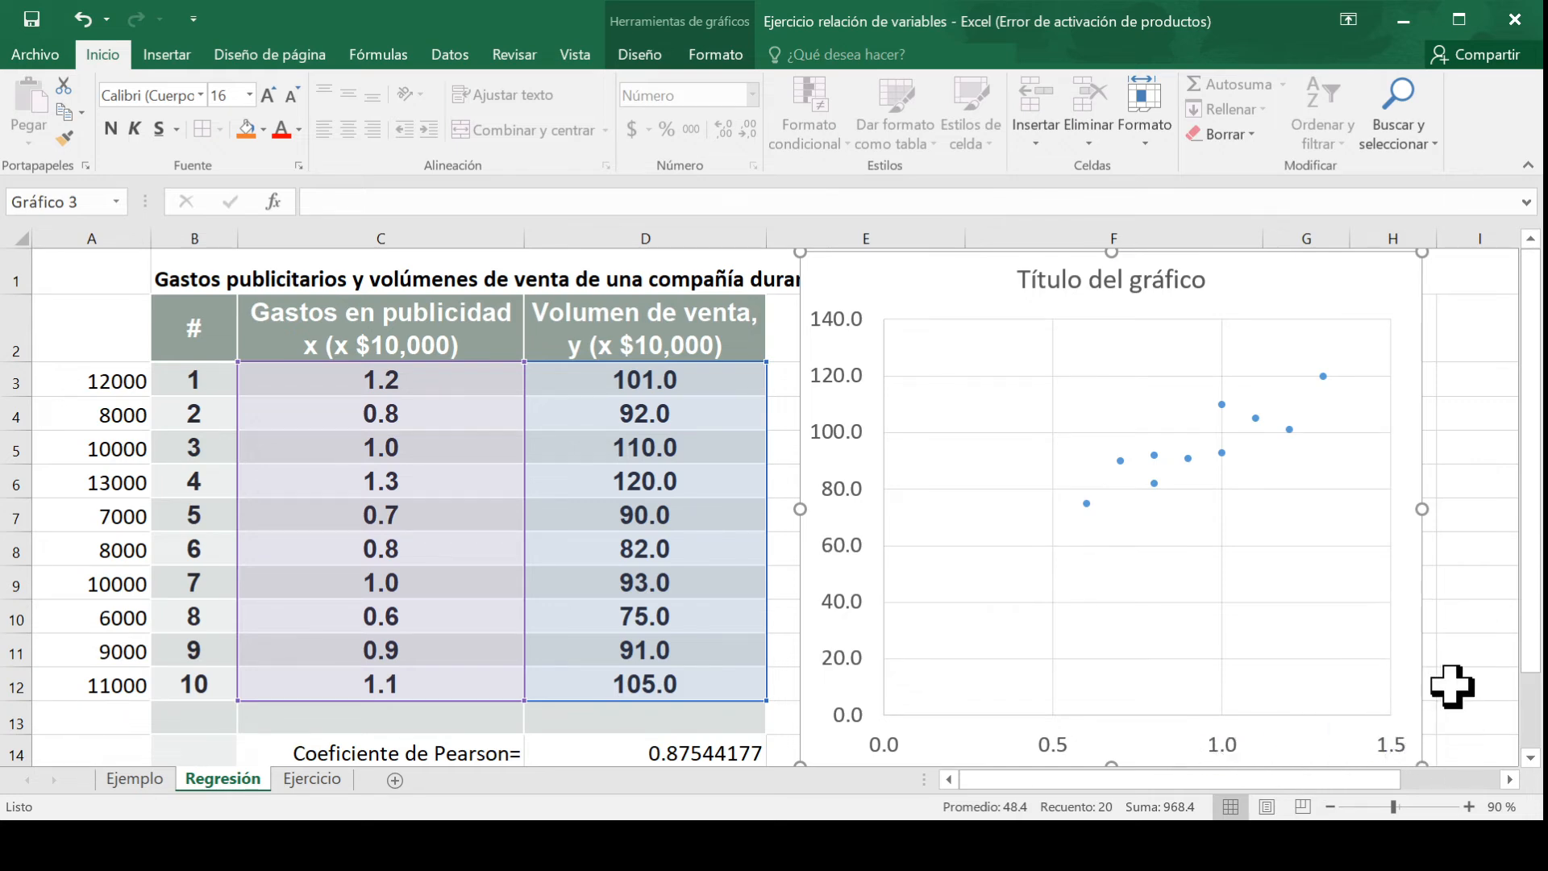
{"action": "scroll", "coordinate": [1442, 697], "scroll_direction": "down", "scroll_amount": 1}
{"action": "scroll", "coordinate": [1330, 704], "scroll_direction": "up", "scroll_amount": 1}
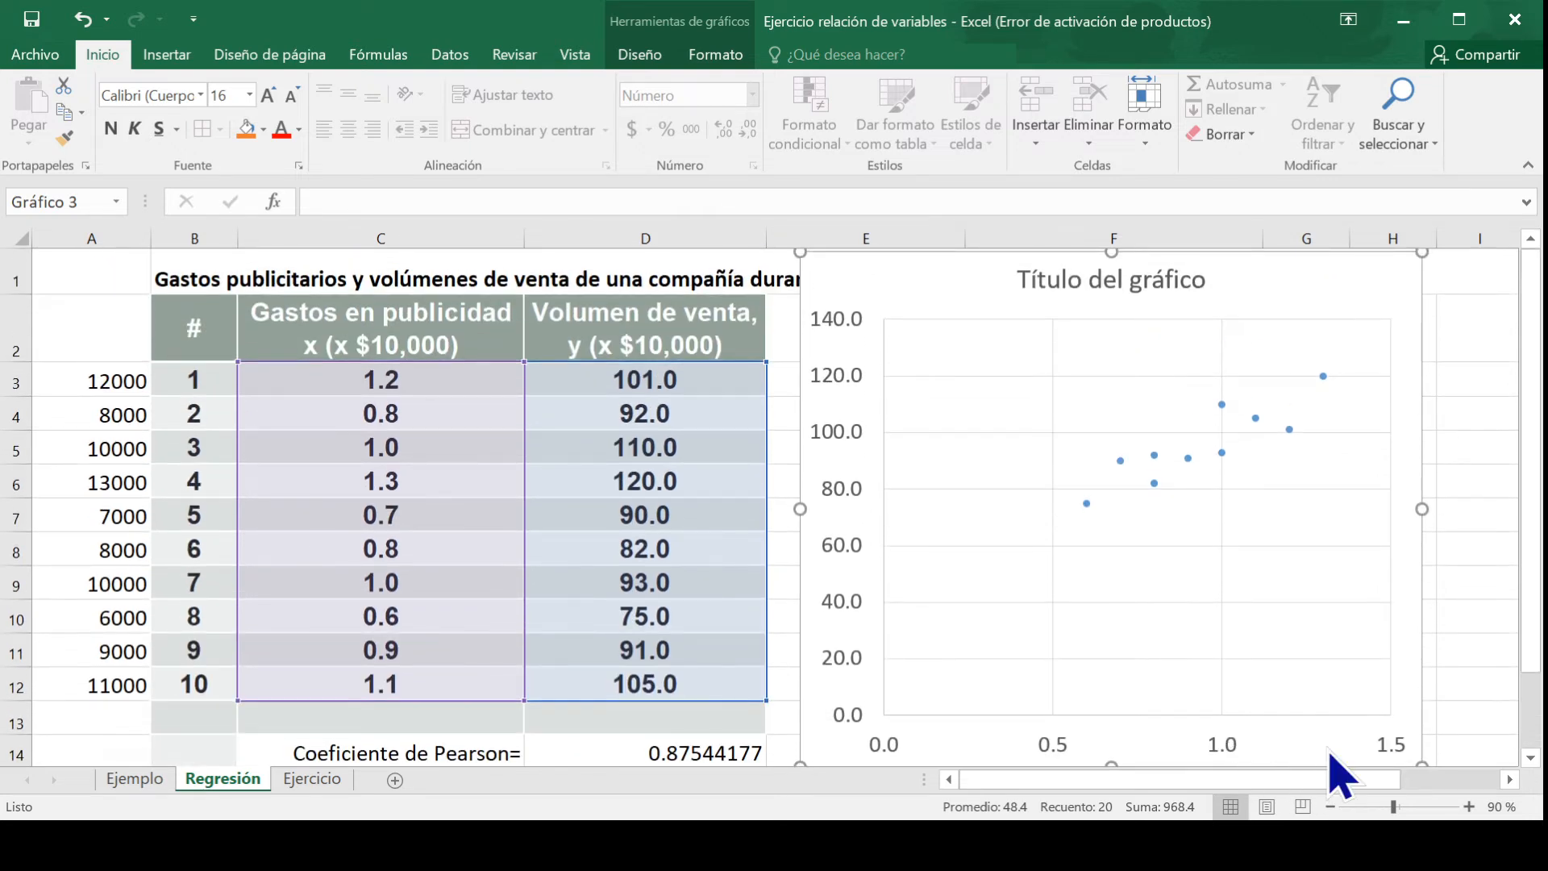
{"action": "left_click", "coordinate": [1486, 542]}
{"action": "left_click", "coordinate": [1382, 305]}
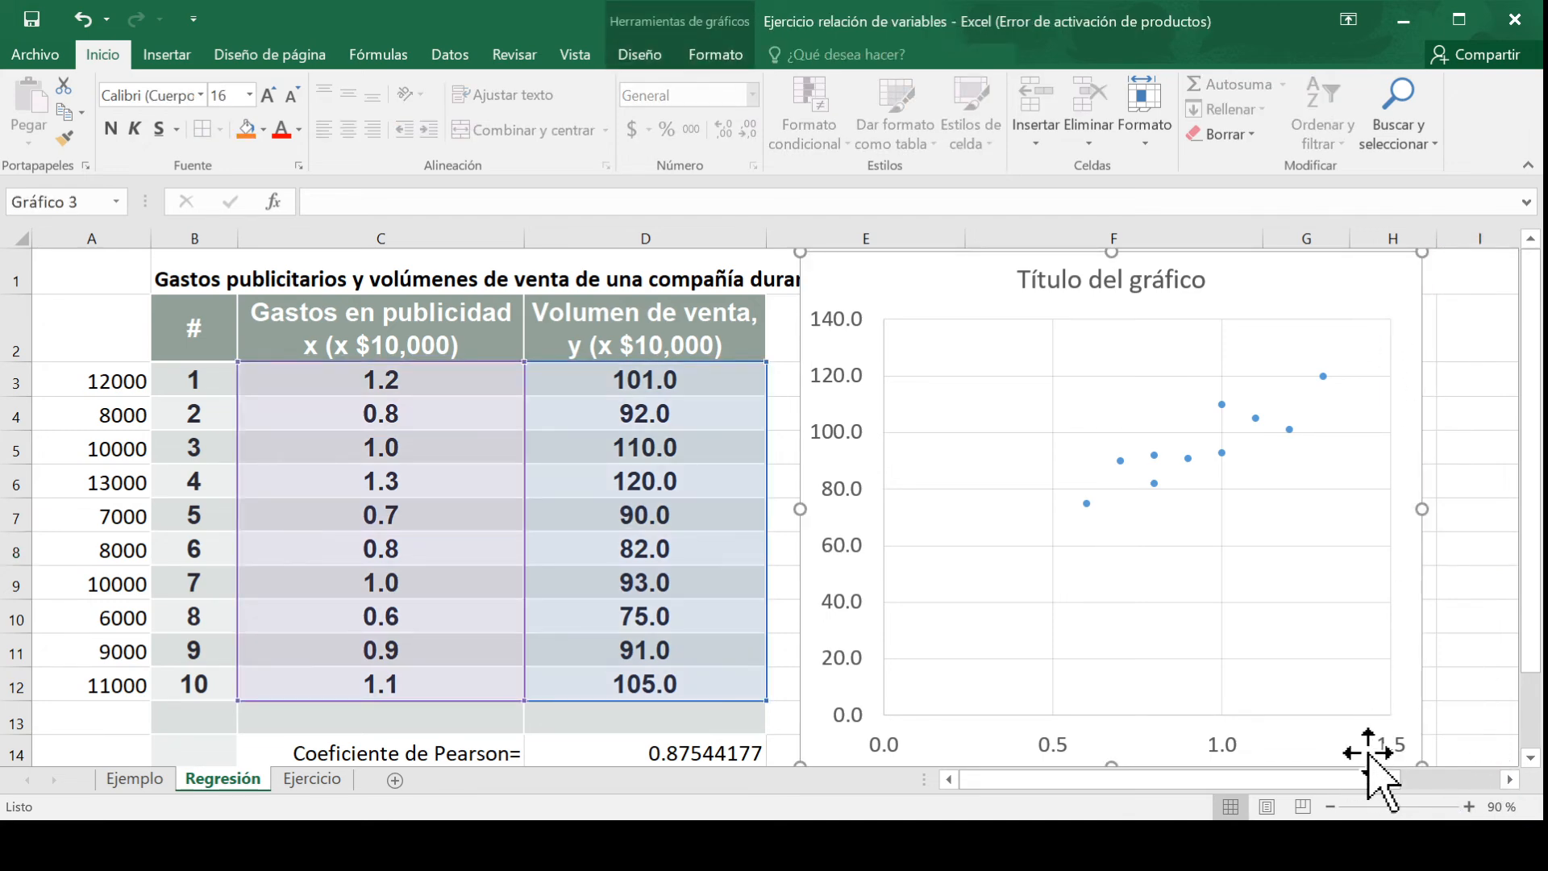
Step: Set the major unit of the scatter chart's horizontal axis to 0.4 and close the formatting options
{"action": "left_click", "coordinate": [1396, 758]}
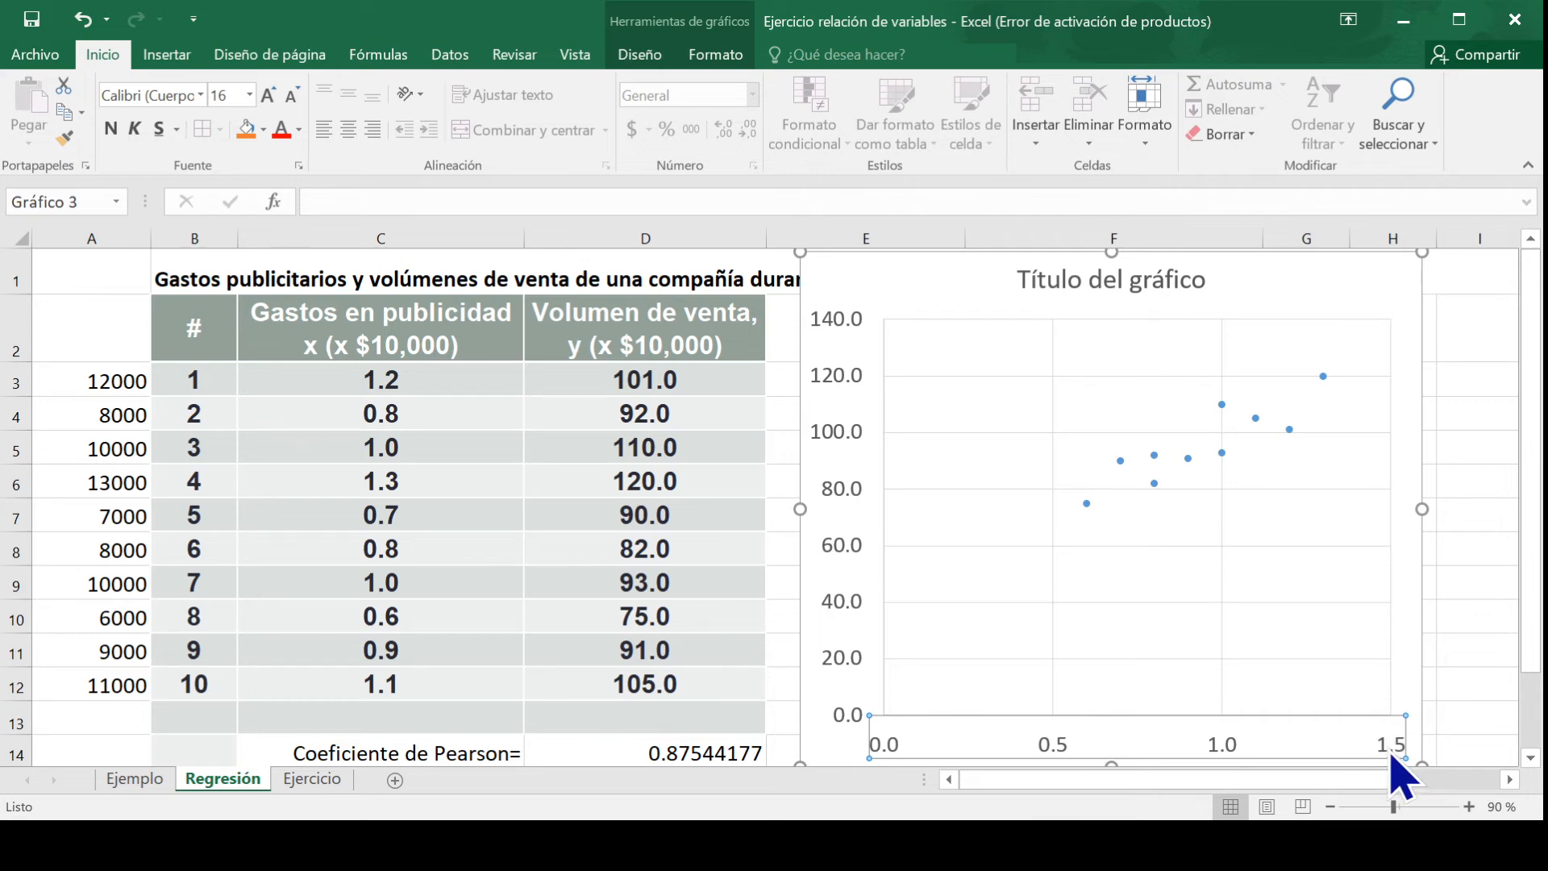
{"action": "double_click", "coordinate": [1137, 754]}
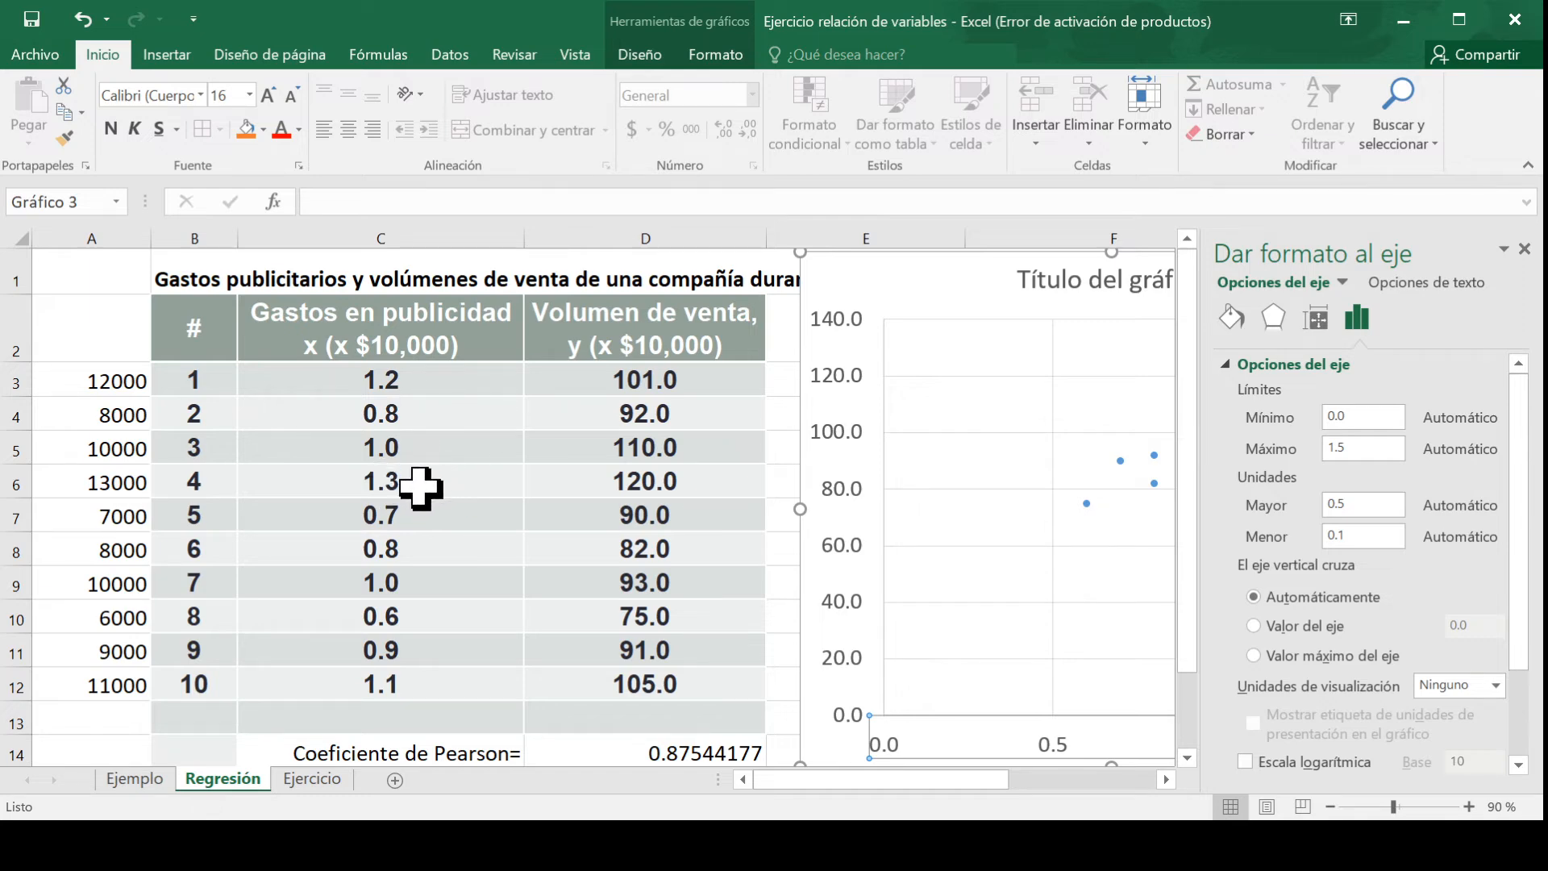
{"action": "left_click", "coordinate": [1367, 508]}
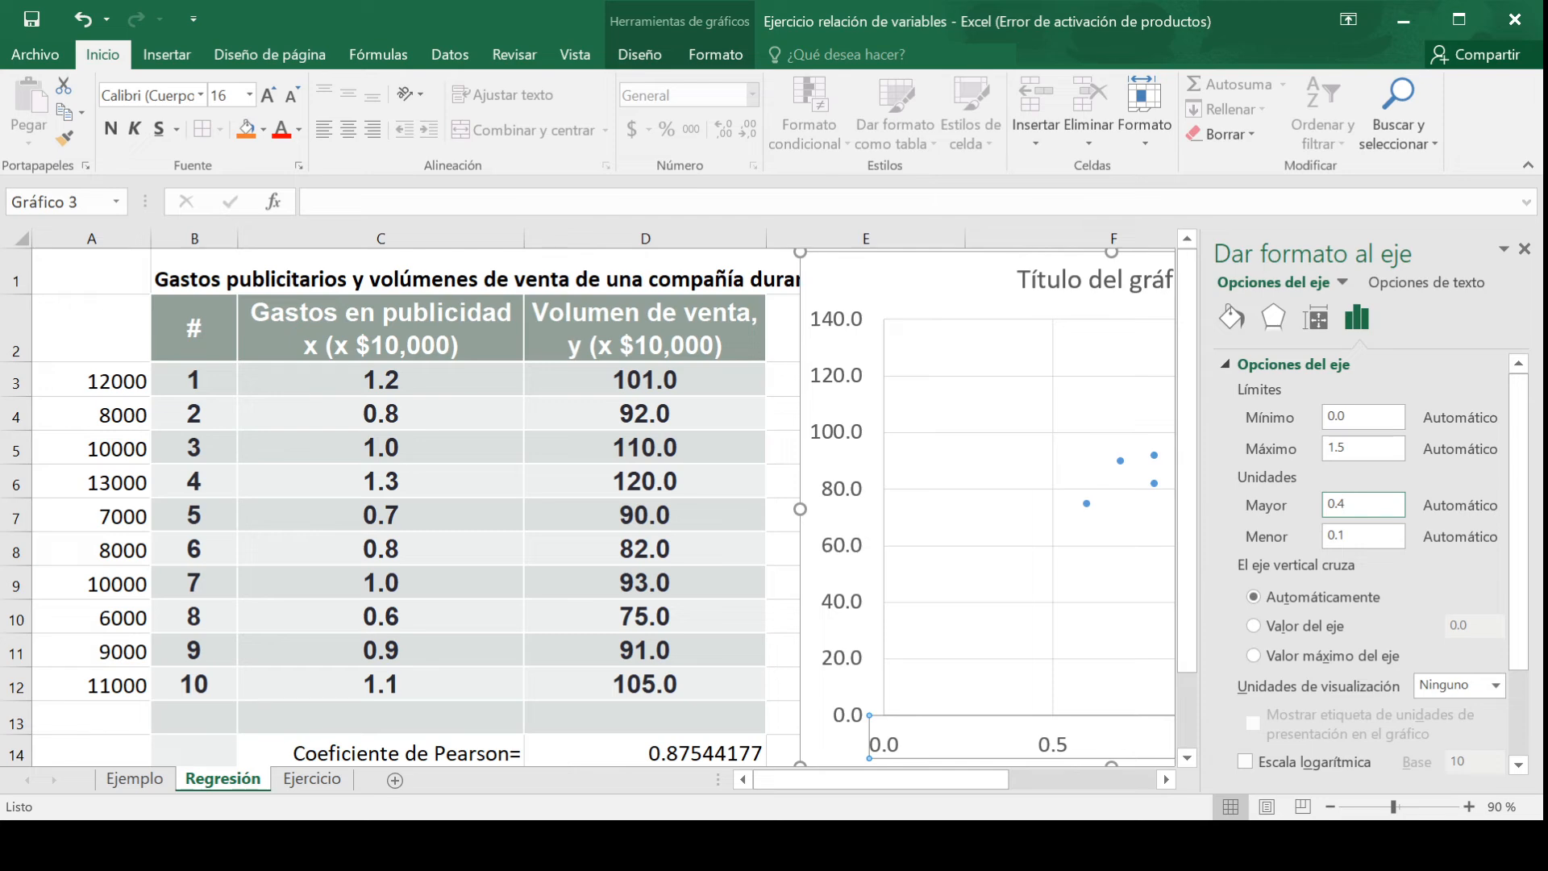
{"action": "left_click", "coordinate": [1037, 594]}
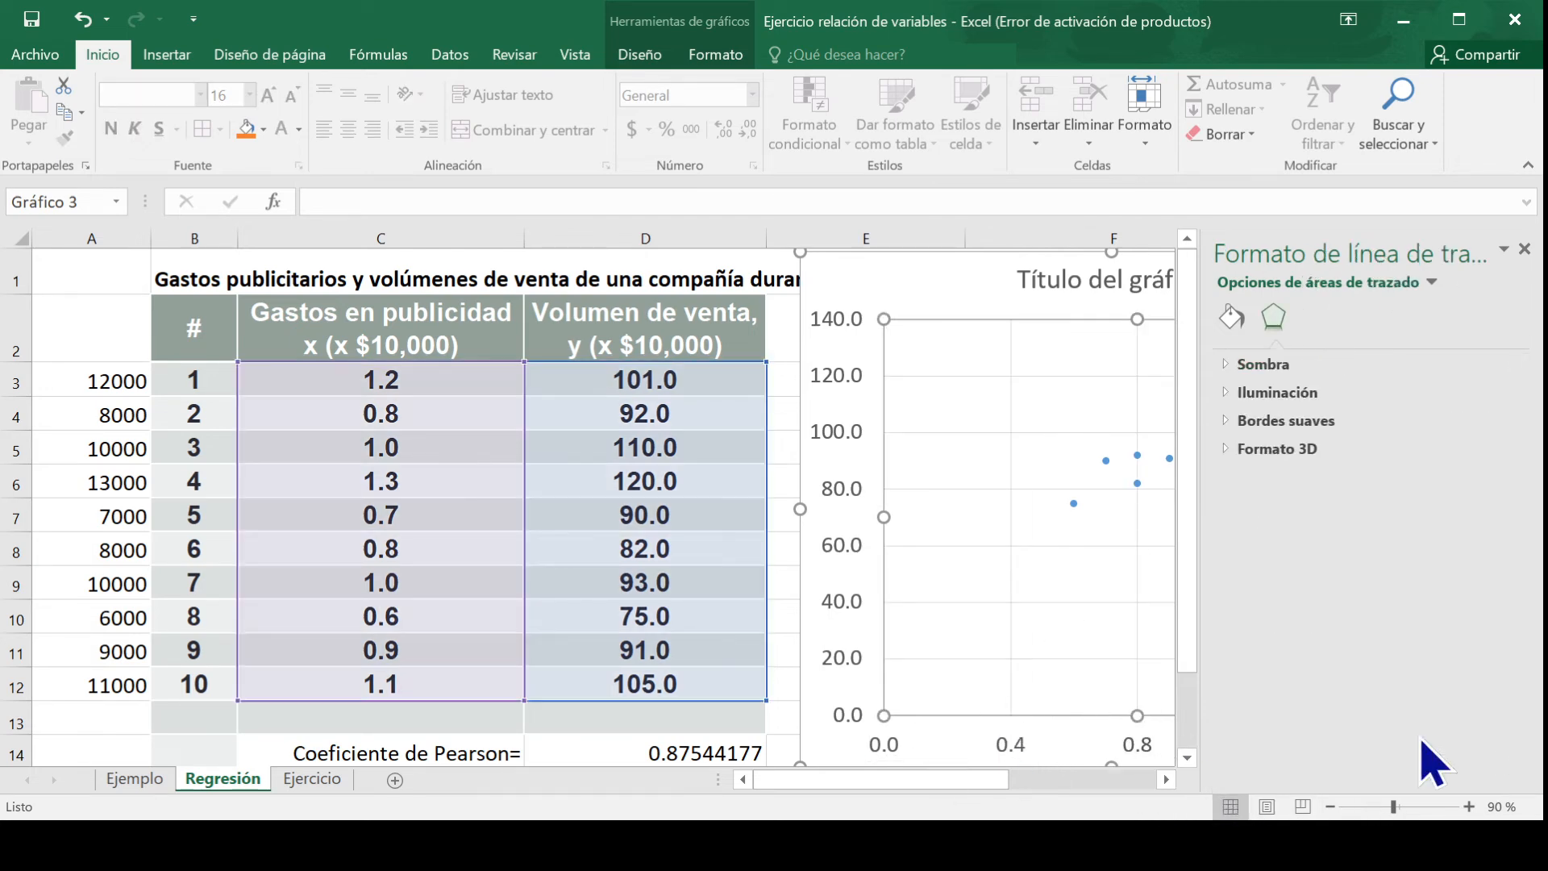
{"action": "left_click", "coordinate": [1525, 249]}
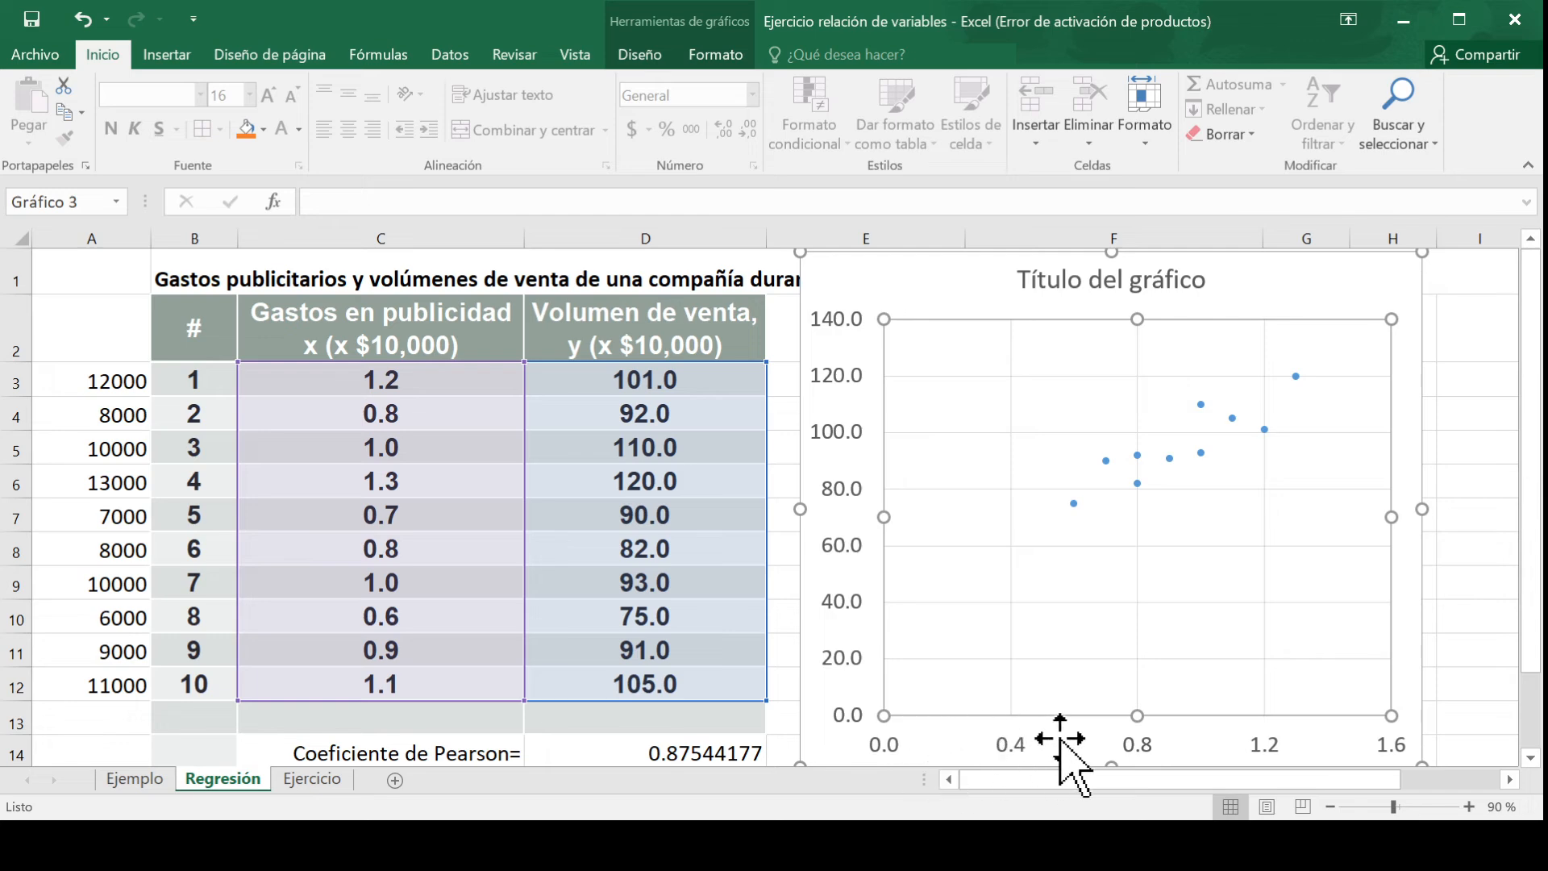
Step: Set the maximum bound of the scatter chart's horizontal axis to 1.4
{"action": "left_click", "coordinate": [1267, 754]}
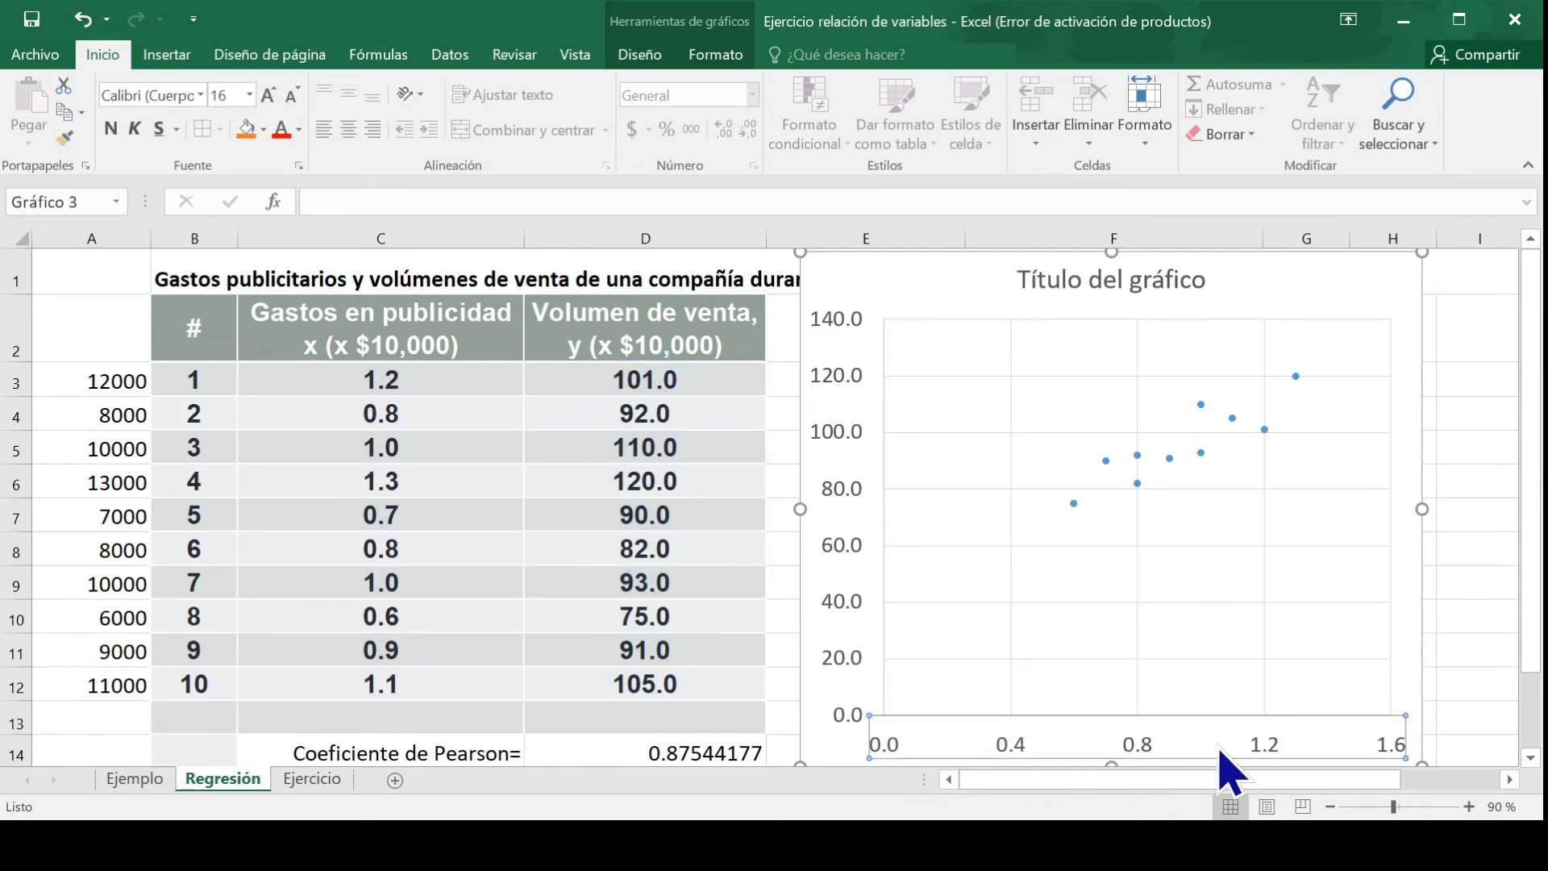
{"action": "double_click", "coordinate": [1018, 738]}
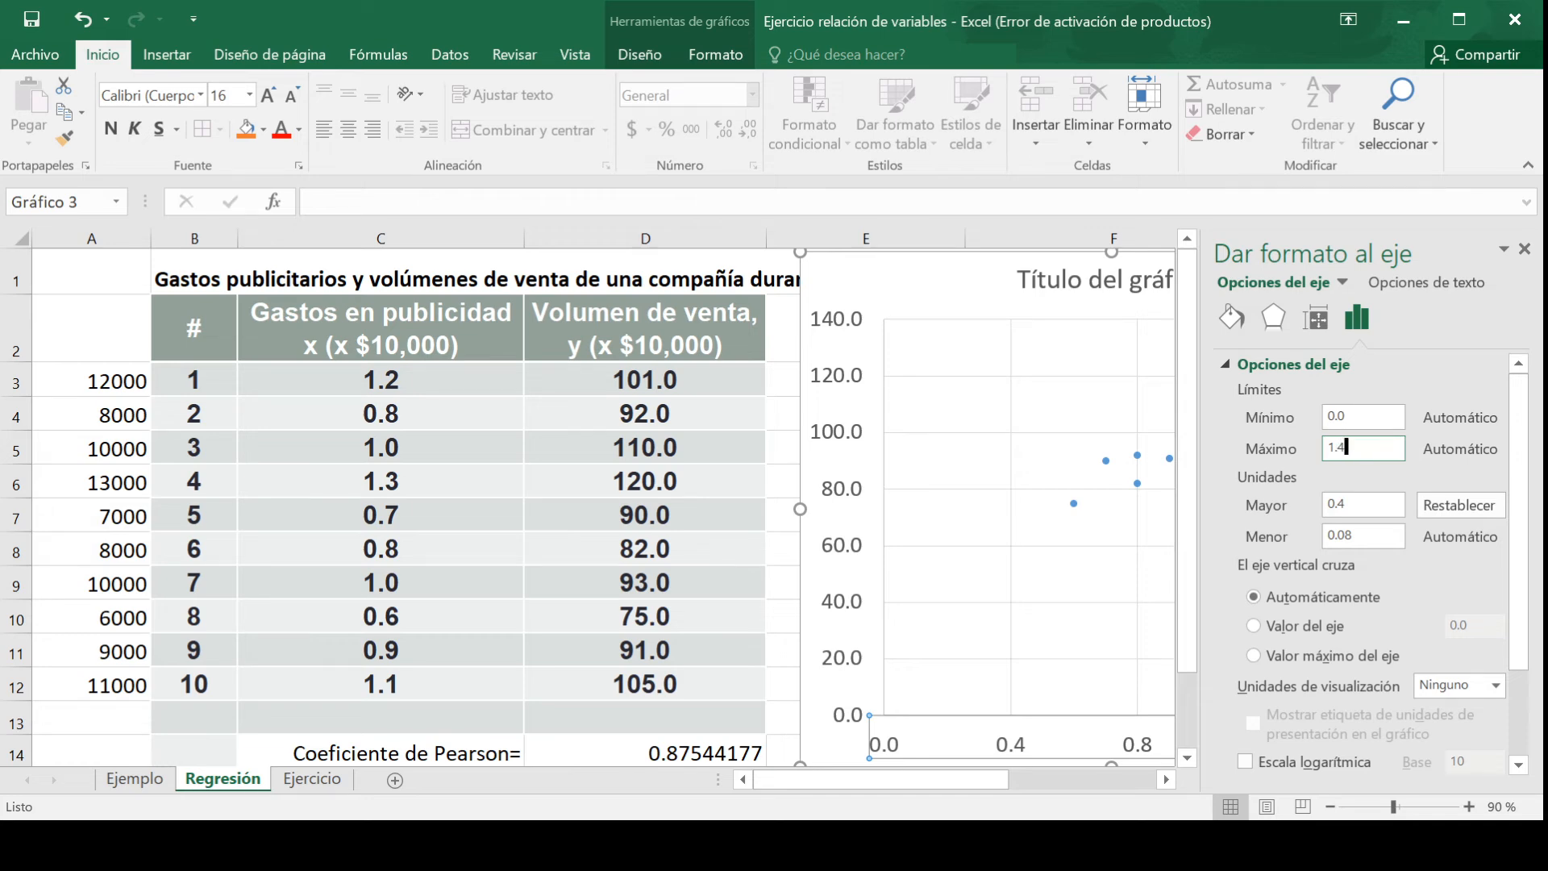
{"action": "key", "text": "Return"}
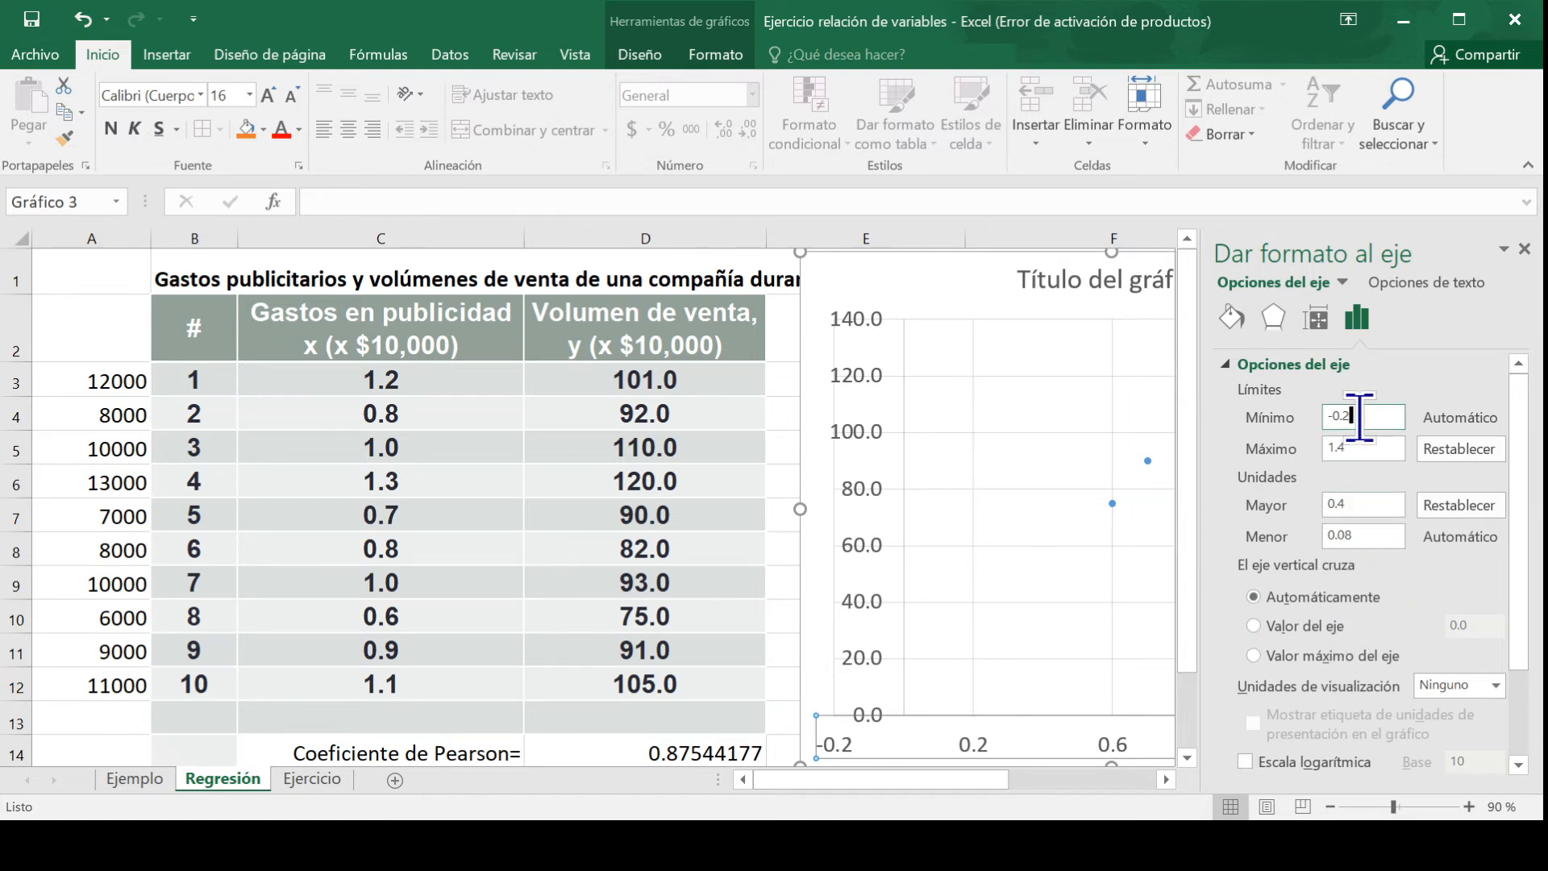
Step: Set the minimum bound of the scatter chart's horizontal axis to 0 and close the axis formatting options
{"action": "left_click_drag", "start_coordinate": [1362, 419], "coordinate": [1321, 427]}
{"action": "left_click", "coordinate": [1371, 500]}
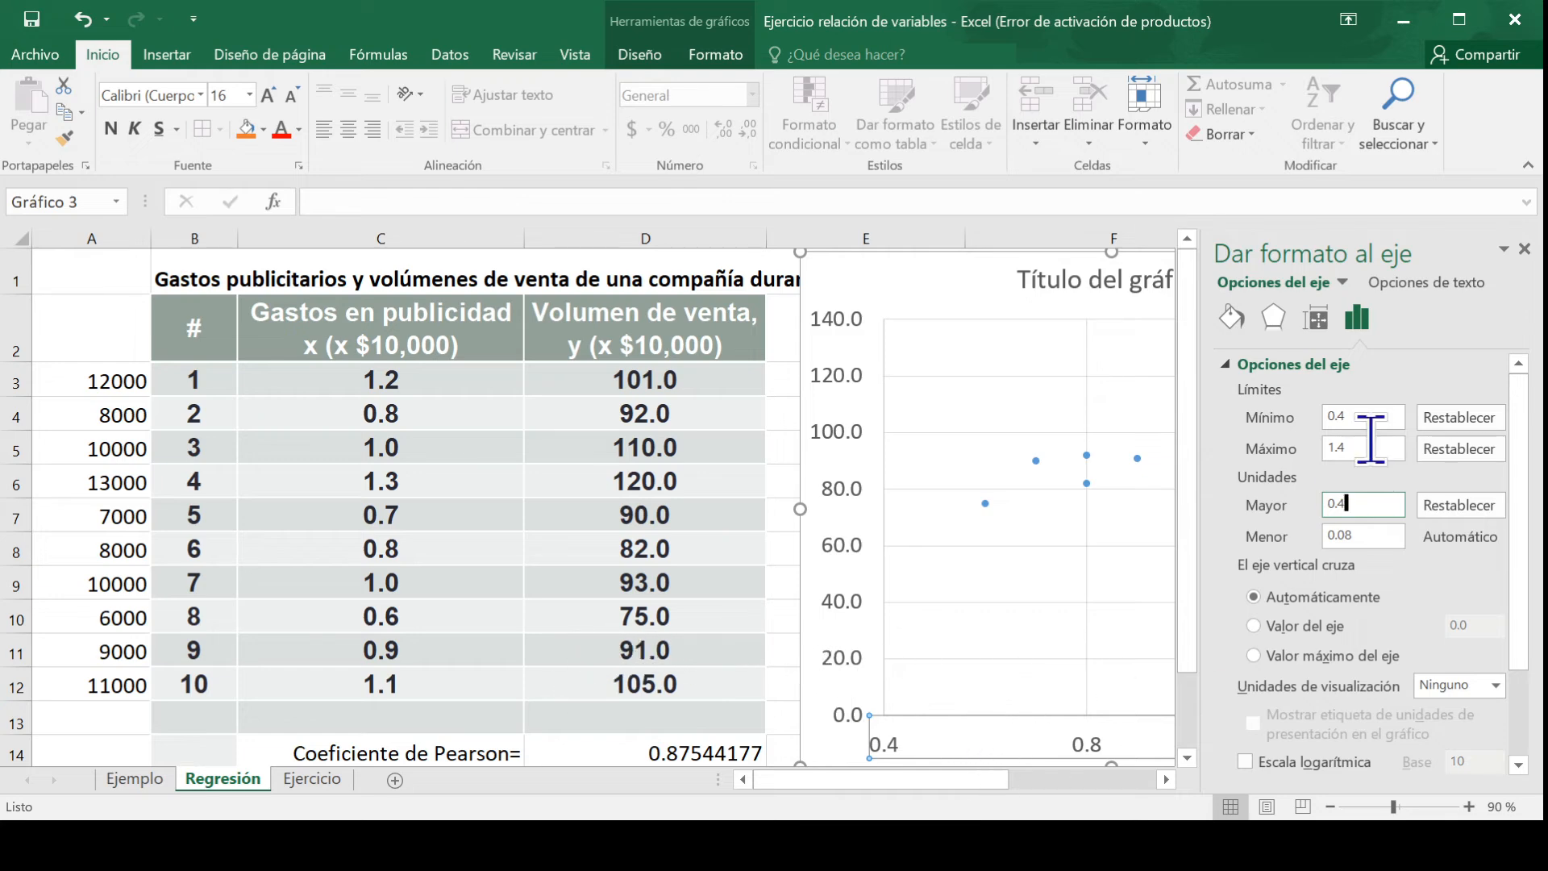
{"action": "left_click", "coordinate": [1363, 415]}
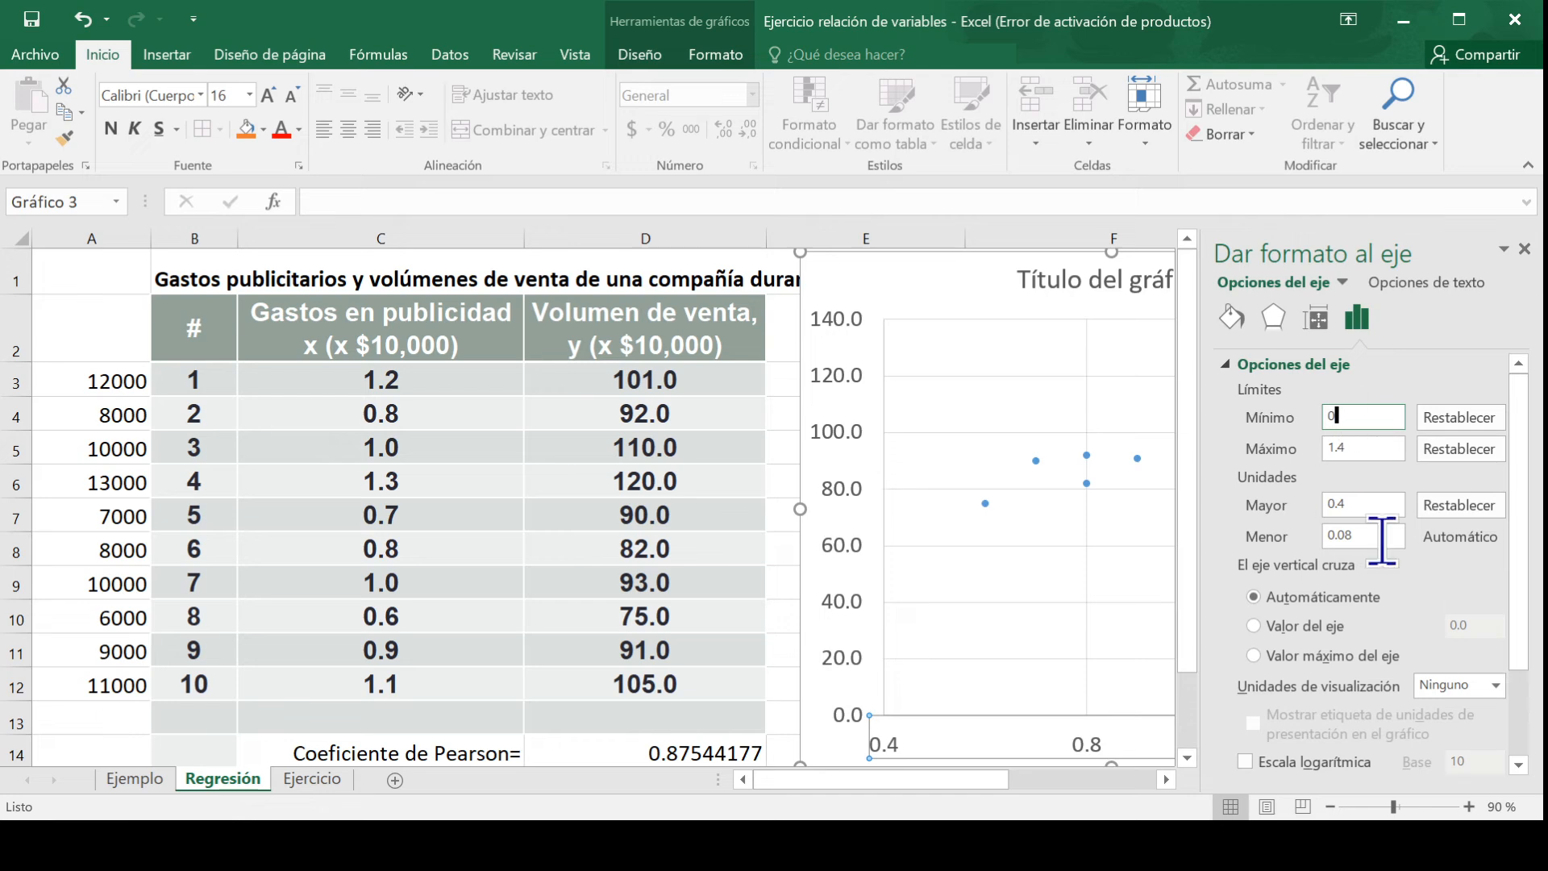
{"action": "left_click", "coordinate": [1375, 446]}
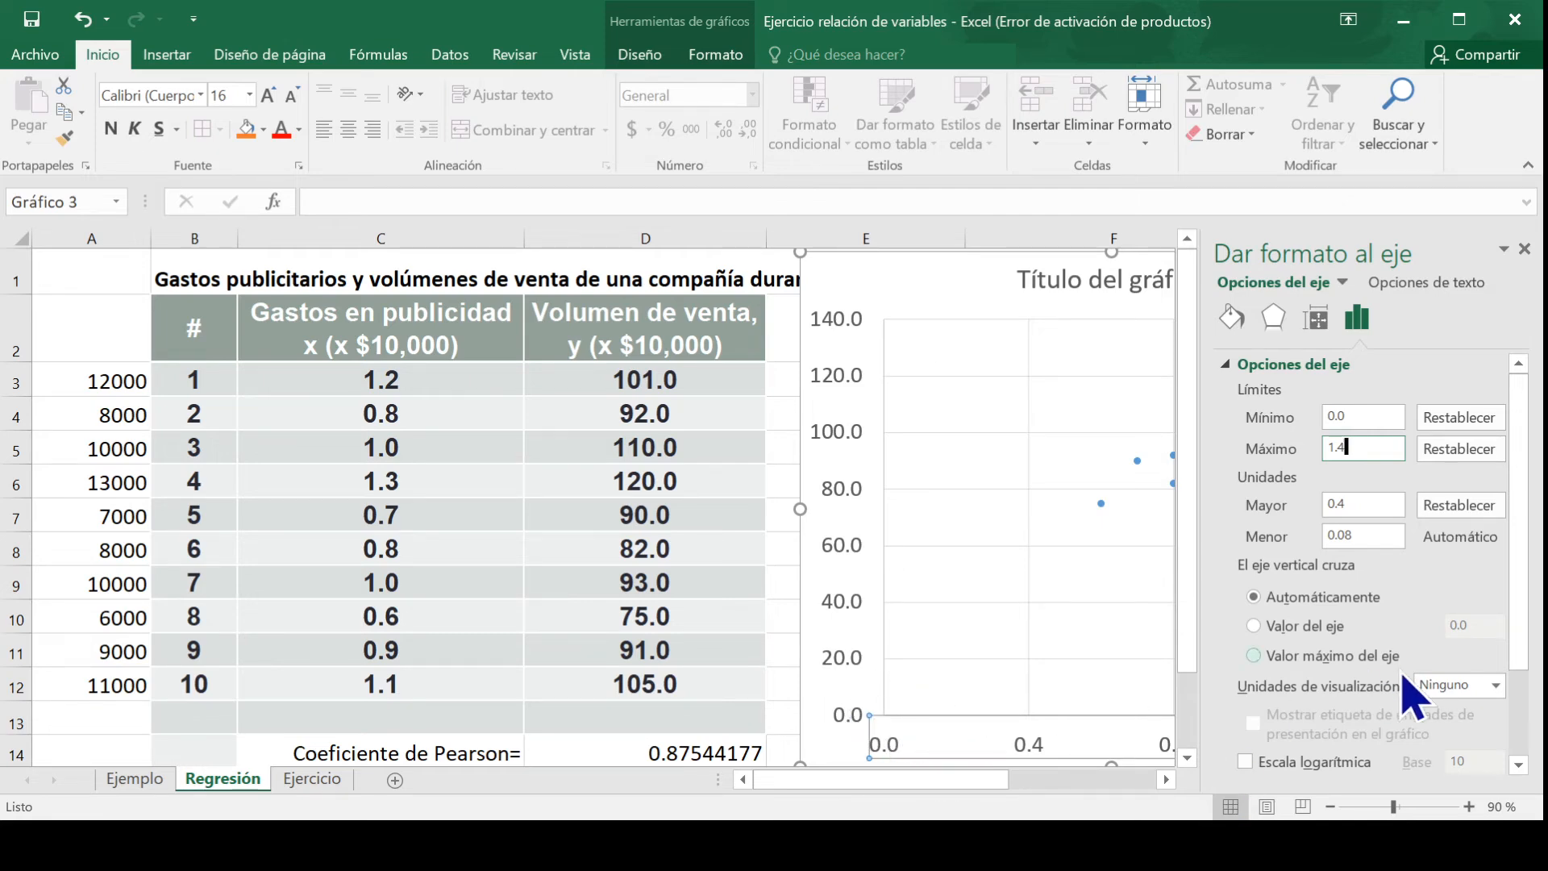
{"action": "left_click", "coordinate": [1524, 248]}
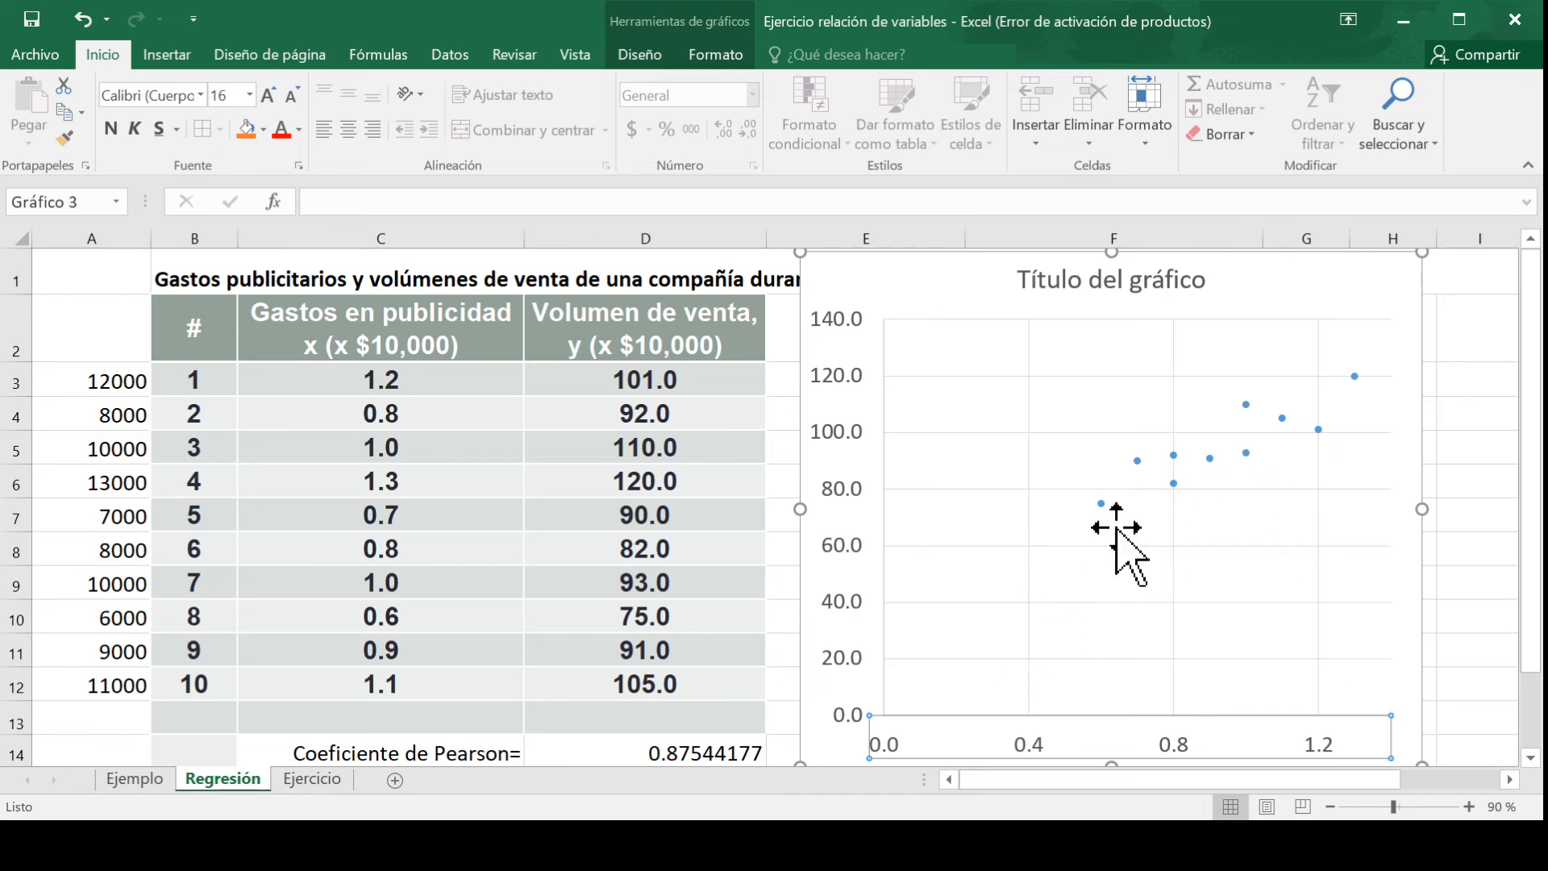
Step: Add a linear trendline to the scatter chart's data series, displaying its equation and R-squared value on the chart
{"action": "left_click", "coordinate": [1206, 455]}
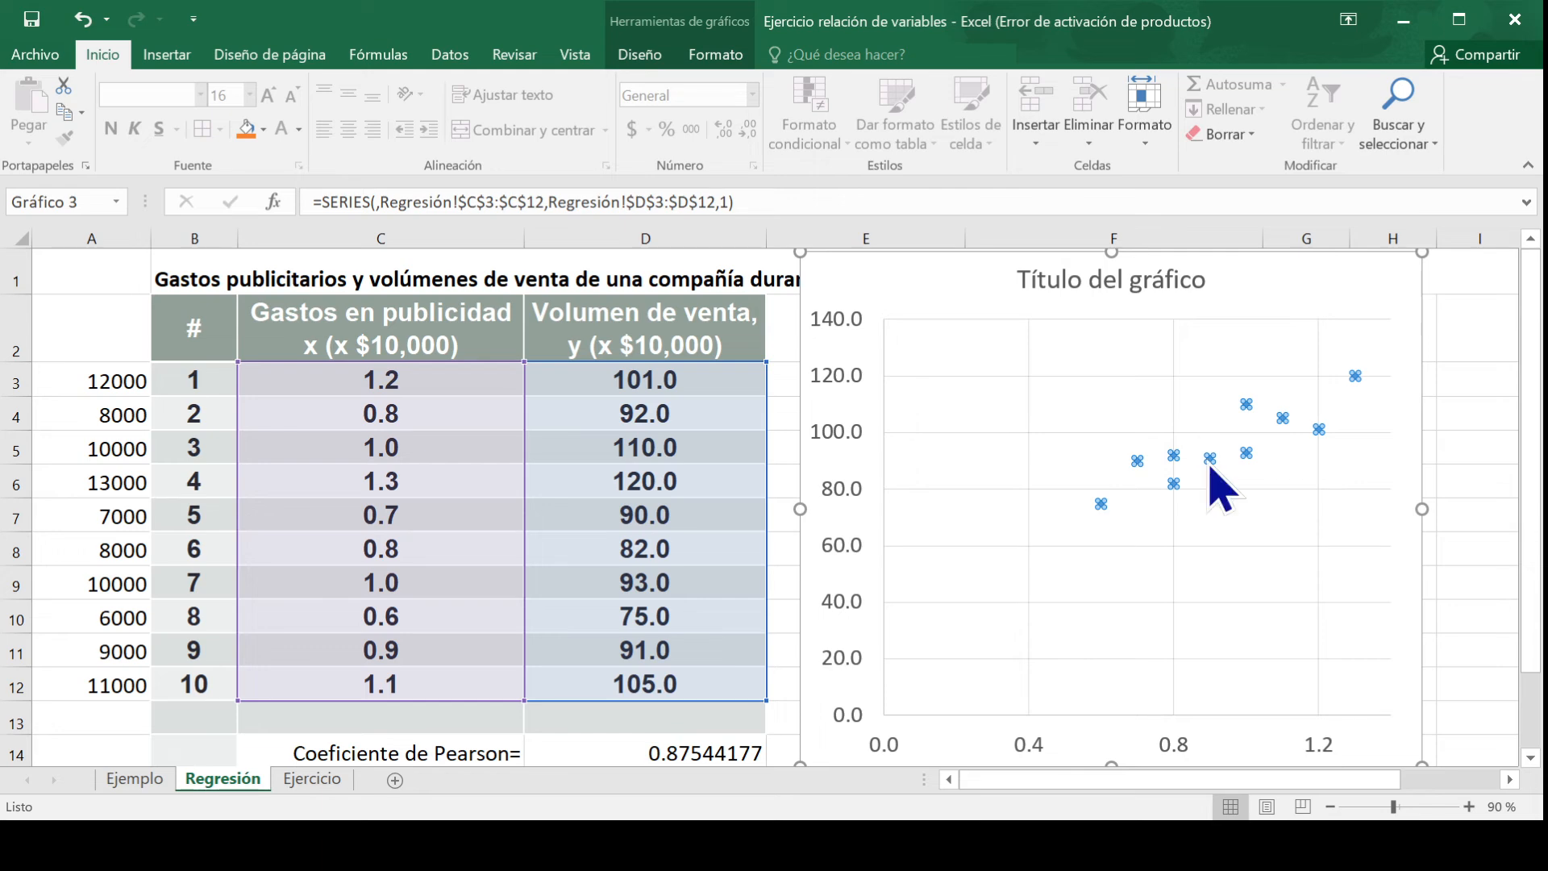
{"action": "left_click", "coordinate": [1374, 662]}
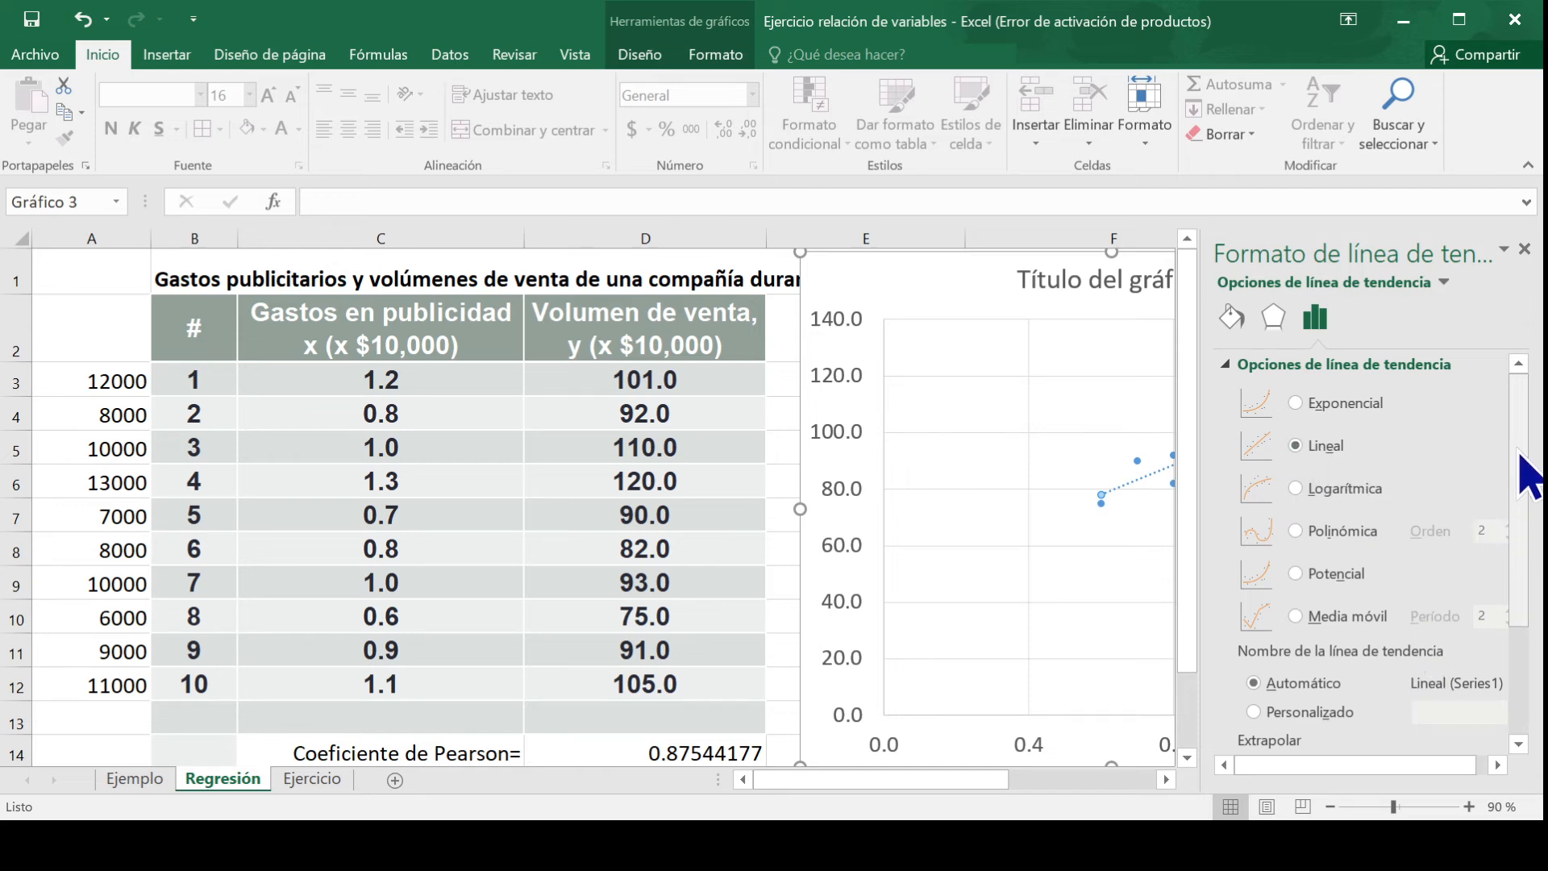
{"action": "left_click_drag", "start_coordinate": [1521, 456], "coordinate": [1520, 588]}
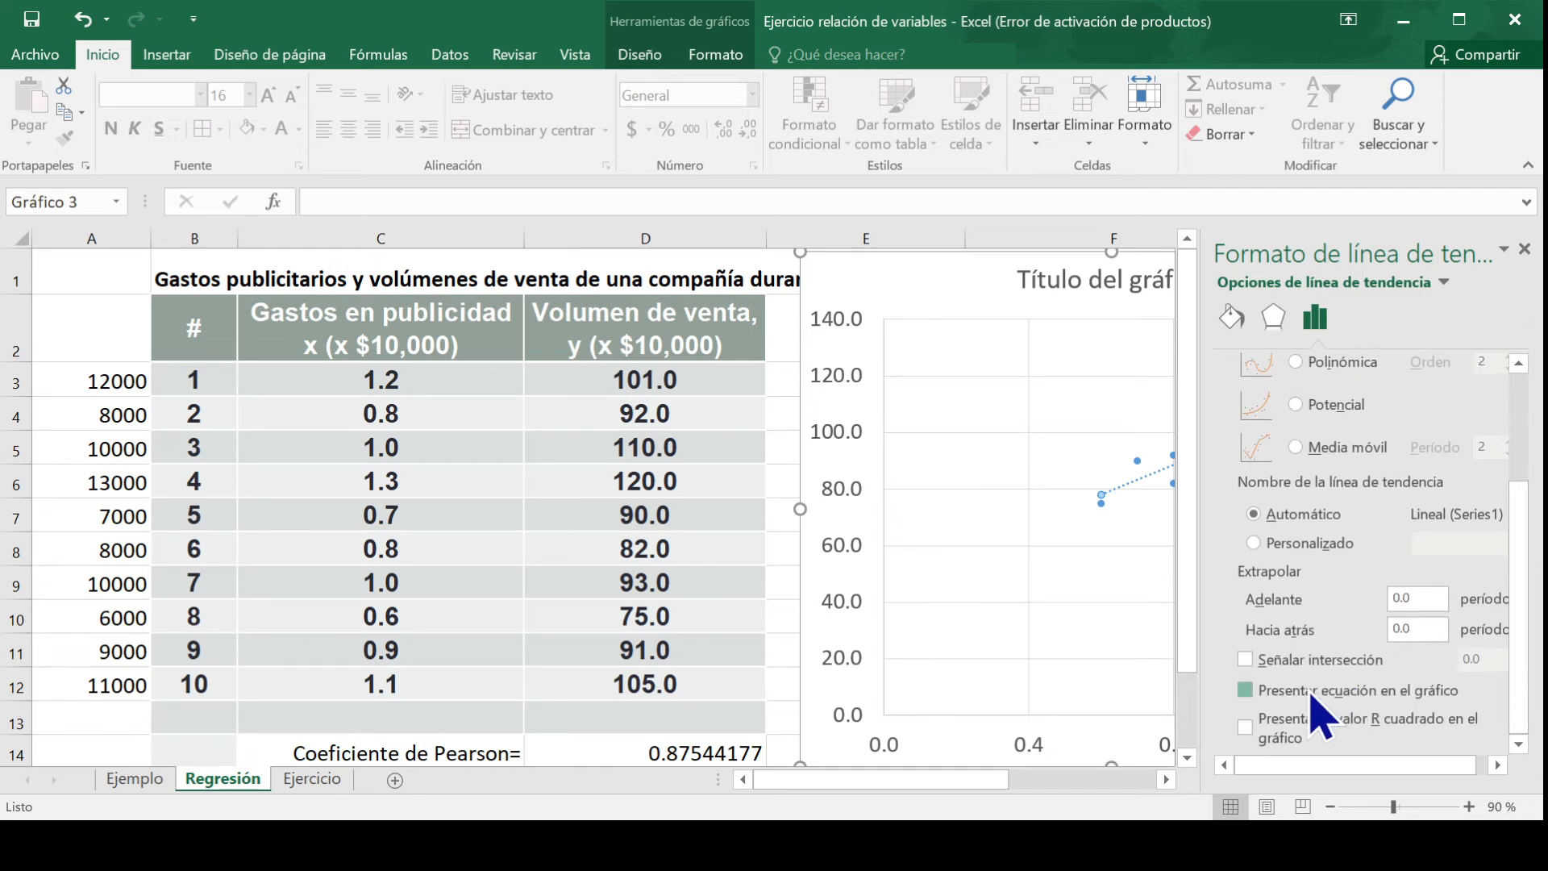
{"action": "left_click", "coordinate": [1246, 691]}
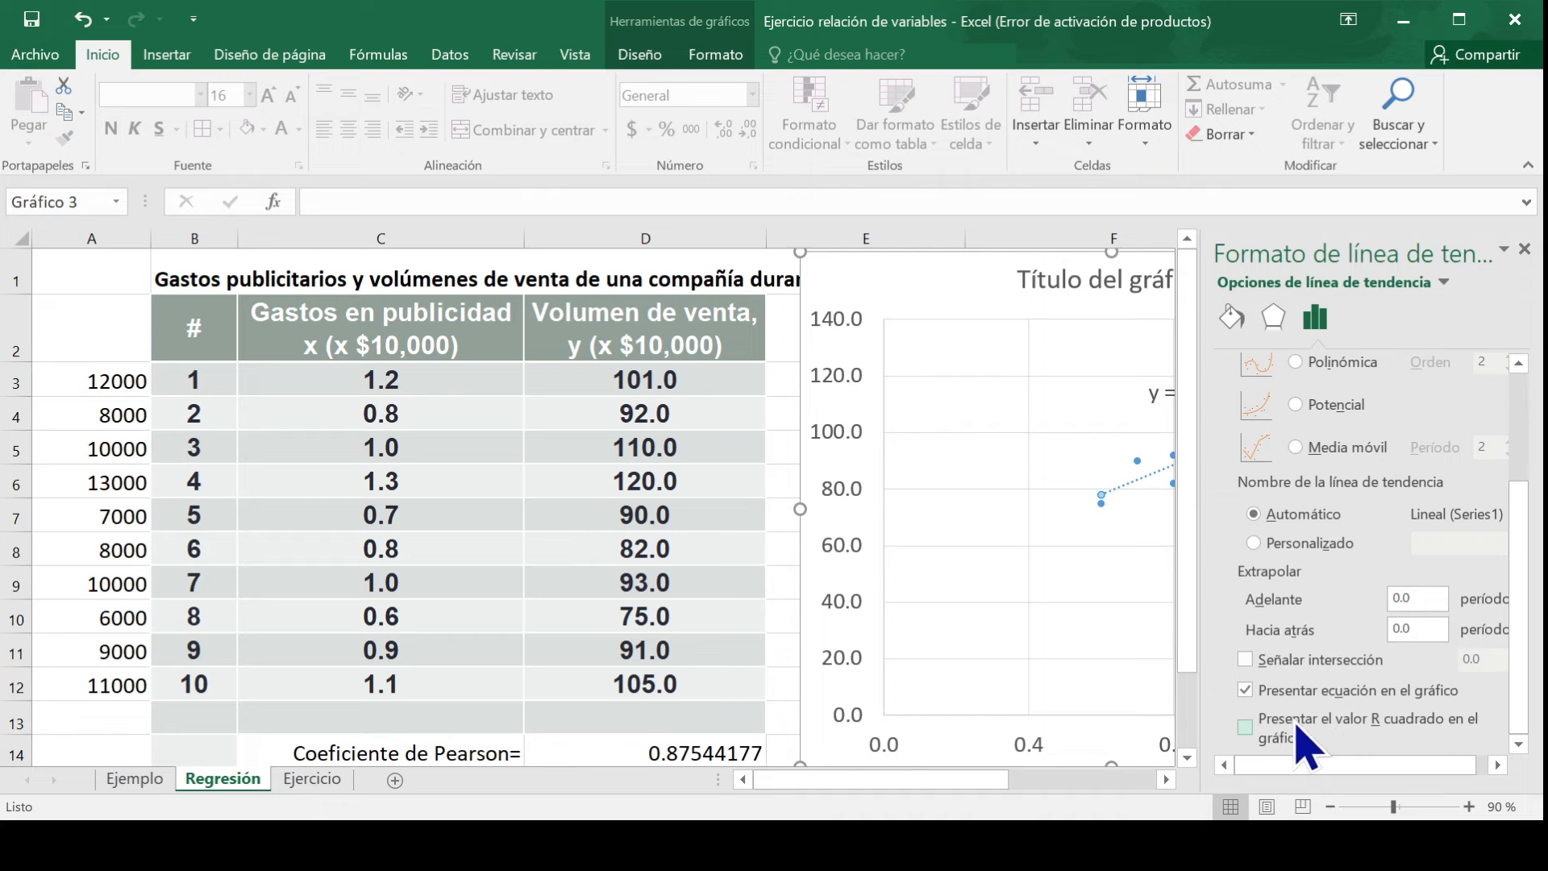
{"action": "left_click", "coordinate": [1300, 724]}
{"action": "left_click", "coordinate": [1525, 249]}
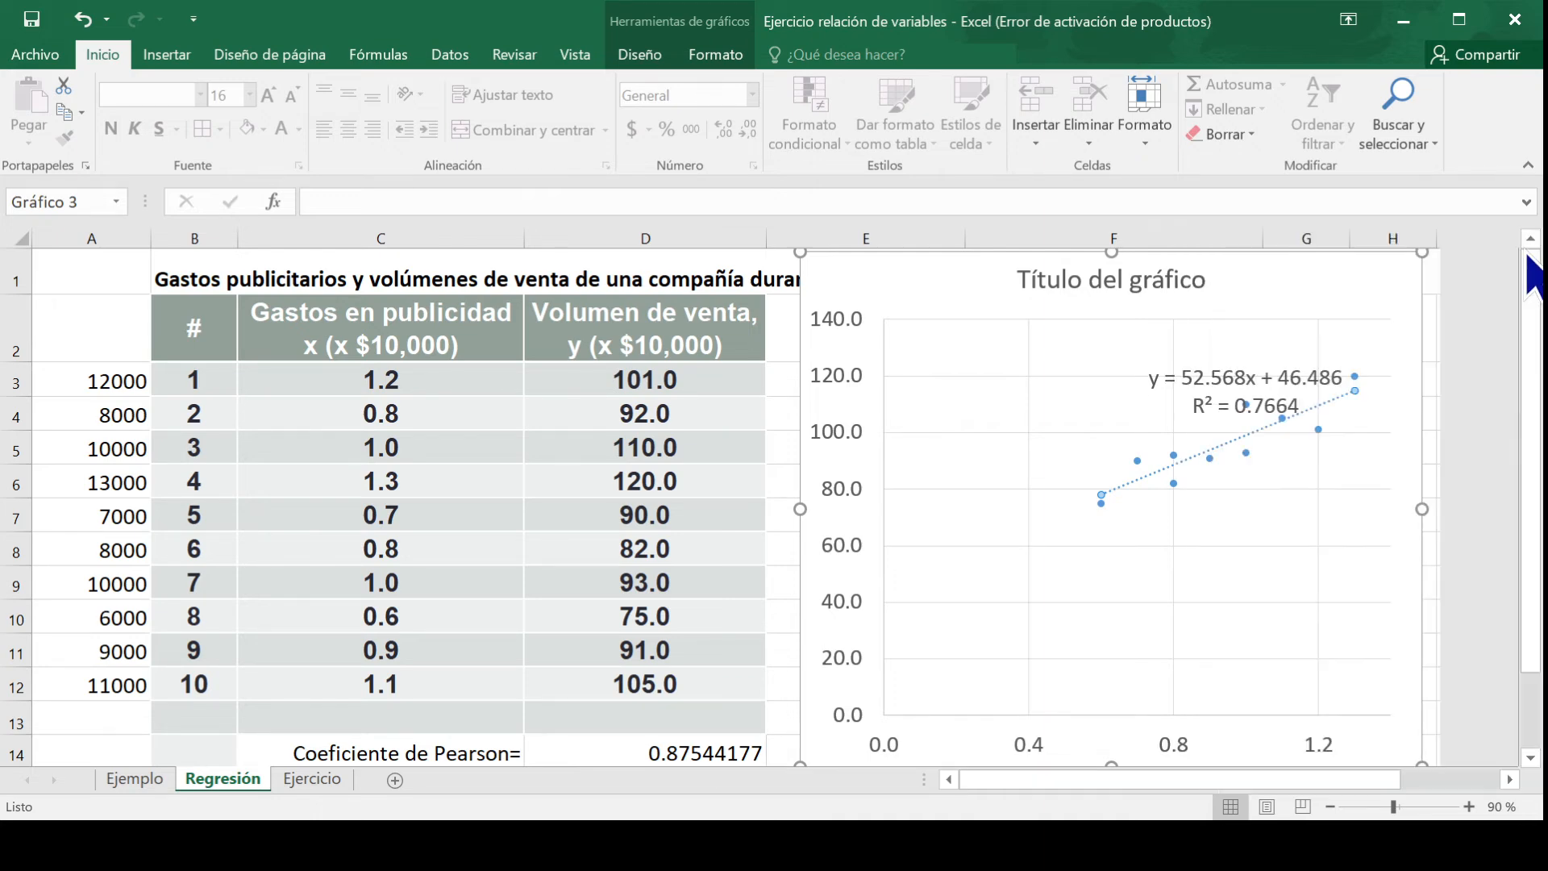
Step: Move the trendline's equation and R-squared label to the empty area above the data points, clear of the line
{"action": "left_click", "coordinate": [1198, 376]}
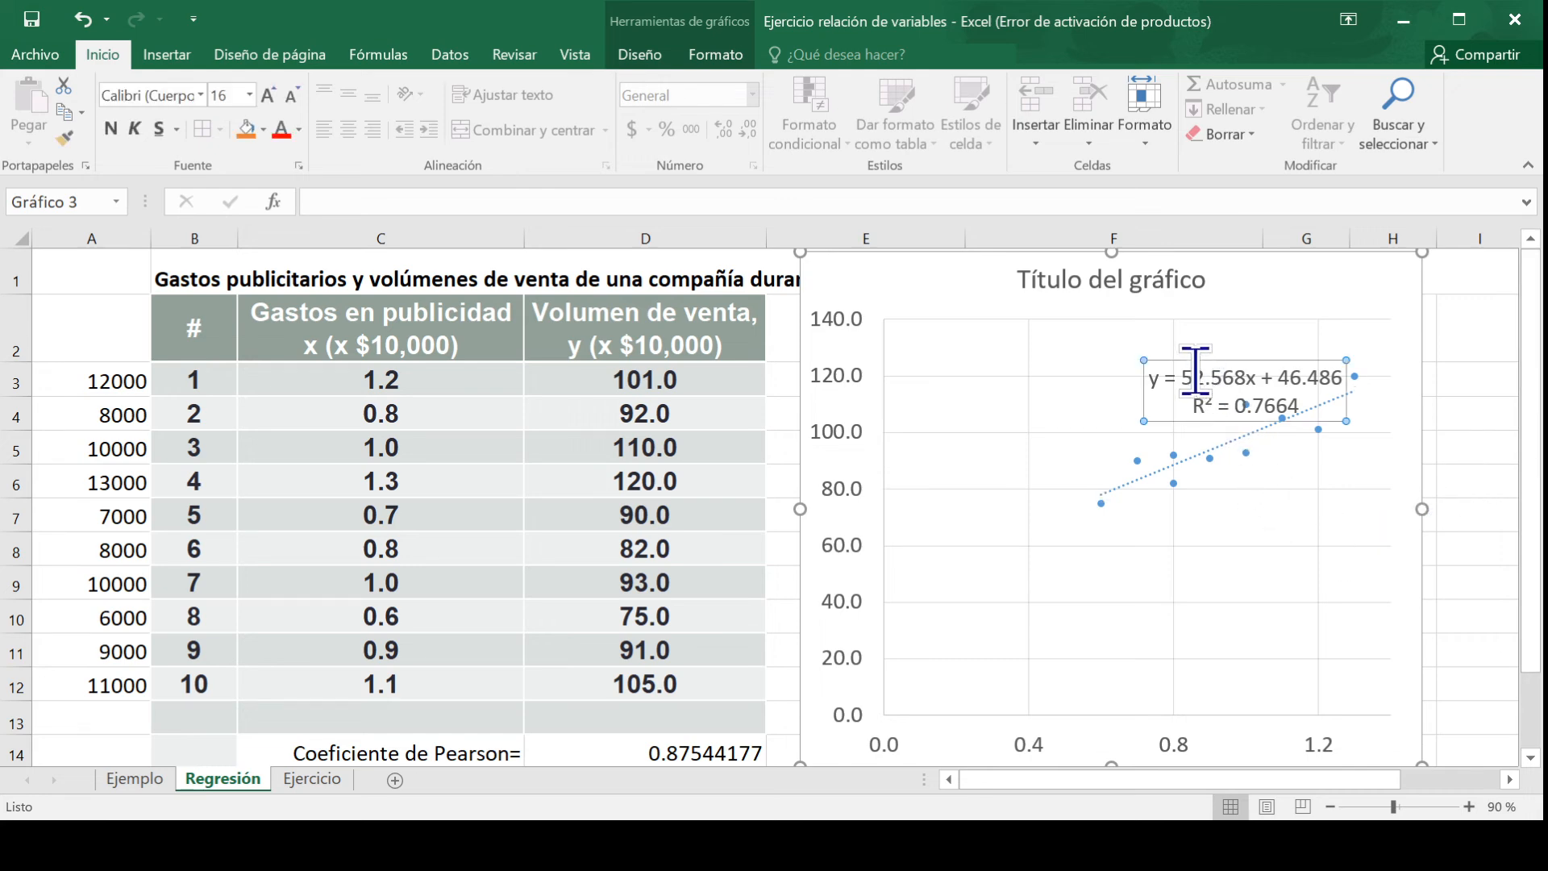
{"action": "double_click", "coordinate": [1187, 360]}
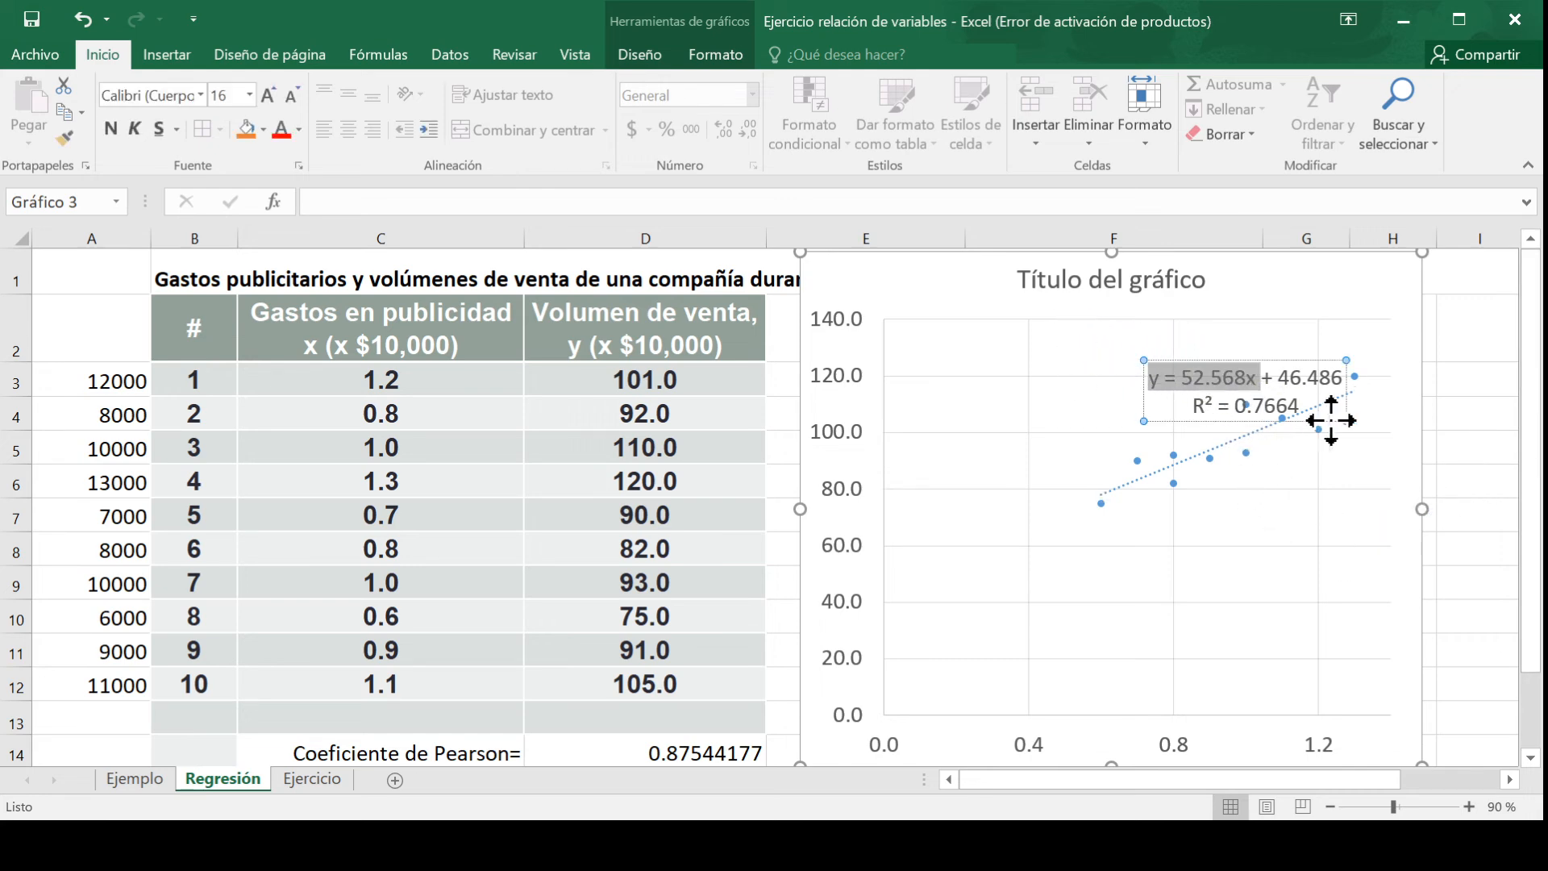
{"action": "left_click_drag", "start_coordinate": [1313, 363], "coordinate": [1182, 344]}
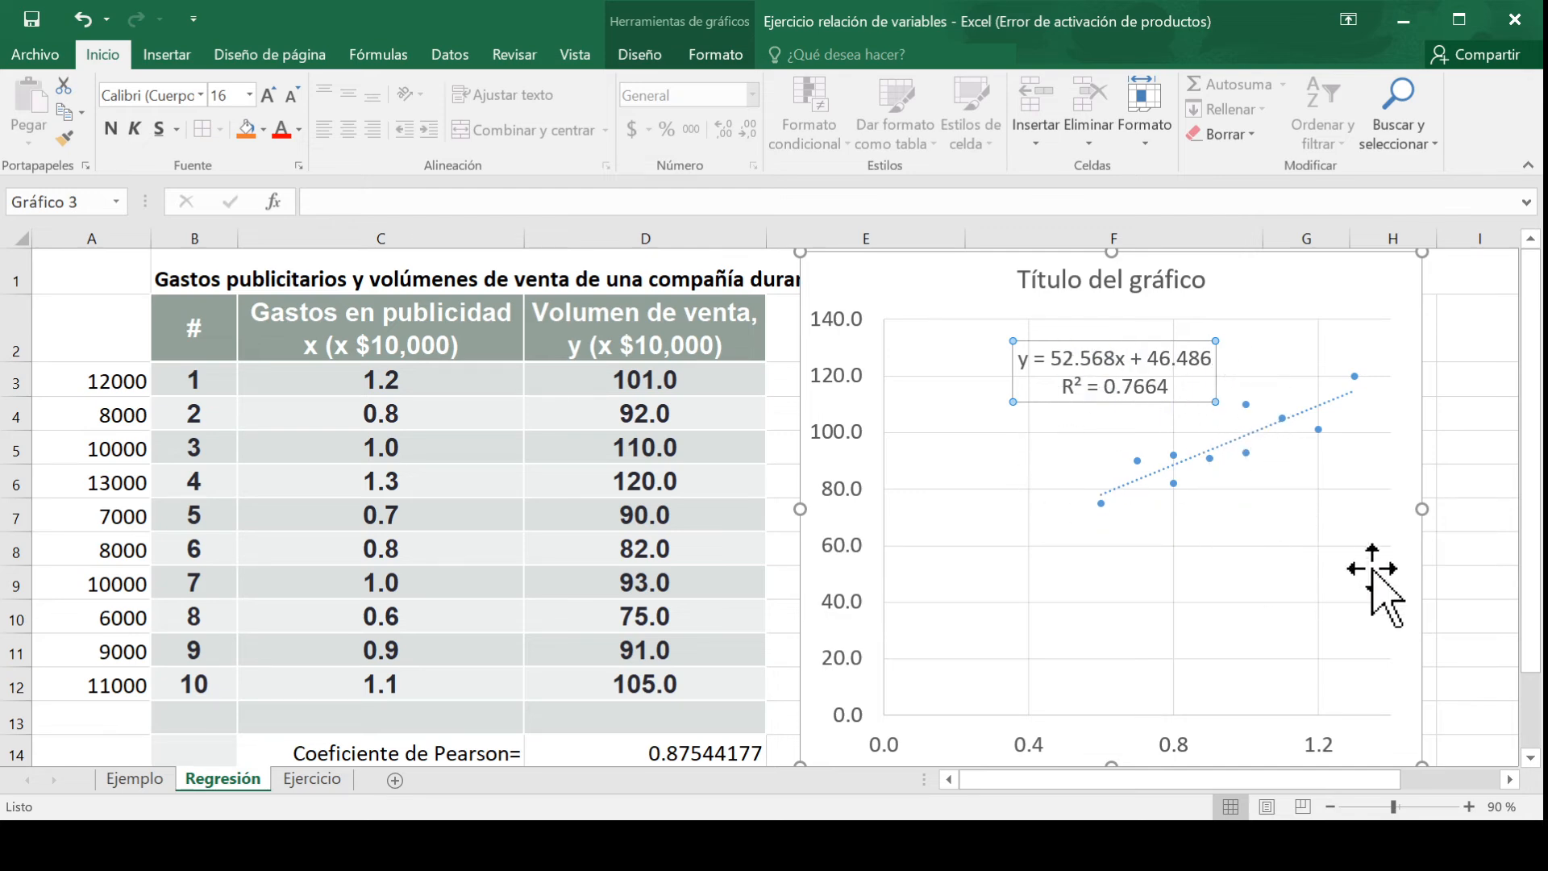
Step: Move the scatter chart further right, across columns G to M, to free columns E and F beside the table
{"action": "left_click", "coordinate": [1509, 784]}
{"action": "left_click", "coordinate": [1509, 784]}
{"action": "left_click", "coordinate": [1509, 783]}
{"action": "left_click", "coordinate": [1510, 784]}
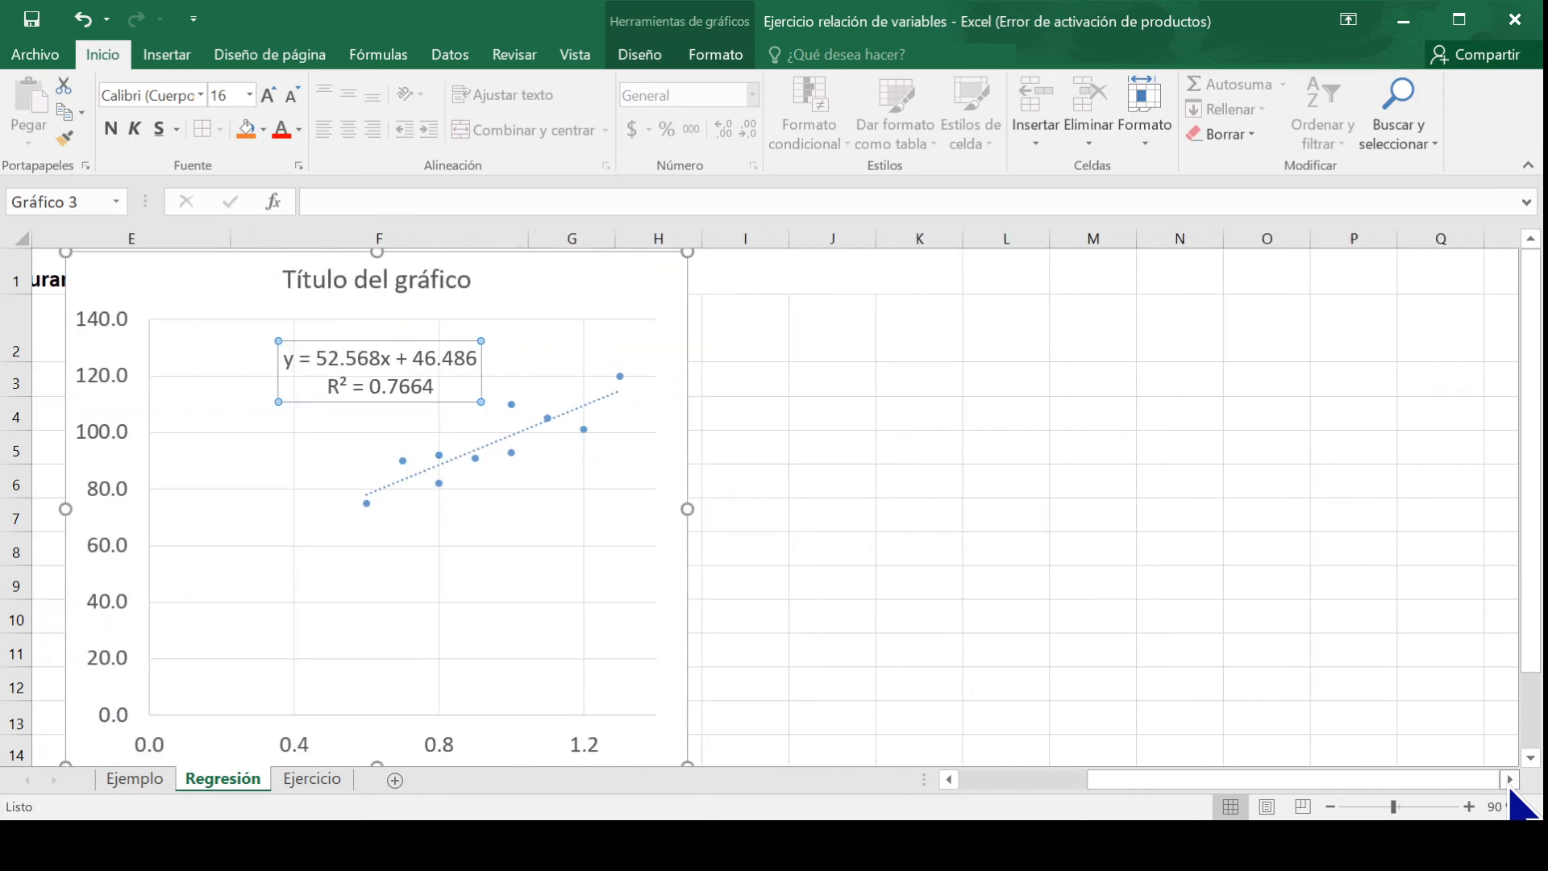
{"action": "left_click", "coordinate": [562, 282]}
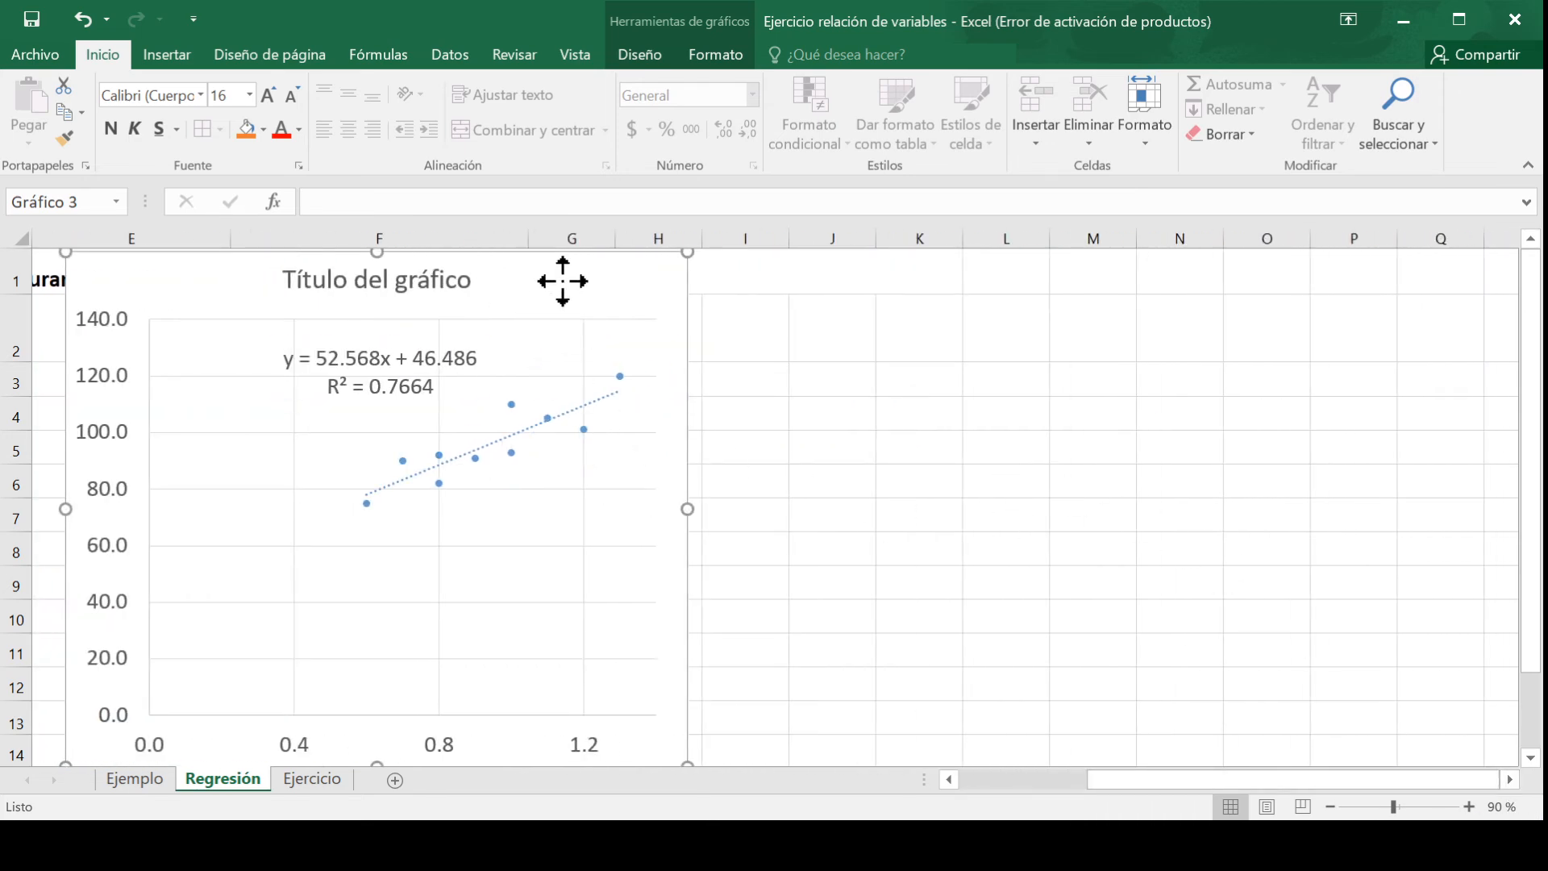
{"action": "left_click_drag", "start_coordinate": [536, 273], "coordinate": [954, 268]}
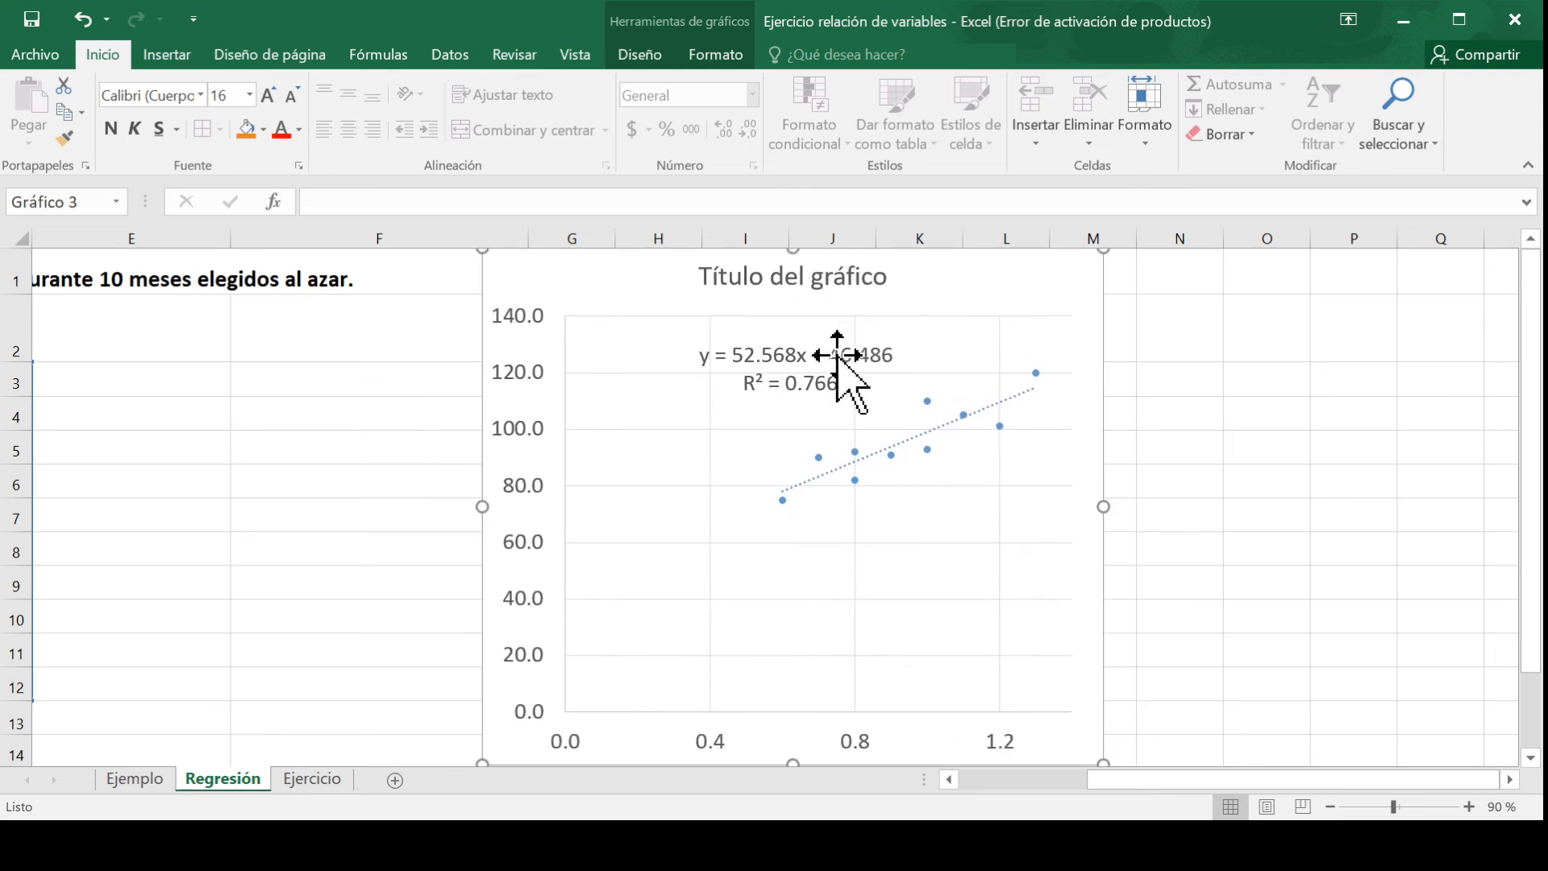
Step: Copy the regression equation y = 52.568x + 46.486 from the trendline label into cell E2
{"action": "left_click", "coordinate": [843, 354]}
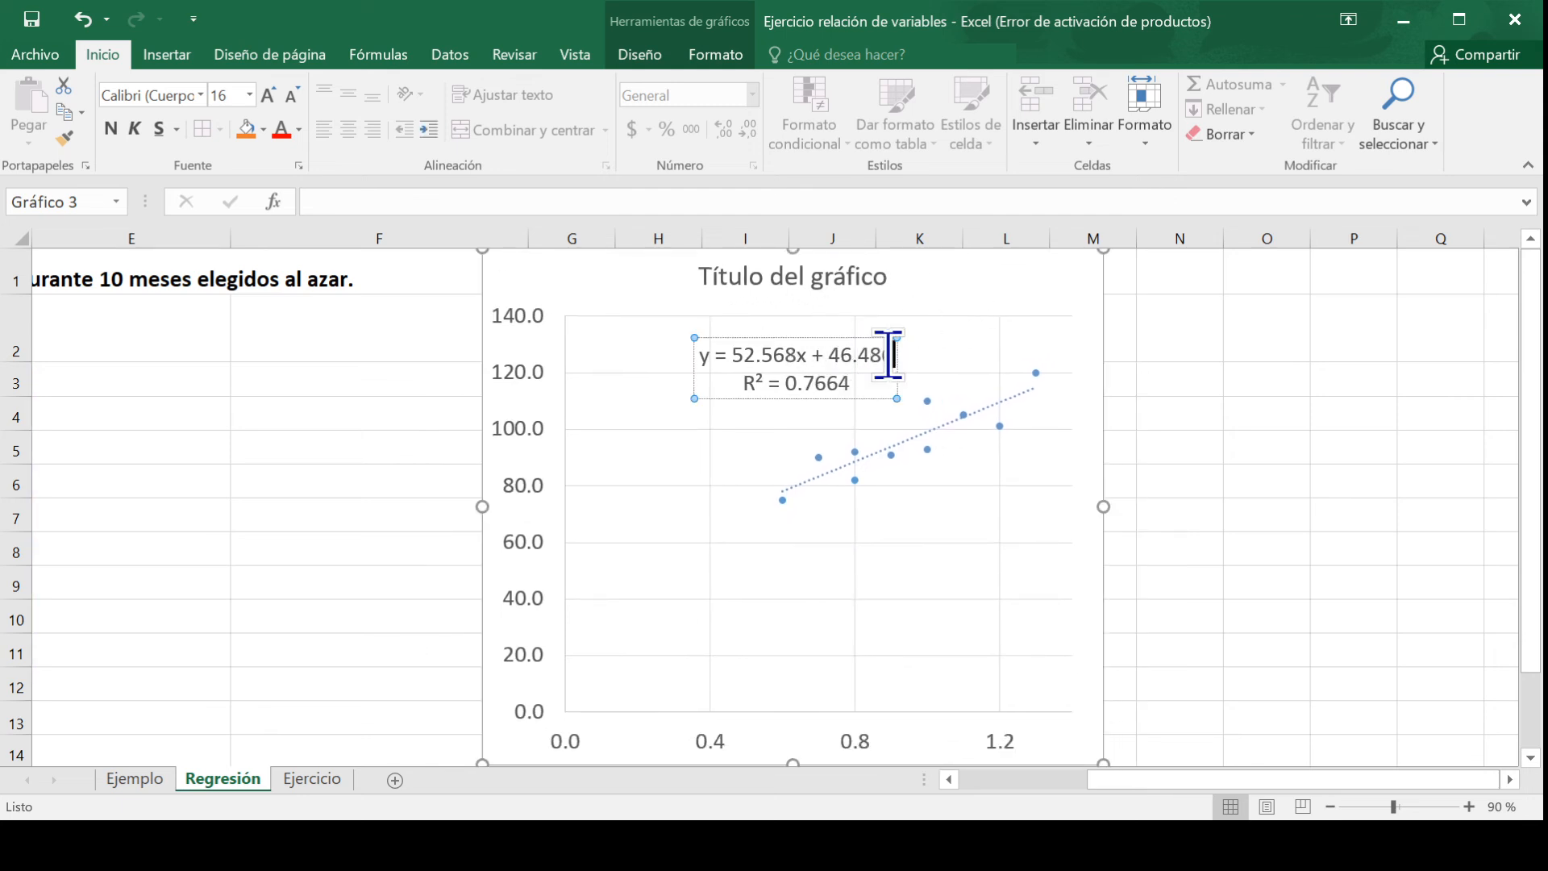
{"action": "left_click_drag", "start_coordinate": [702, 355], "coordinate": [887, 355]}
{"action": "key", "text": "ctrl+c"}
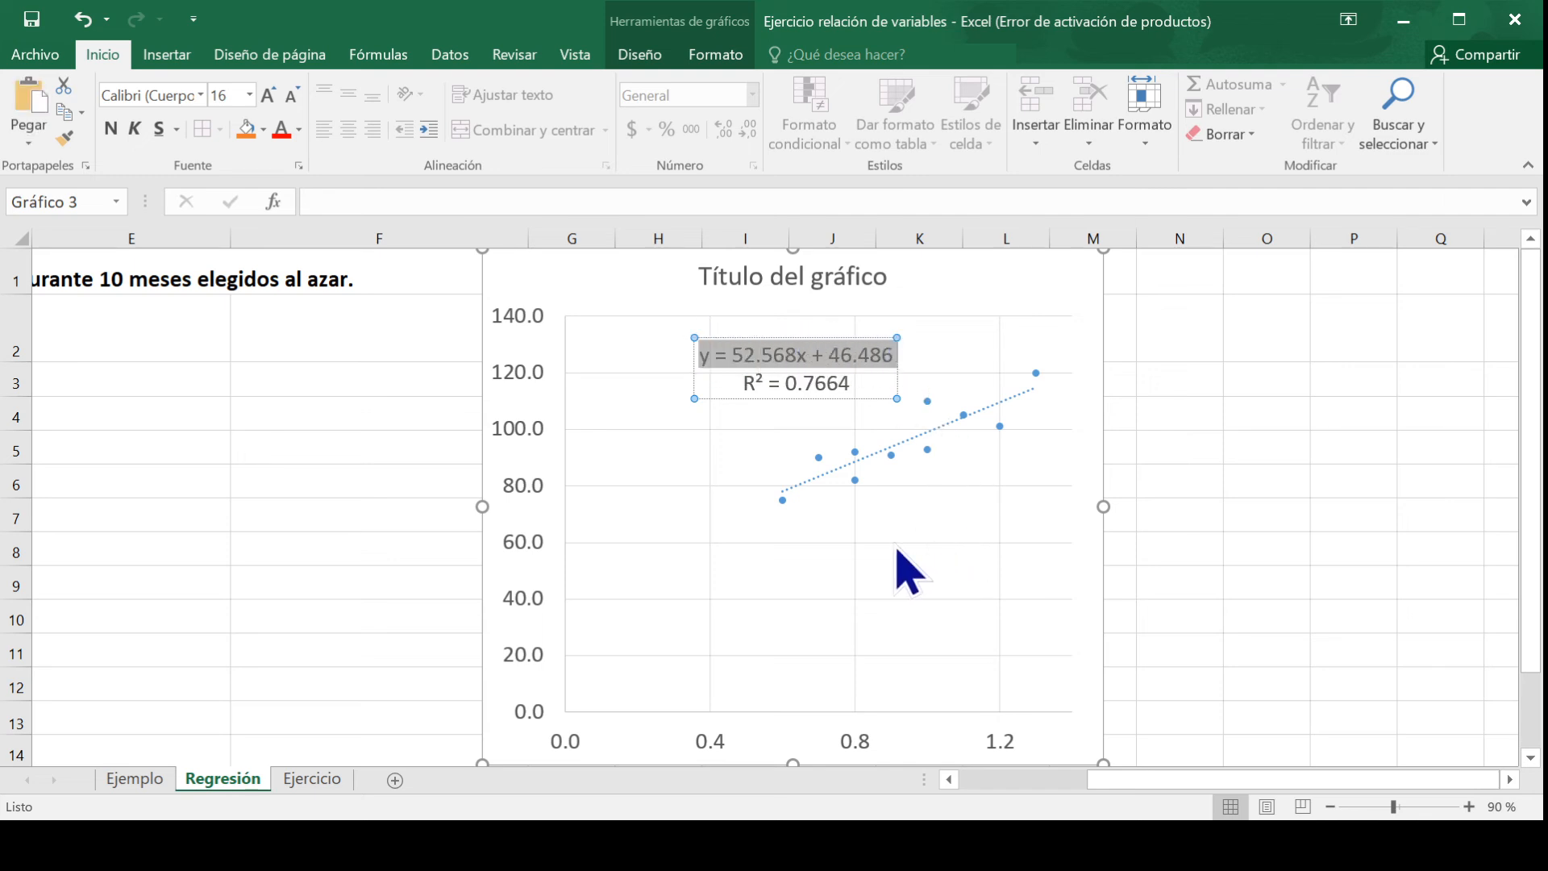
{"action": "left_click", "coordinate": [245, 336]}
{"action": "key", "text": "ctrl+Left"}
{"action": "key", "text": "ctrl+Left"}
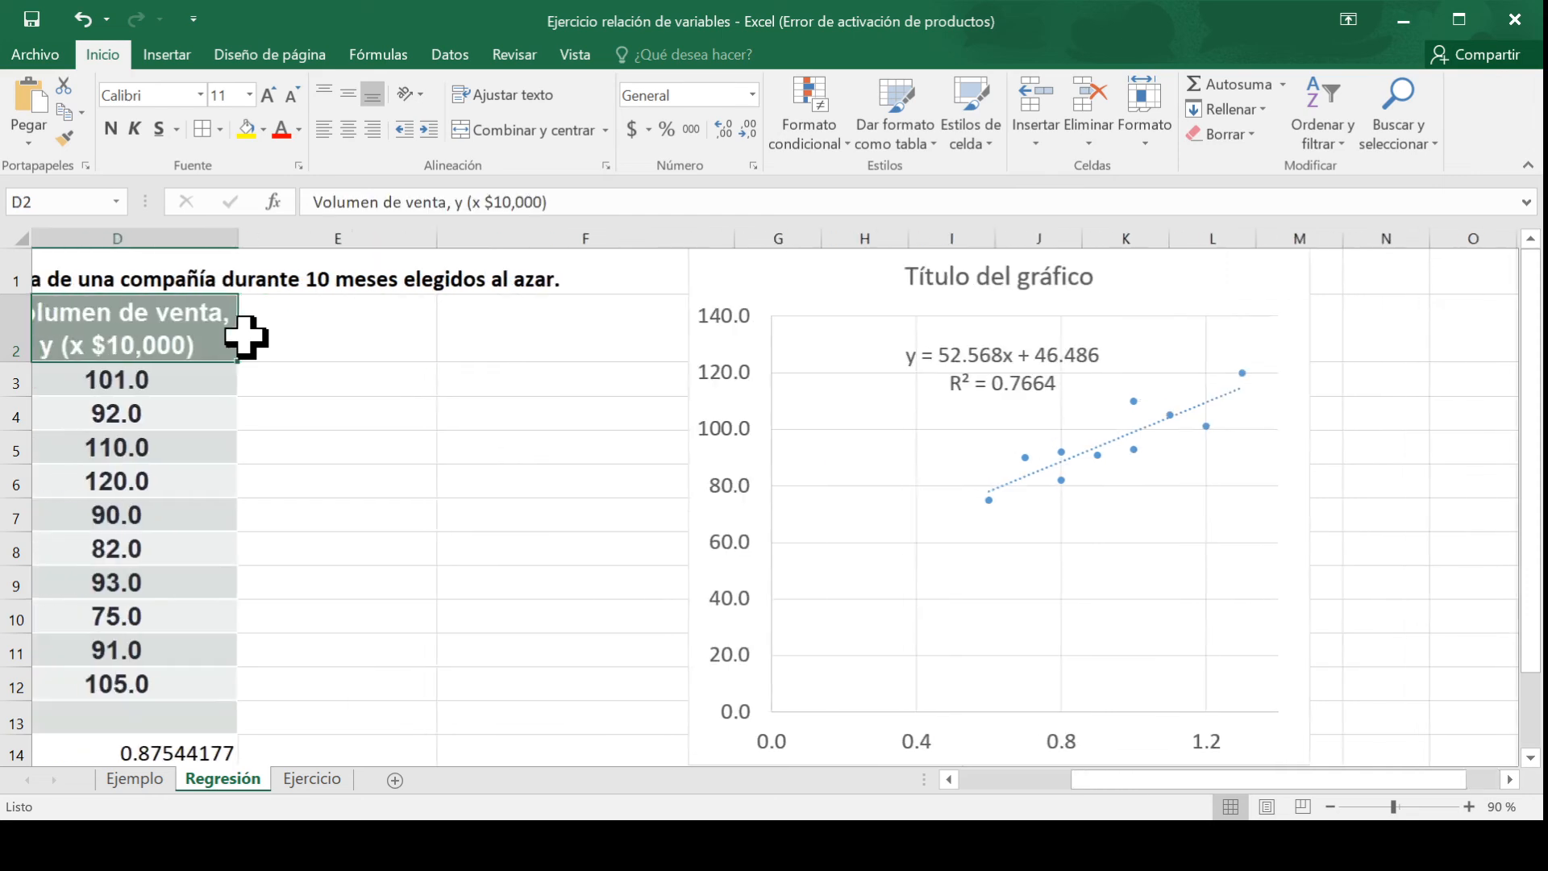
{"action": "key", "text": "Right"}
{"action": "key", "text": "Right"}
{"action": "key", "text": "Right"}
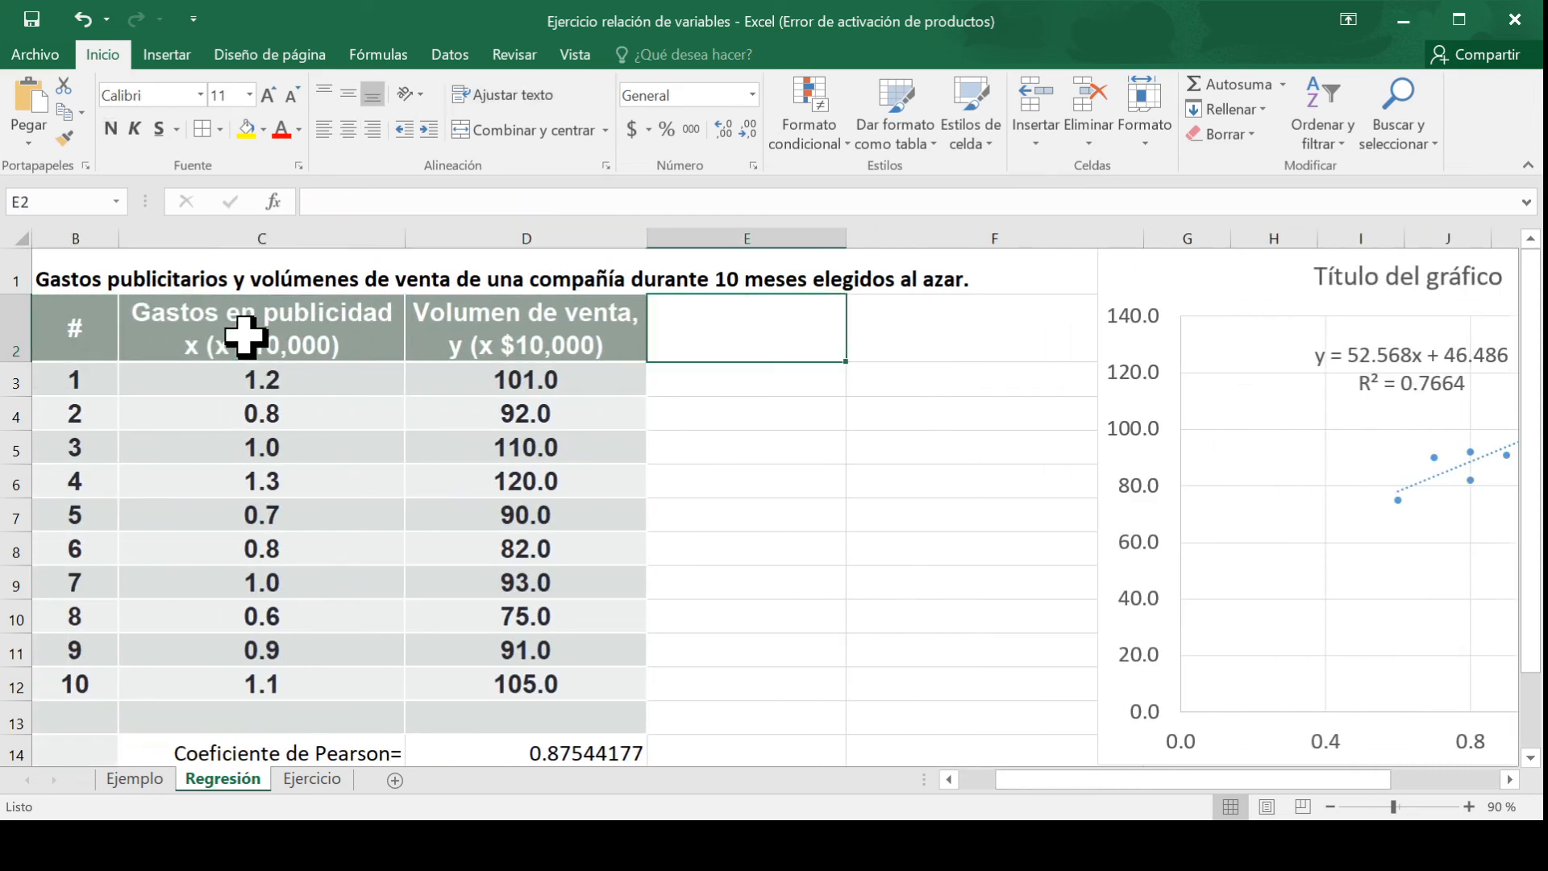
{"action": "key", "text": "ctrl+v"}
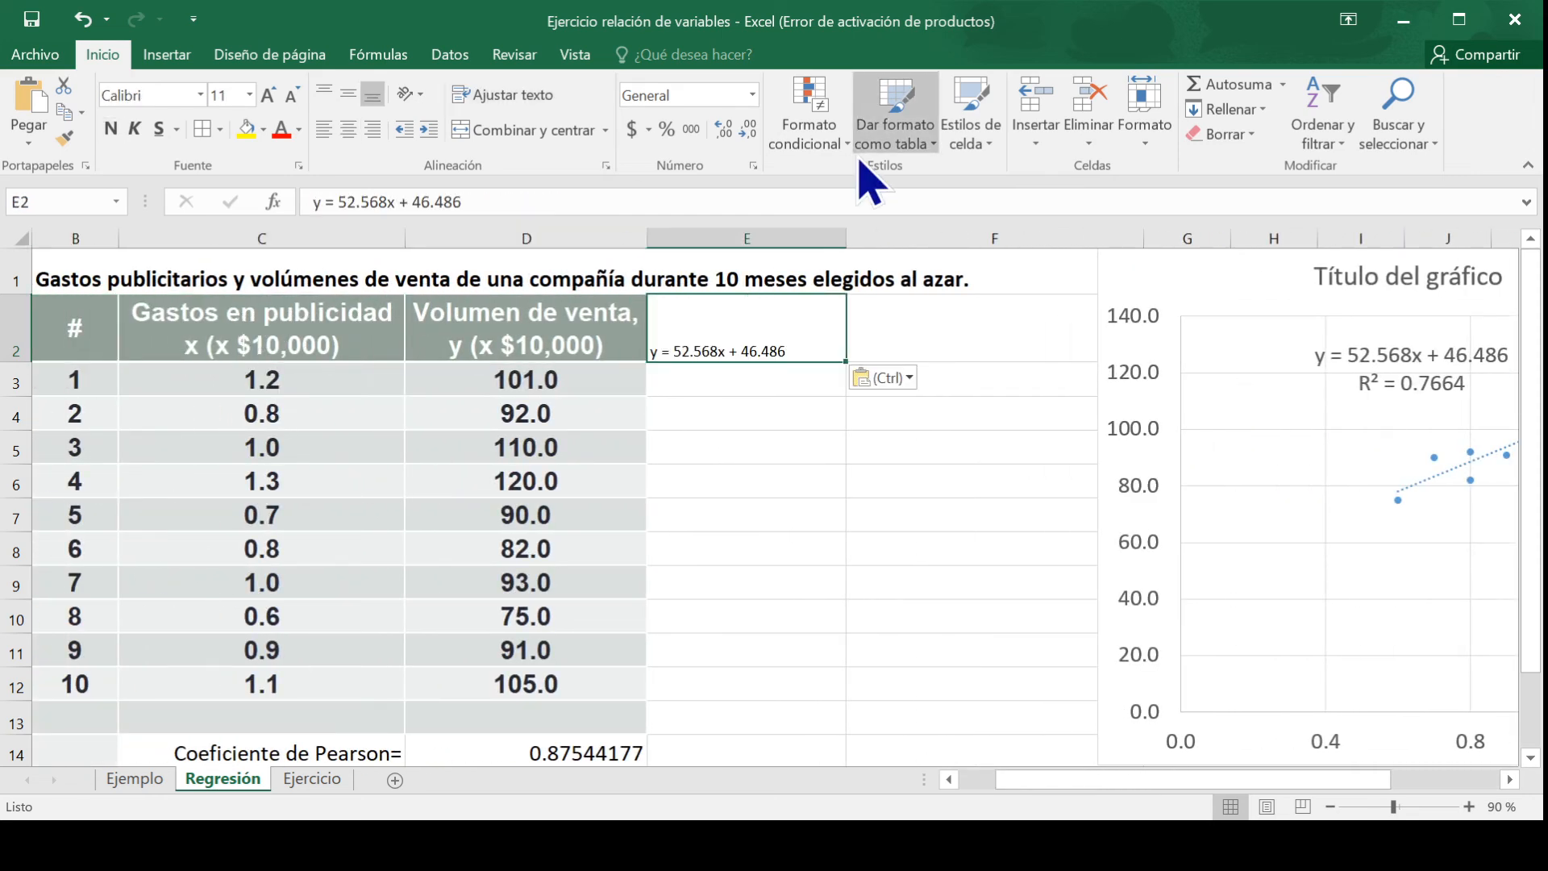
Step: Set the font size of cell E2 to 18 and widen column E to fit the equation
{"action": "left_click", "coordinate": [242, 95]}
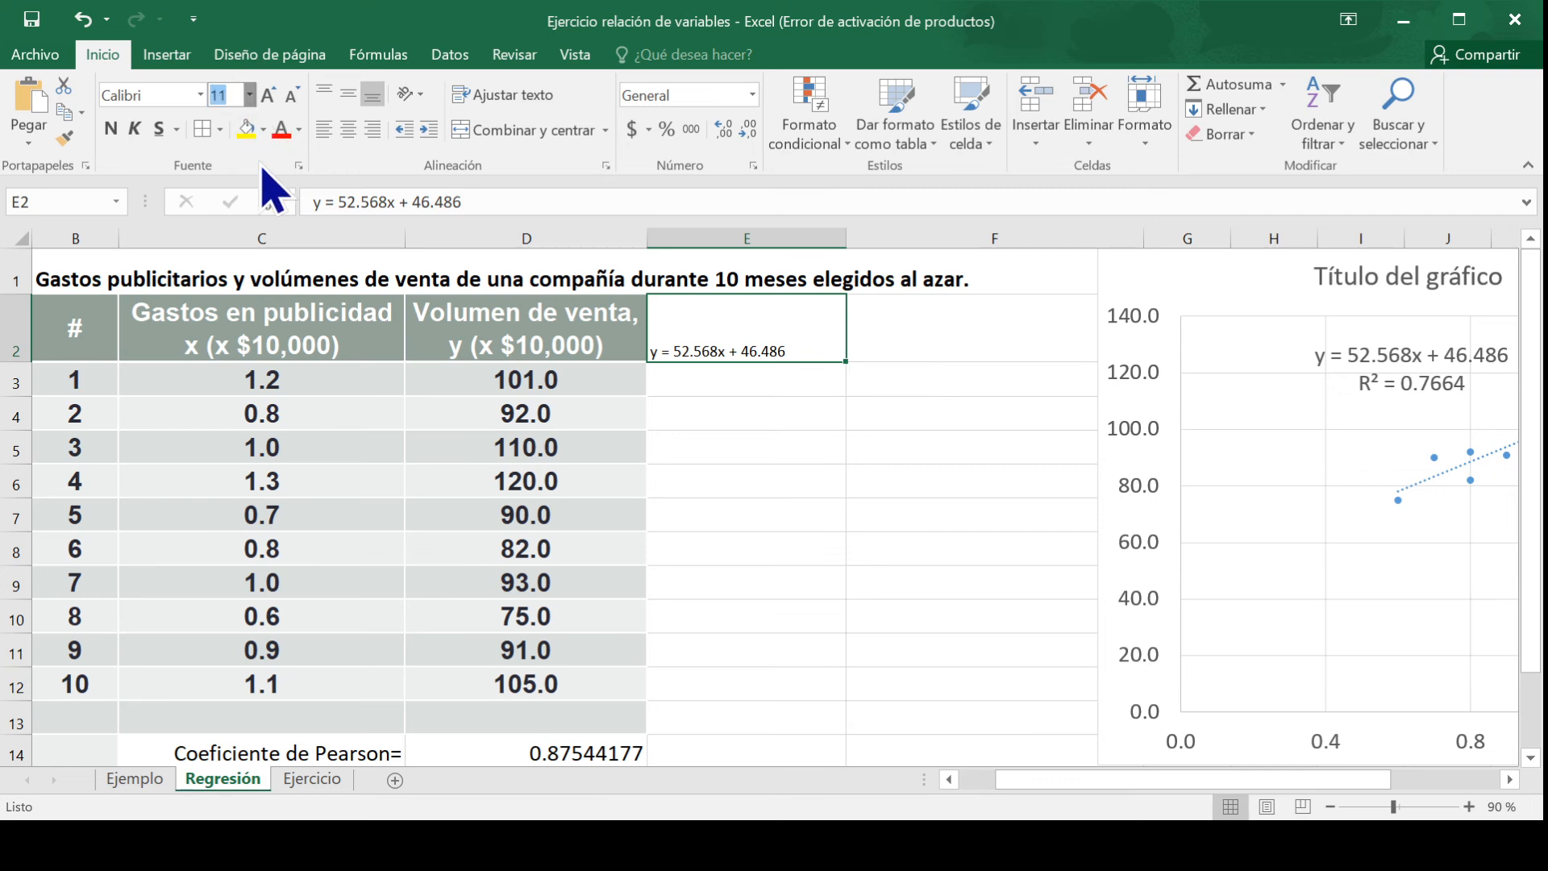
{"action": "type", "text": "18"}
{"action": "key", "text": "Return"}
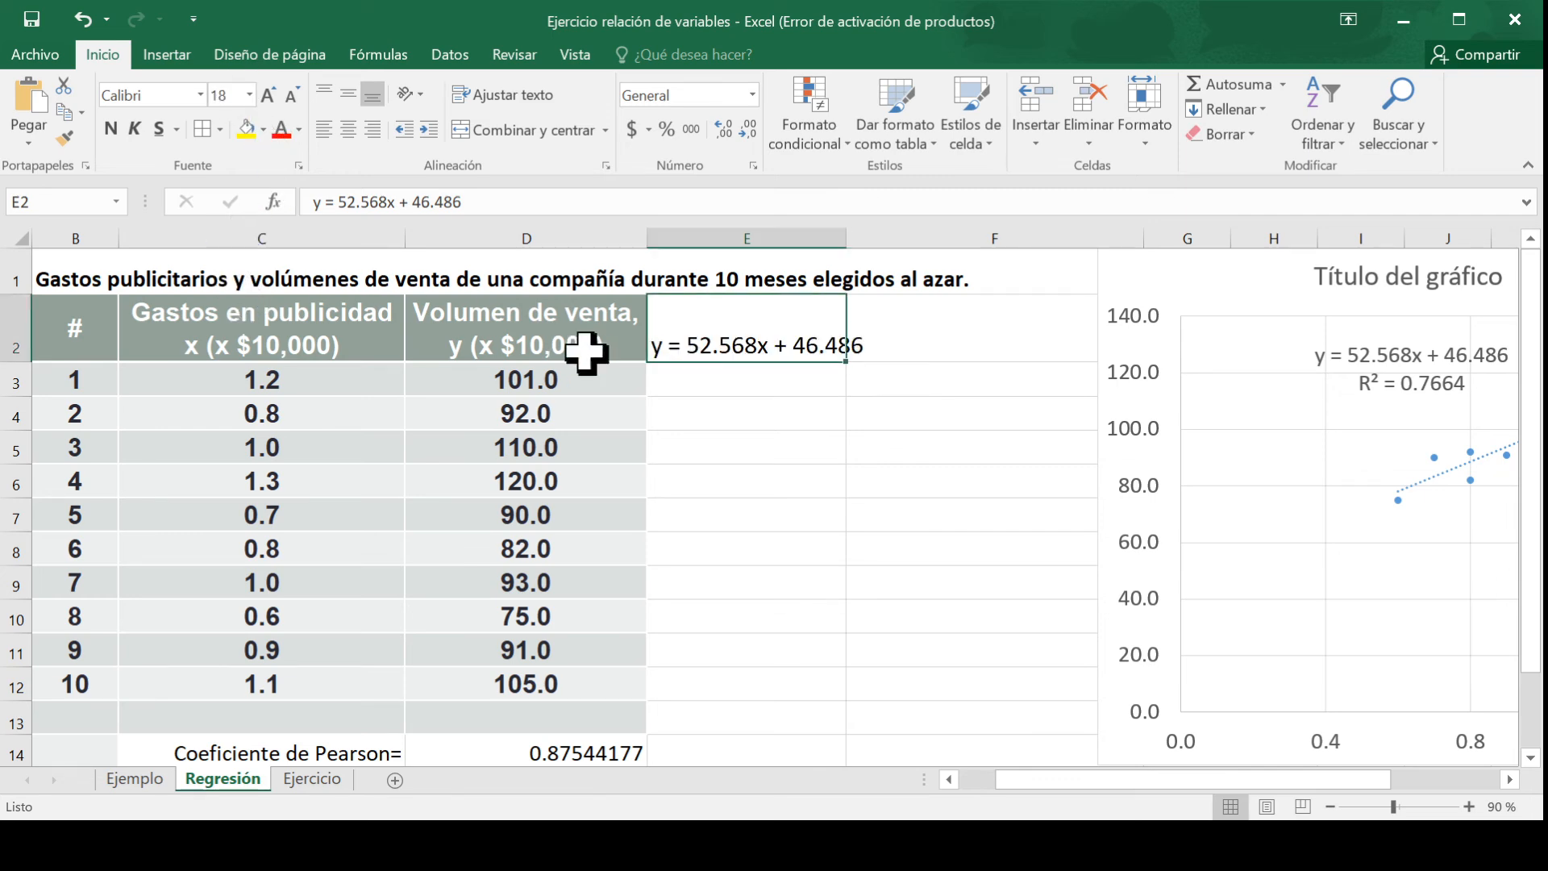
{"action": "left_click_drag", "start_coordinate": [849, 242], "coordinate": [904, 241]}
{"action": "left_click", "coordinate": [776, 381]}
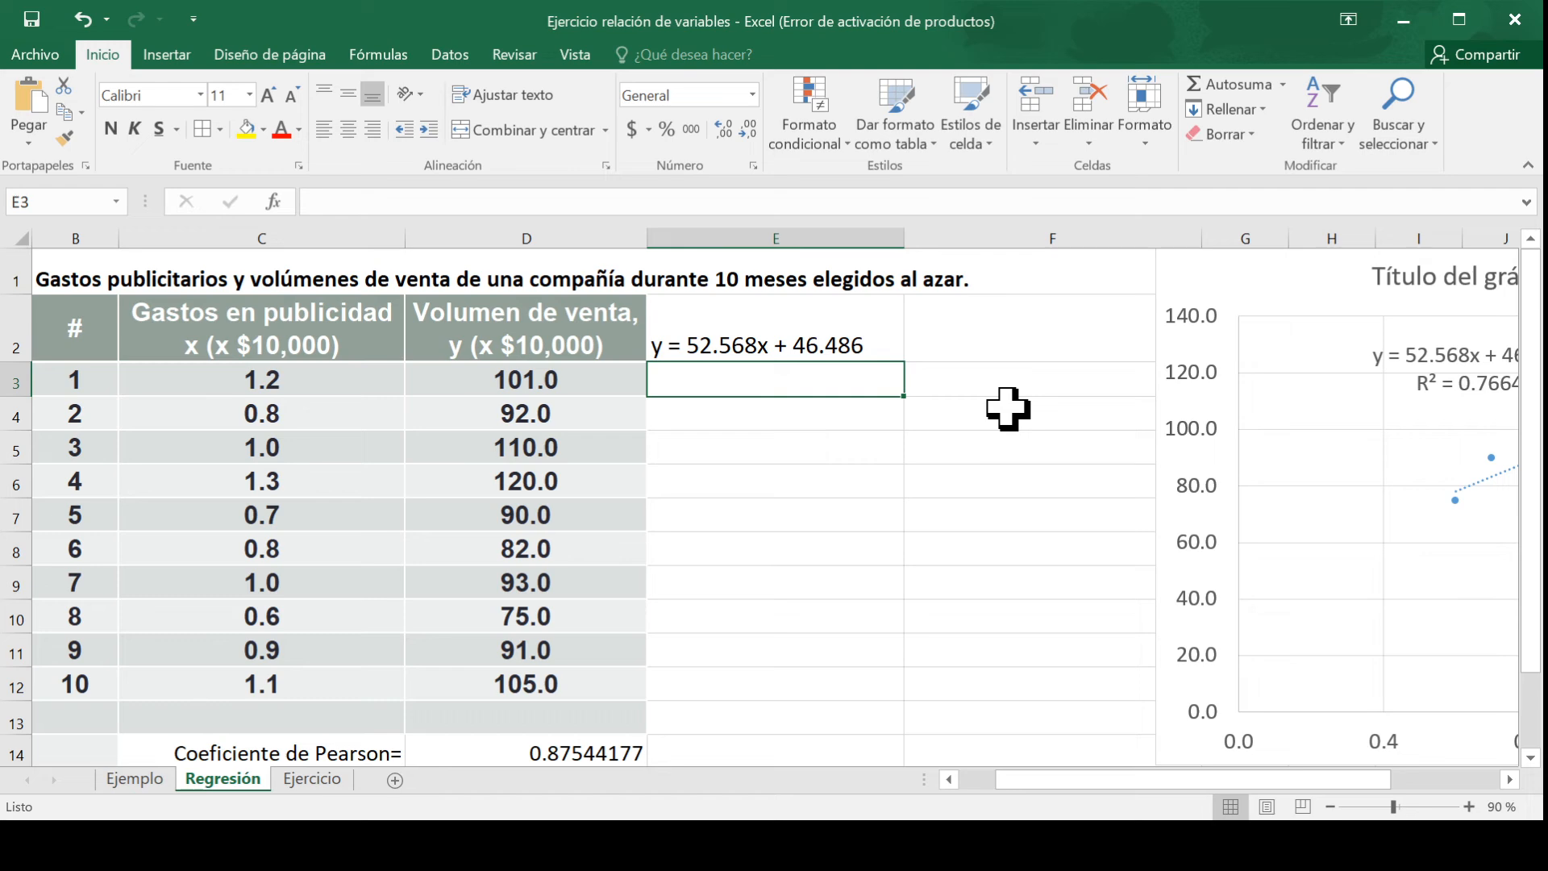
Step: Reorder the equation in cell E2 so that the intercept comes first: y = 46.486+52.568x
{"action": "double_click", "coordinate": [793, 344]}
{"action": "left_click_drag", "start_coordinate": [798, 347], "coordinate": [874, 342]}
{"action": "key", "text": "ctrl+c"}
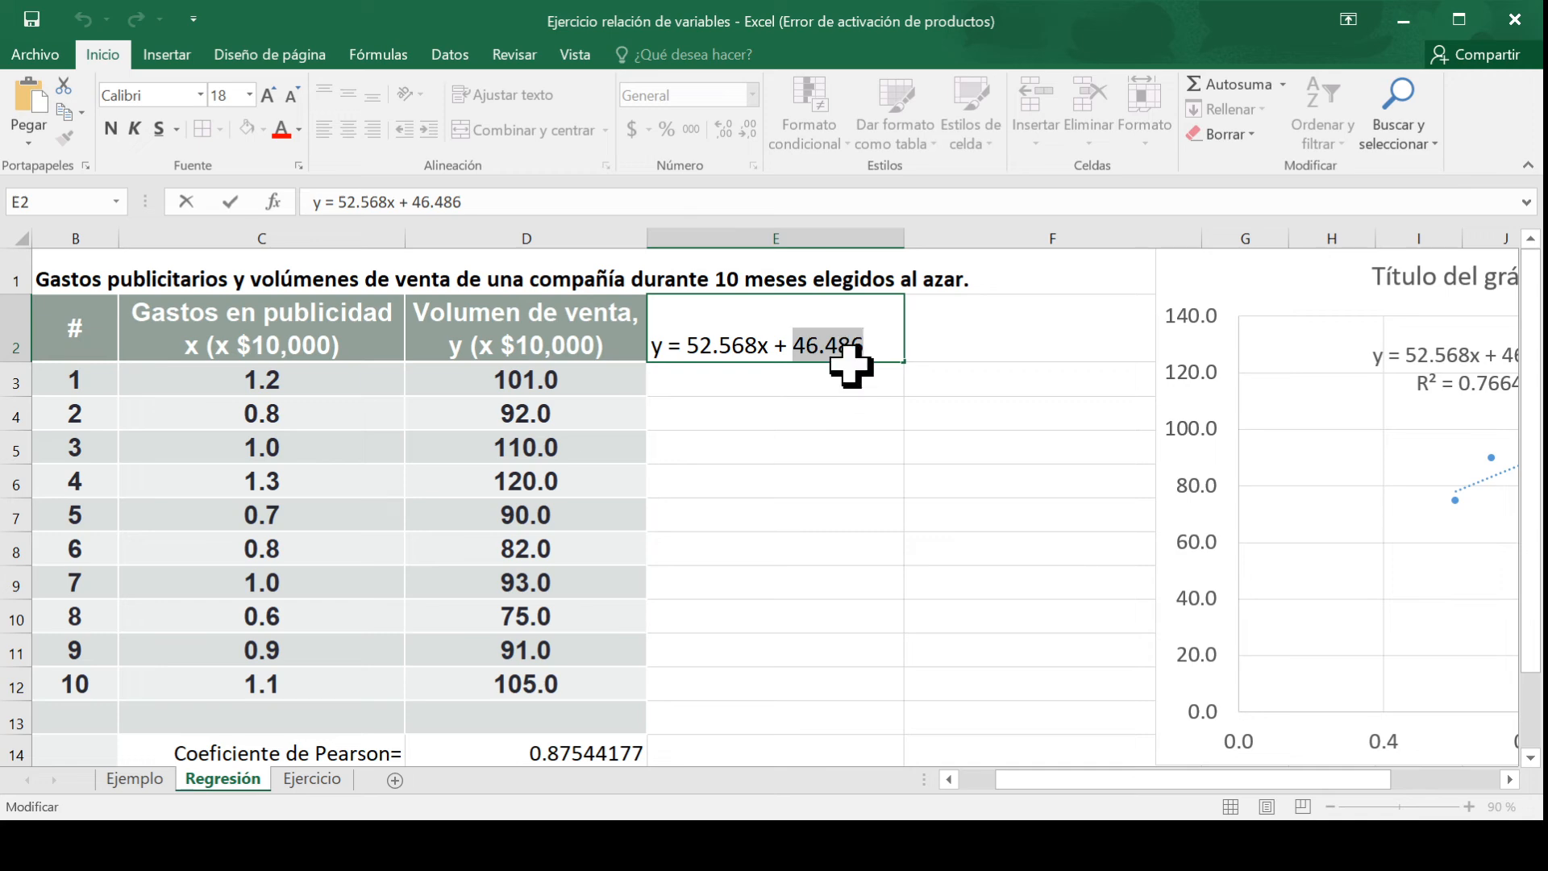
{"action": "key", "text": "BackSpace"}
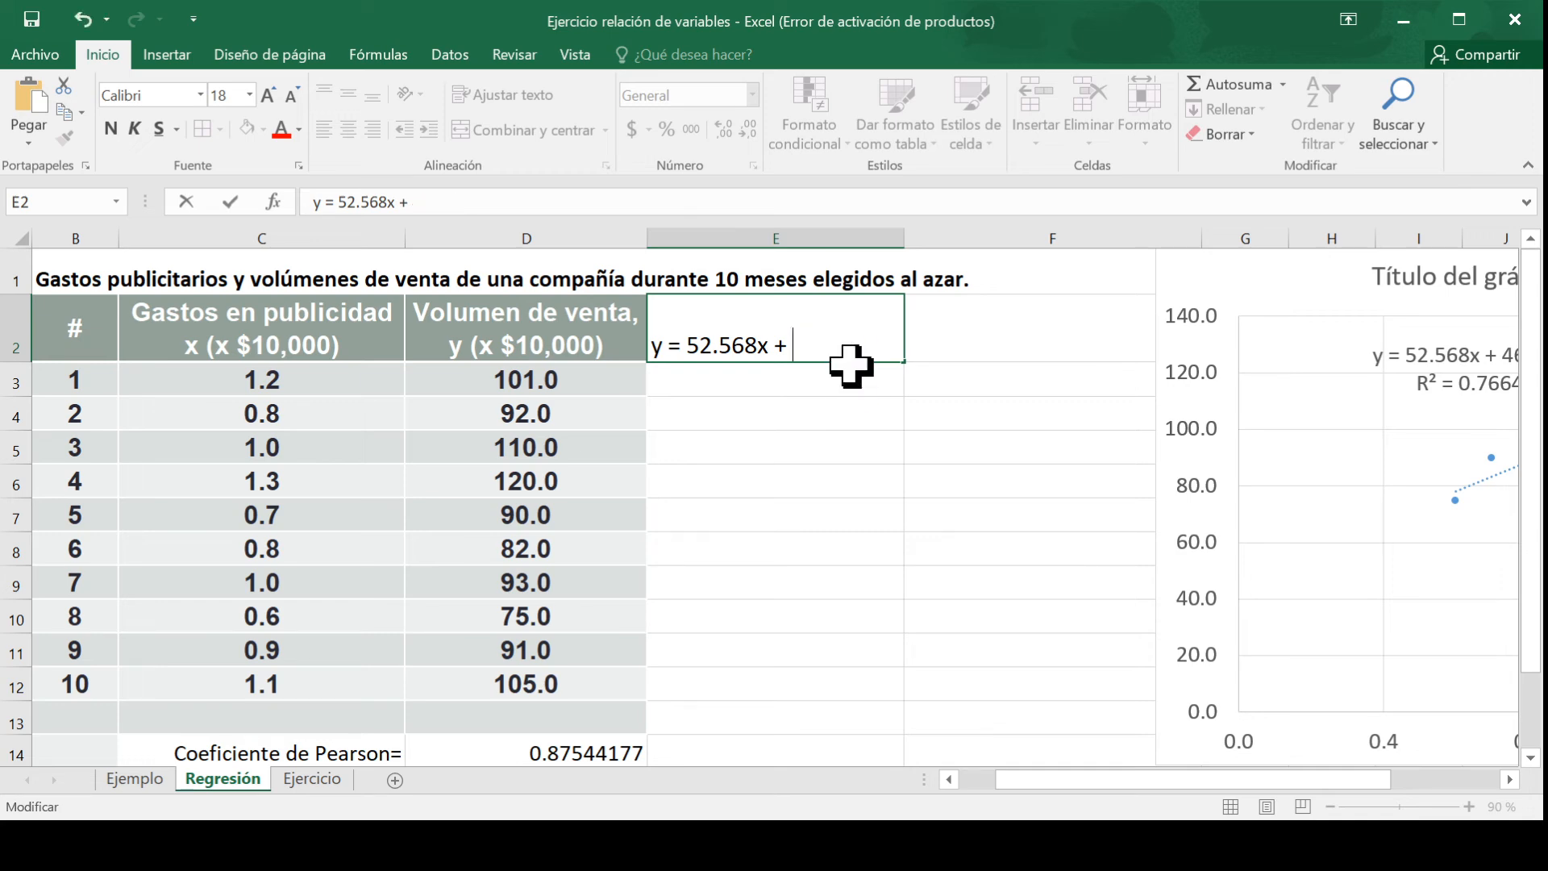
{"action": "left_click", "coordinate": [688, 347]}
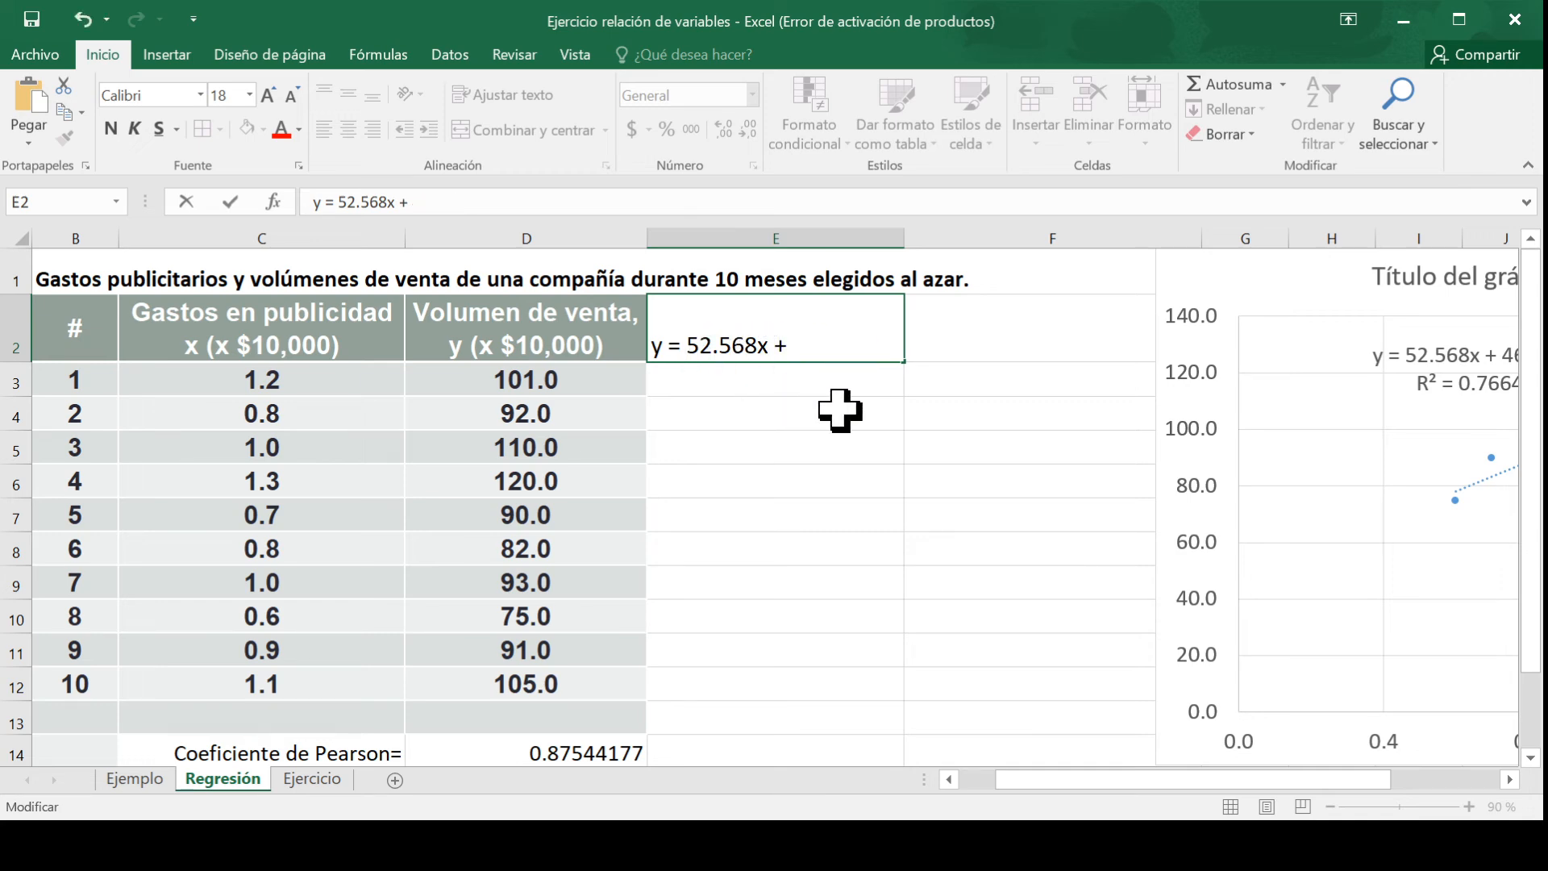
{"action": "key", "text": "ctrl+v"}
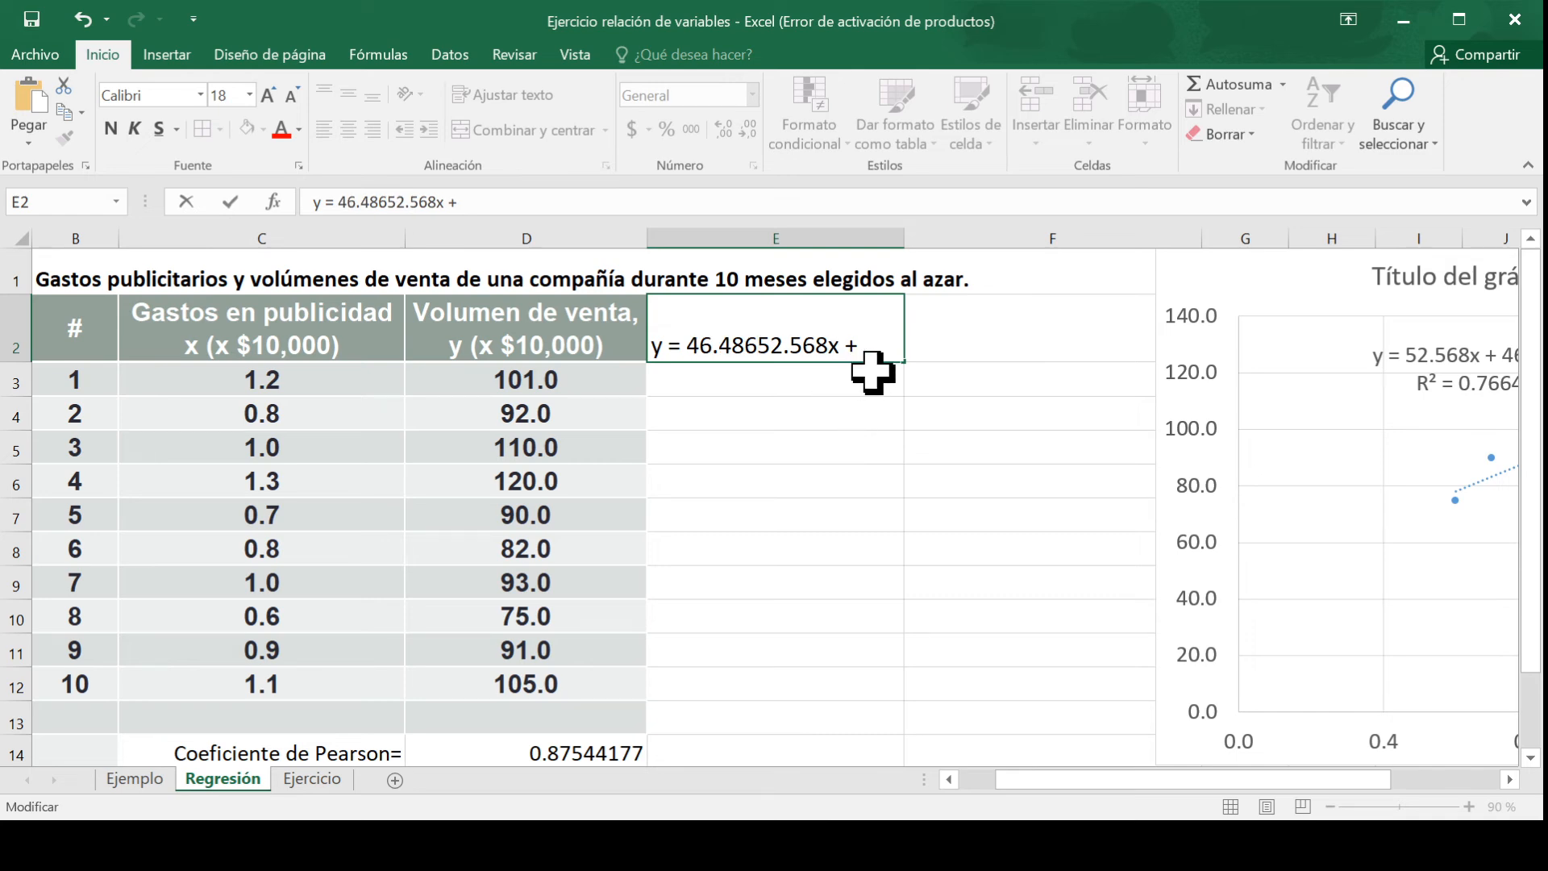
{"action": "type", "text": "*"}
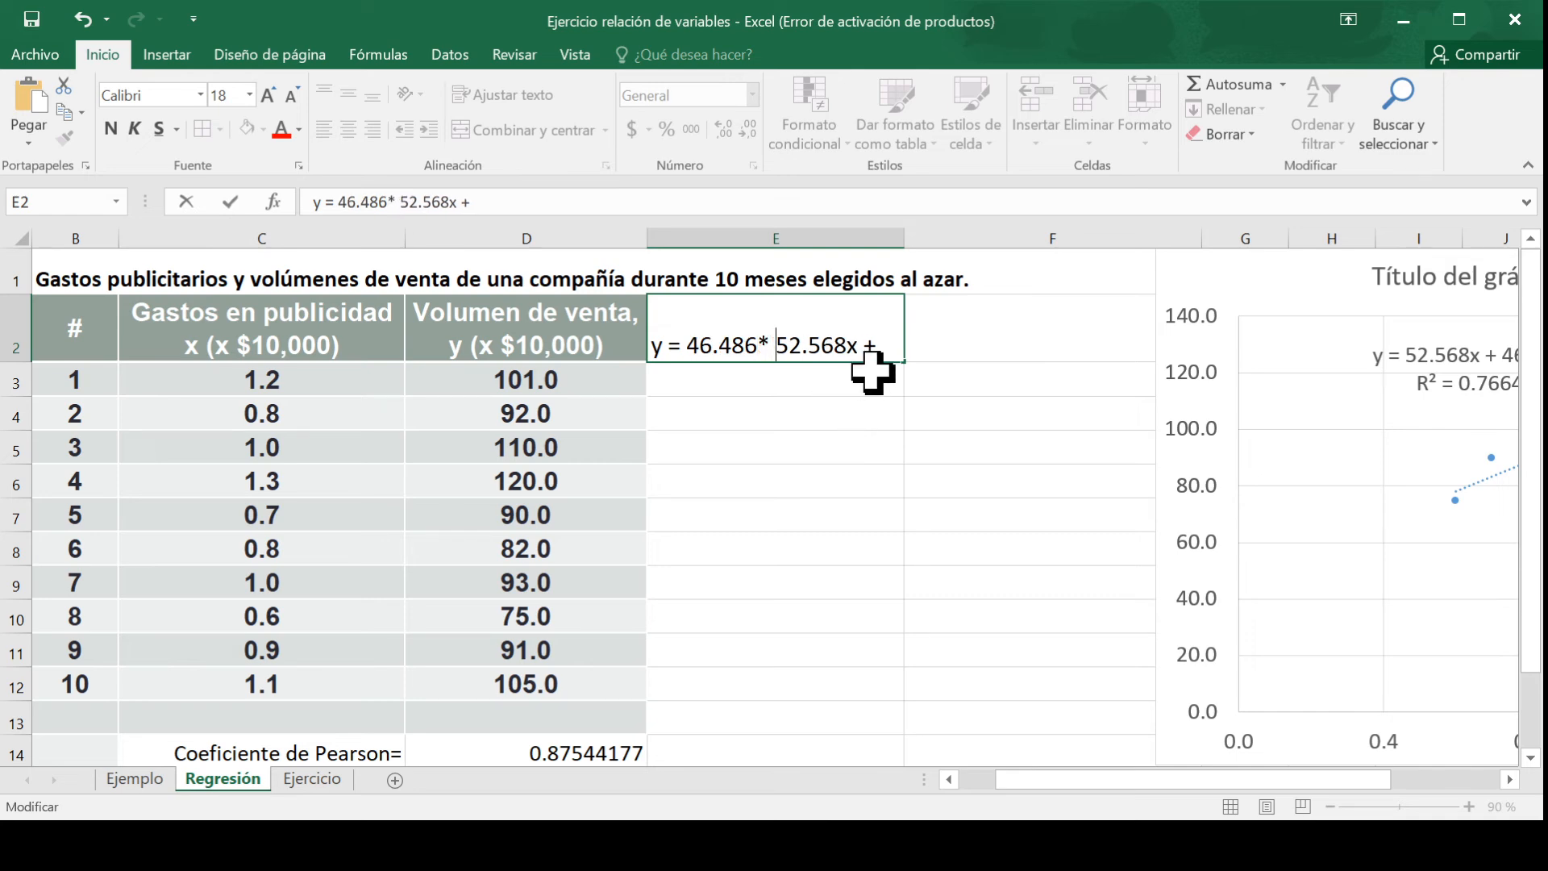
{"action": "key", "text": "BackSpace"}
{"action": "key", "text": "BackSpace"}
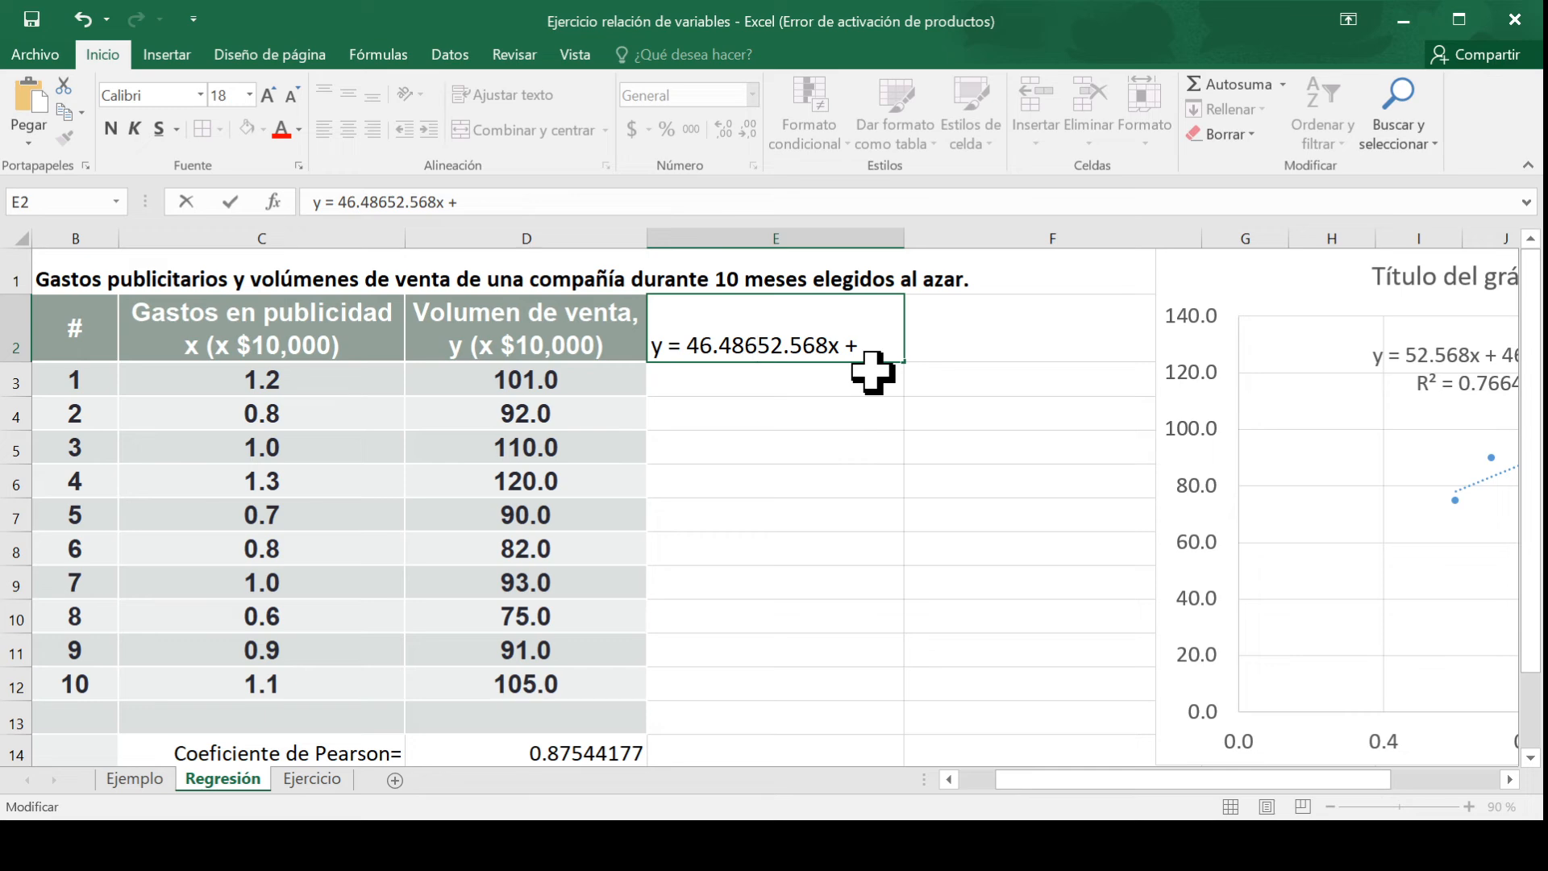
{"action": "type", "text": "+"}
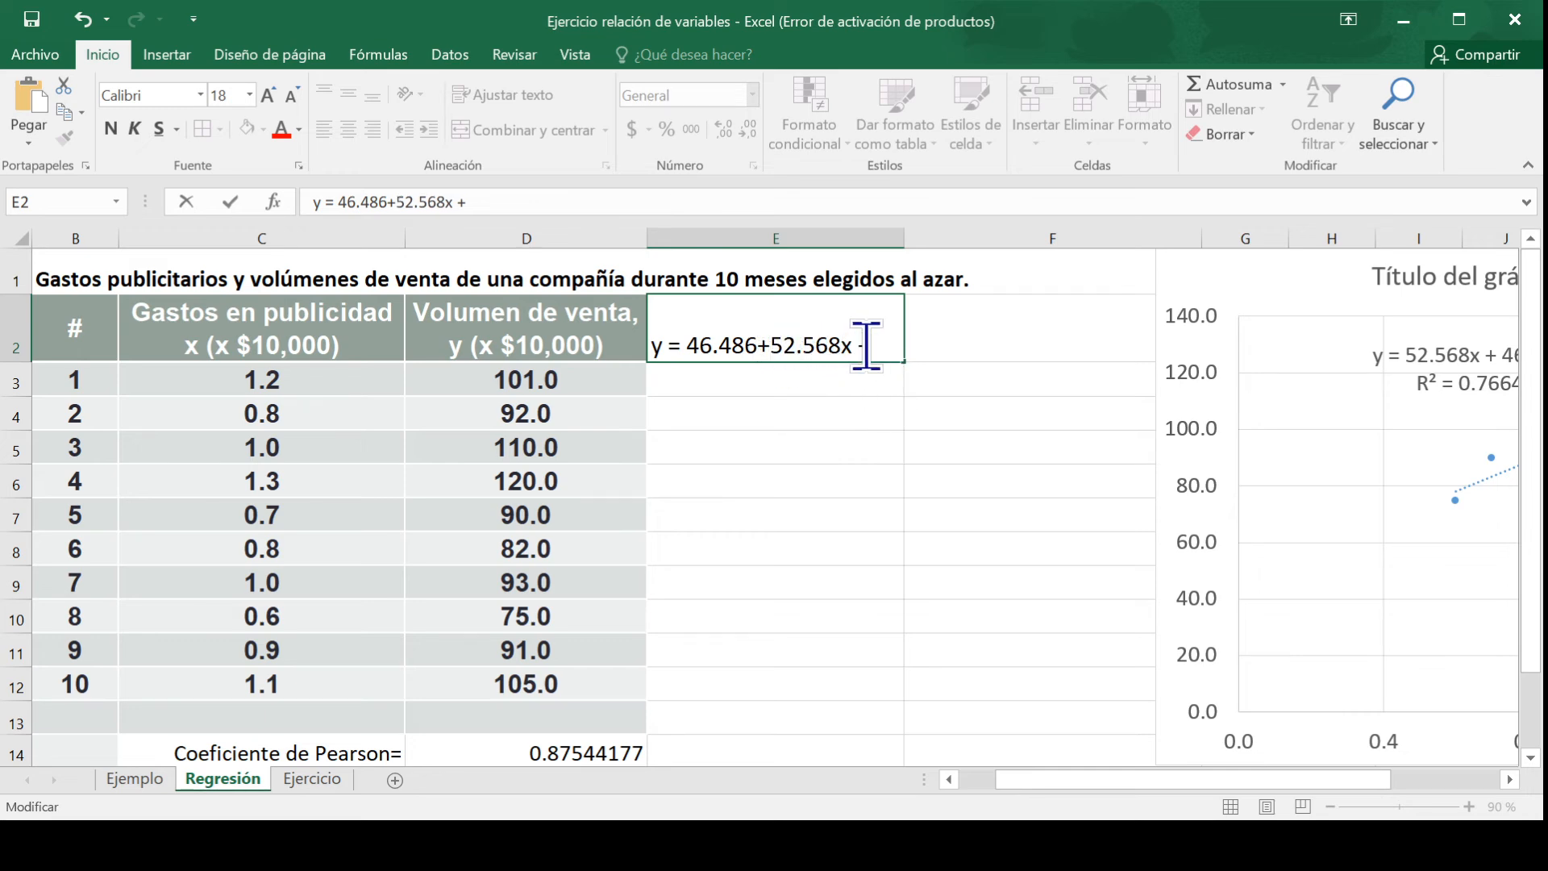
{"action": "left_click", "coordinate": [868, 347]}
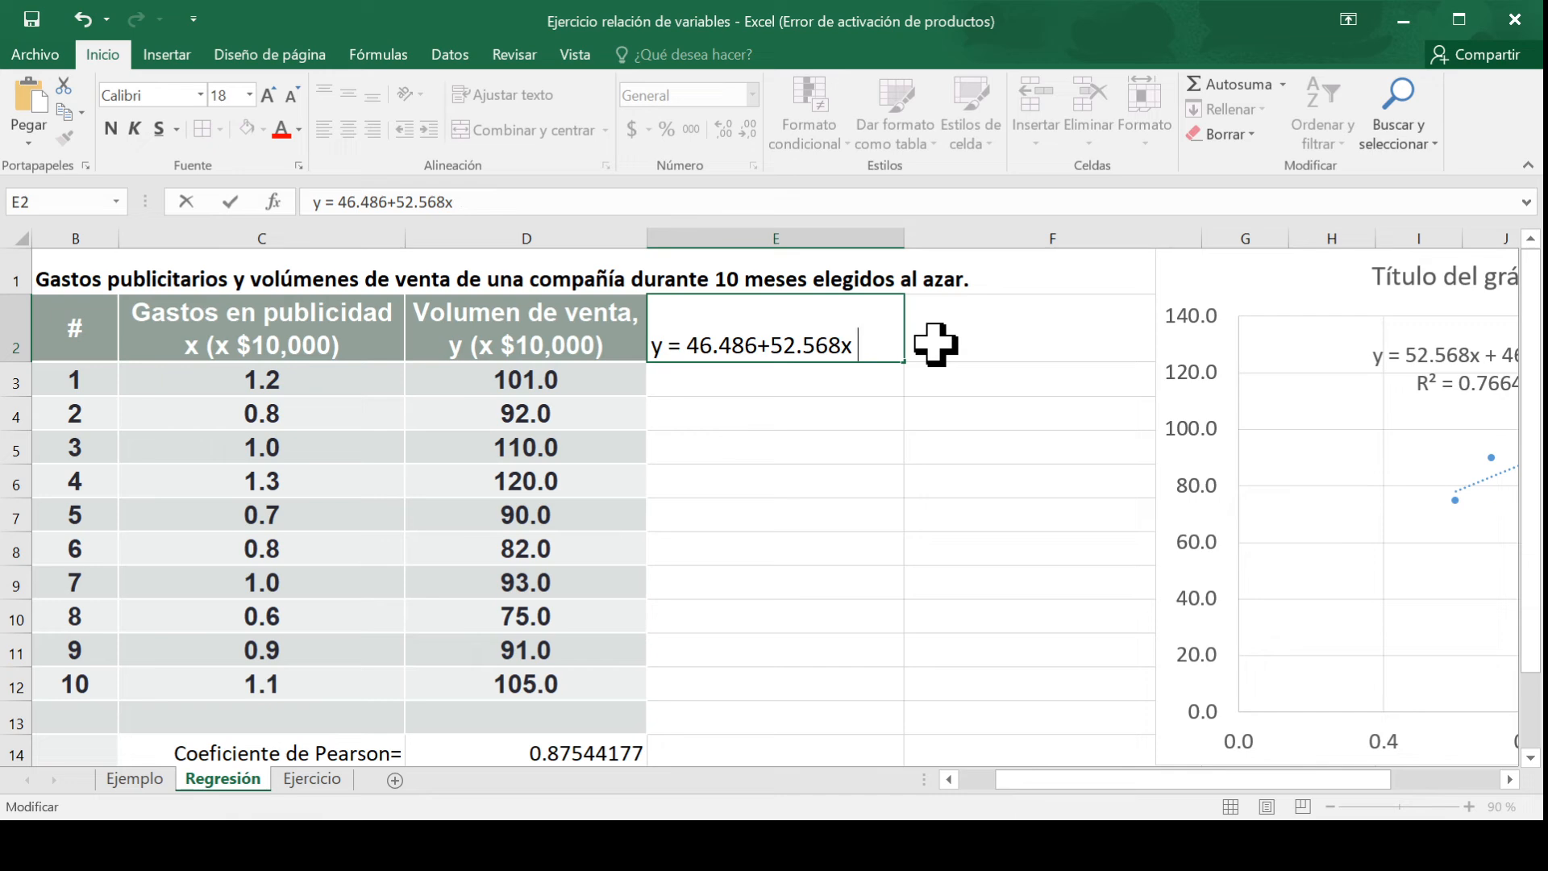
{"action": "left_click", "coordinate": [840, 387]}
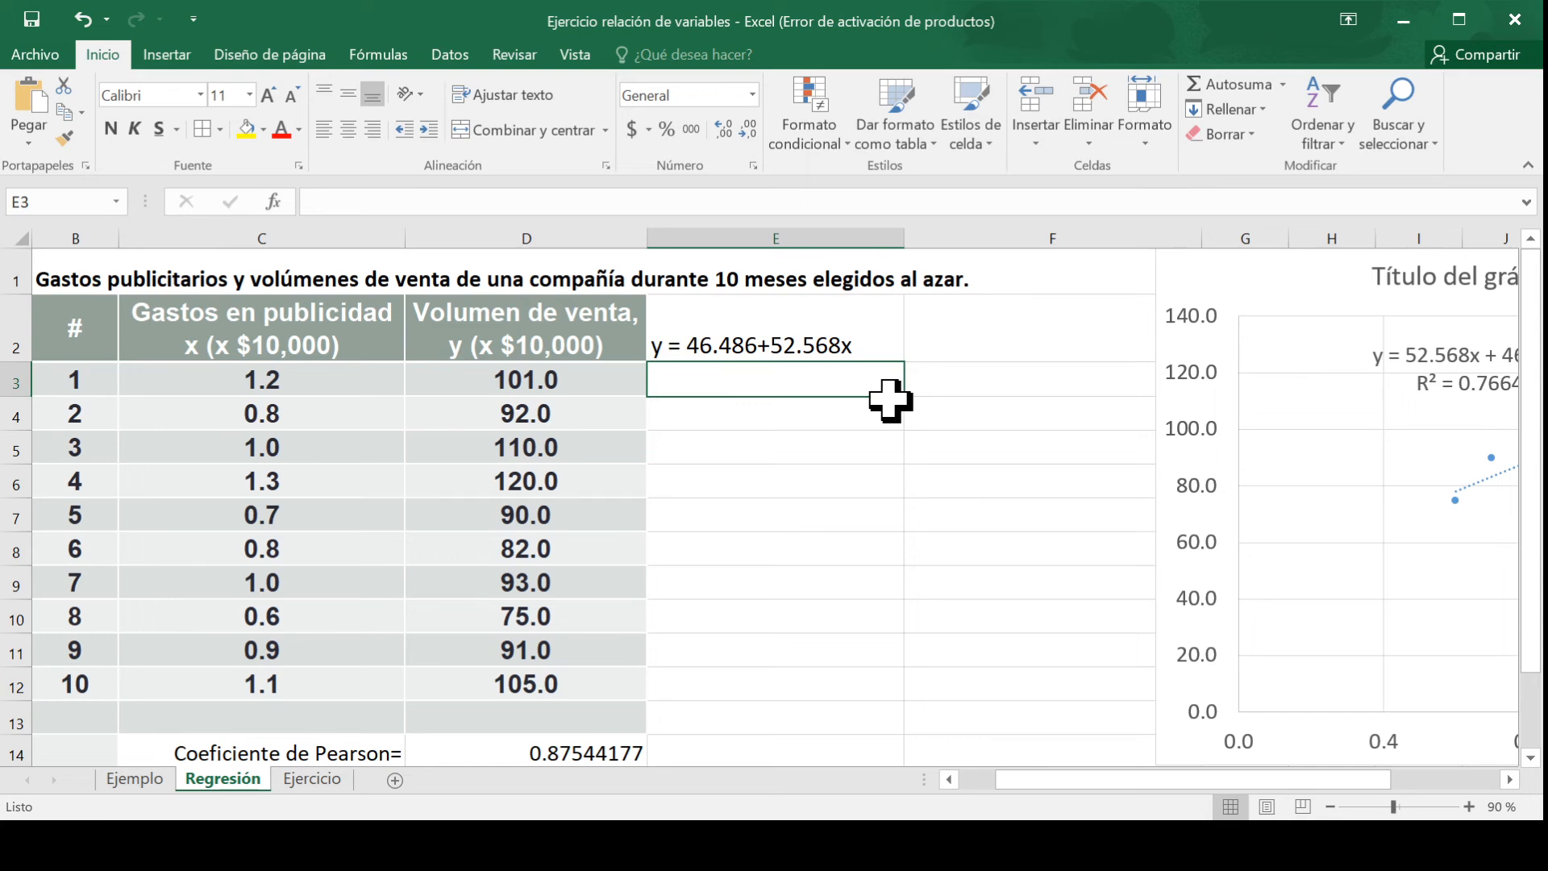
Step: Enter the sales estimate formula =46.486+(52.56*C3) in cell E3
{"action": "type", "text": "=46.486+(52,56*"}
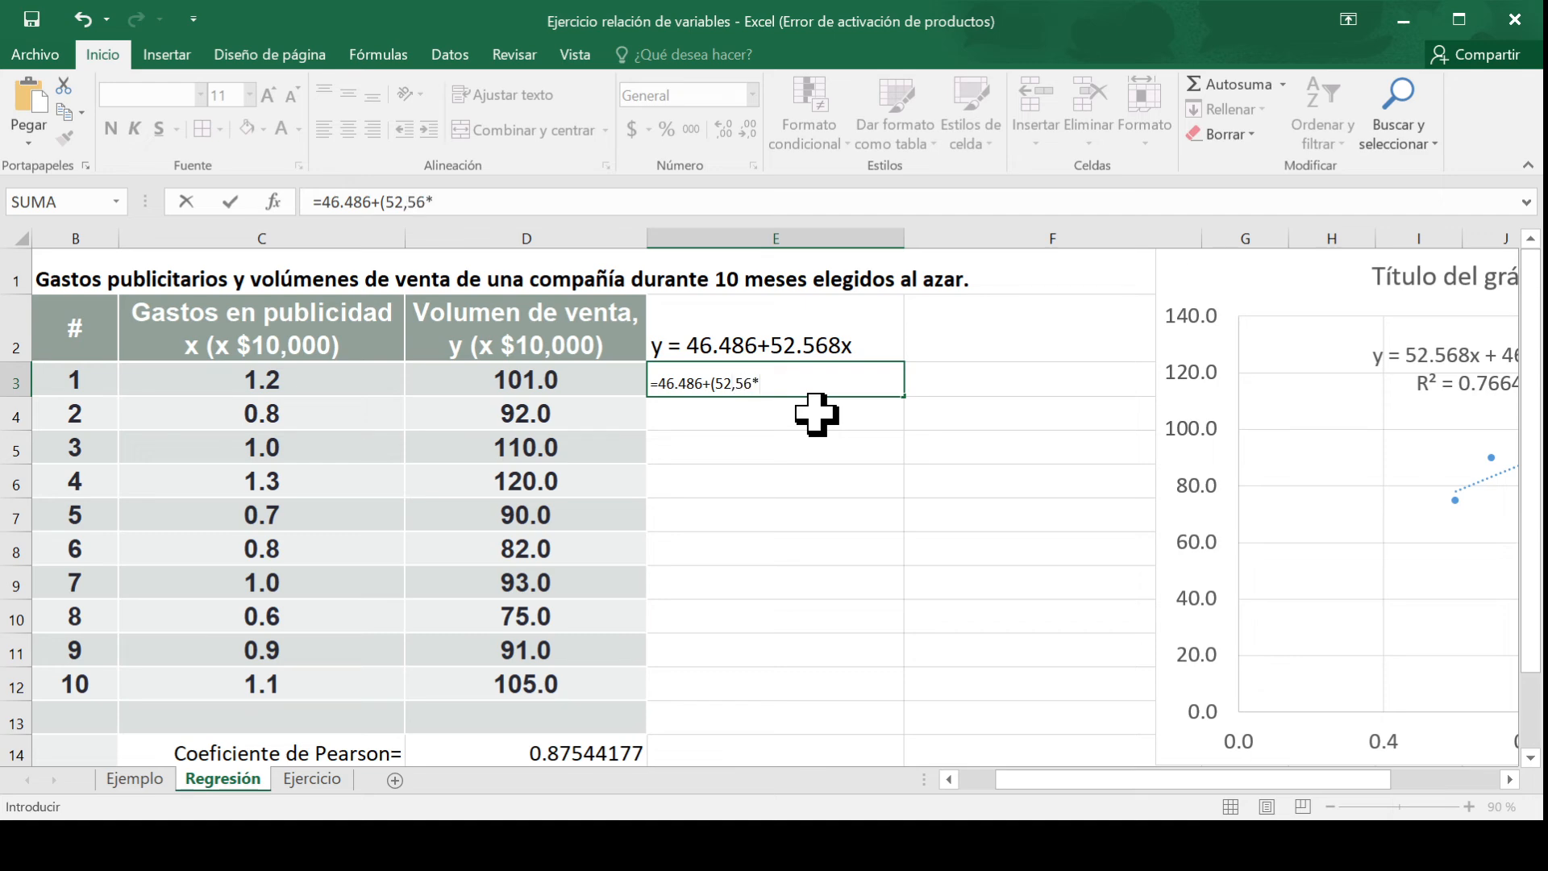
{"action": "left_click", "coordinate": [238, 375]}
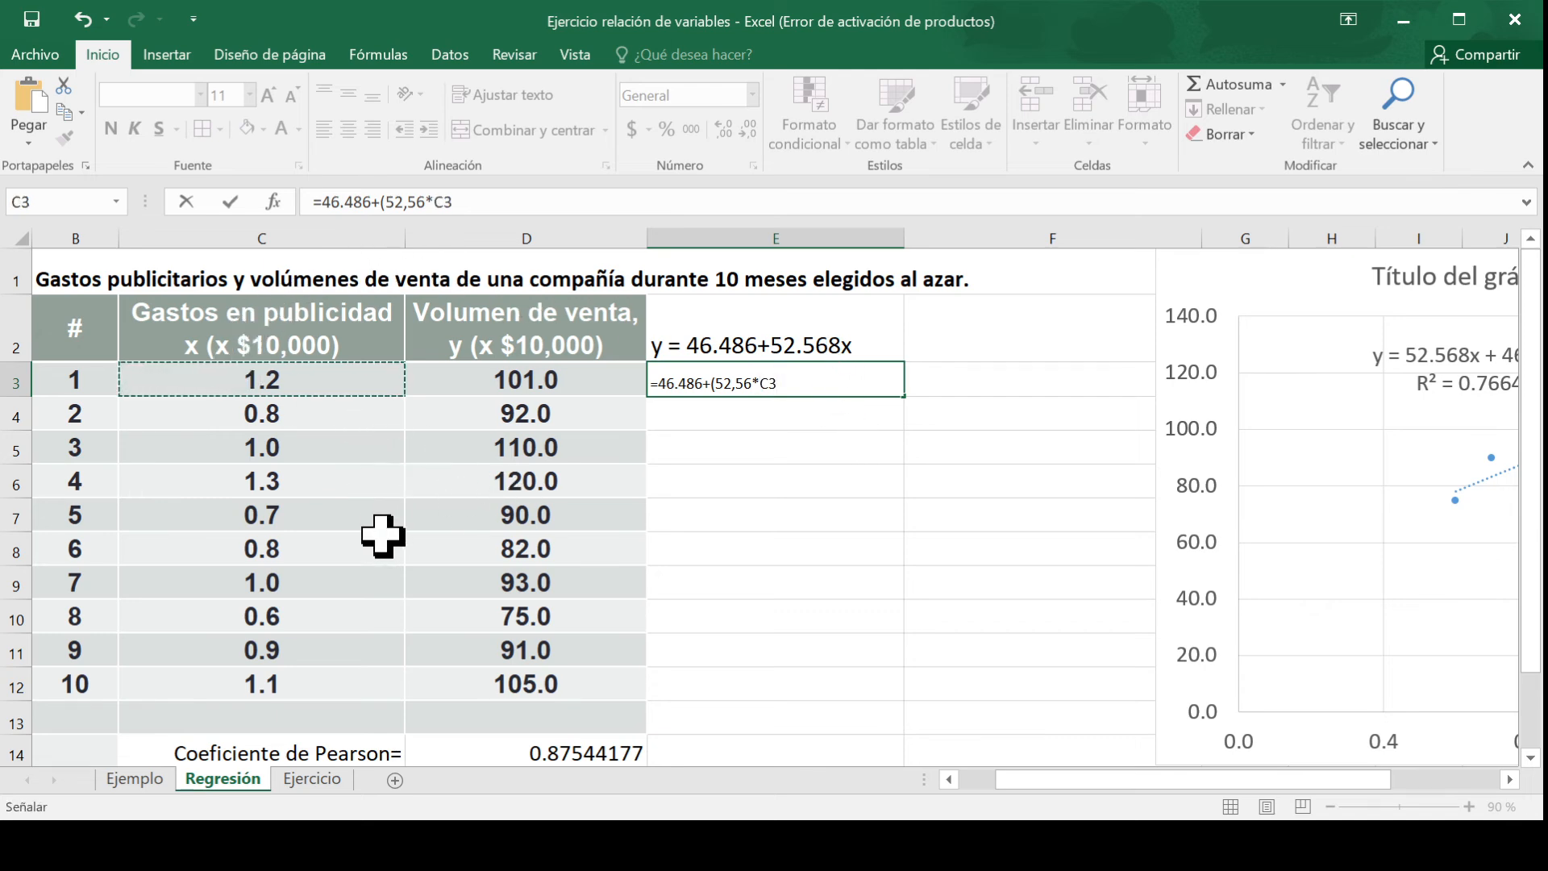
{"action": "type", "text": ")"}
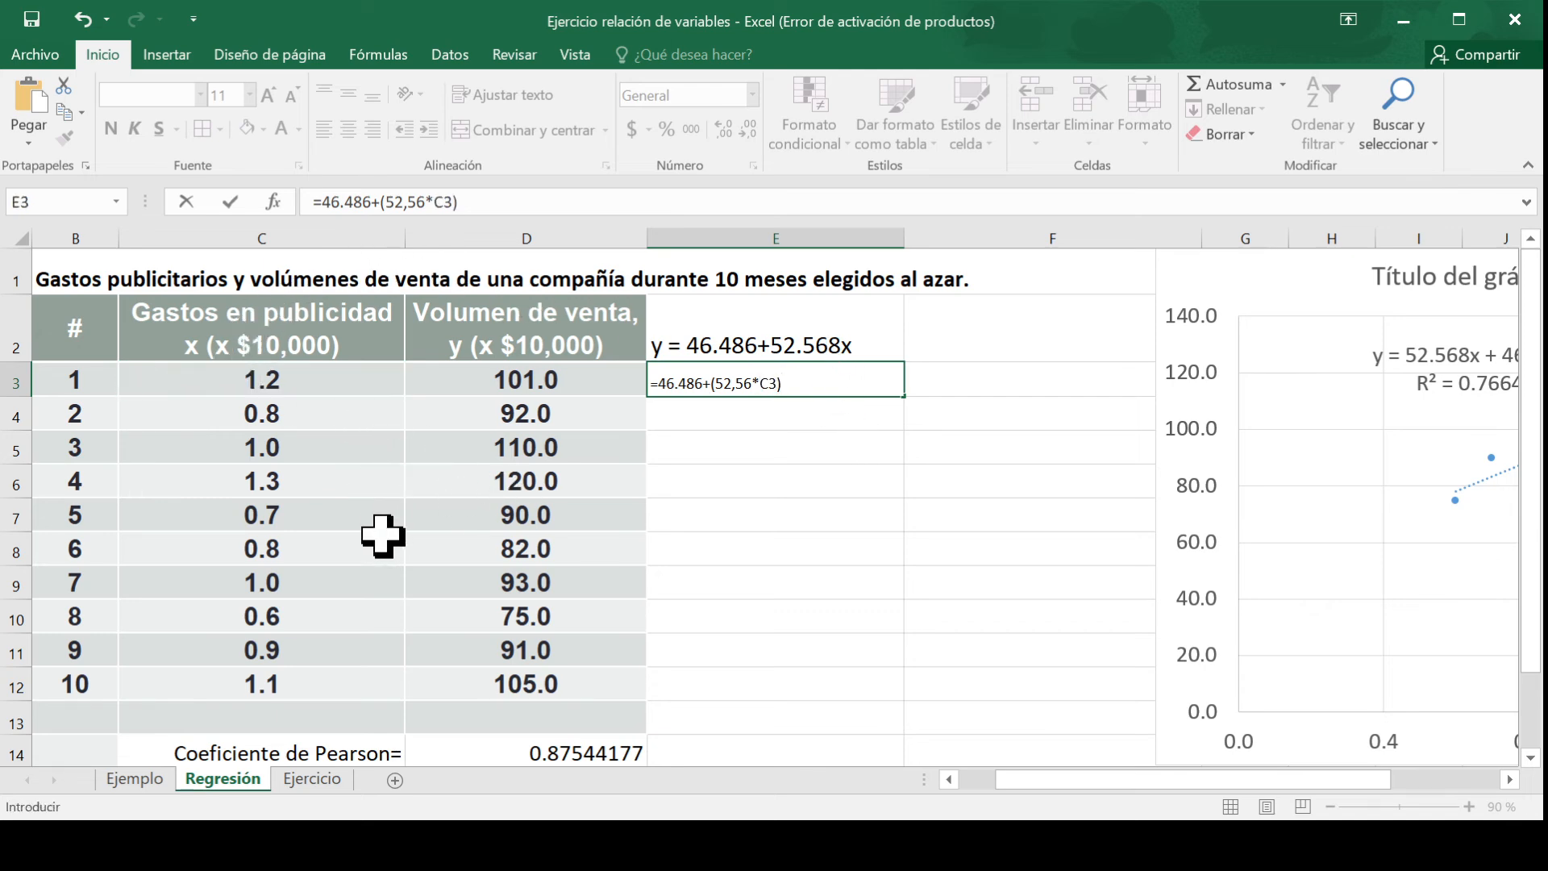
{"action": "key", "text": "Return"}
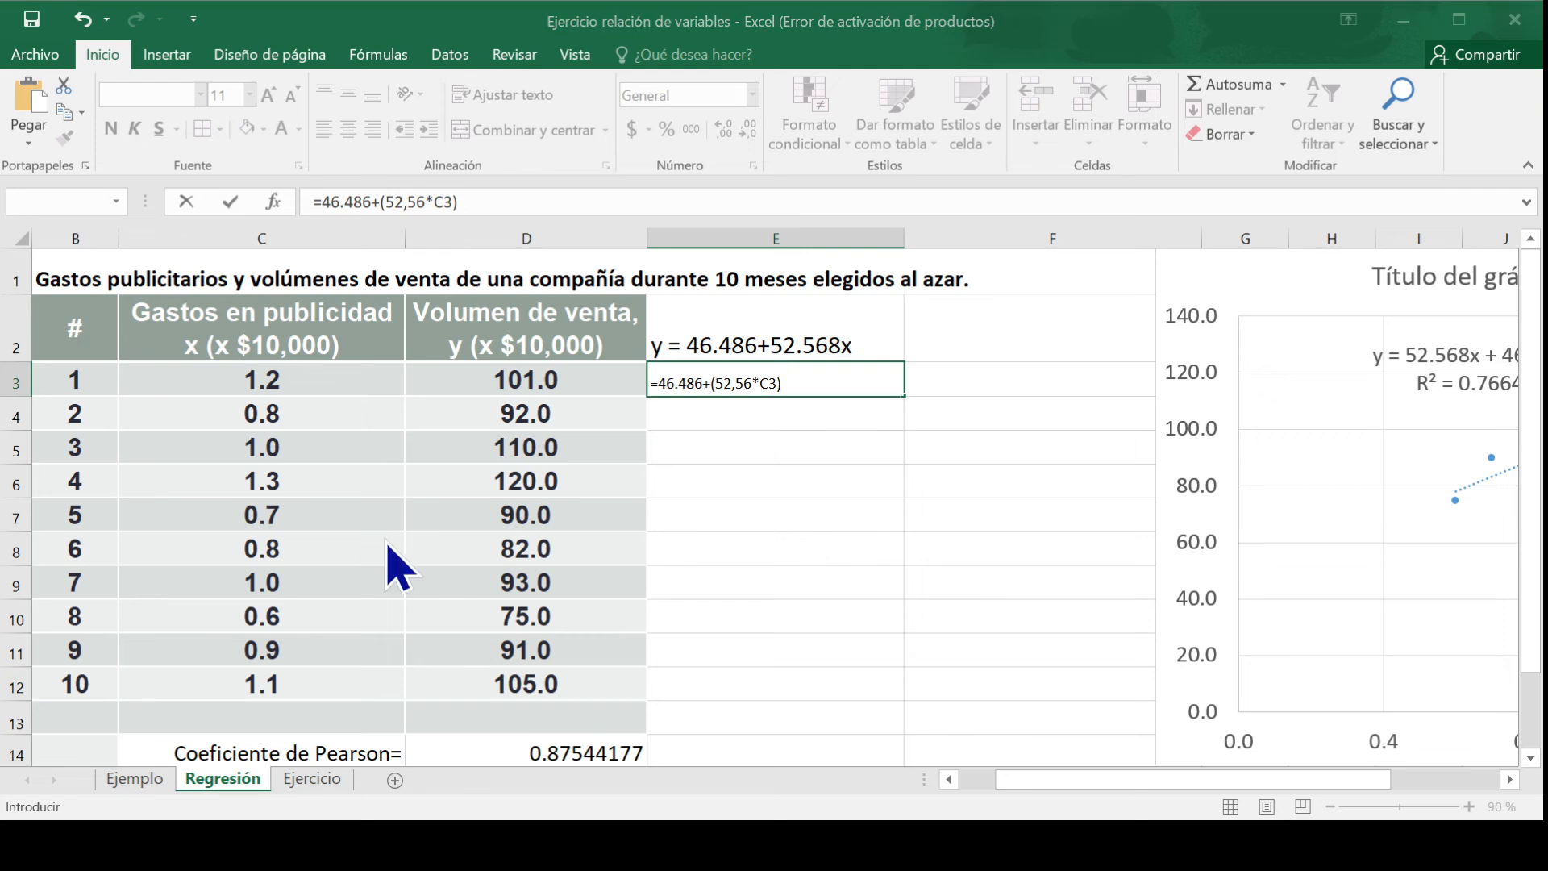
{"action": "left_click", "coordinate": [735, 556]}
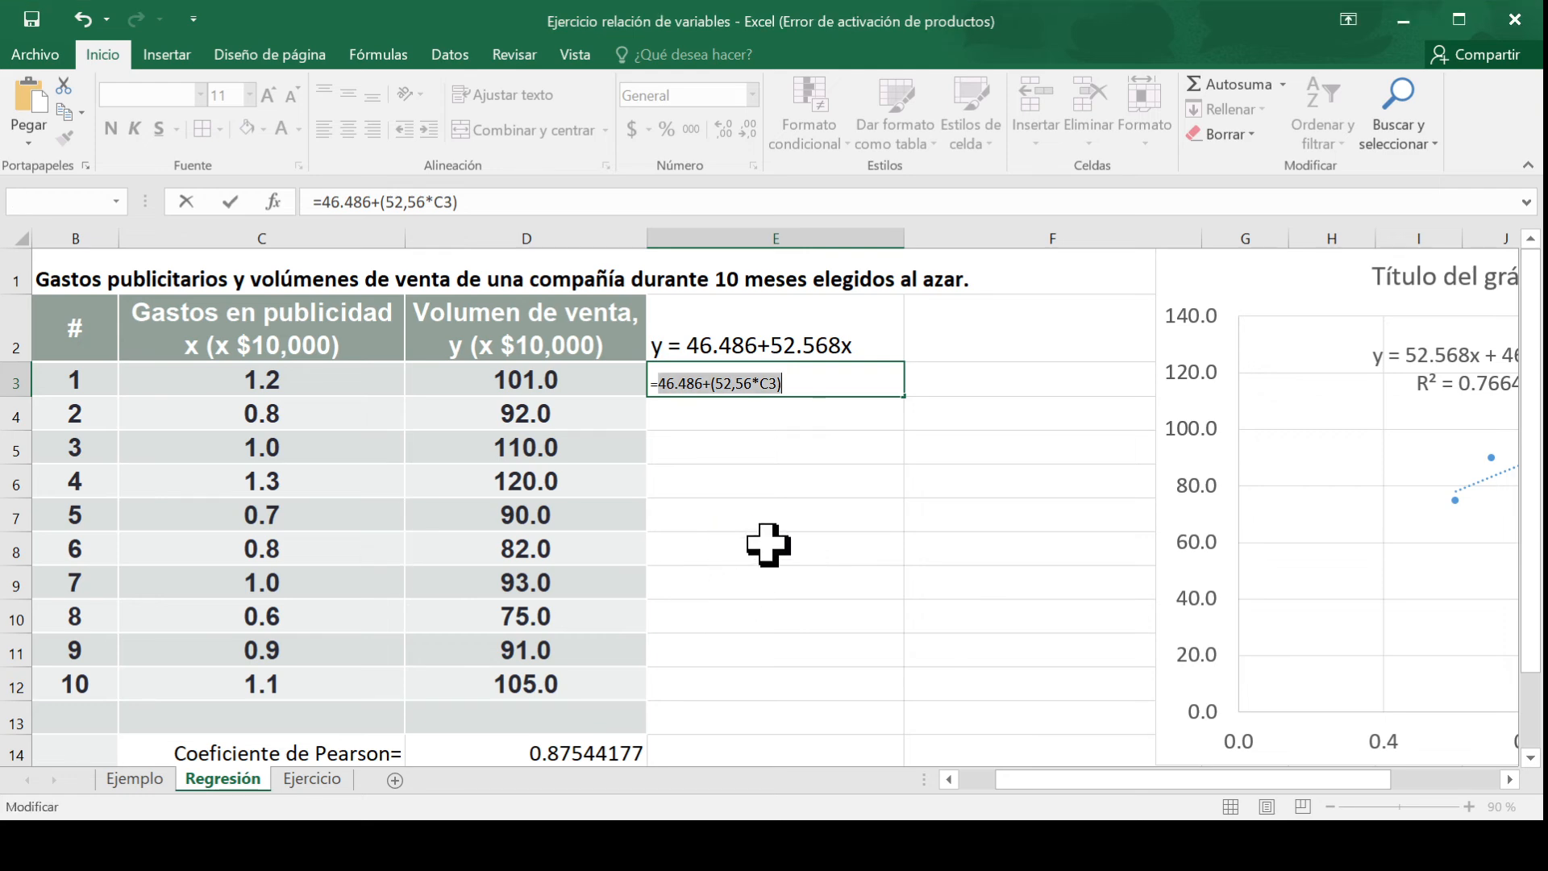
{"action": "left_click", "coordinate": [796, 391]}
{"action": "left_click", "coordinate": [738, 387]}
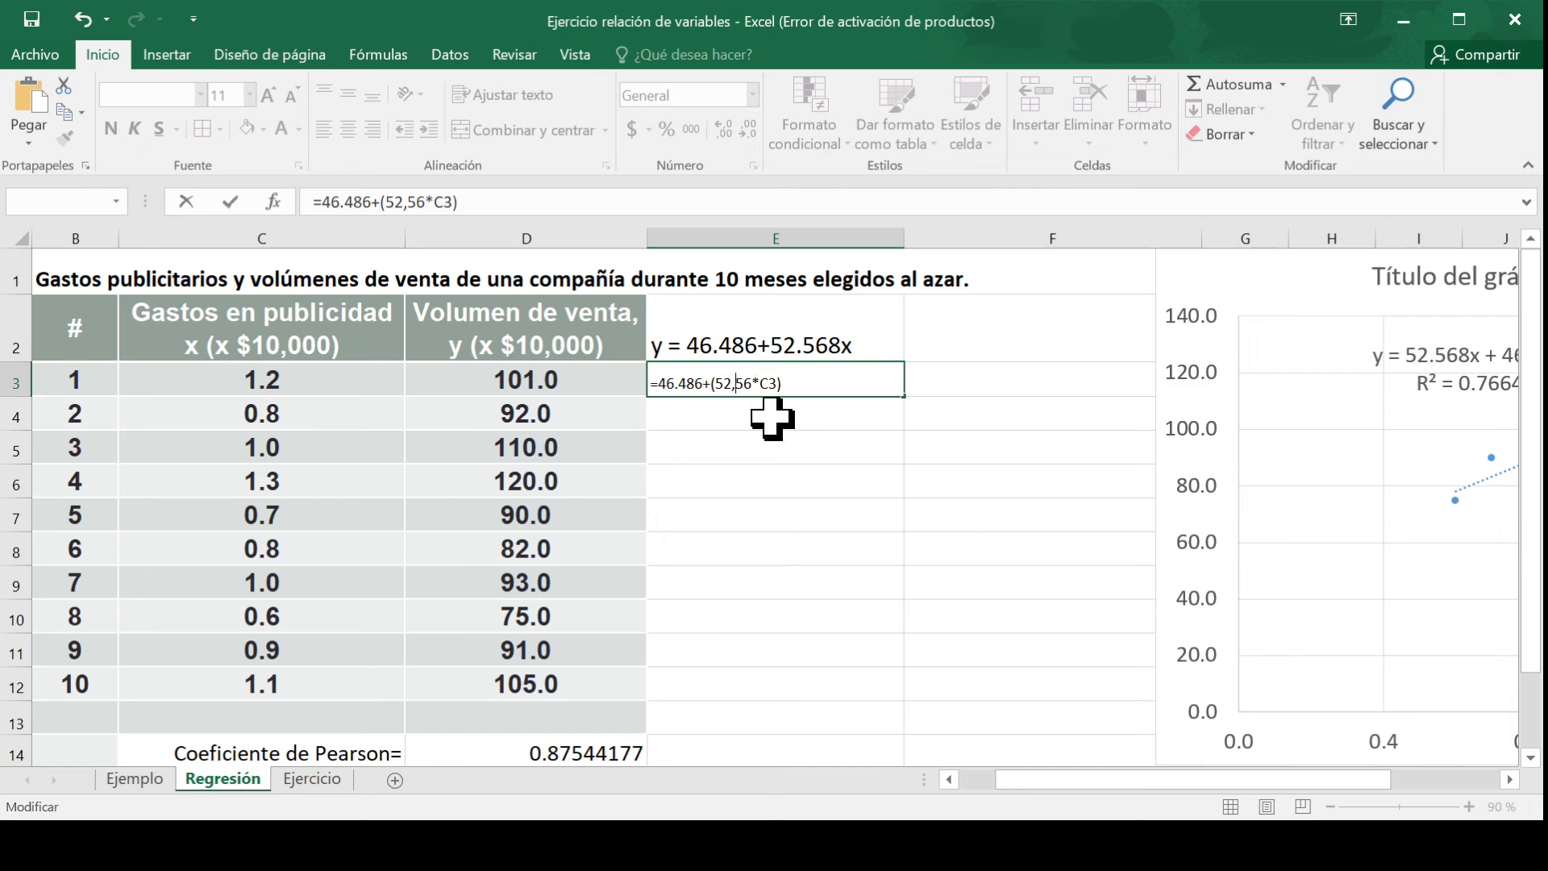
{"action": "key", "text": "BackSpace"}
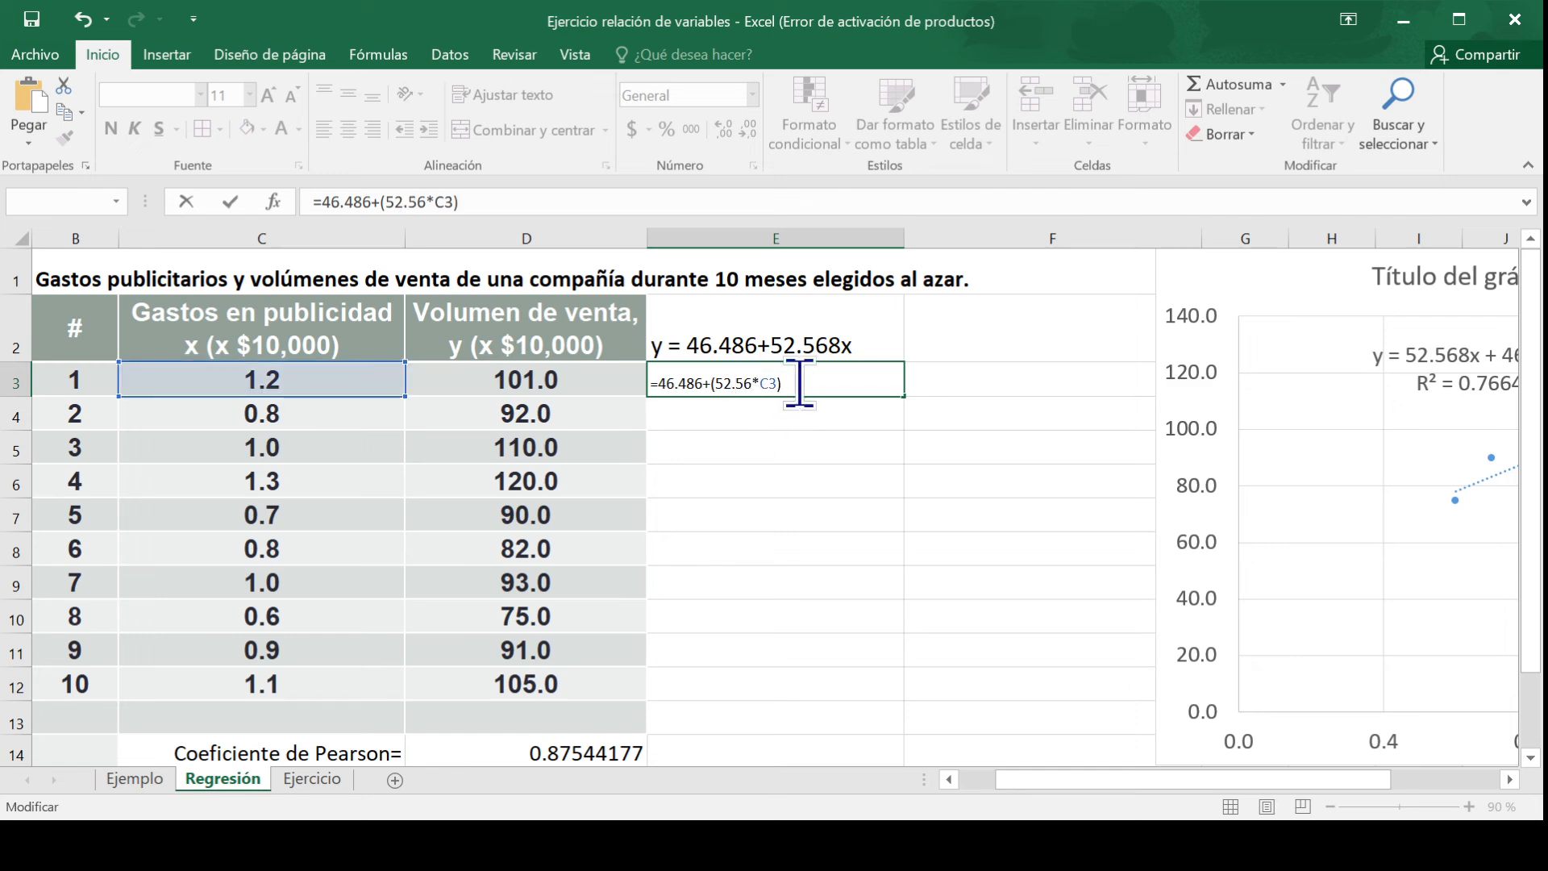
{"action": "key", "text": "Return"}
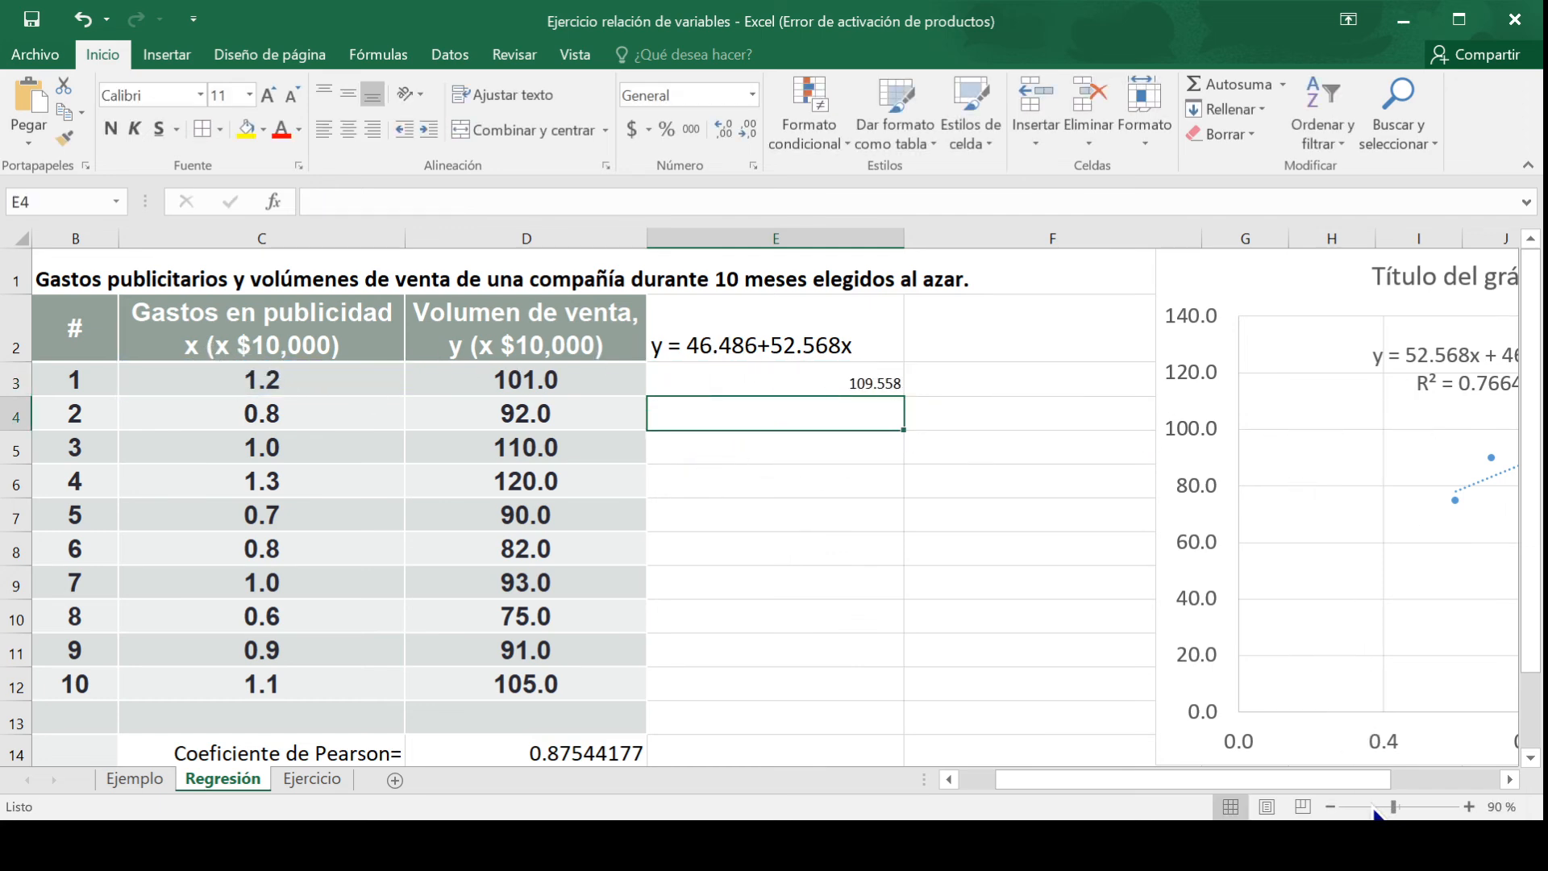
Step: Set the font size to 18 for cell E3 and the cells below it in column E alongside the table
{"action": "left_click", "coordinate": [1509, 780]}
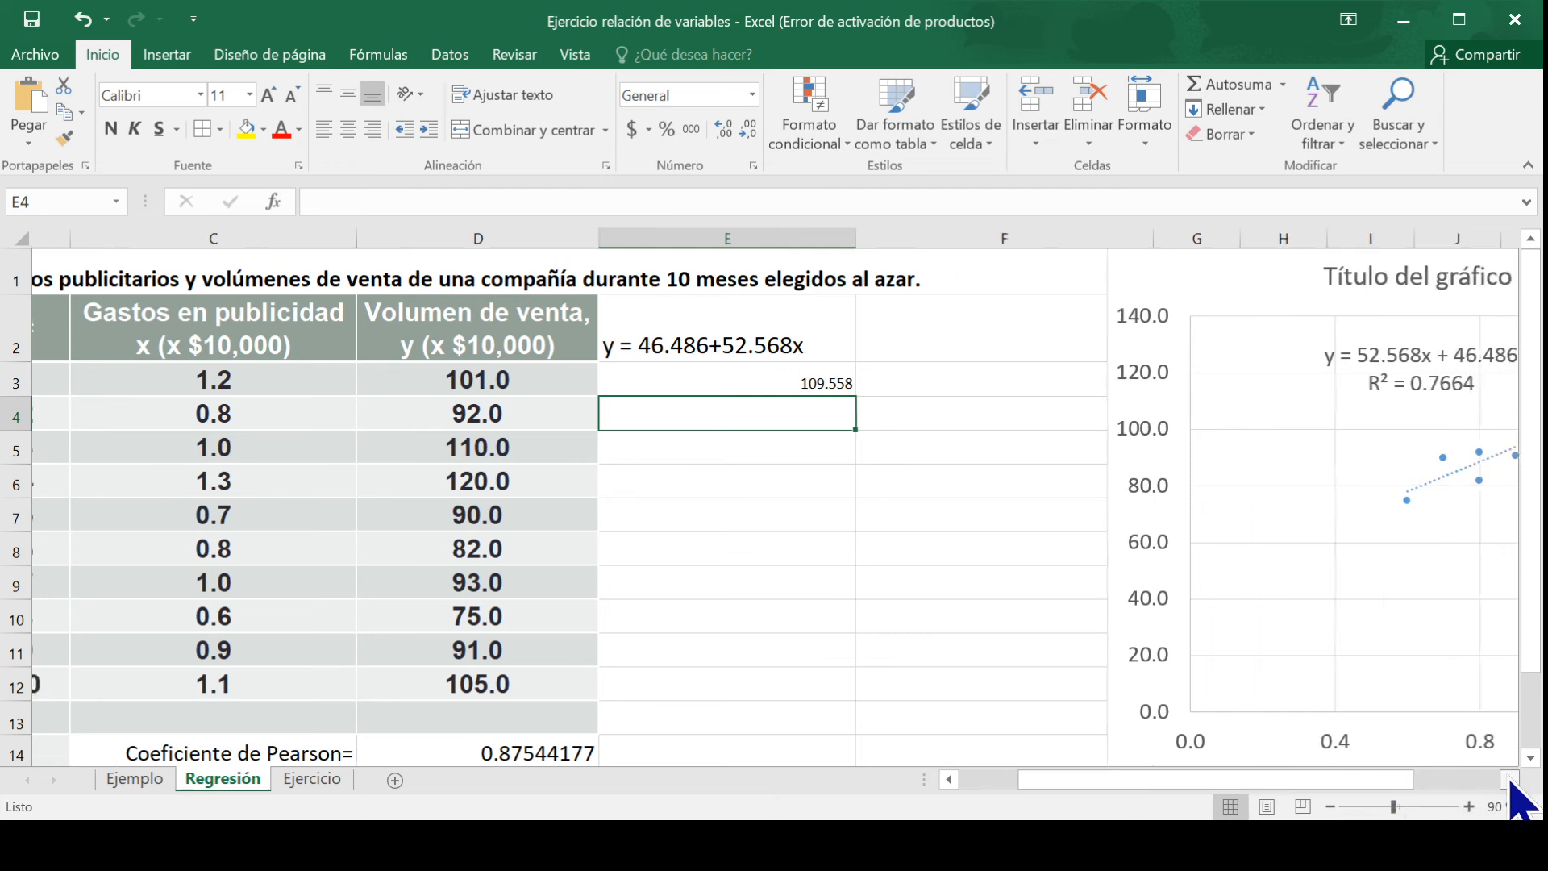
{"action": "left_click", "coordinate": [1509, 780]}
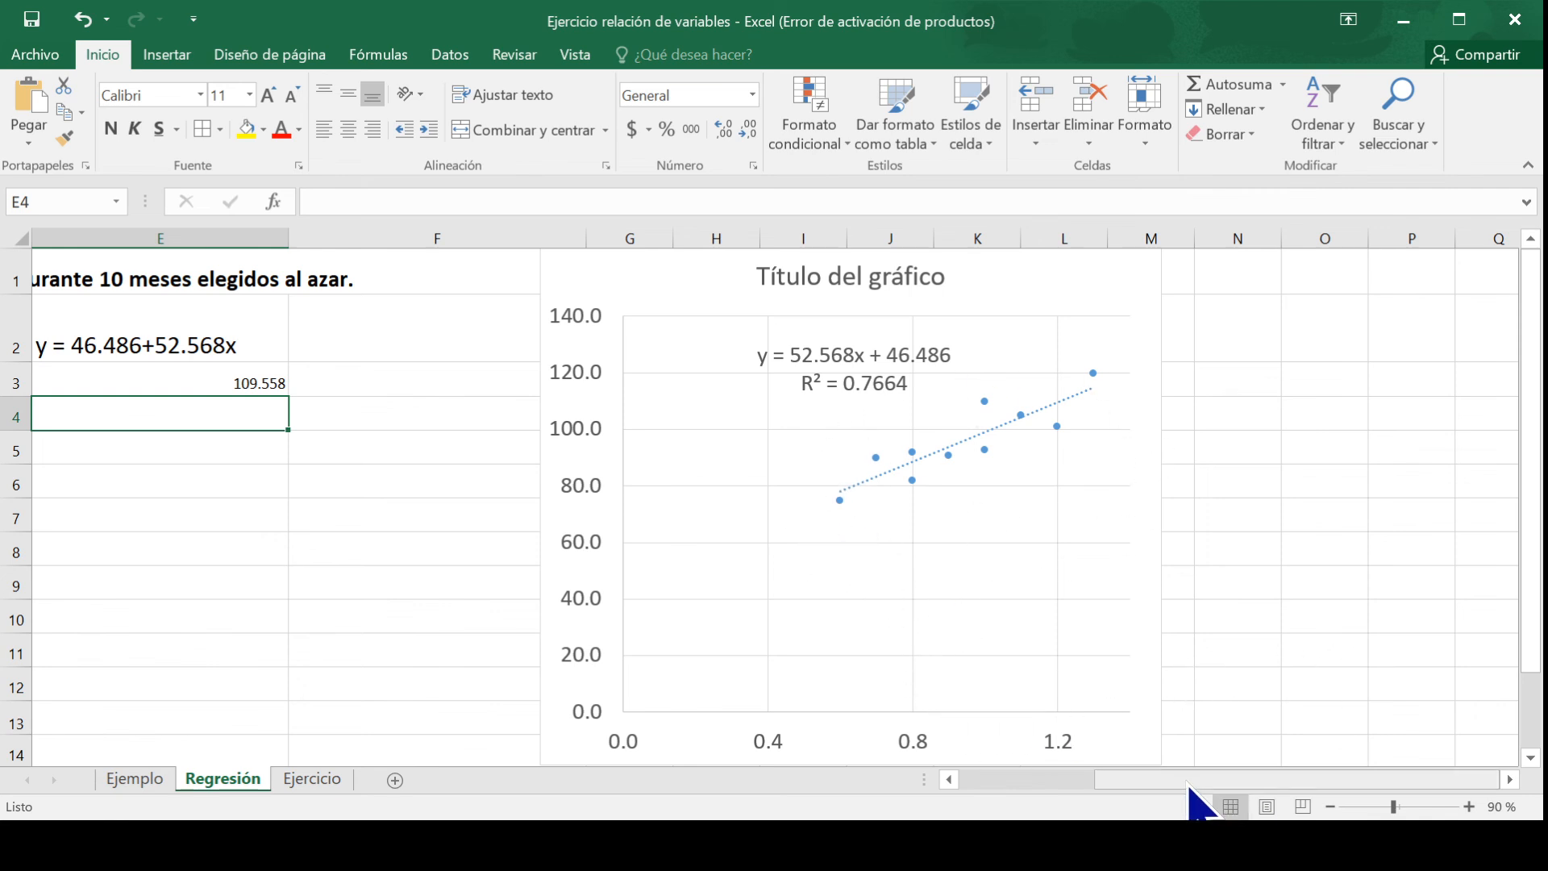
{"action": "left_click", "coordinate": [1078, 781]}
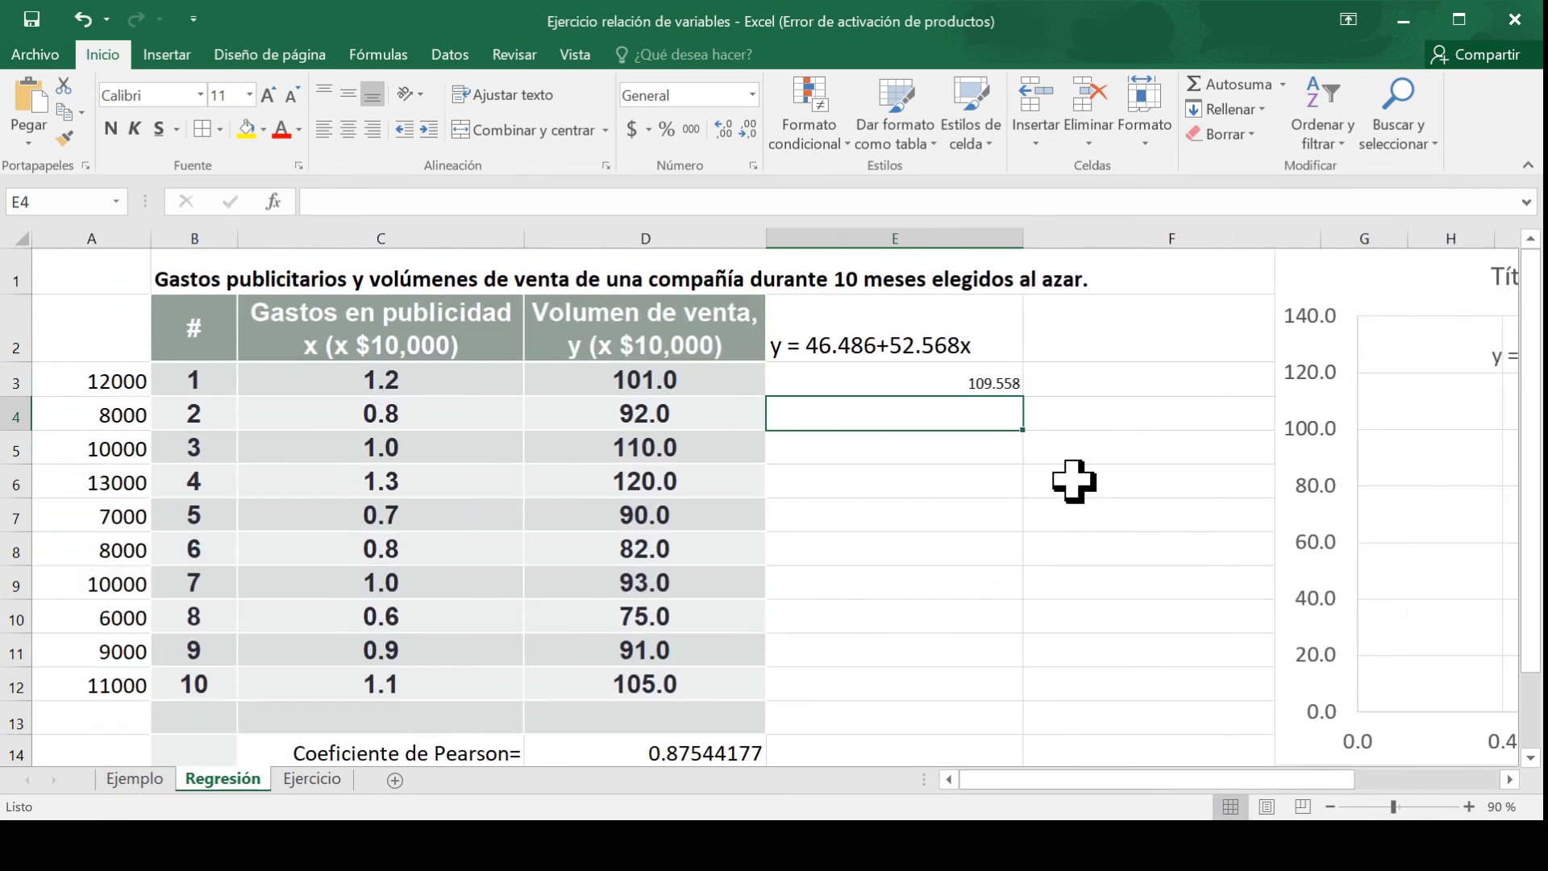
{"action": "left_click", "coordinate": [1509, 778]}
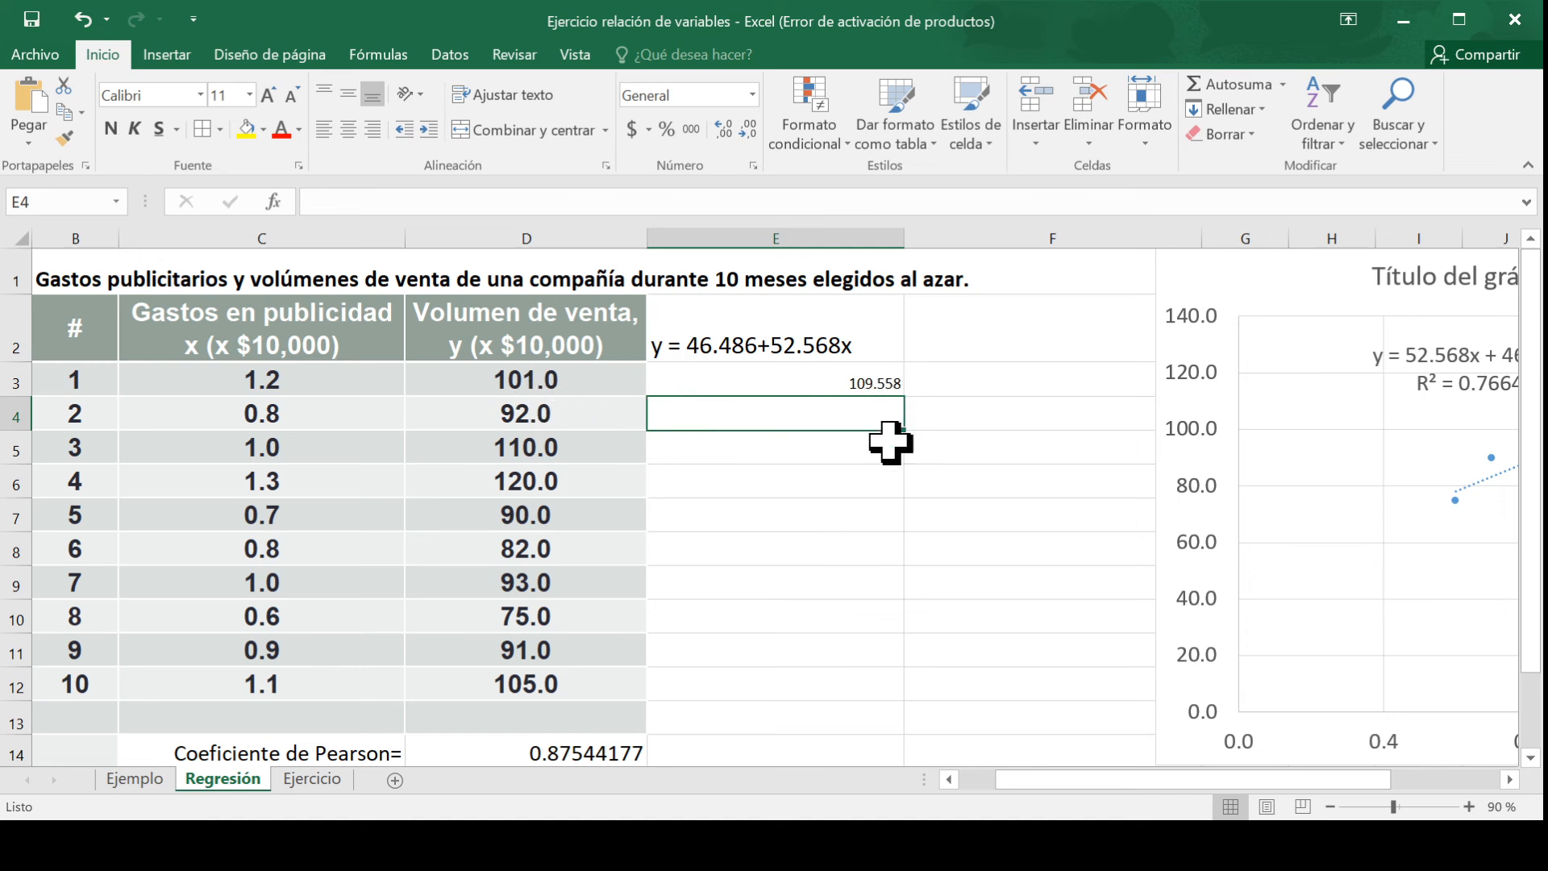
{"action": "left_click", "coordinate": [877, 382]}
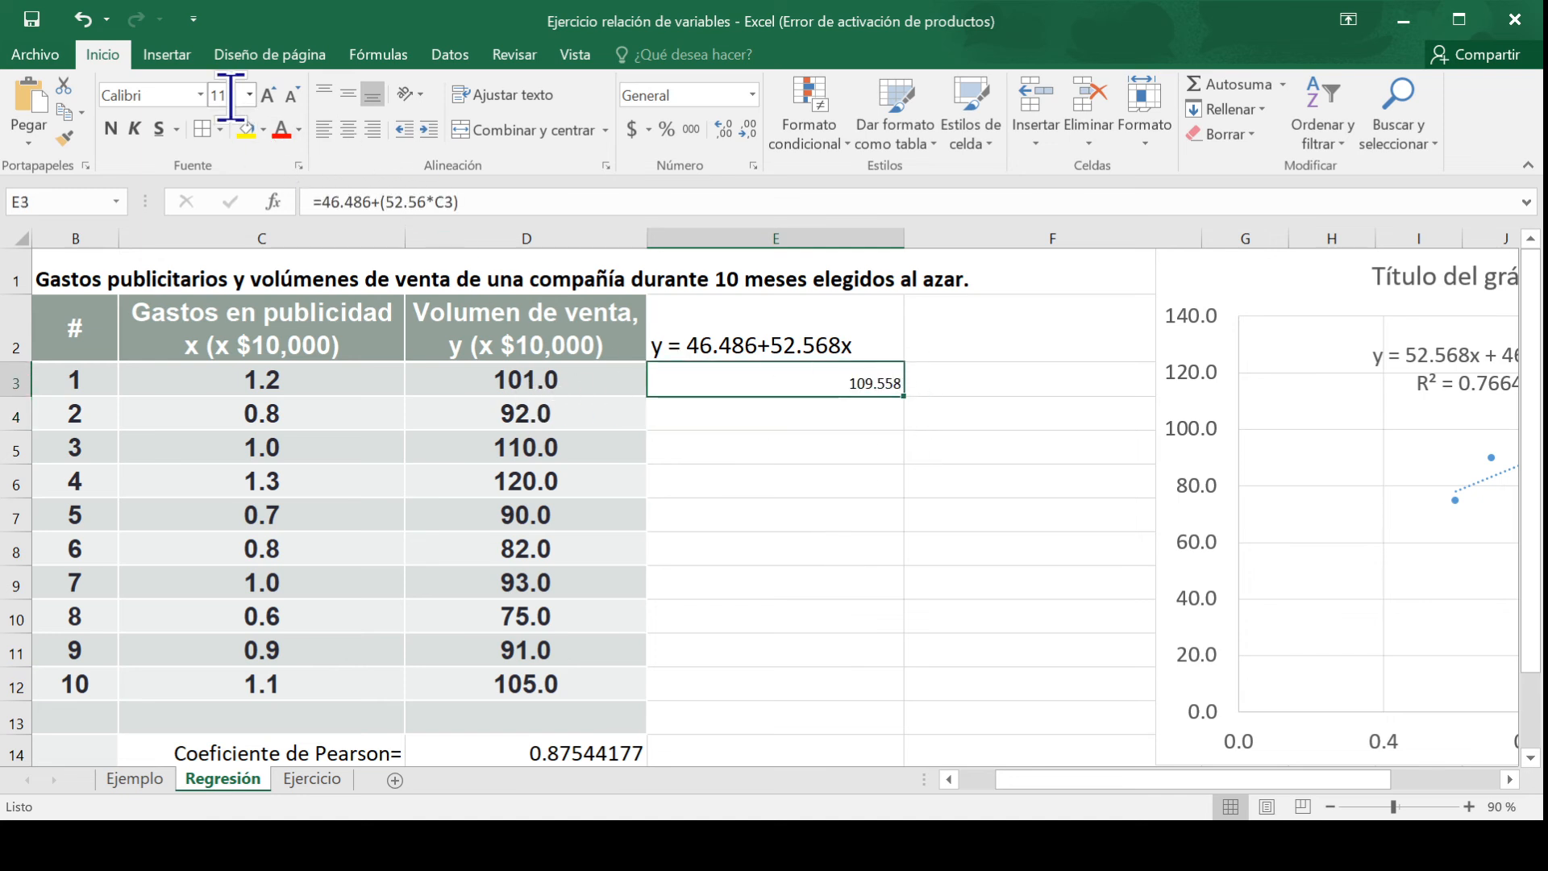
{"action": "left_click_drag", "start_coordinate": [737, 375], "coordinate": [766, 751]}
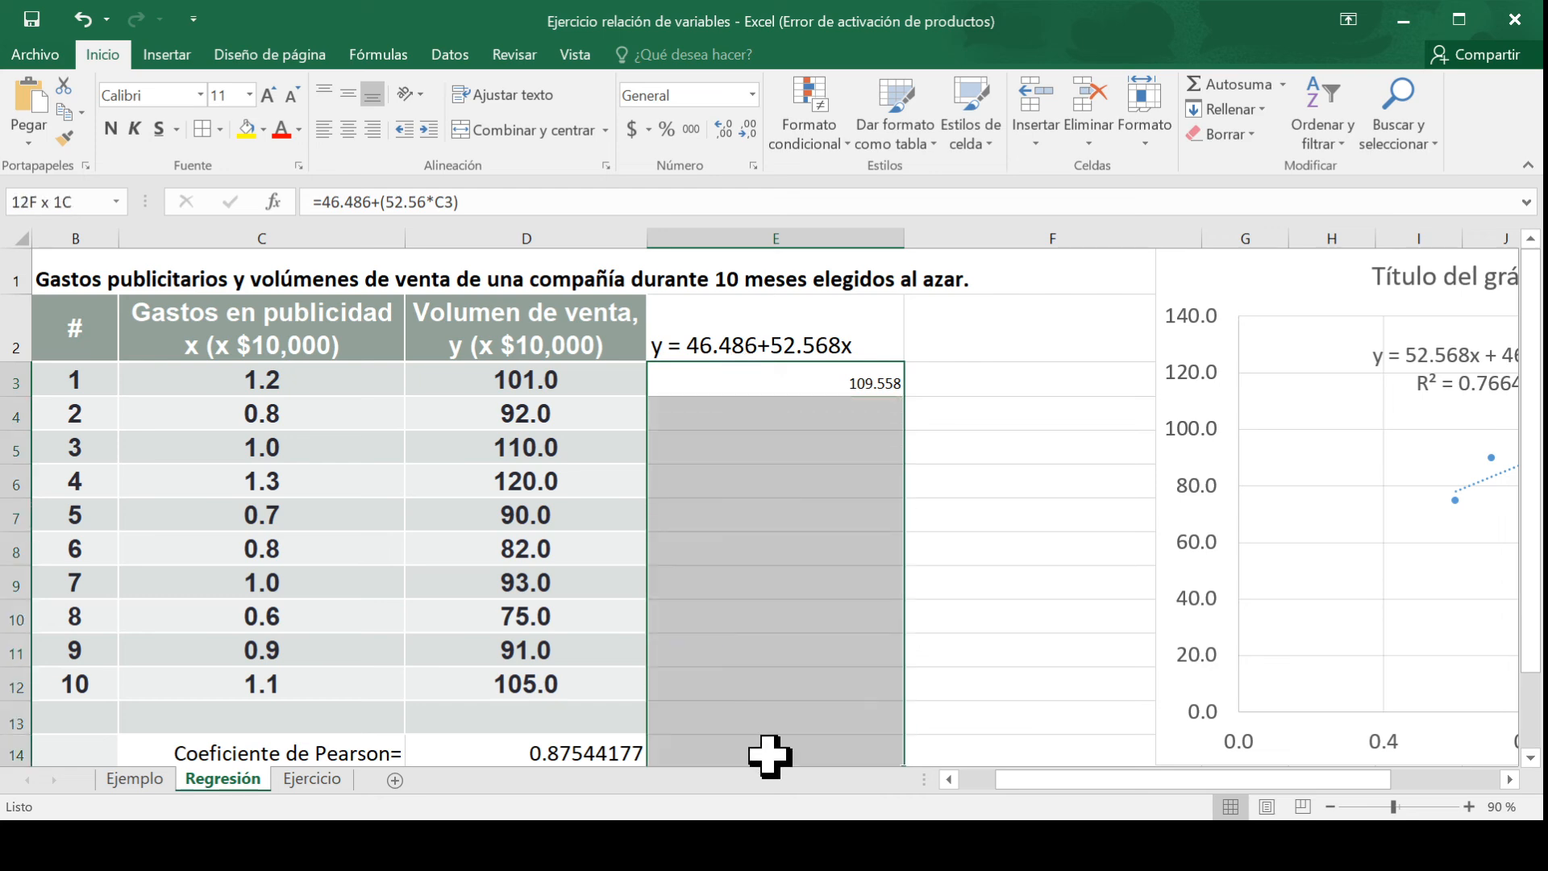
{"action": "left_click", "coordinate": [250, 95]}
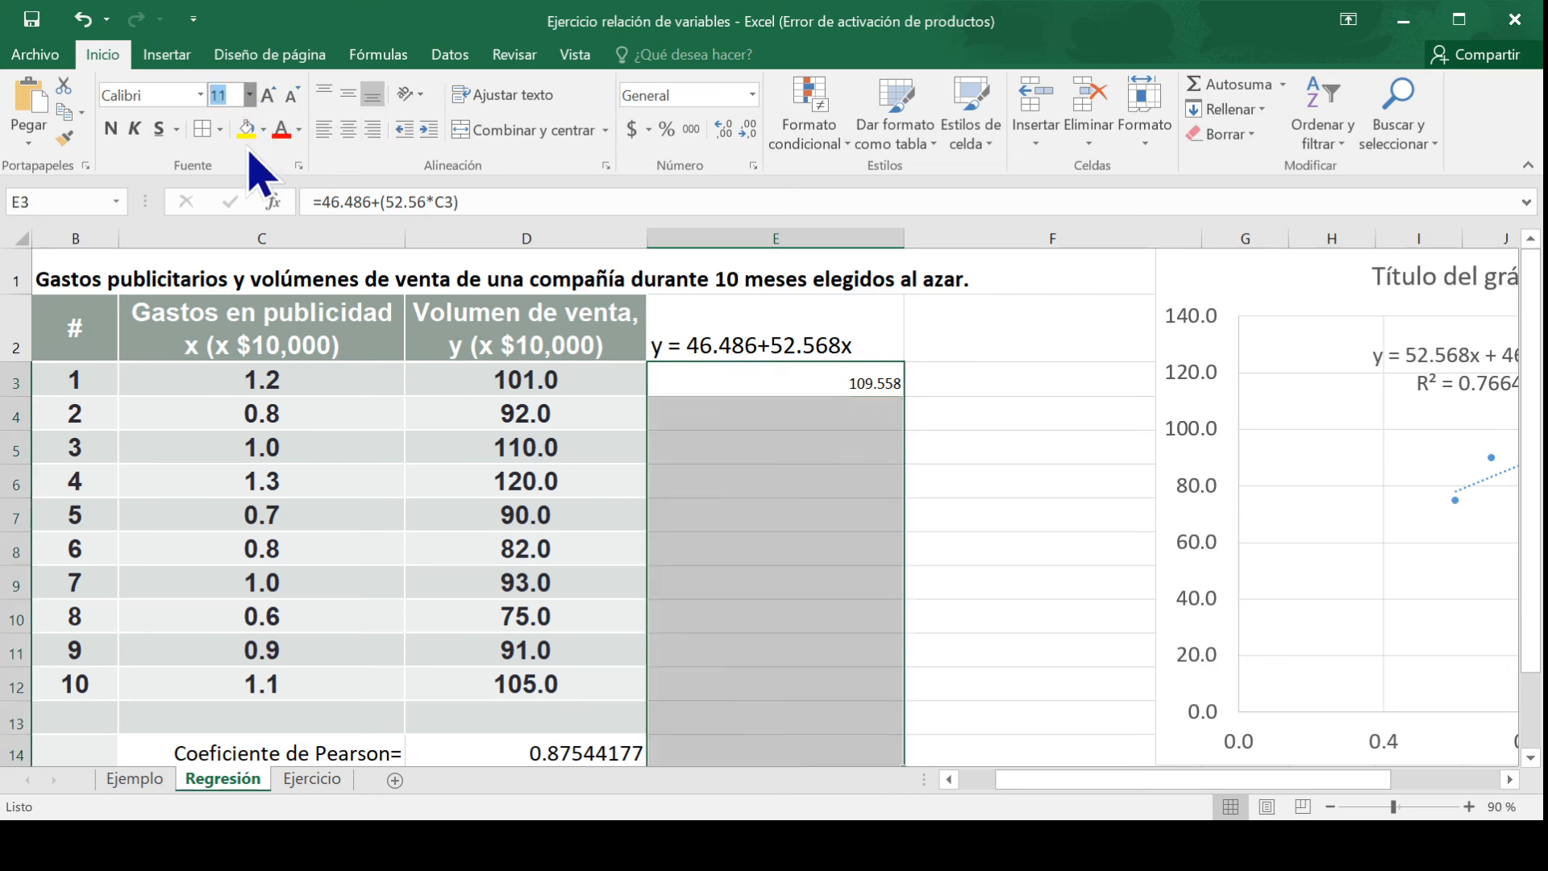
{"action": "left_click", "coordinate": [242, 304]}
Step: Fill the estimate formula from E3 down to E12 and compare the estimates with the actual sales for rows 8 and 9
{"action": "left_click", "coordinate": [831, 378]}
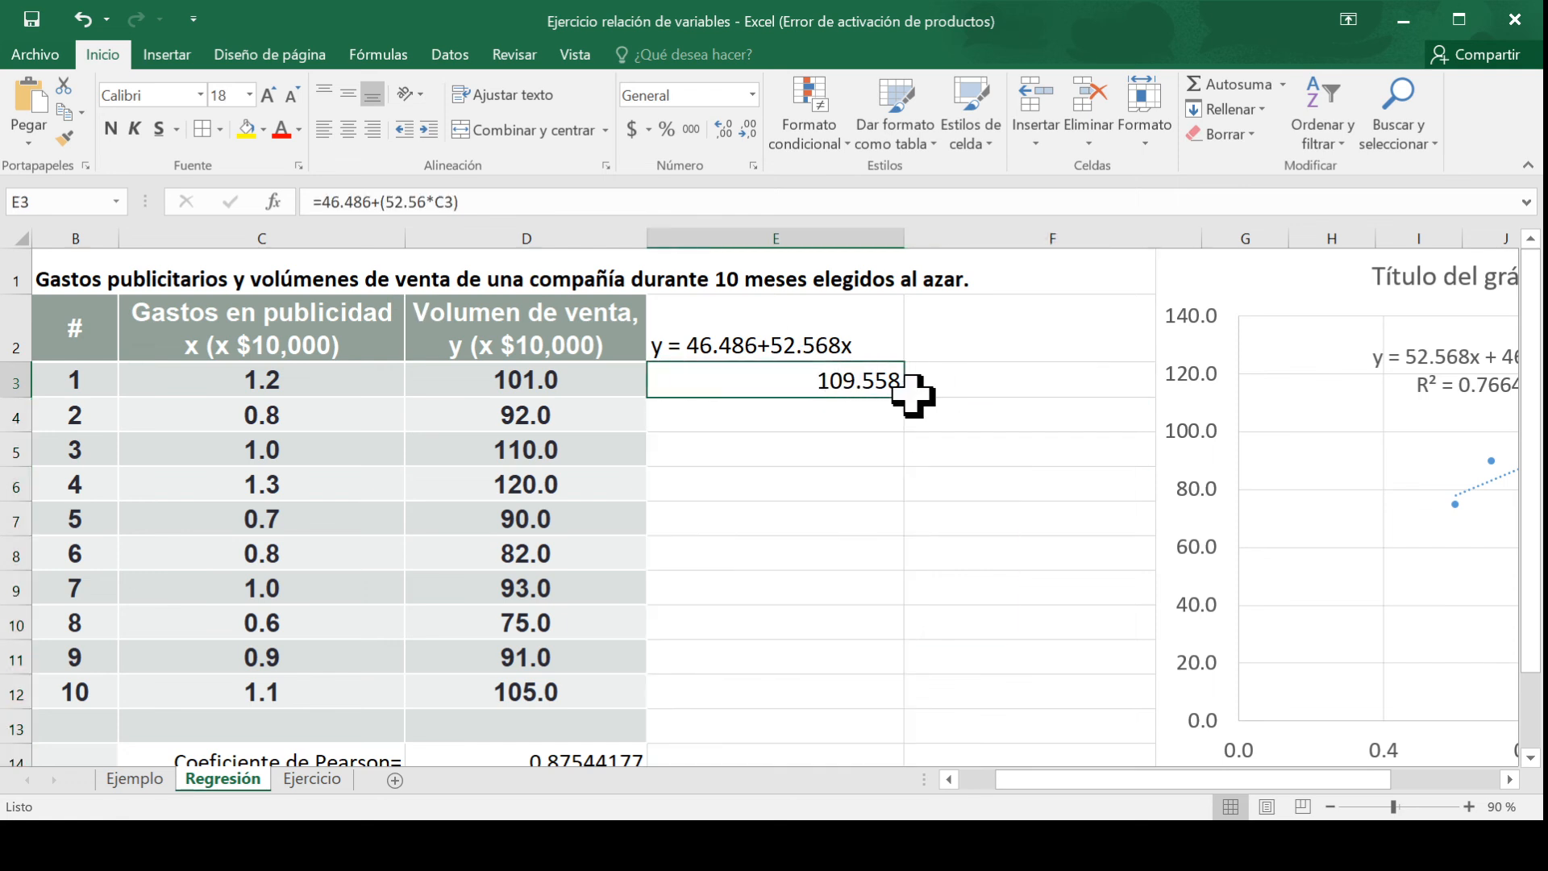
{"action": "left_click_drag", "start_coordinate": [904, 398], "coordinate": [902, 717]}
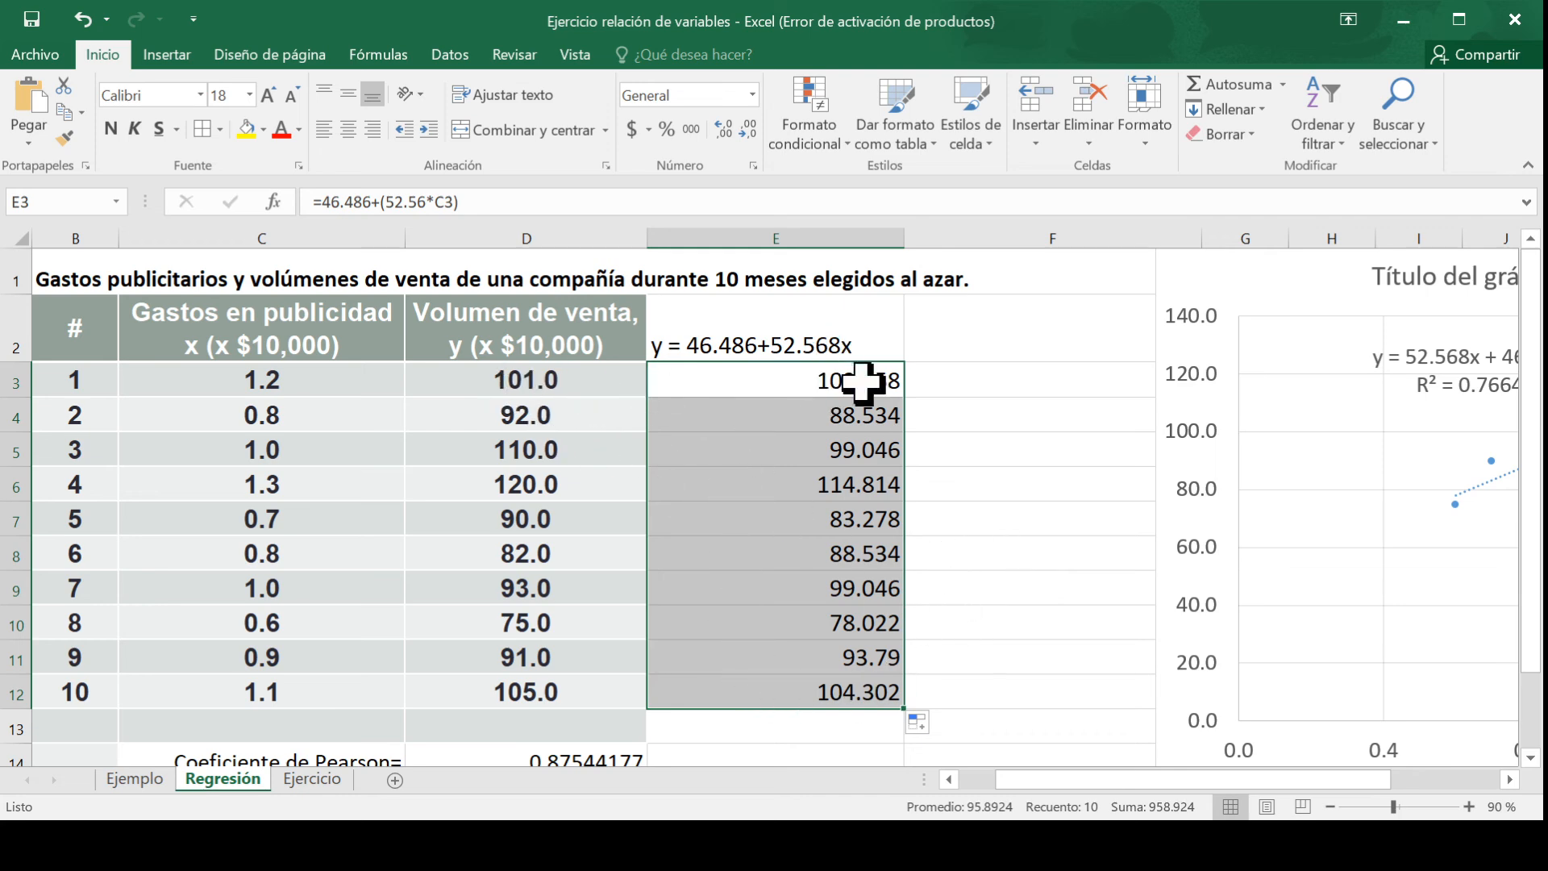
{"action": "left_click", "coordinate": [490, 623]}
{"action": "left_click", "coordinate": [810, 622]}
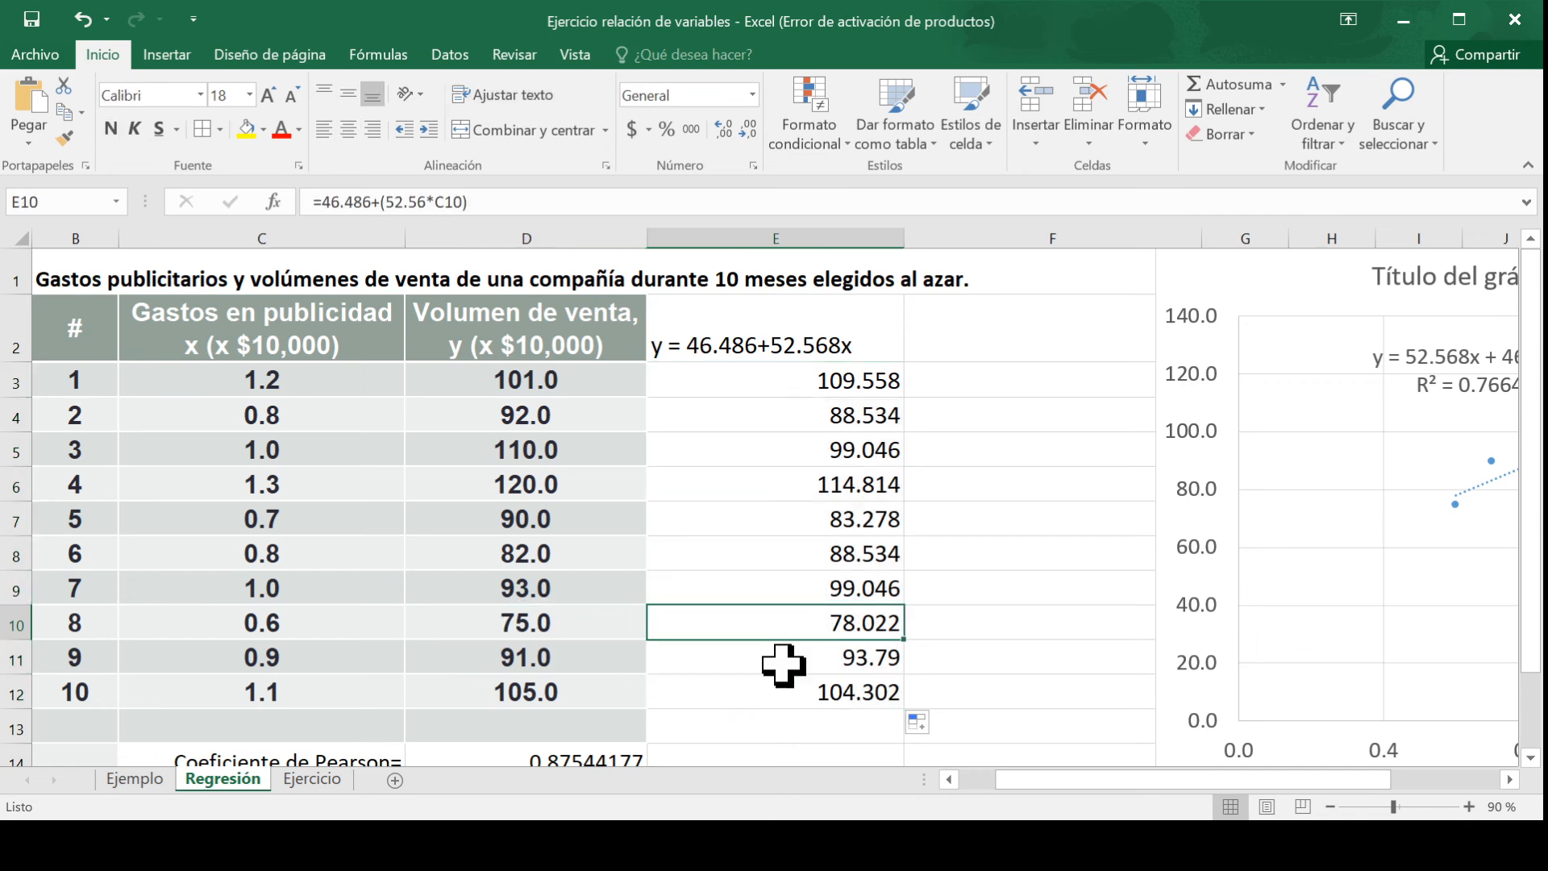
{"action": "left_click", "coordinate": [538, 660]}
{"action": "left_click", "coordinate": [854, 660]}
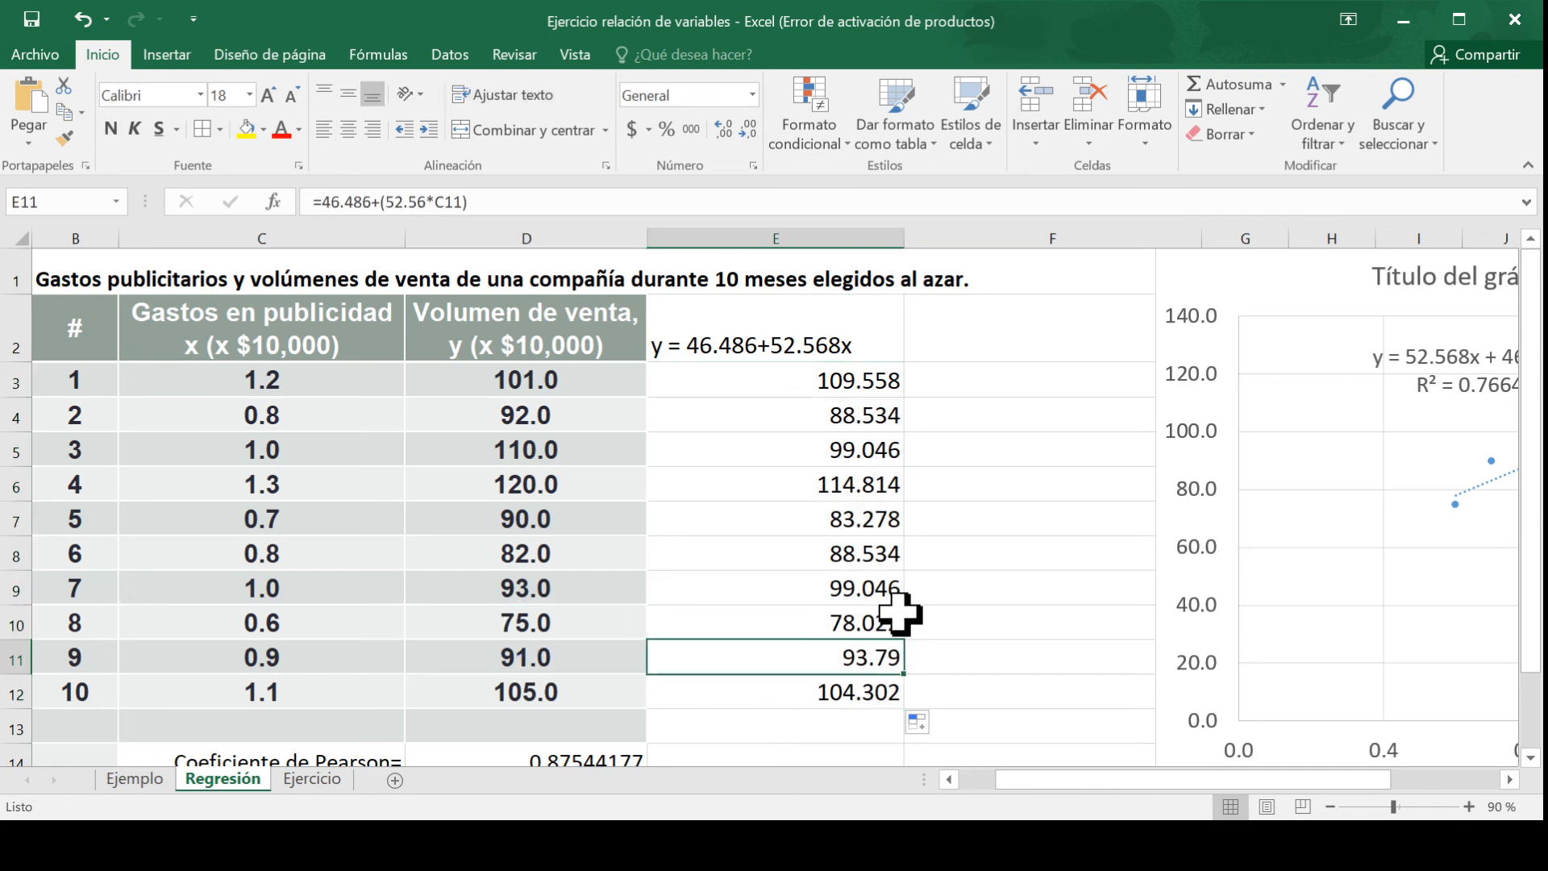
Step: Enter the heading "diferencia y" in cell F2 and apply the table's header format to F2 and E2
{"action": "left_click", "coordinate": [1039, 348]}
{"action": "type", "text": "diferencia y"}
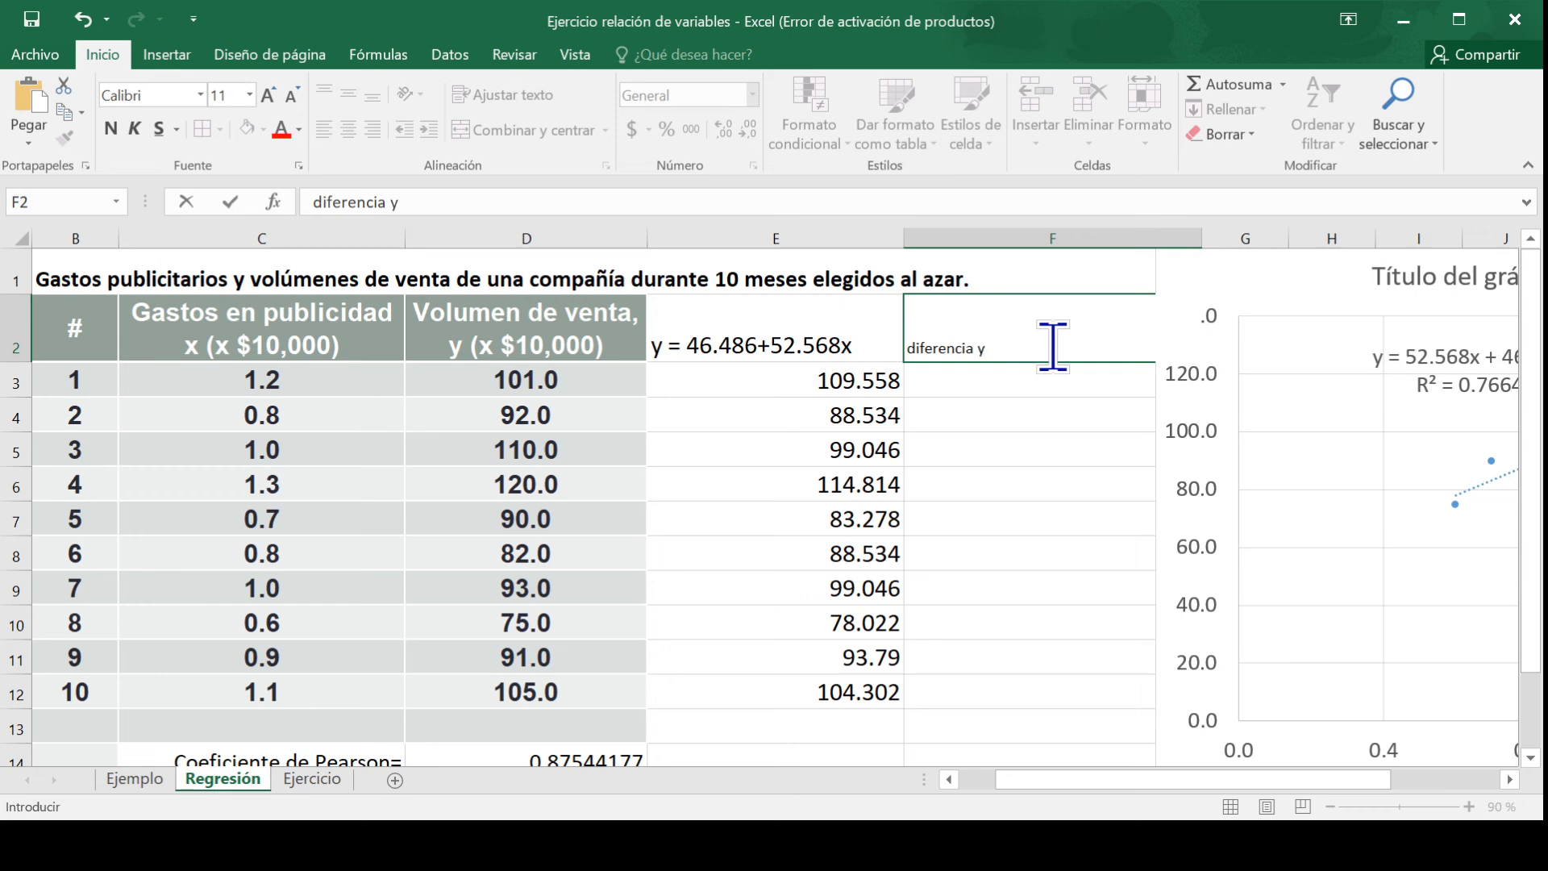
{"action": "left_click", "coordinate": [1071, 403]}
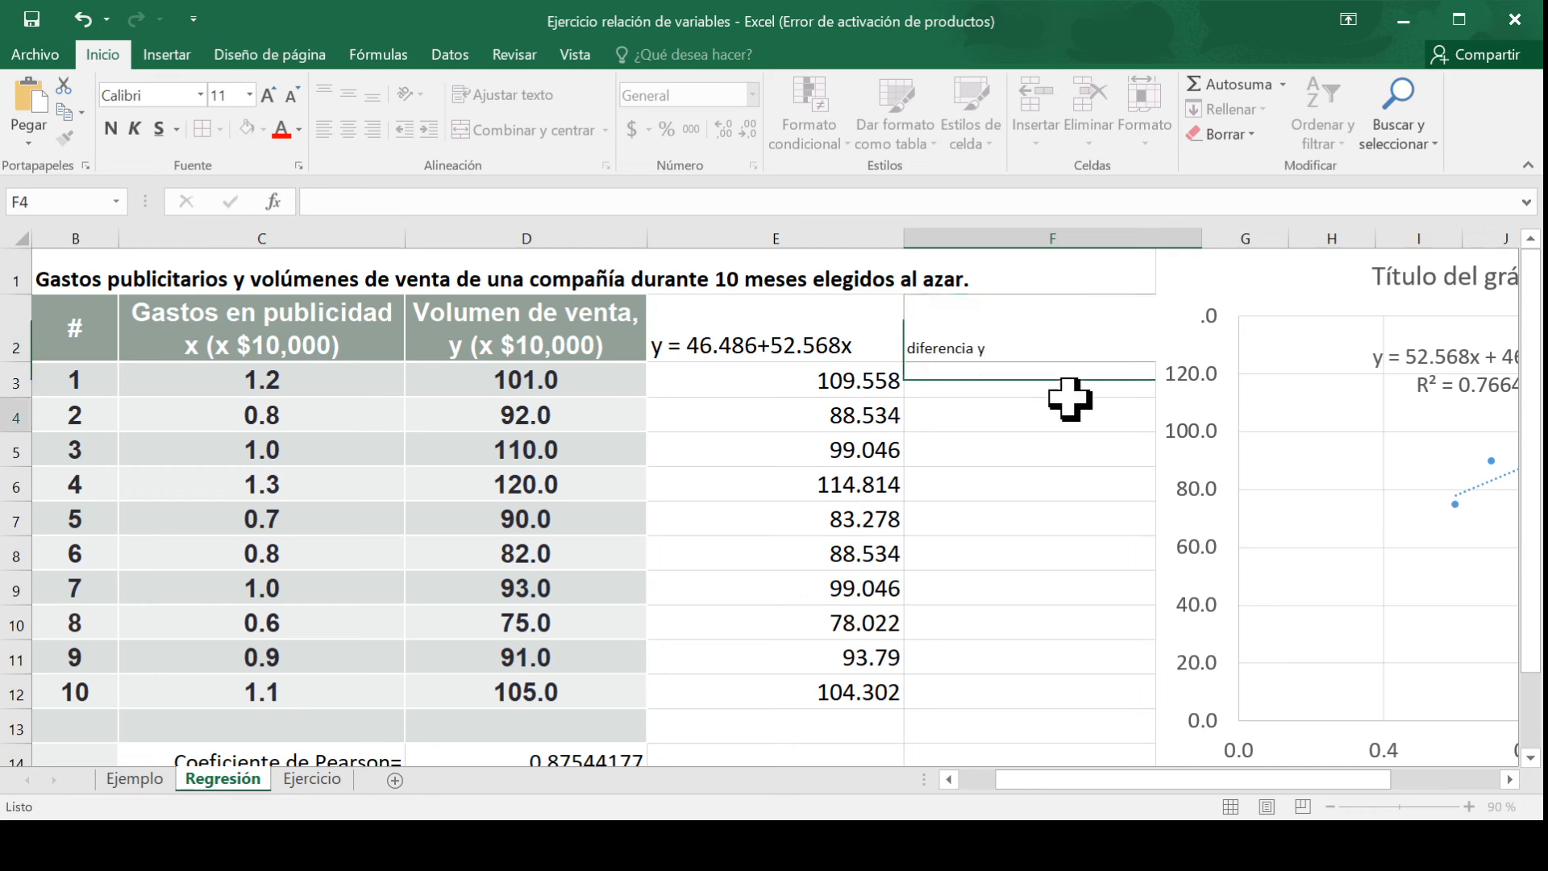
{"action": "left_click", "coordinate": [1064, 332]}
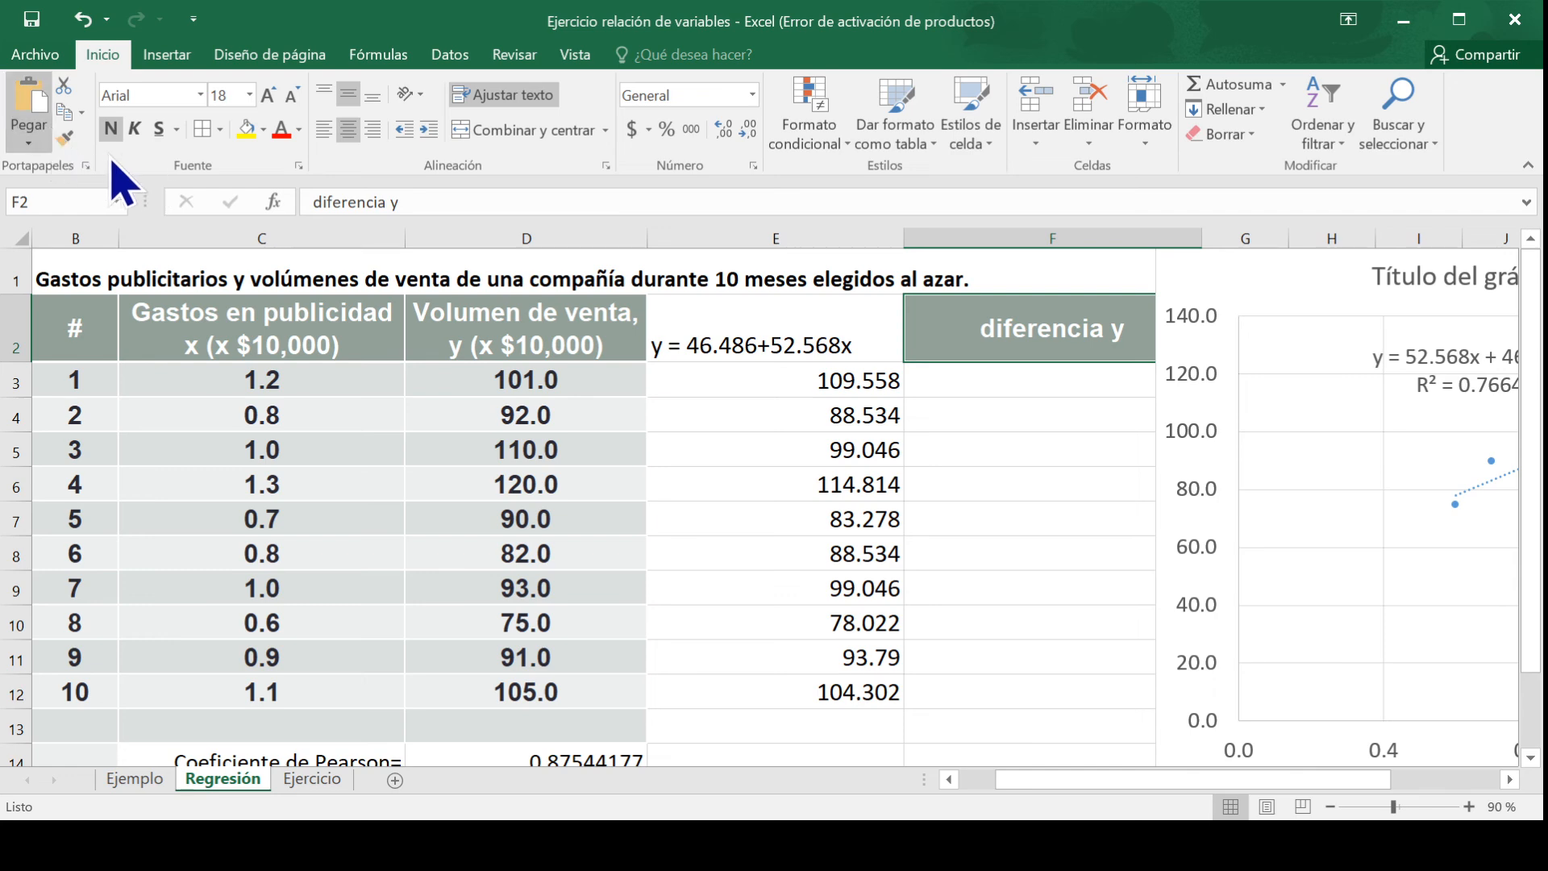
{"action": "left_click", "coordinate": [65, 137]}
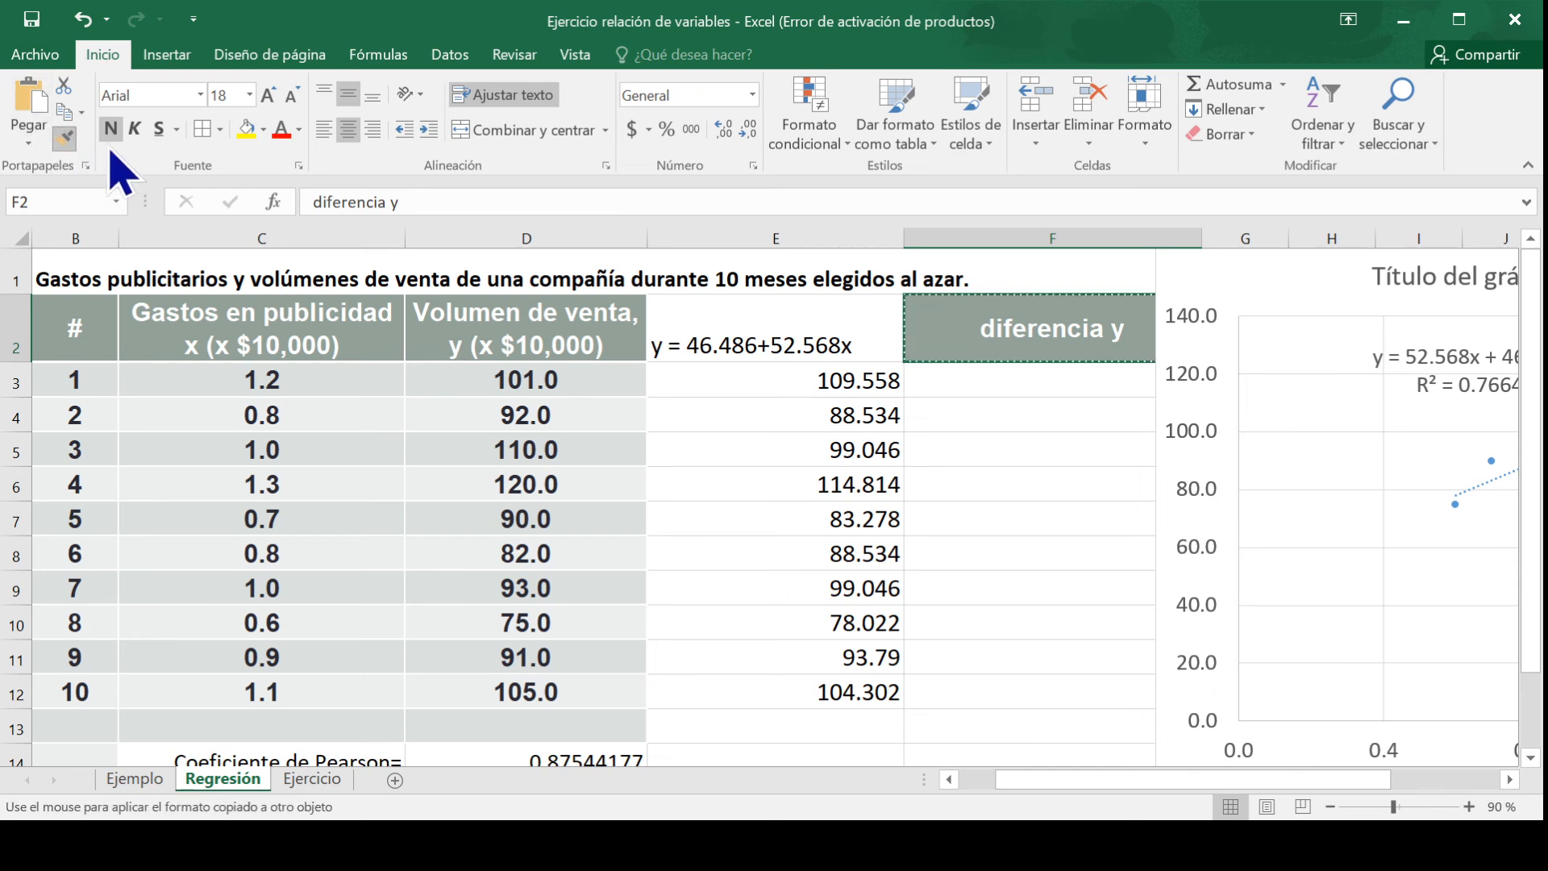
{"action": "left_click", "coordinate": [701, 347]}
Step: Enter the formula =D3-E3 in cell F3 to subtract the estimated sales from the actual sales
{"action": "left_click", "coordinate": [1049, 381]}
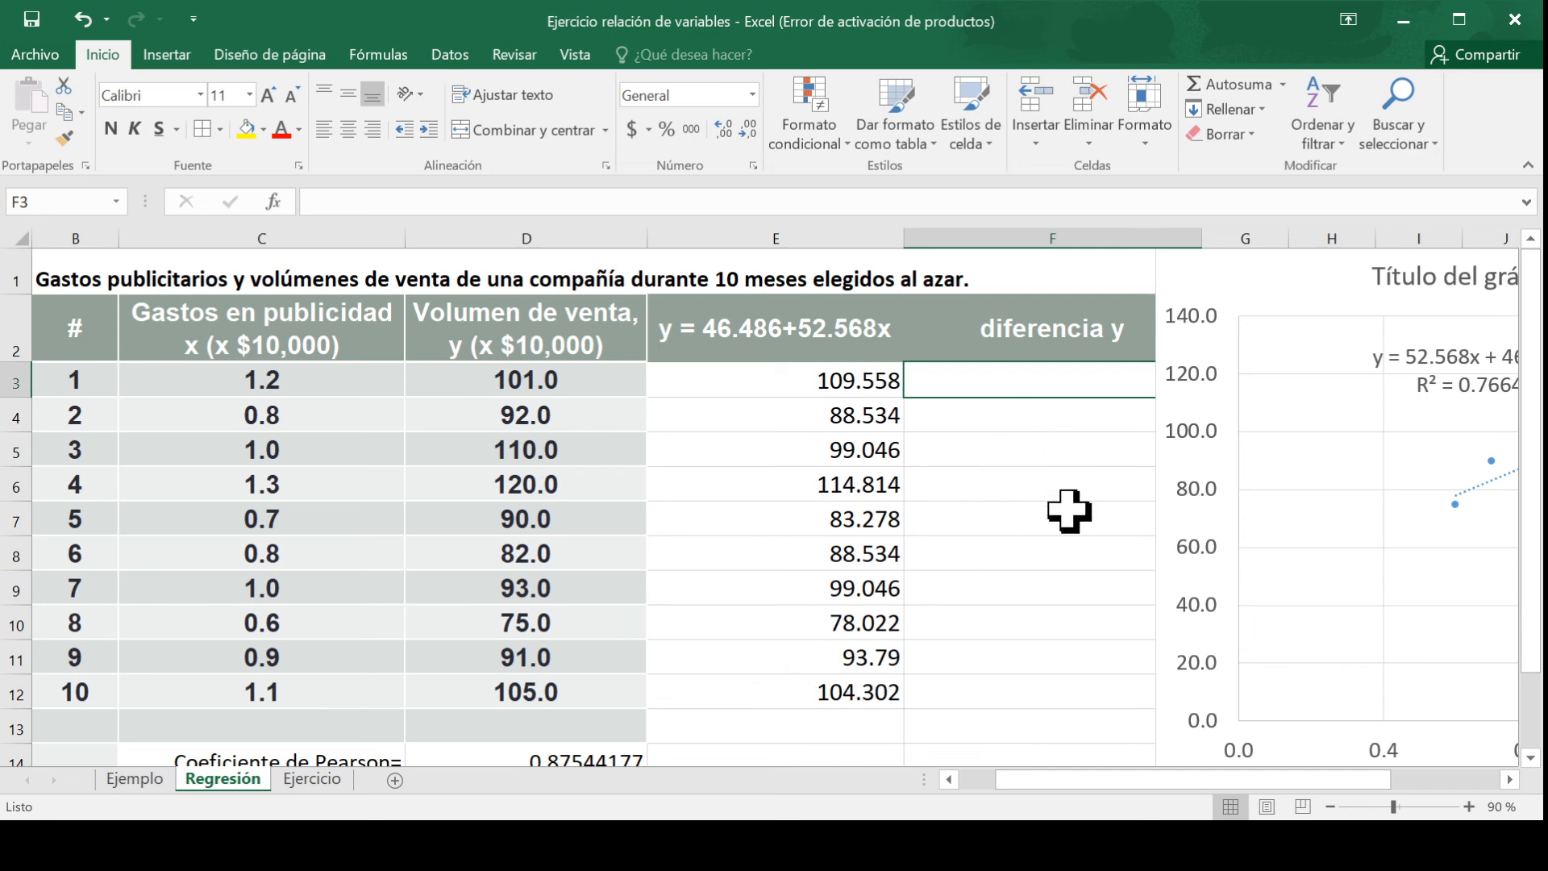
{"action": "type", "text": "="}
{"action": "key", "text": "Left"}
{"action": "key", "text": "Left"}
{"action": "key", "text": "Left"}
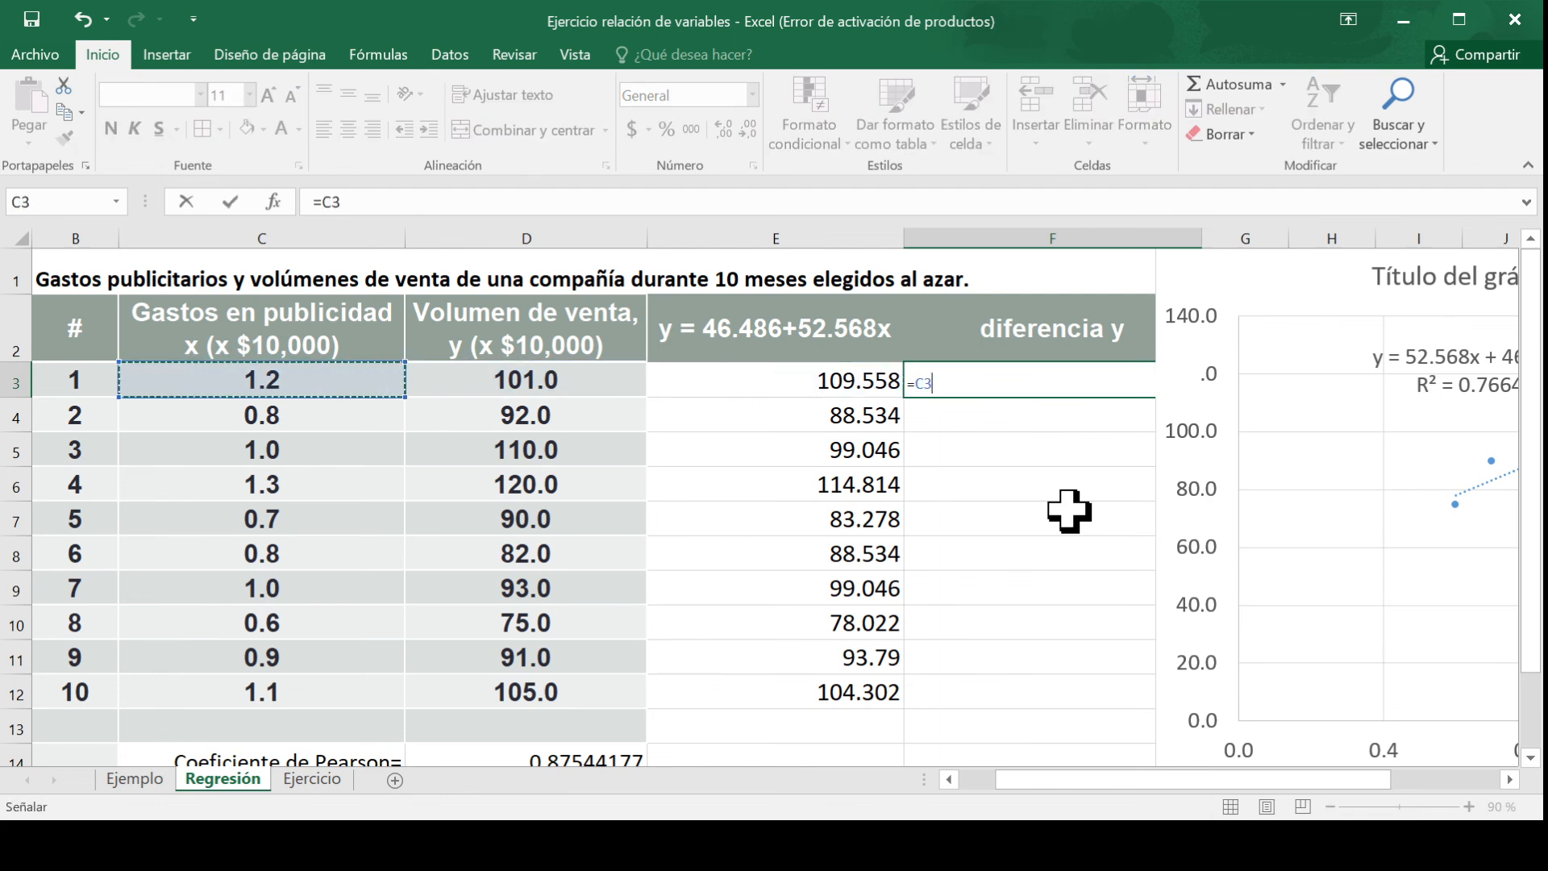
{"action": "key", "text": "Right"}
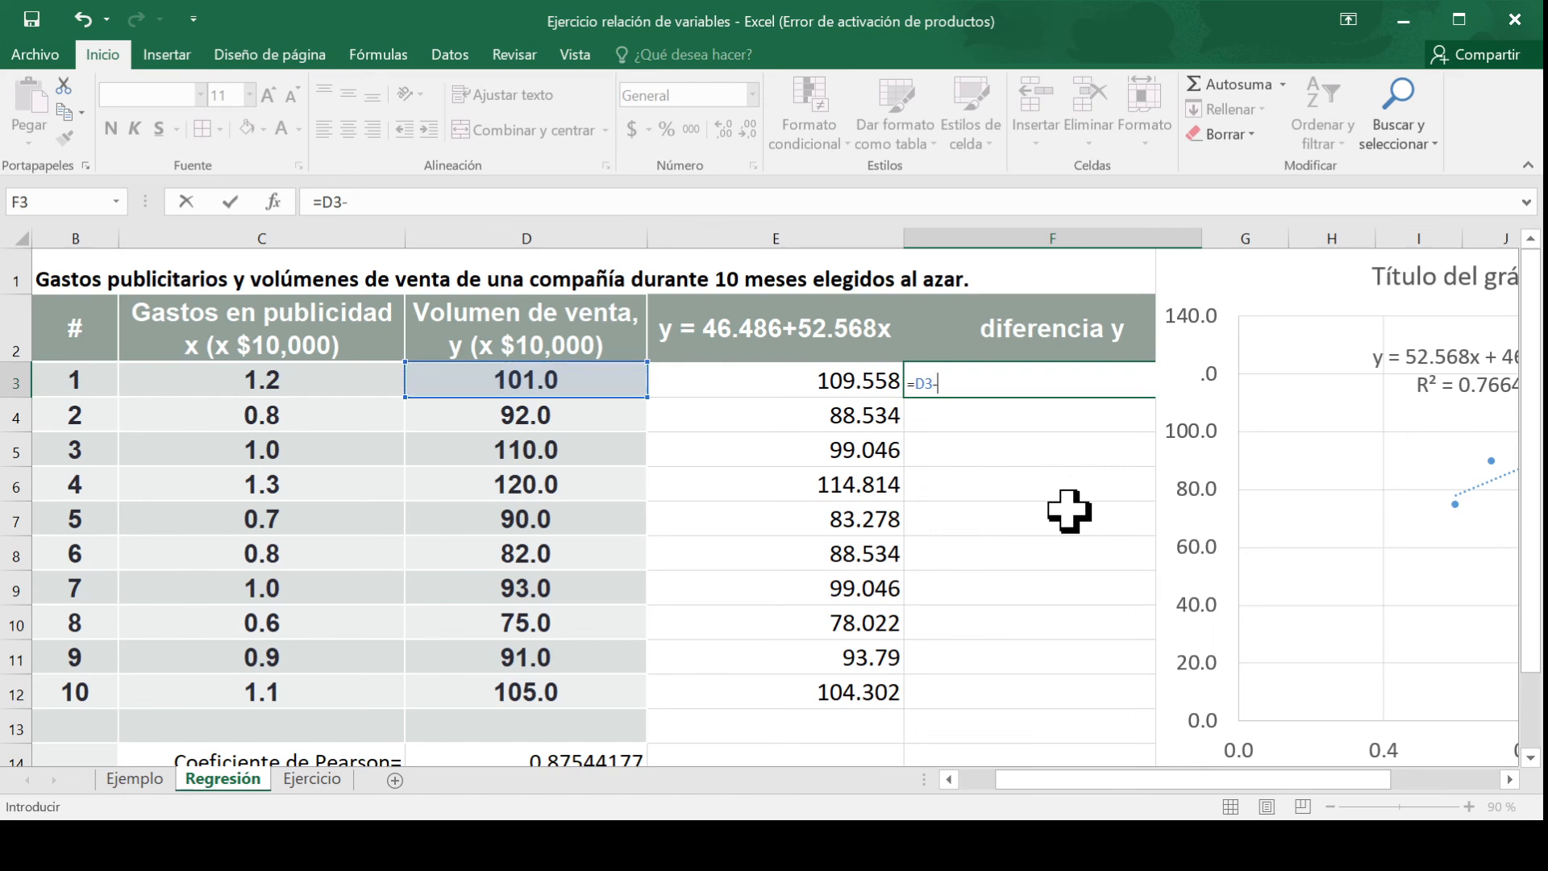
{"action": "type", "text": "-"}
{"action": "left_click", "coordinate": [830, 387]}
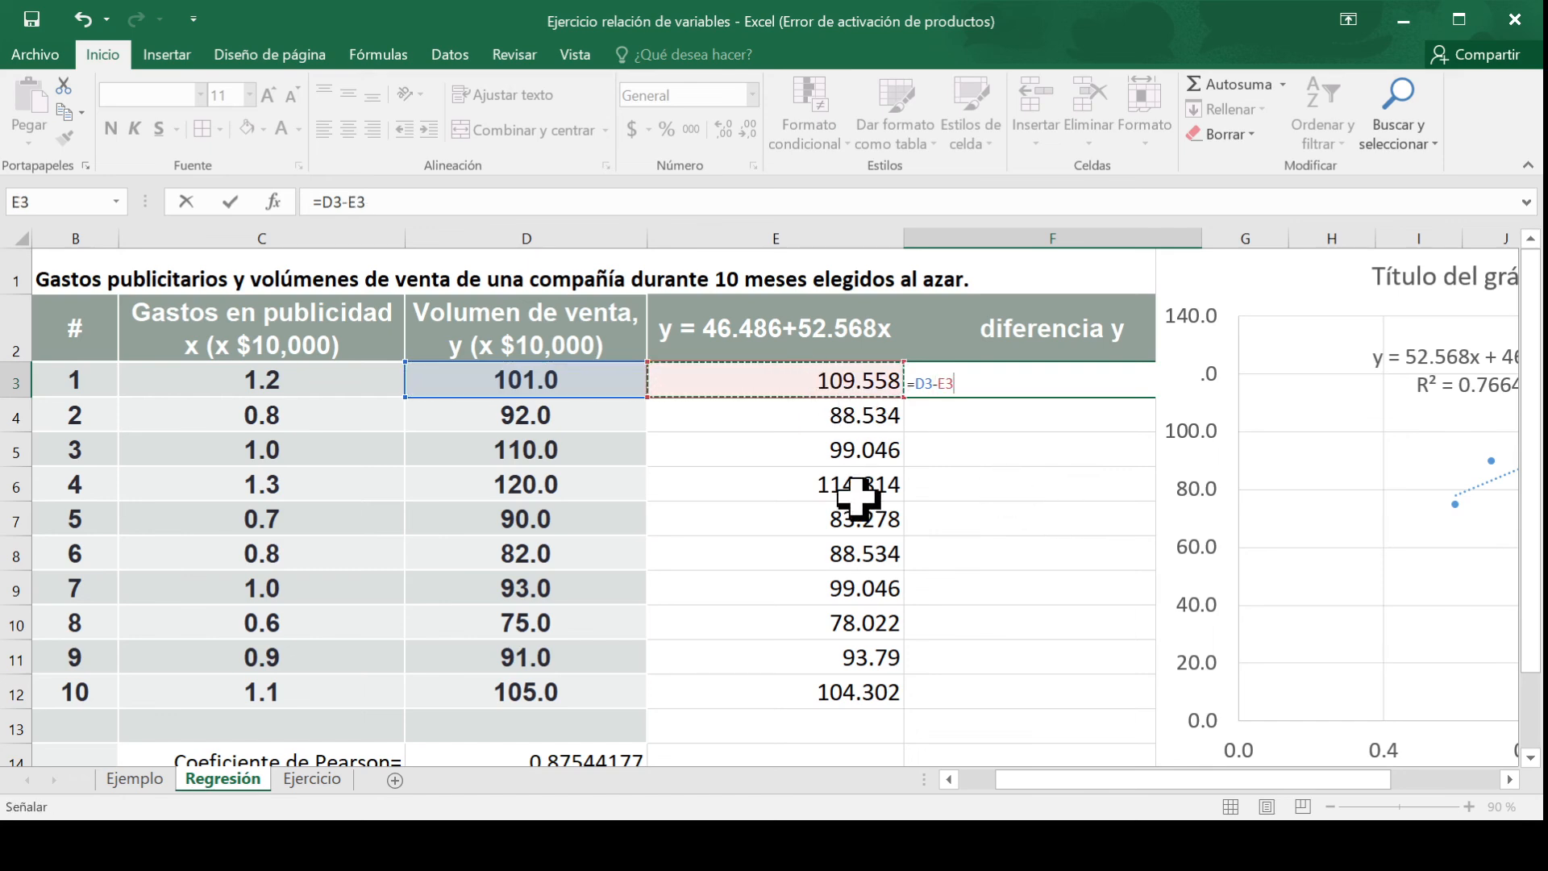
{"action": "key", "text": "Return"}
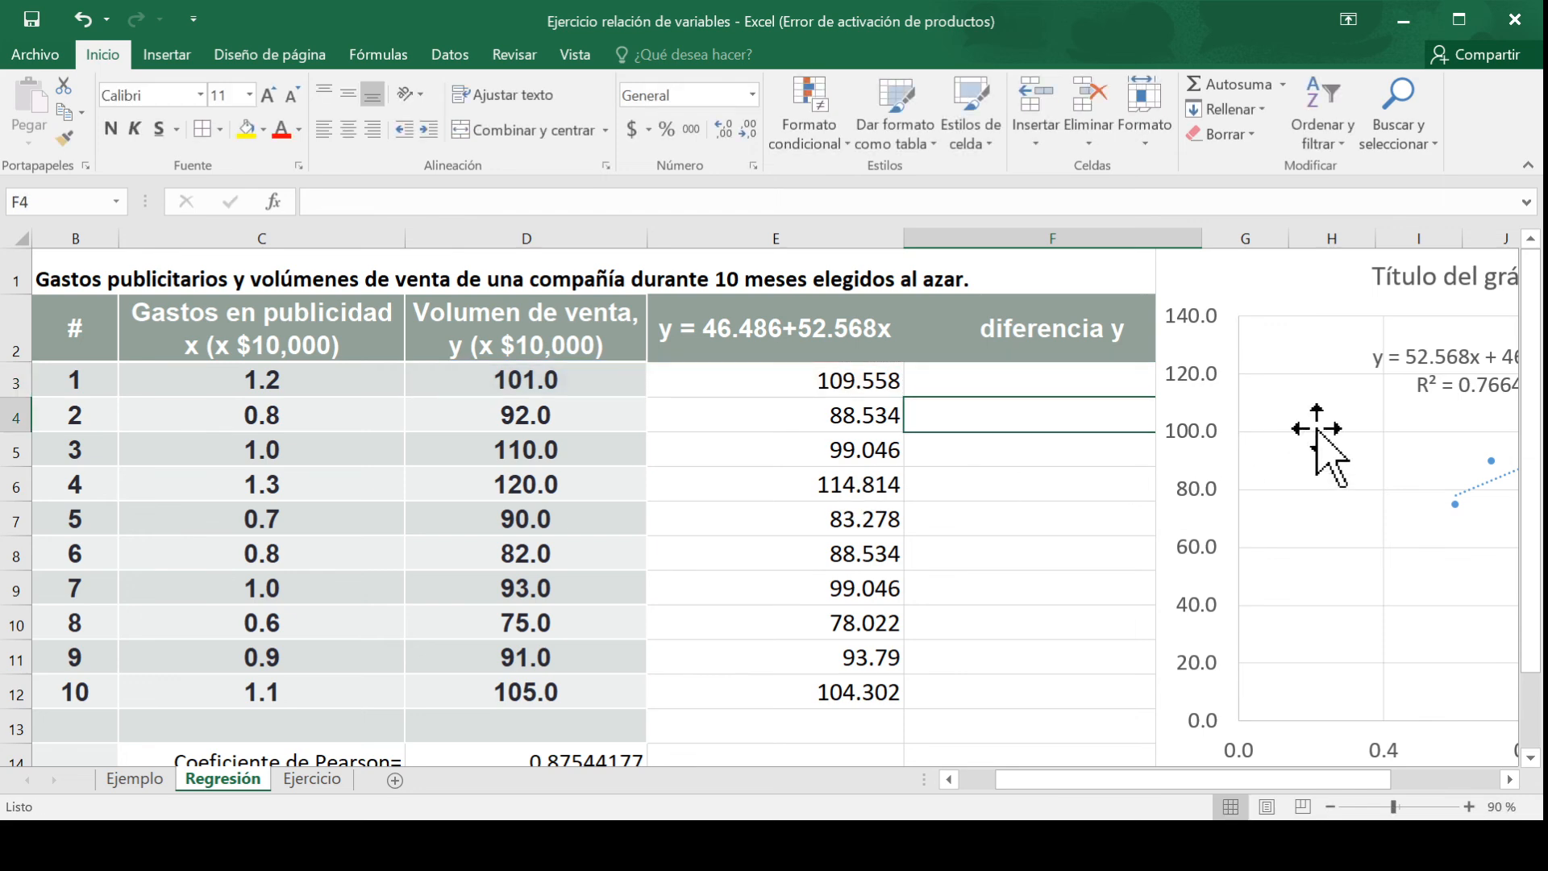
Step: Move the scatter chart over to column H to clear column F, and set the font size of F3 to F12 to 18
{"action": "left_click_drag", "start_coordinate": [1178, 290], "coordinate": [1314, 311]}
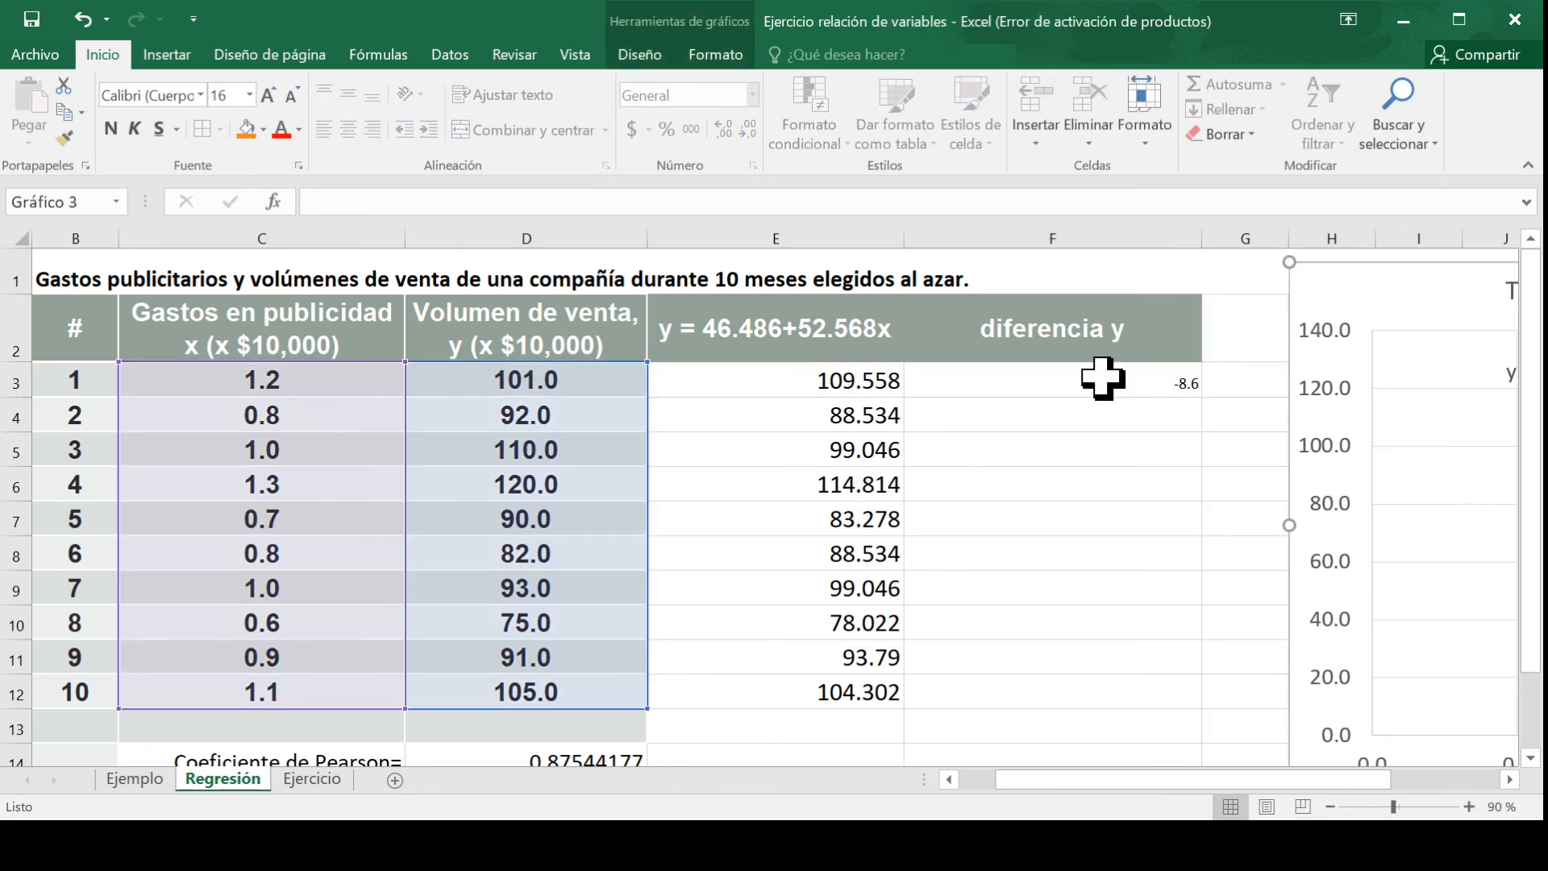
{"action": "left_click_drag", "start_coordinate": [1099, 380], "coordinate": [1083, 689]}
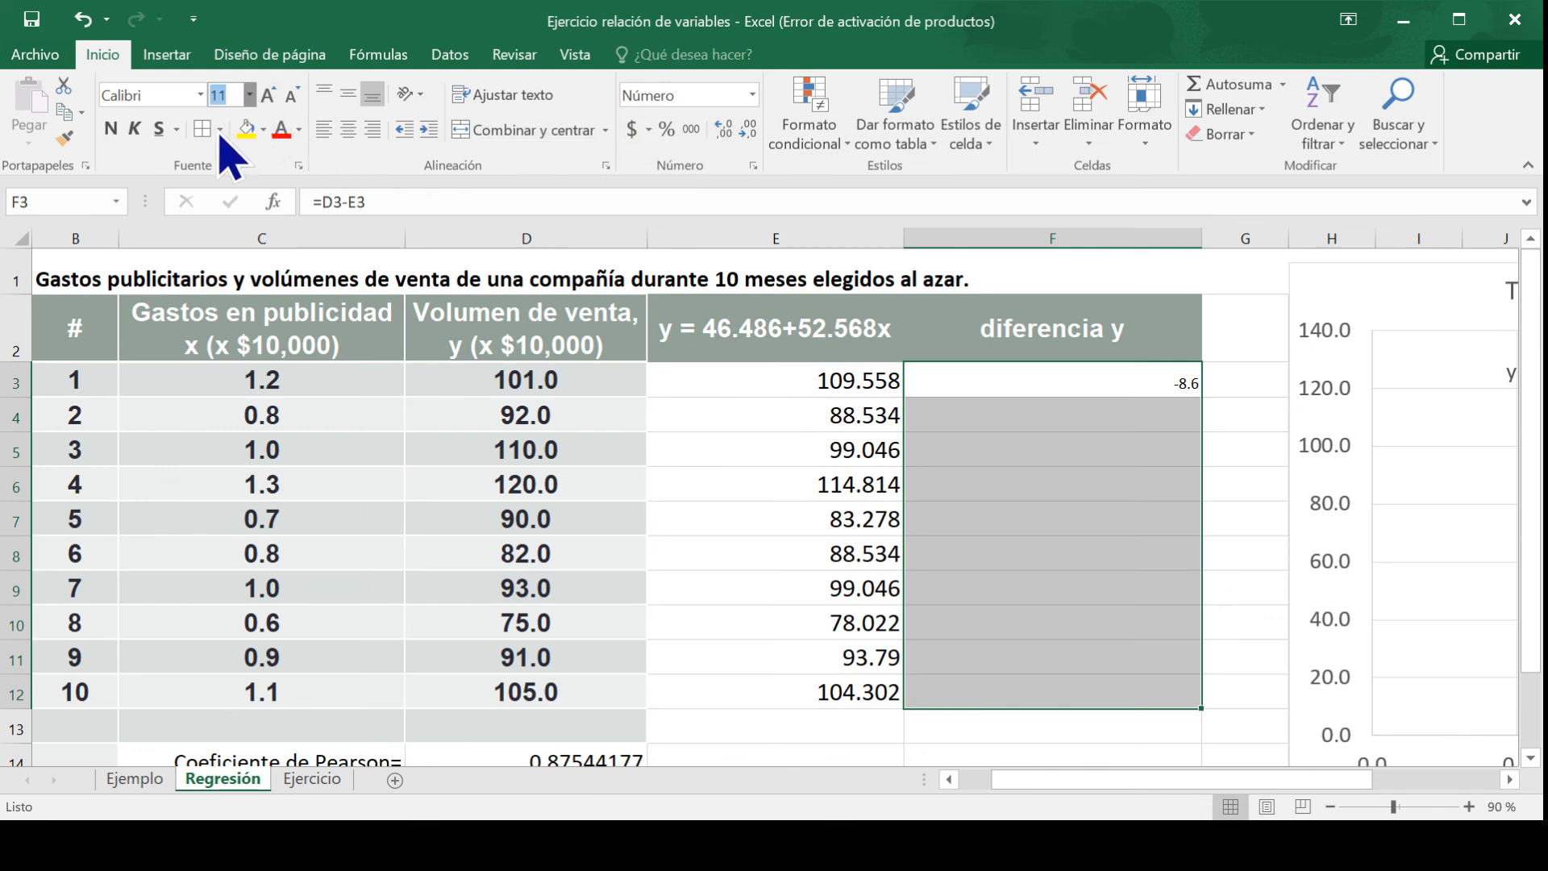
{"action": "type", "text": "18"}
{"action": "key", "text": "Return"}
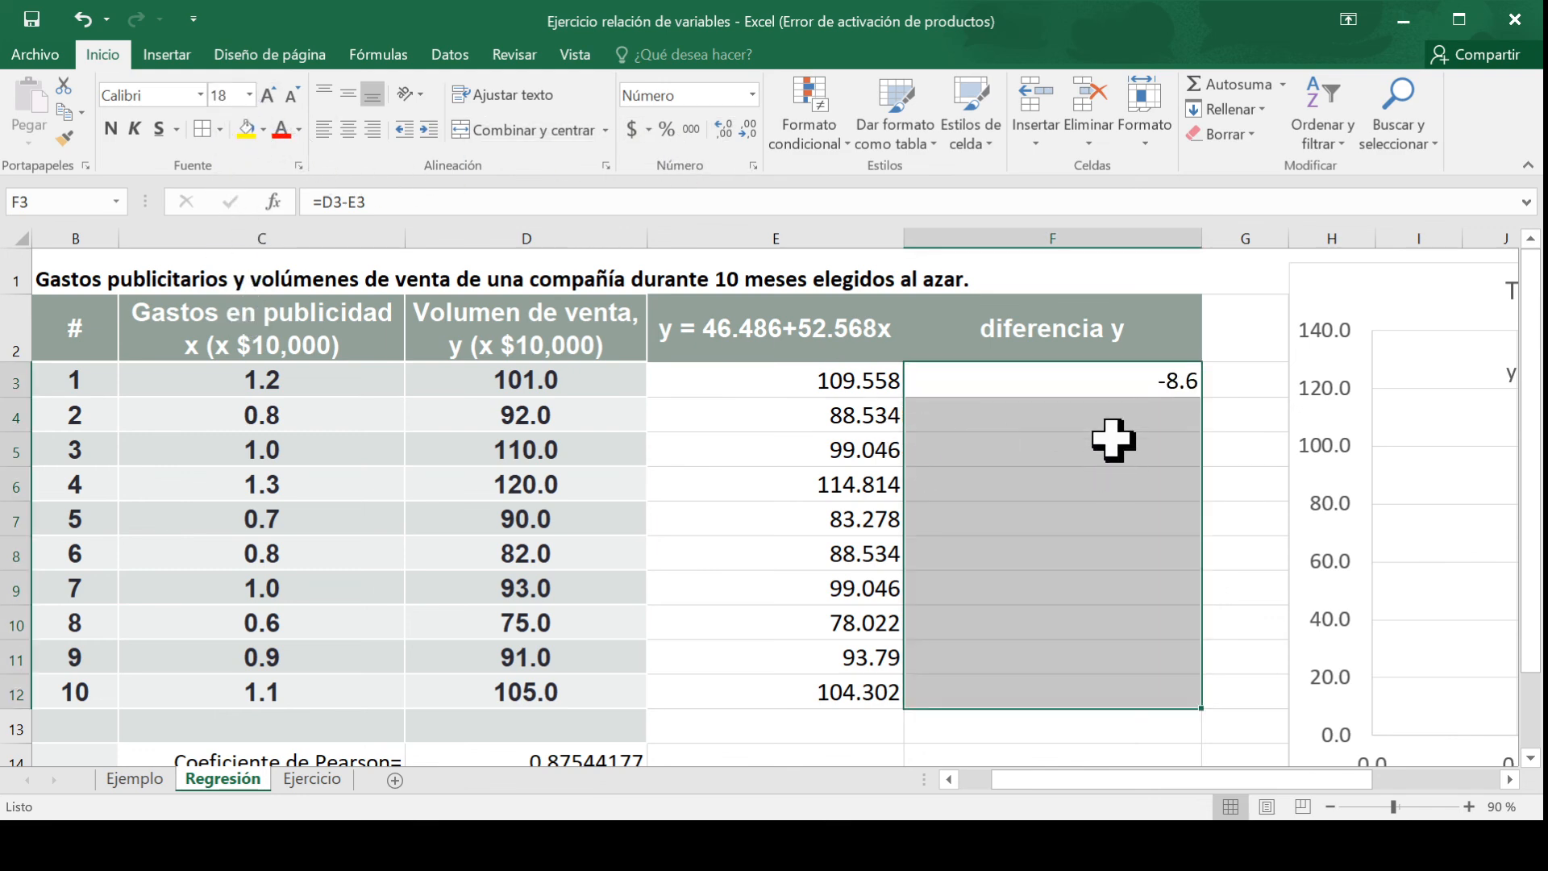
Step: Fill the difference formula from F3 down to F12 and view the differences alongside the scatter chart
{"action": "left_click", "coordinate": [1136, 380]}
{"action": "left_click_drag", "start_coordinate": [1203, 397], "coordinate": [1205, 724]}
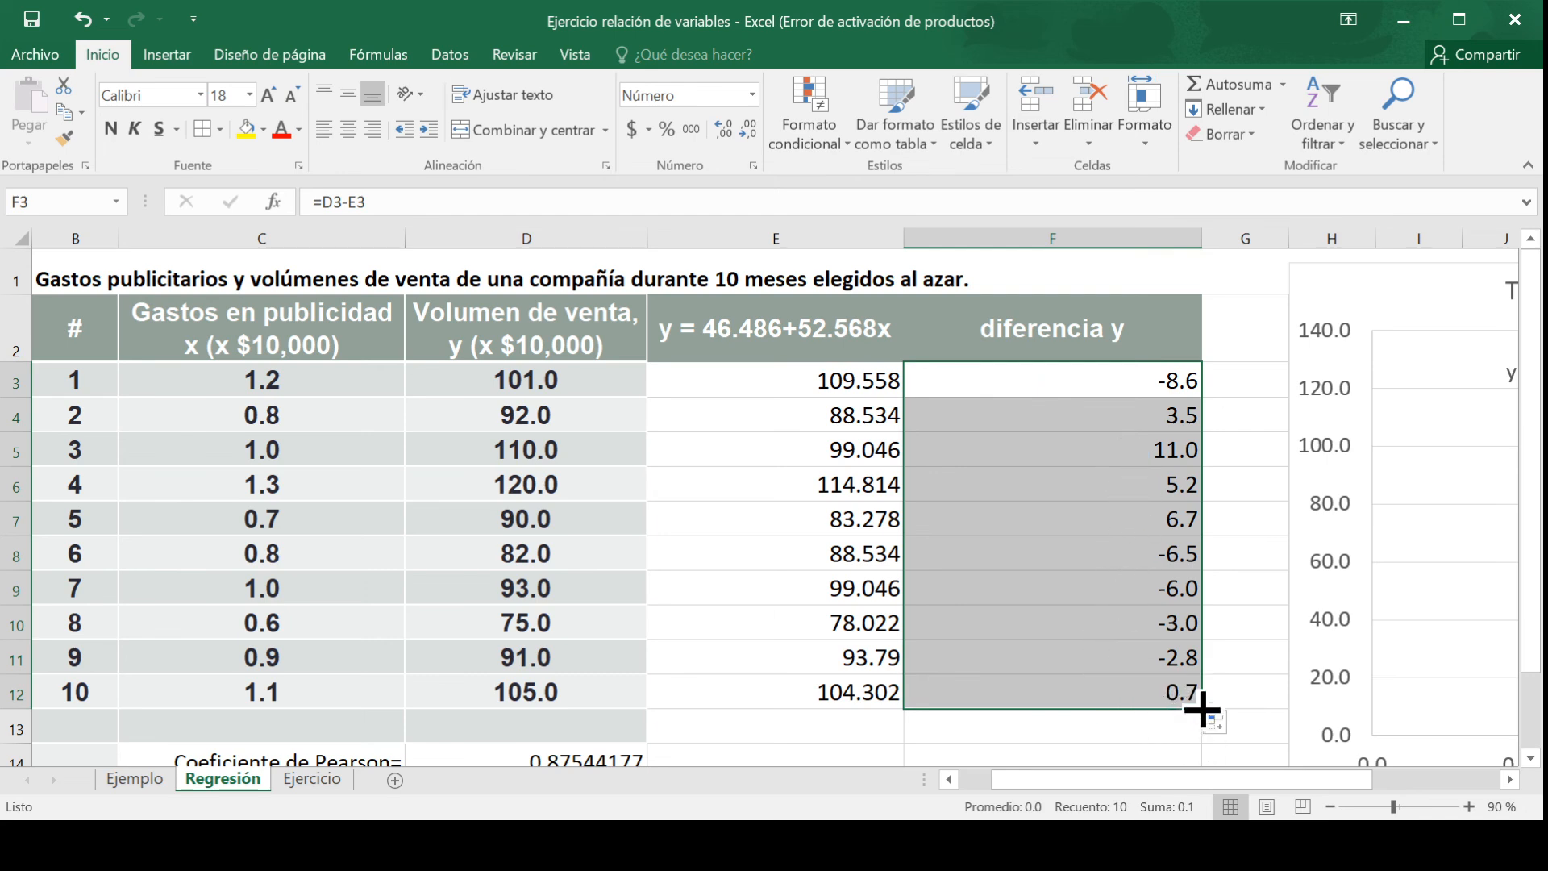
{"action": "left_click", "coordinate": [1510, 779]}
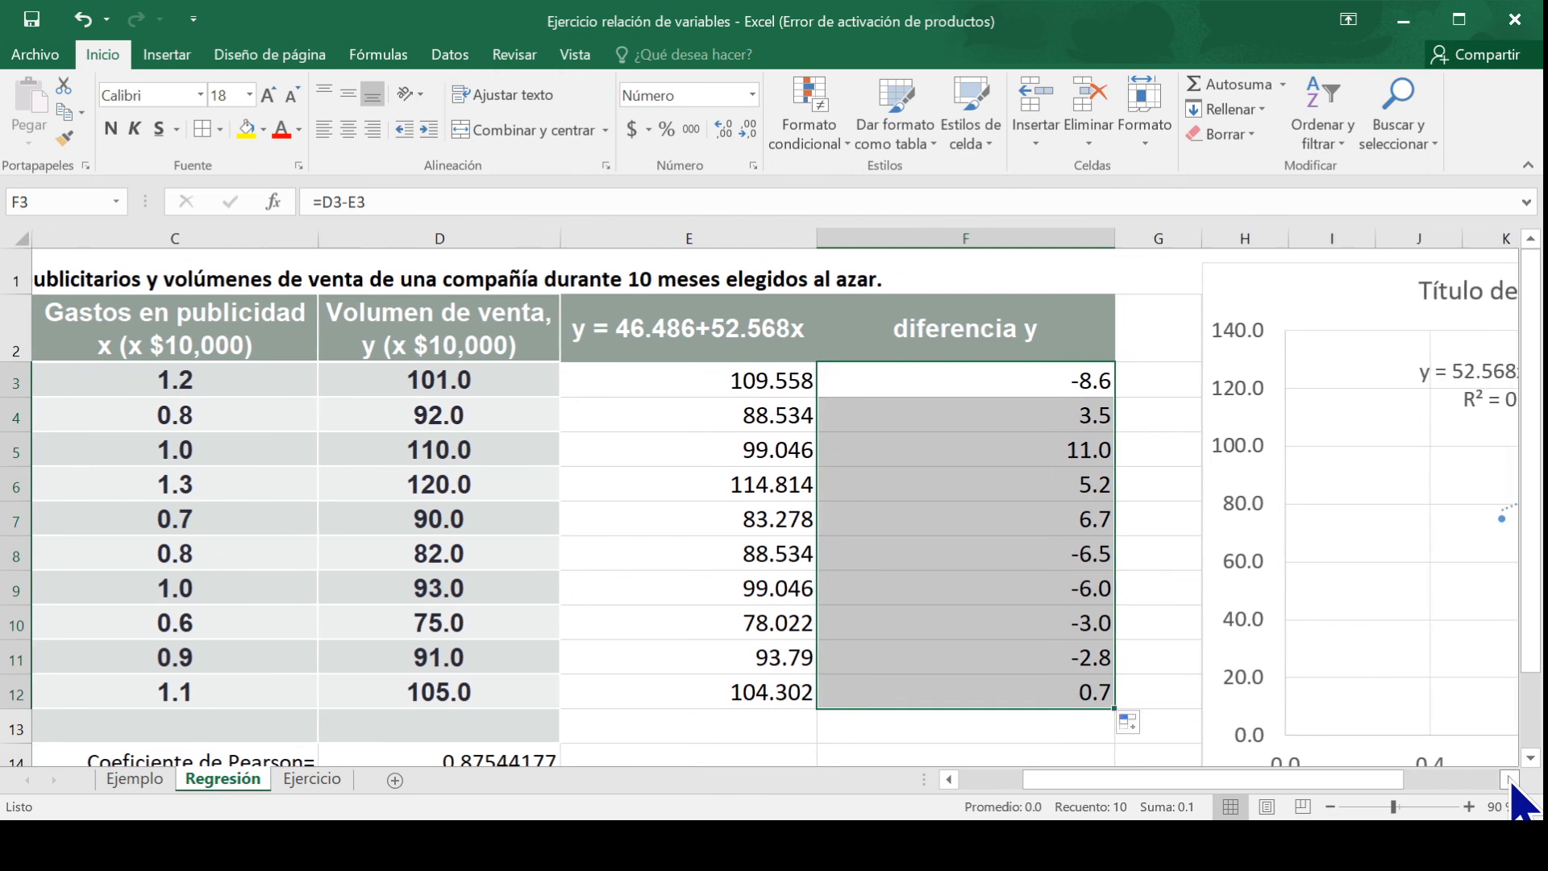
{"action": "left_click", "coordinate": [1510, 778]}
{"action": "left_click", "coordinate": [1510, 779]}
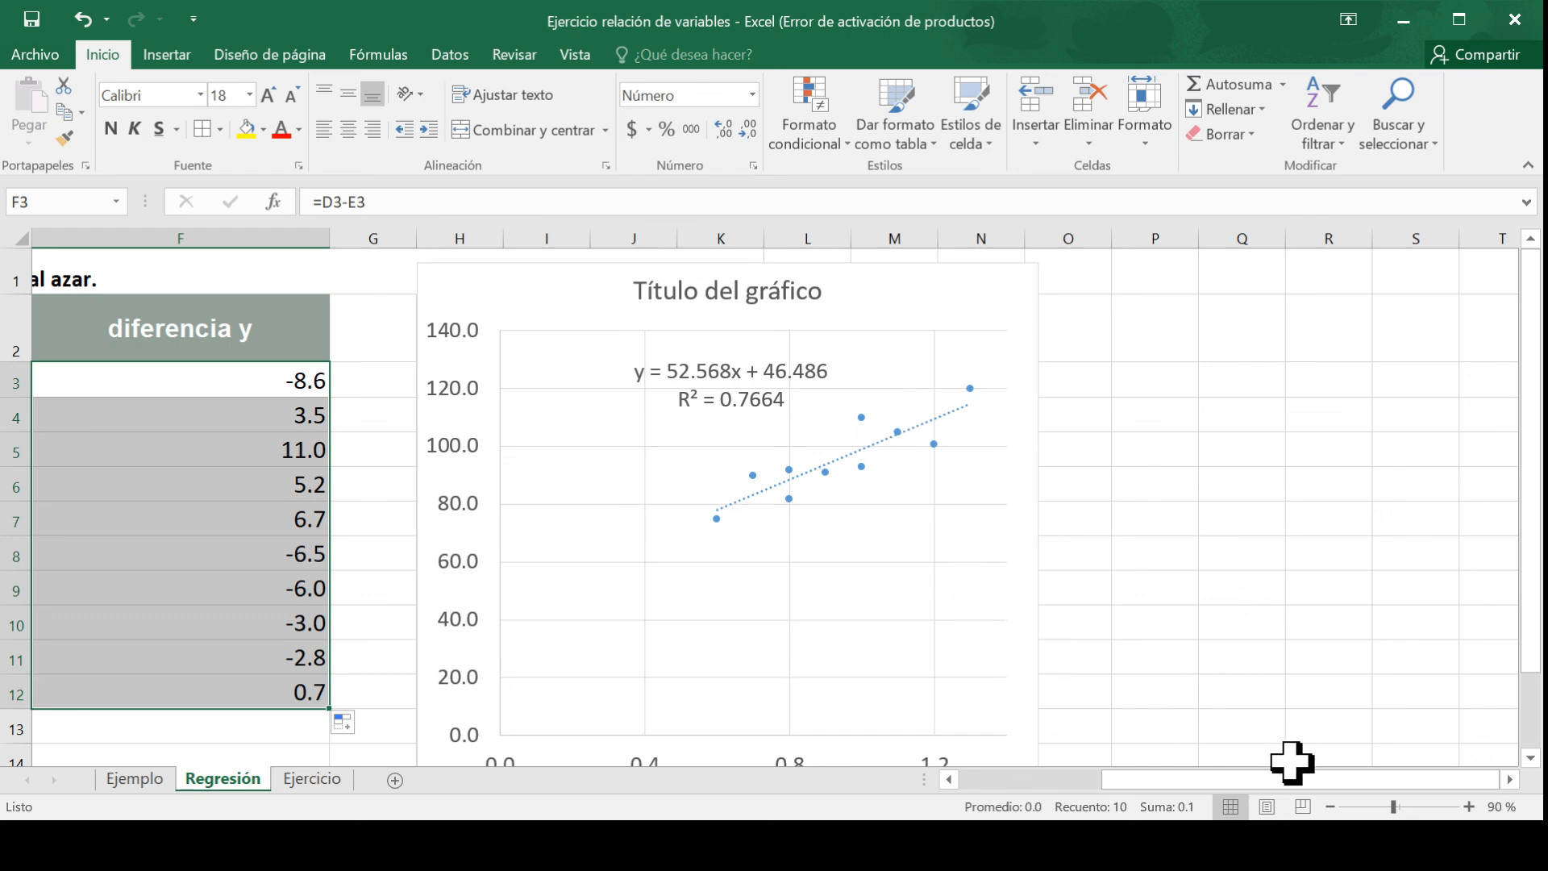
{"action": "left_click_drag", "start_coordinate": [1296, 779], "coordinate": [1254, 786]}
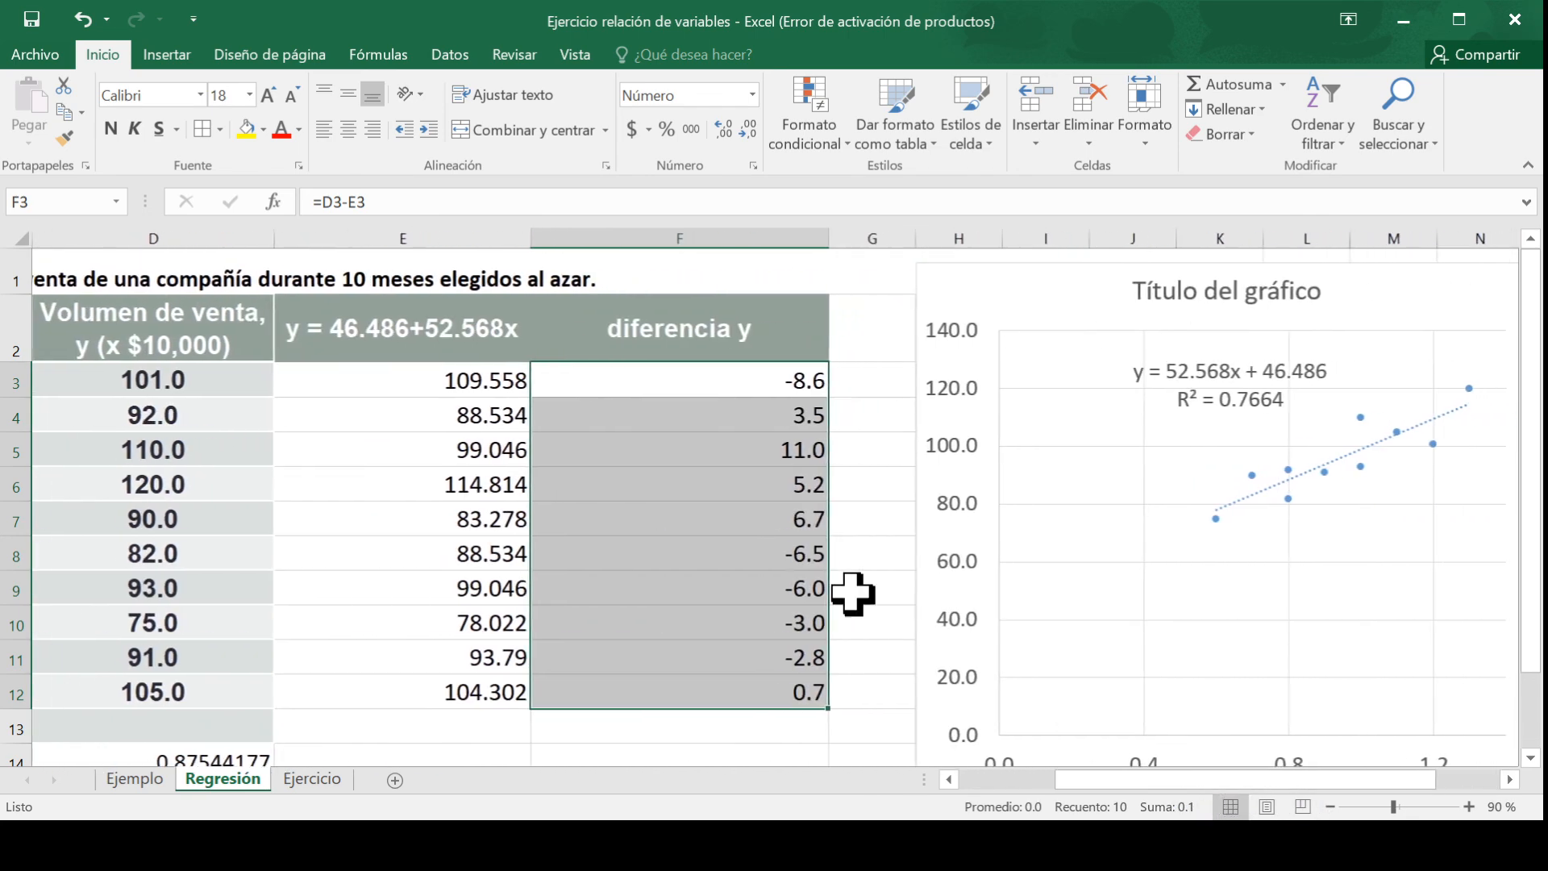
Step: Fill the regression estimate formula from E12 down to E15, below the table's existing data
{"action": "left_click", "coordinate": [663, 458]}
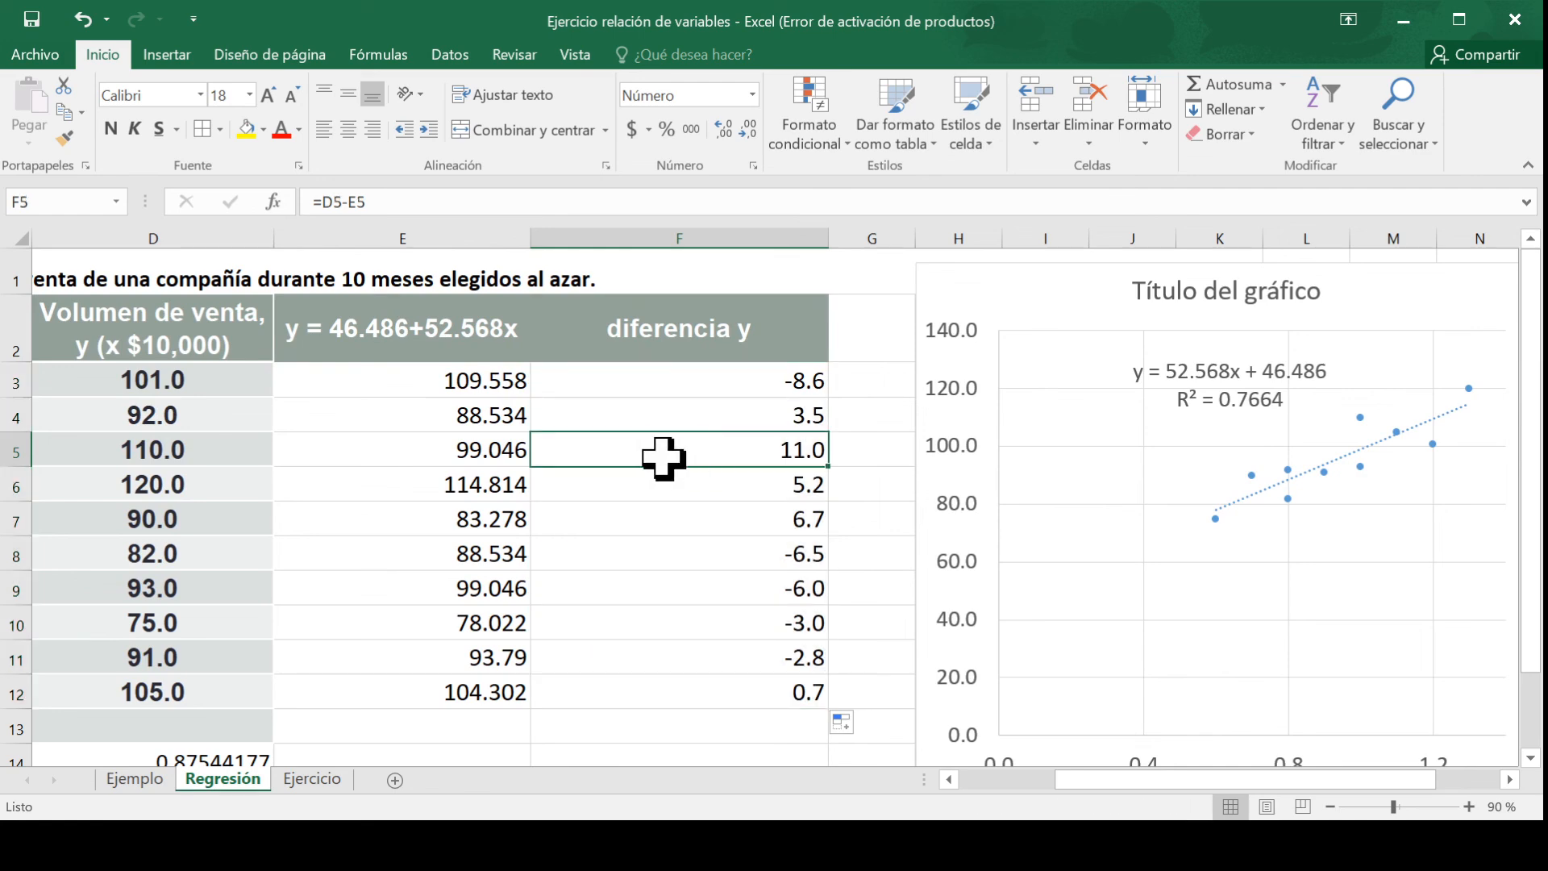
{"action": "left_click", "coordinate": [459, 458]}
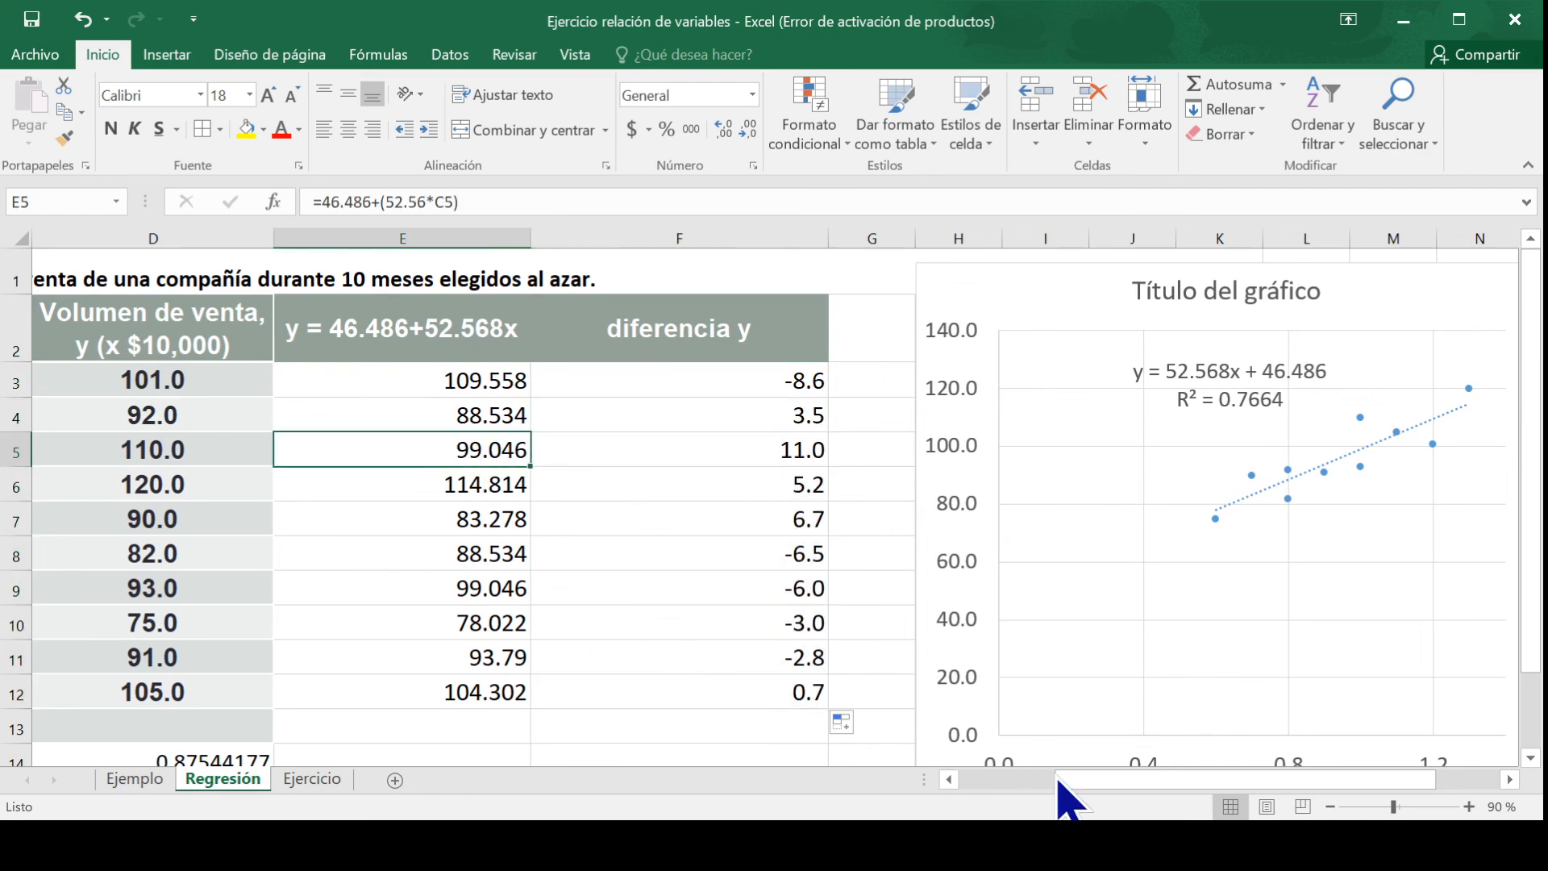
{"action": "left_click", "coordinate": [952, 780]}
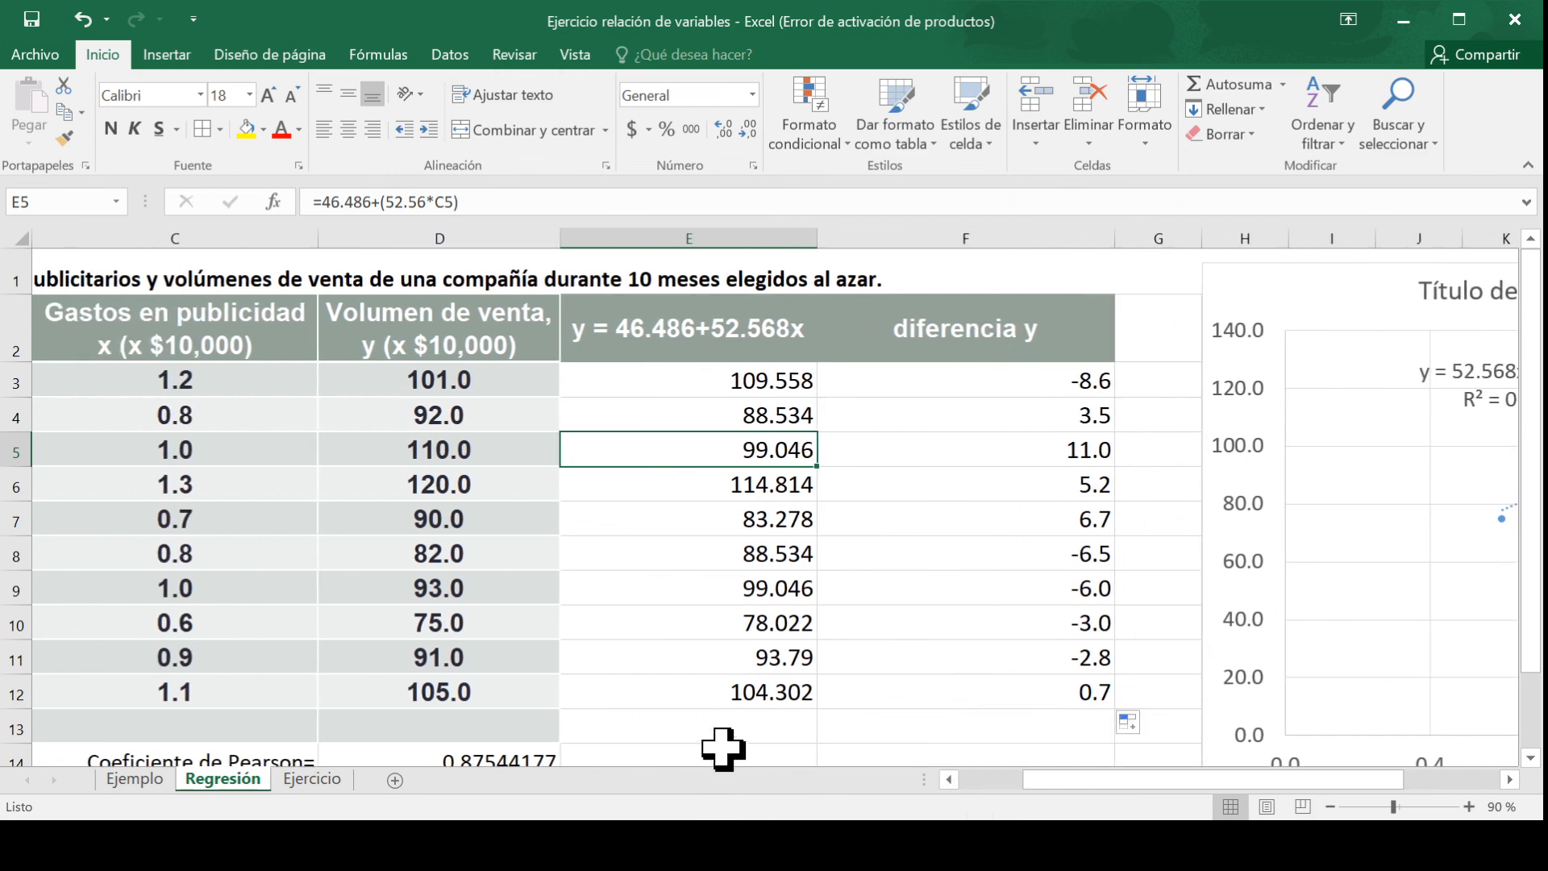
{"action": "left_click", "coordinate": [761, 735]}
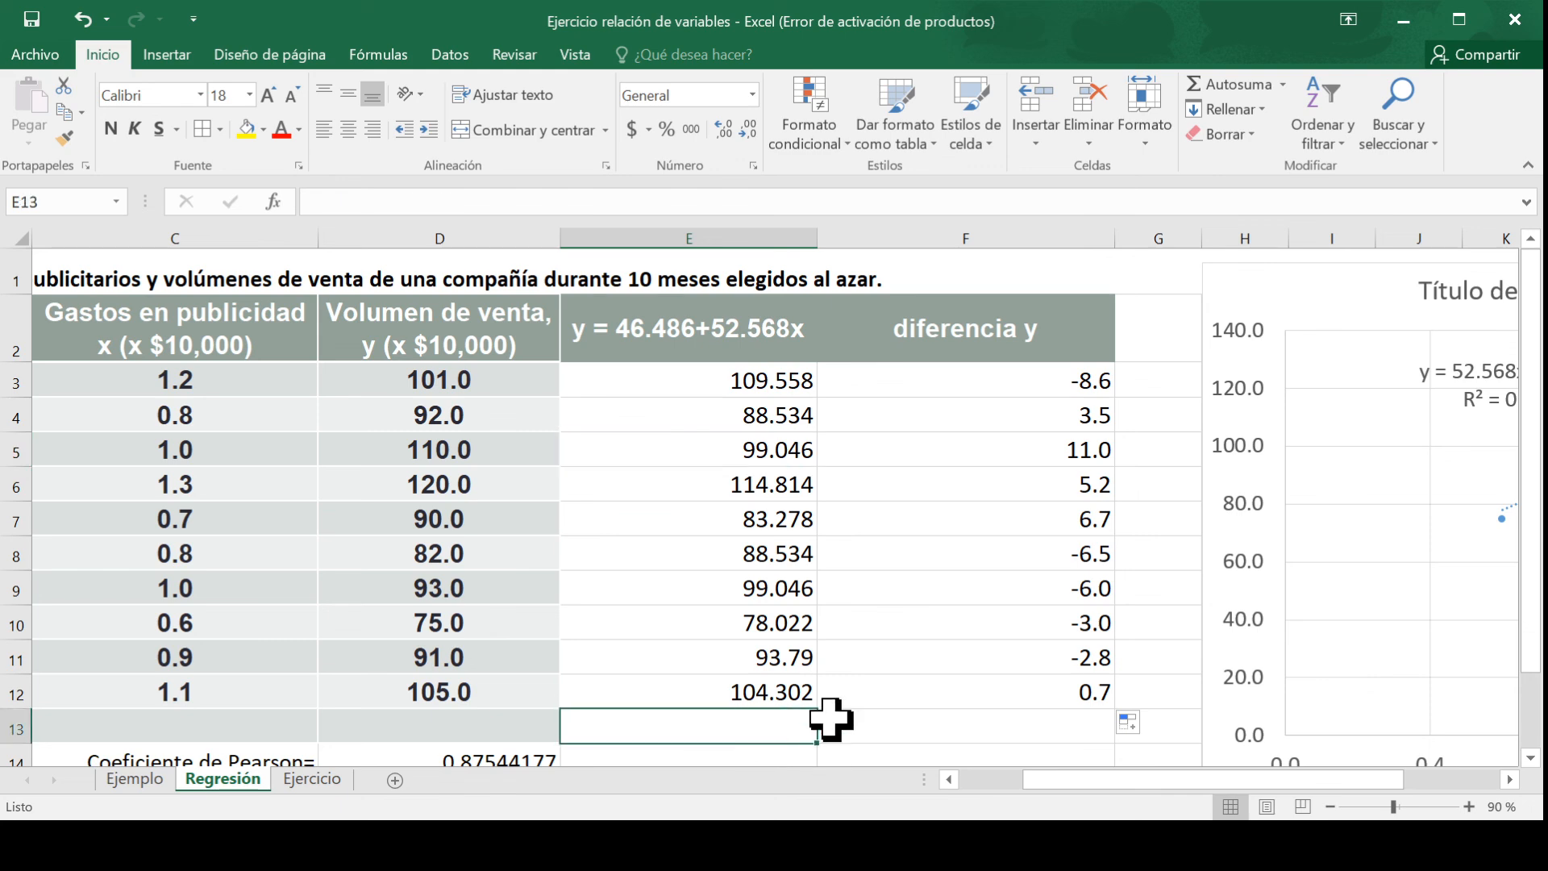
{"action": "left_click", "coordinate": [777, 687]}
{"action": "scroll", "coordinate": [846, 645], "scroll_direction": "down", "scroll_amount": 2}
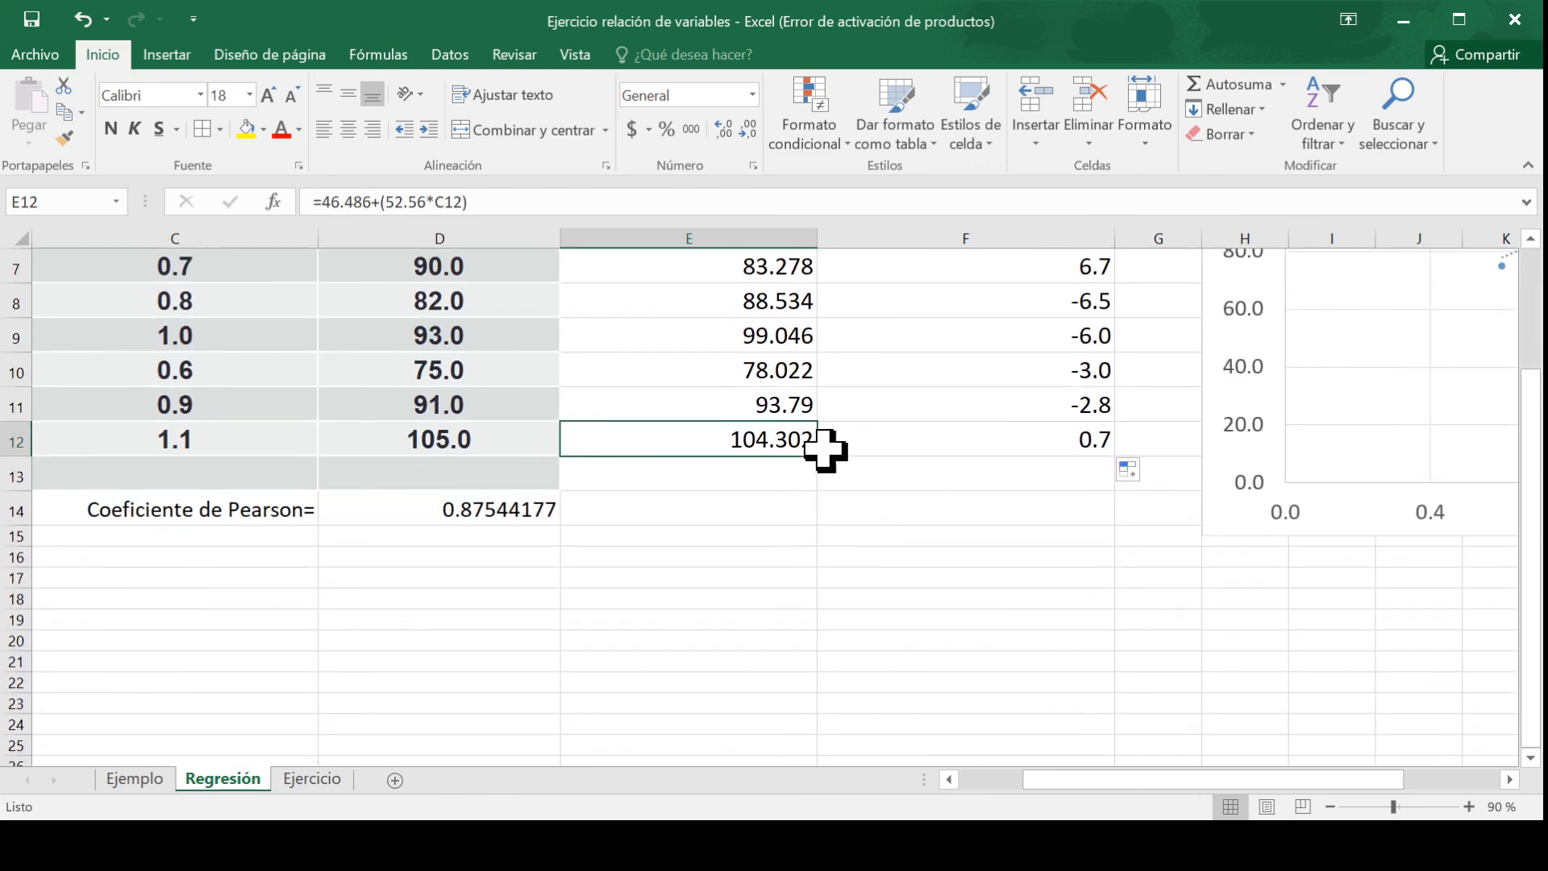
{"action": "left_click_drag", "start_coordinate": [820, 465], "coordinate": [809, 555]}
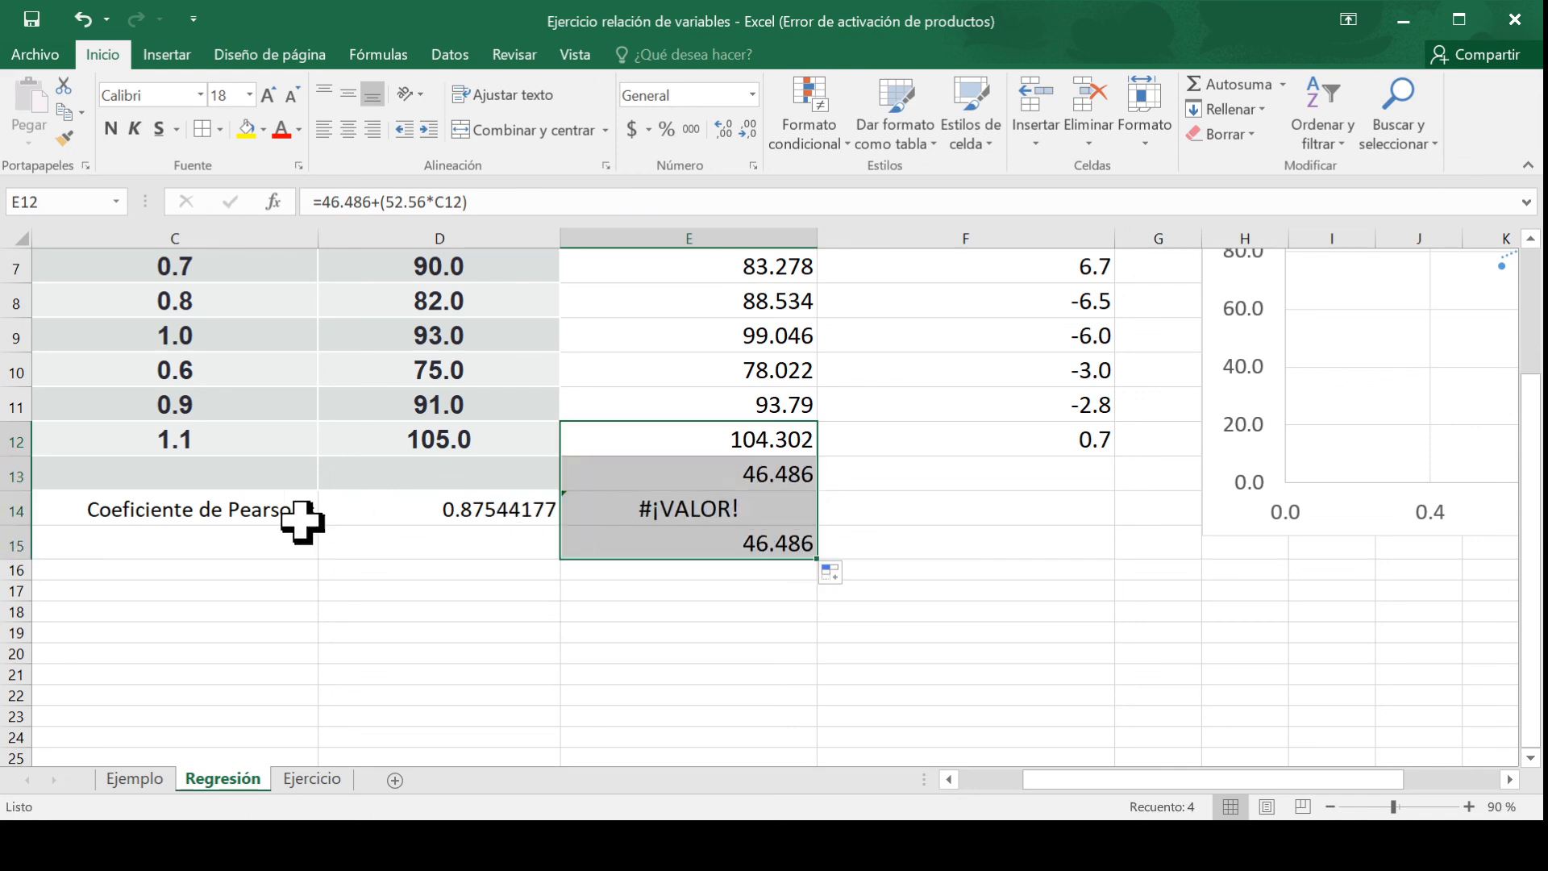
Step: Move the Pearson coefficient label and its value from C14:D14 down to C16:D16 to free the rows above
{"action": "left_click", "coordinate": [201, 516]}
{"action": "left_click_drag", "start_coordinate": [201, 516], "coordinate": [431, 516]}
{"action": "left_click", "coordinate": [424, 534]}
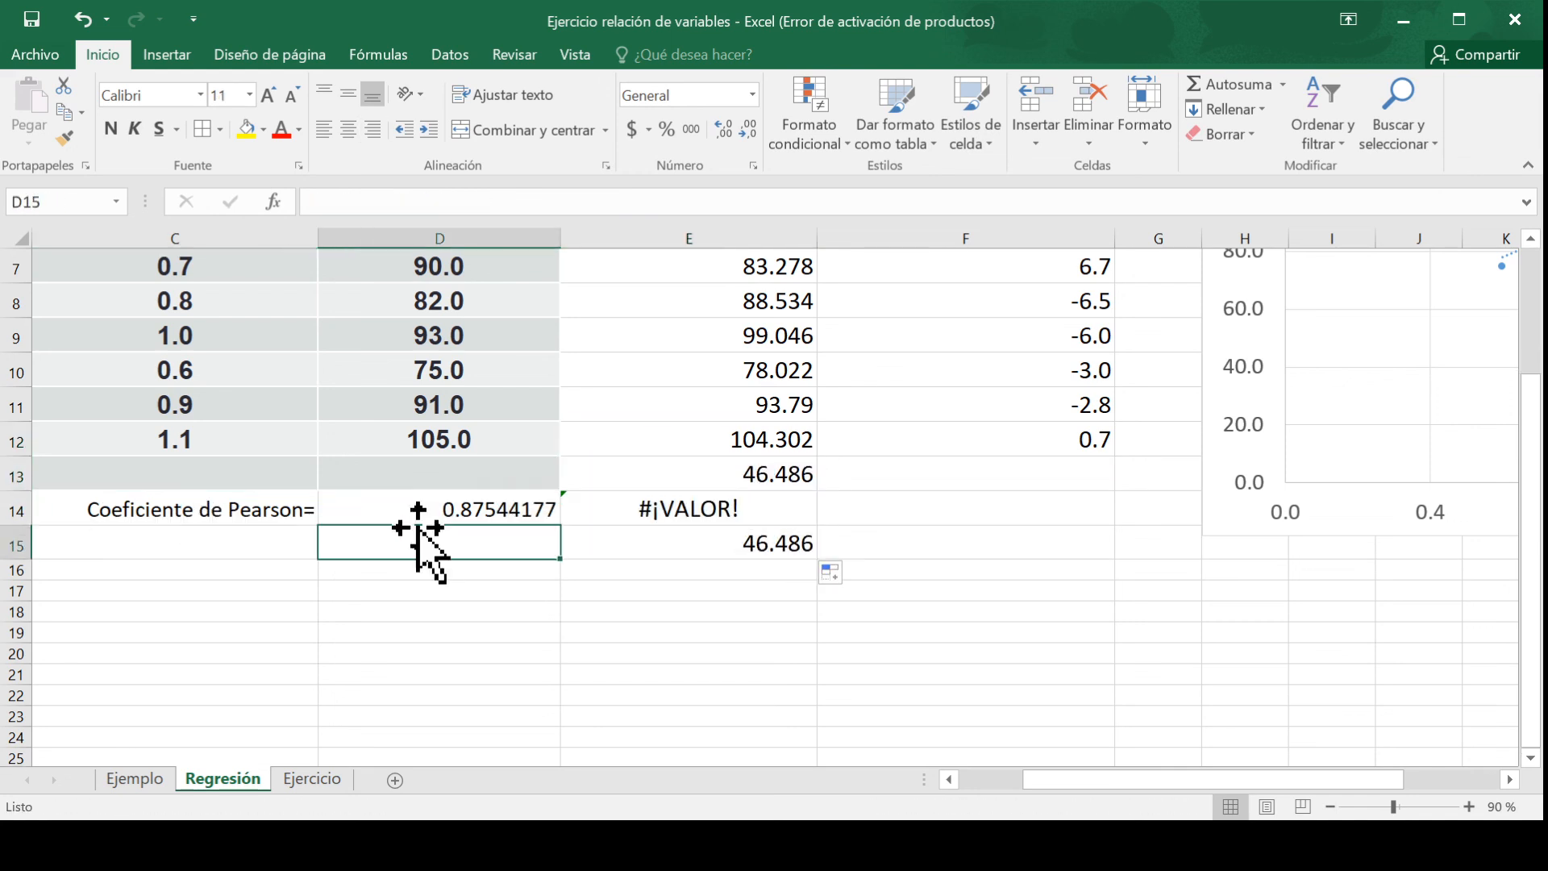
{"action": "left_click", "coordinate": [261, 508]}
{"action": "left_click_drag", "start_coordinate": [258, 506], "coordinate": [426, 581]}
{"action": "left_click", "coordinate": [453, 475]}
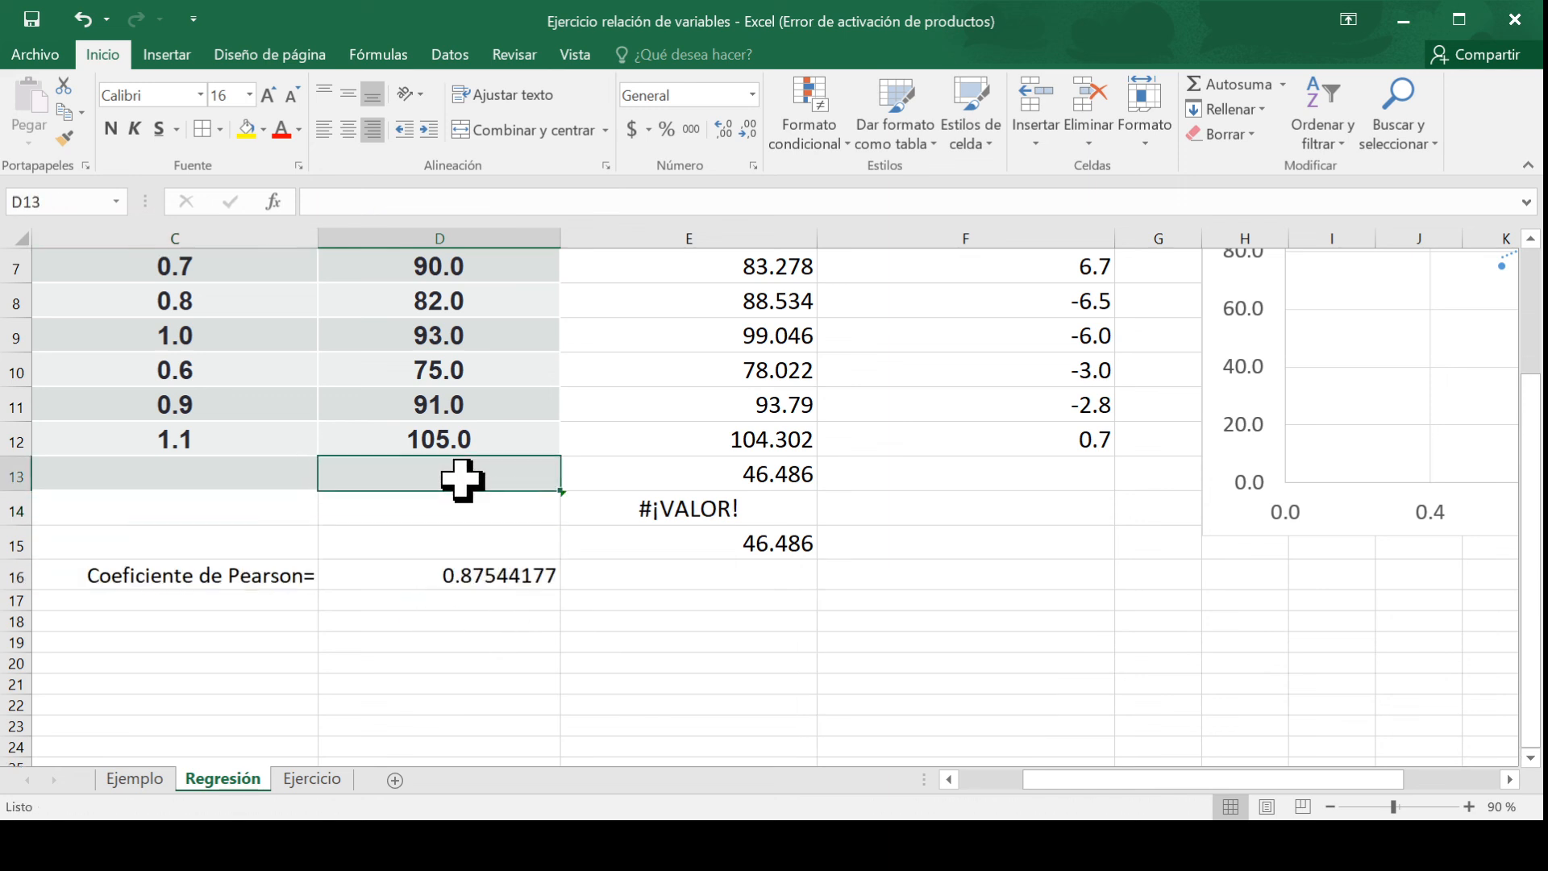
Step: Enter an advertising expense of 2 in cell C13 and check its sales estimate in E13
{"action": "left_click", "coordinate": [211, 470]}
{"action": "scroll", "coordinate": [301, 466], "scroll_direction": "up", "scroll_amount": 2}
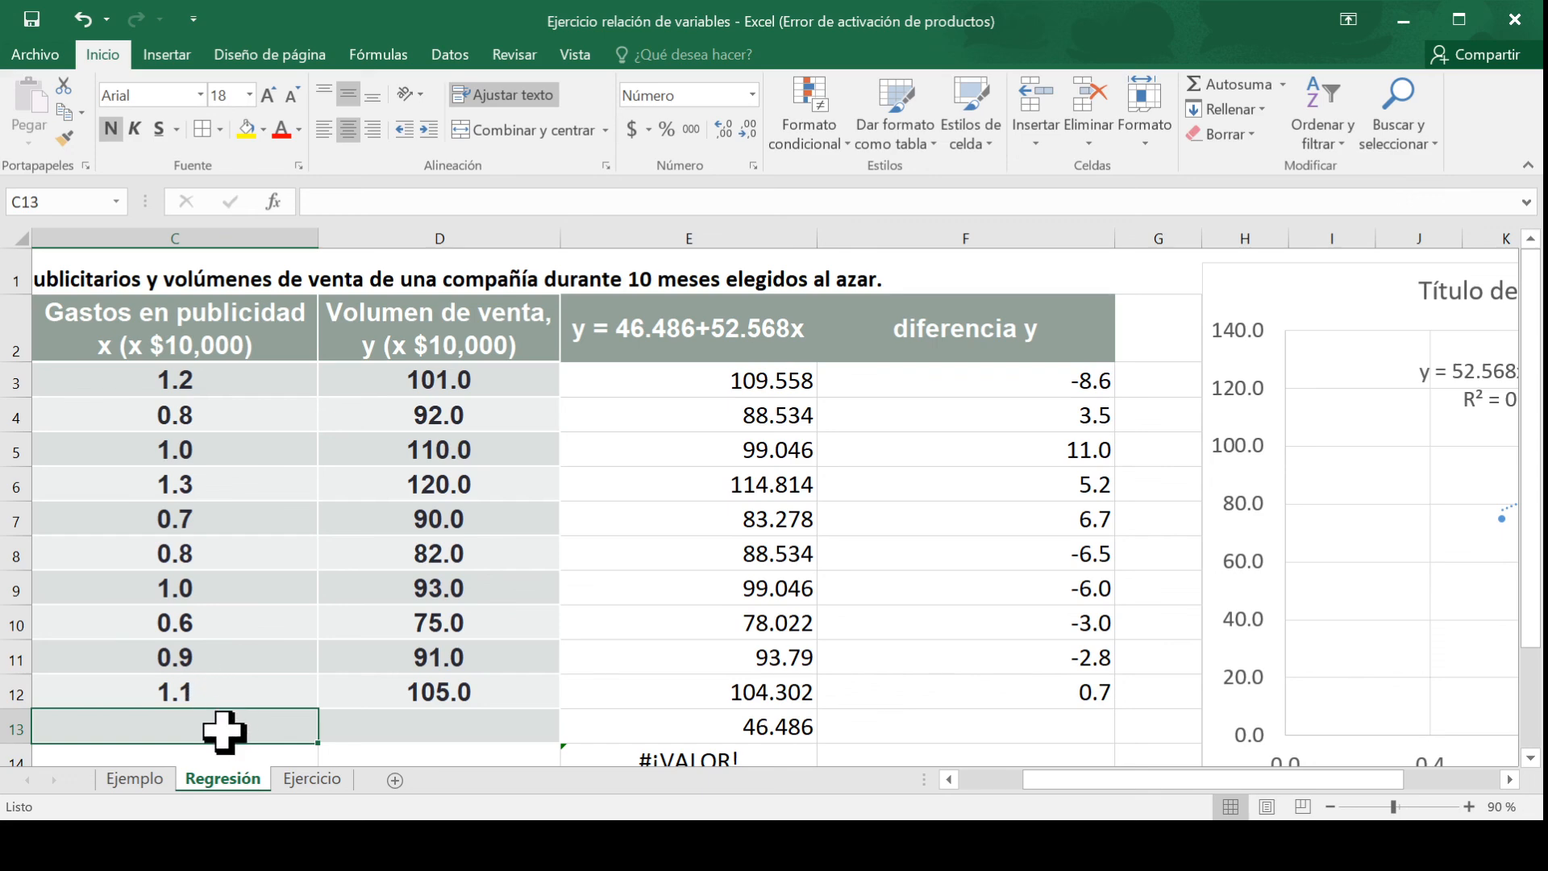
{"action": "type", "text": "2"}
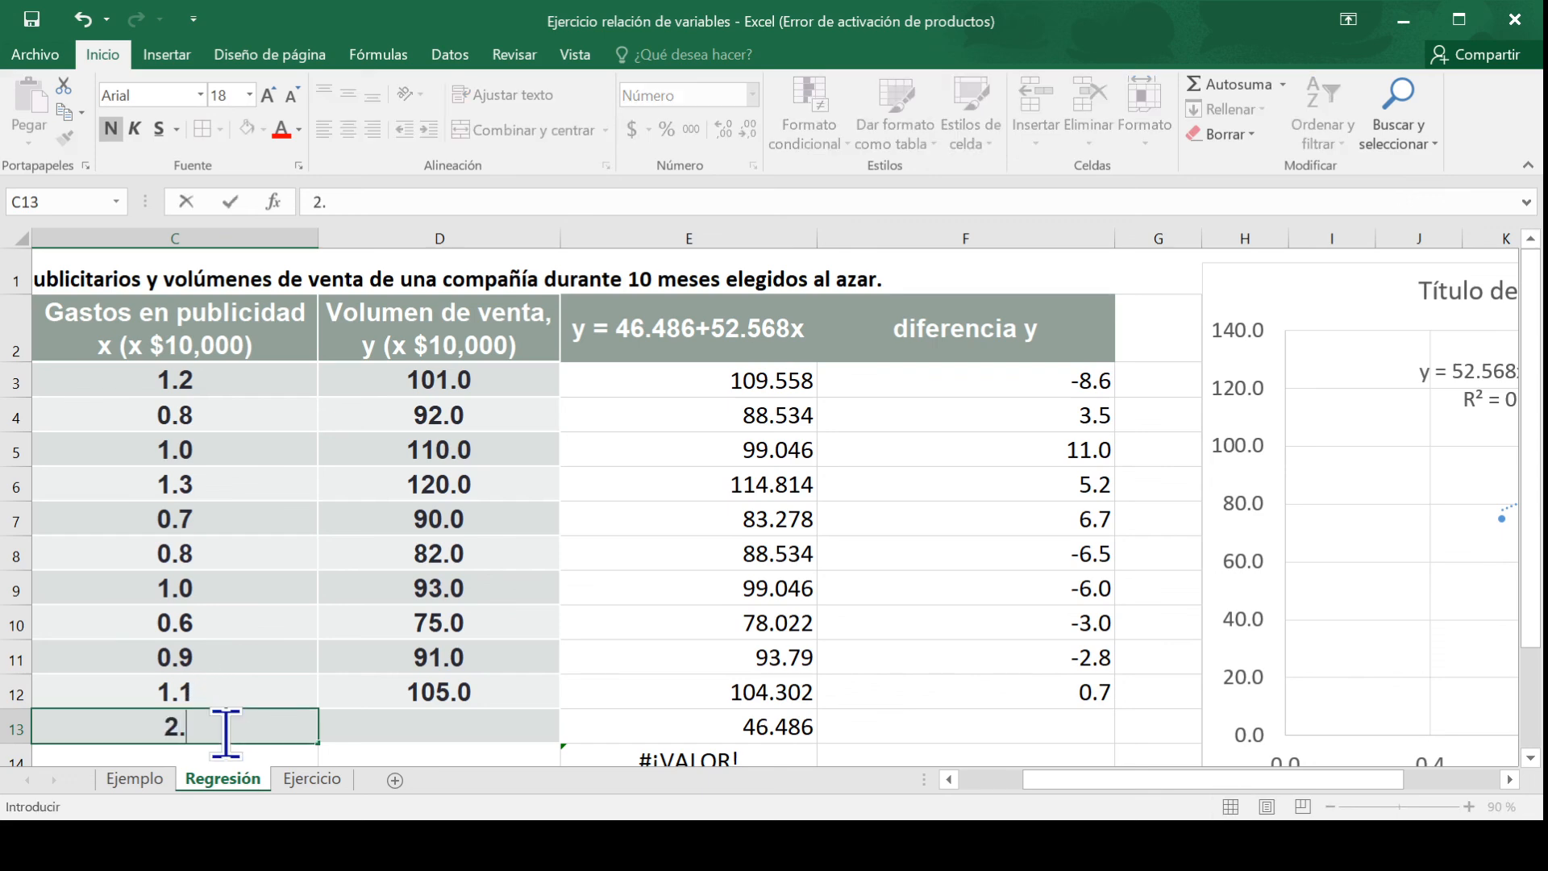
{"action": "key", "text": "Return"}
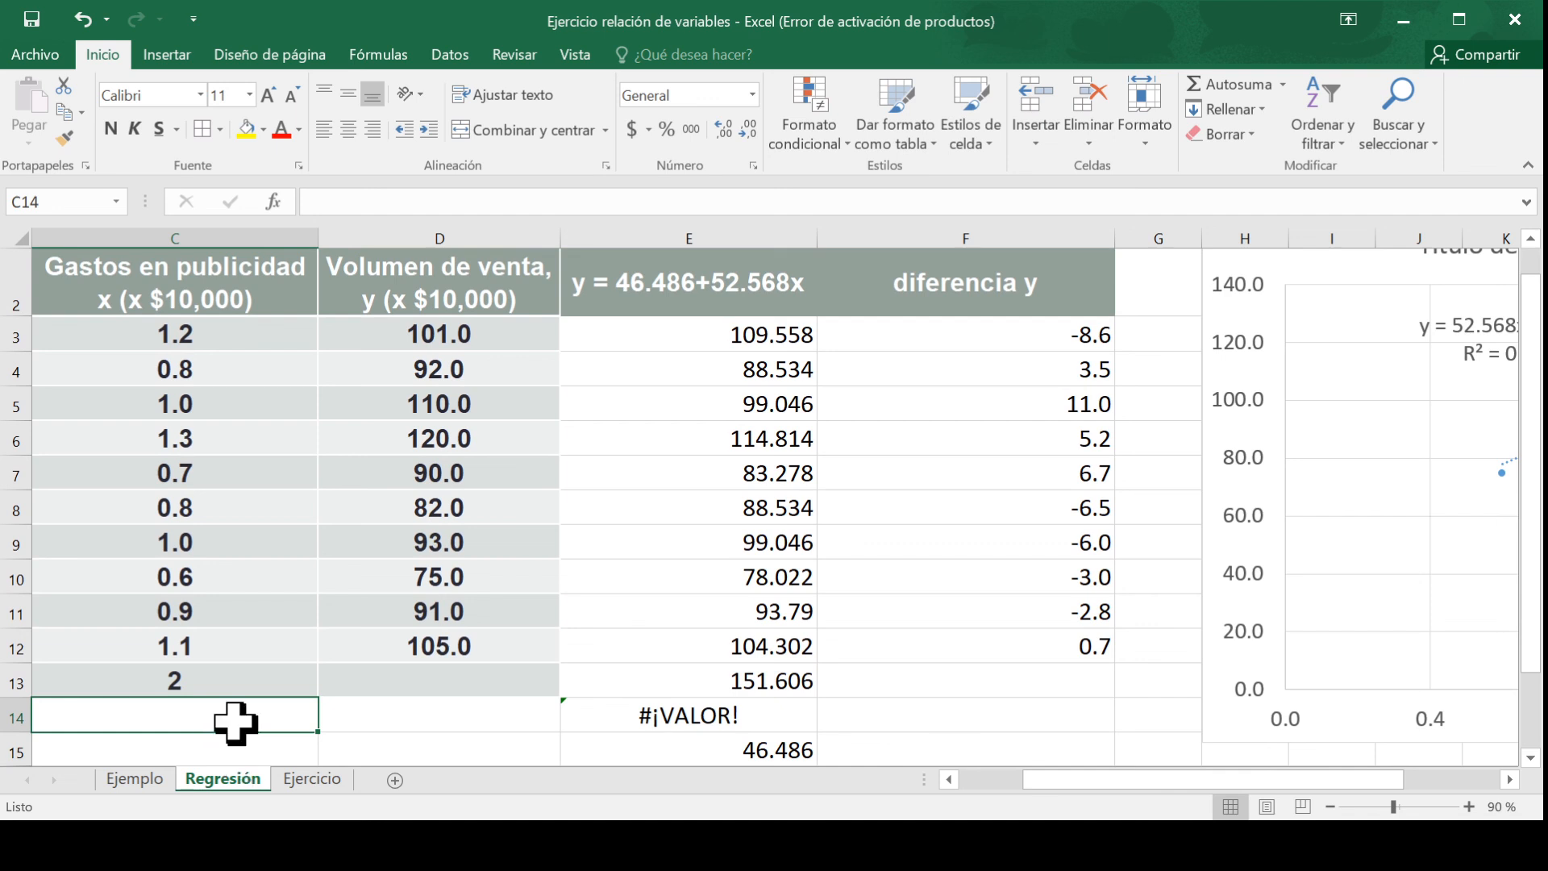
{"action": "left_click", "coordinate": [741, 681]}
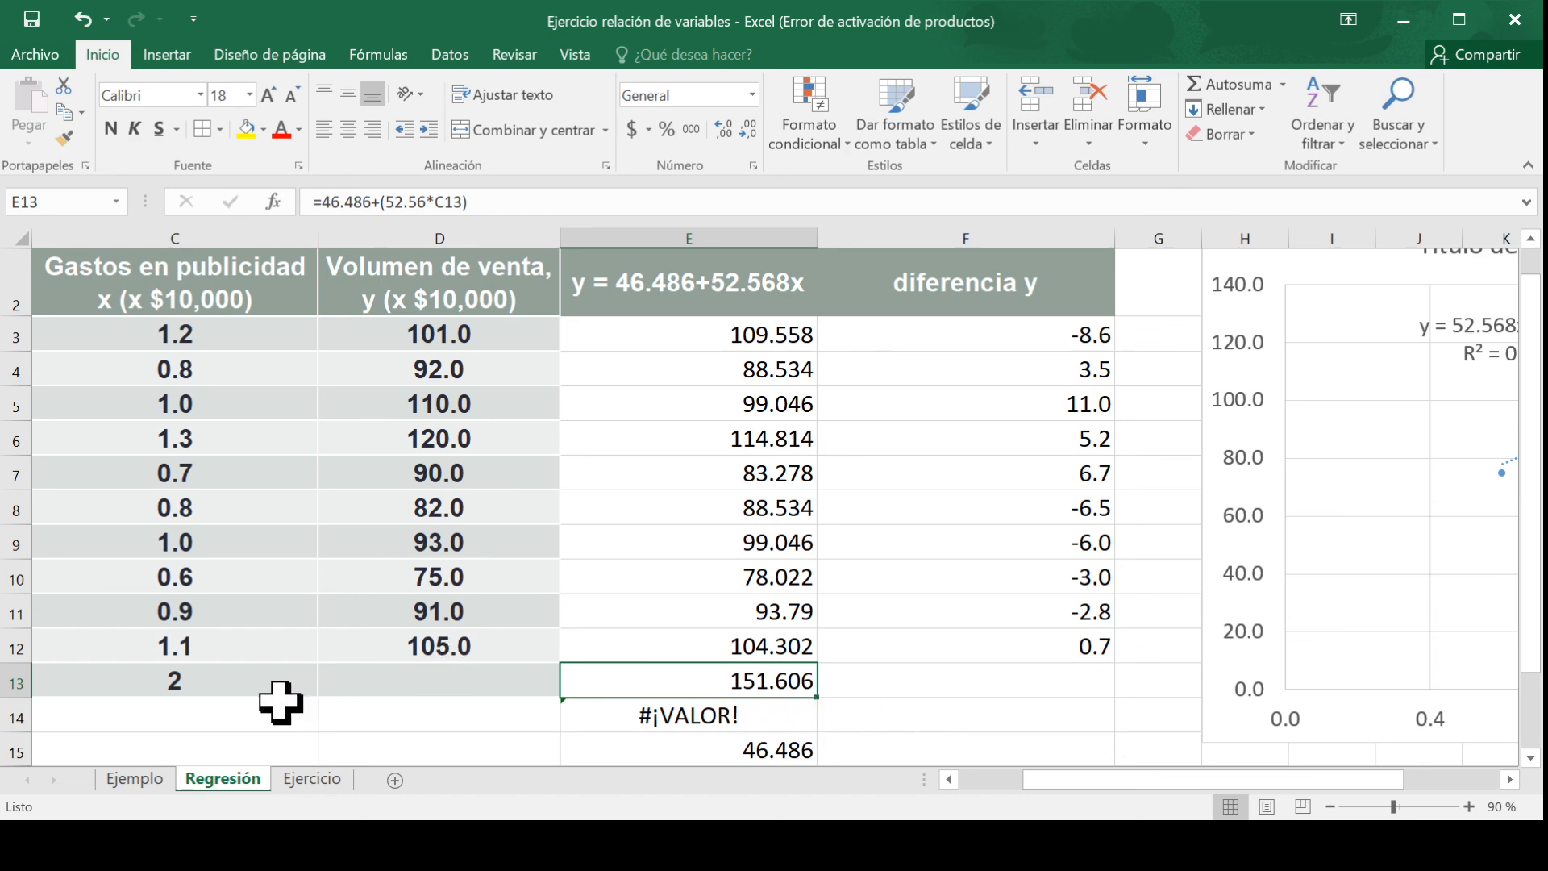
Step: Enter an advertising expense of 1.9 in cell C14
{"action": "left_click", "coordinate": [229, 709]}
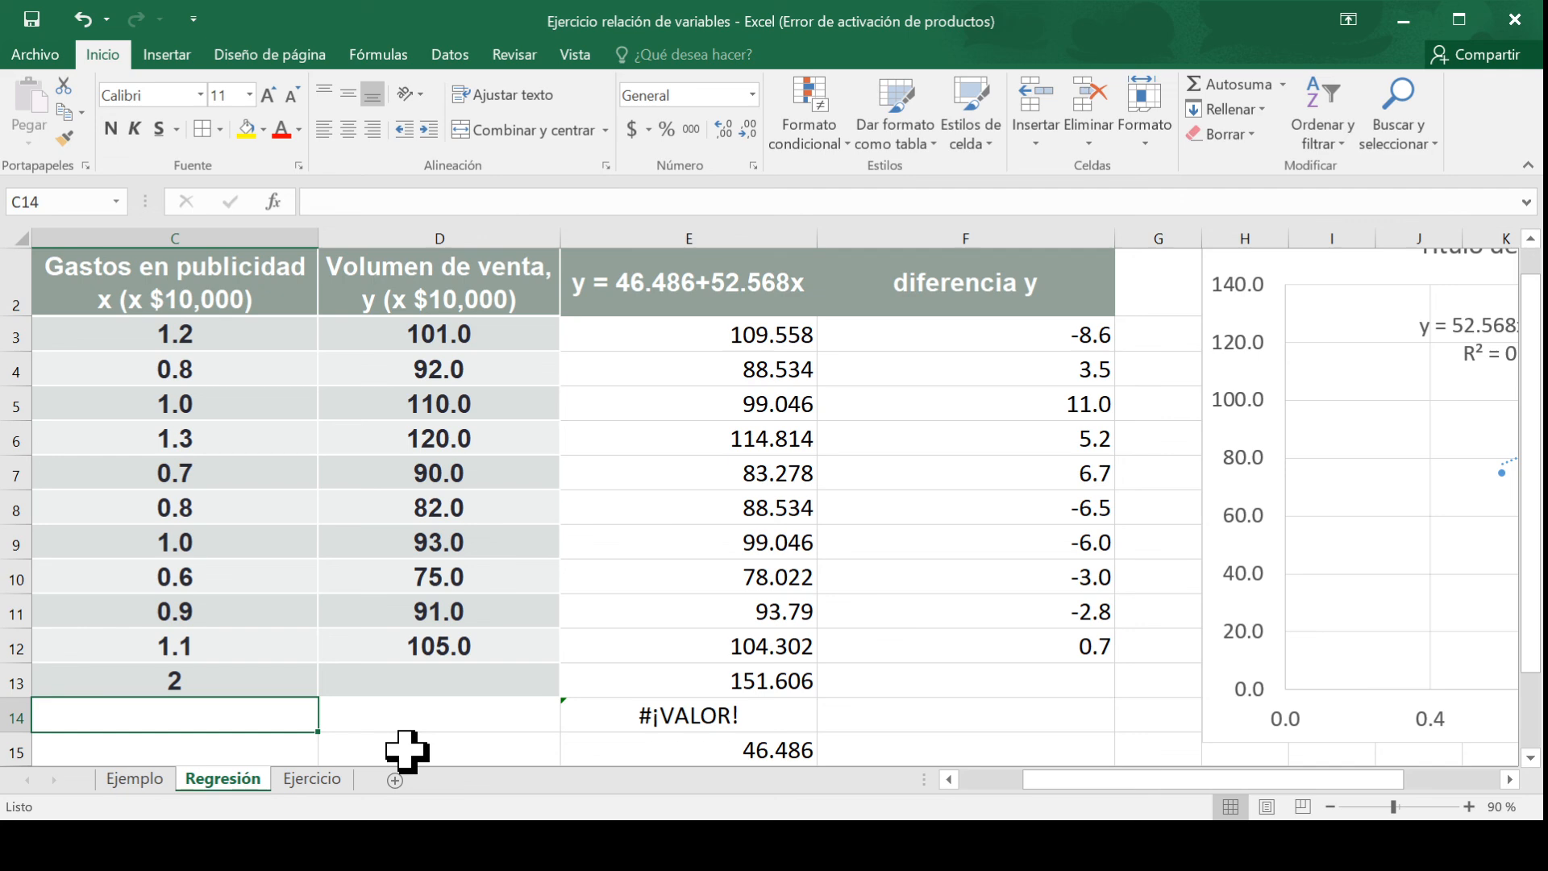
{"action": "type", "text": "1.9"}
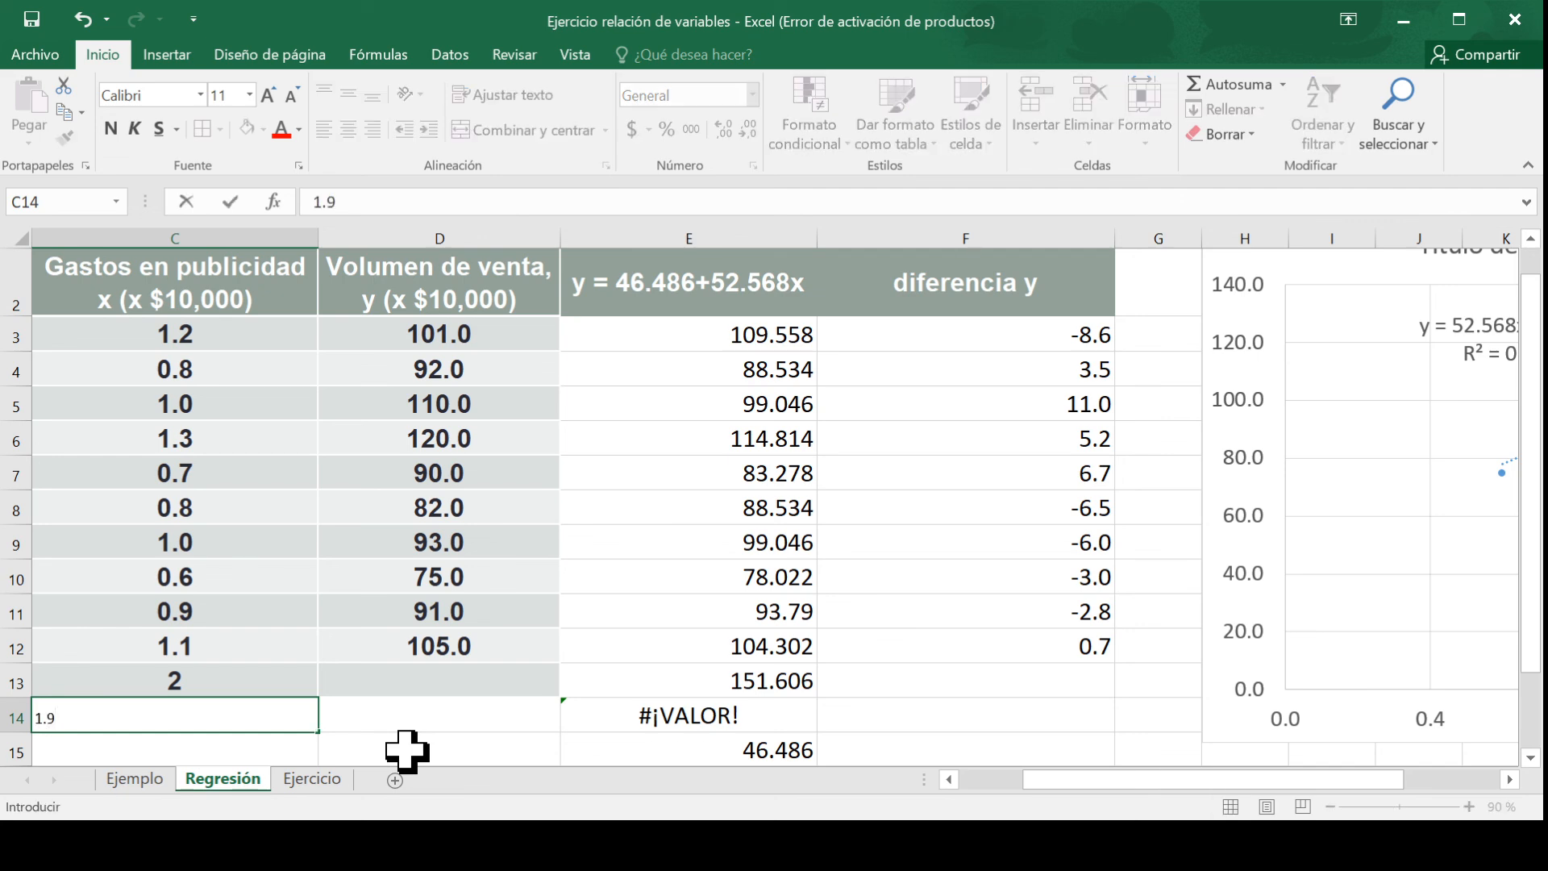
{"action": "key", "text": "Return"}
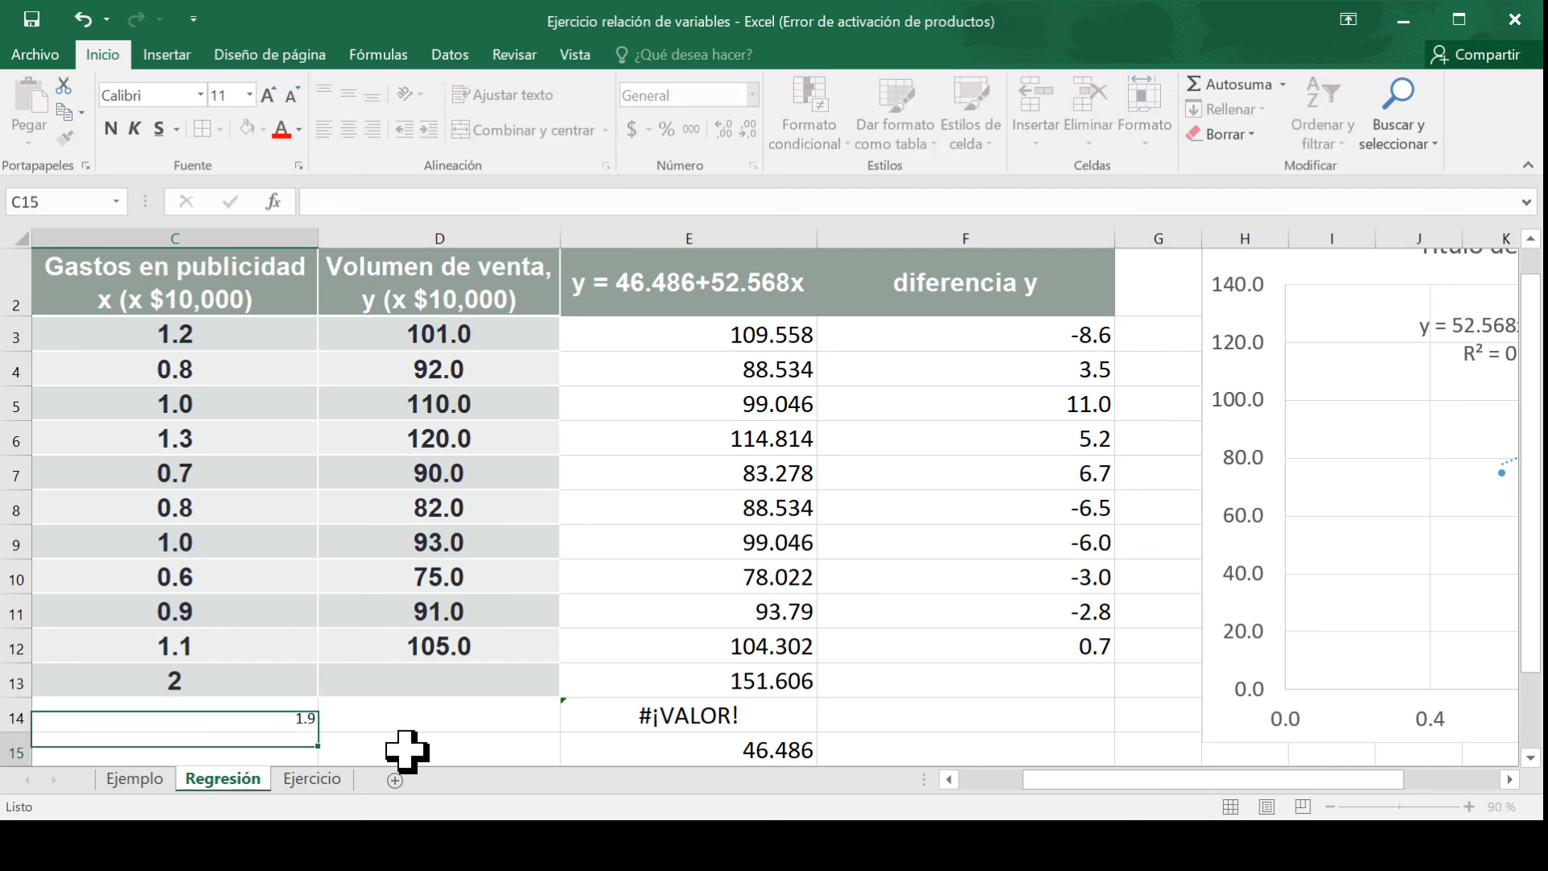
{"action": "left_click", "coordinate": [276, 720]}
{"action": "left_click", "coordinate": [262, 673]}
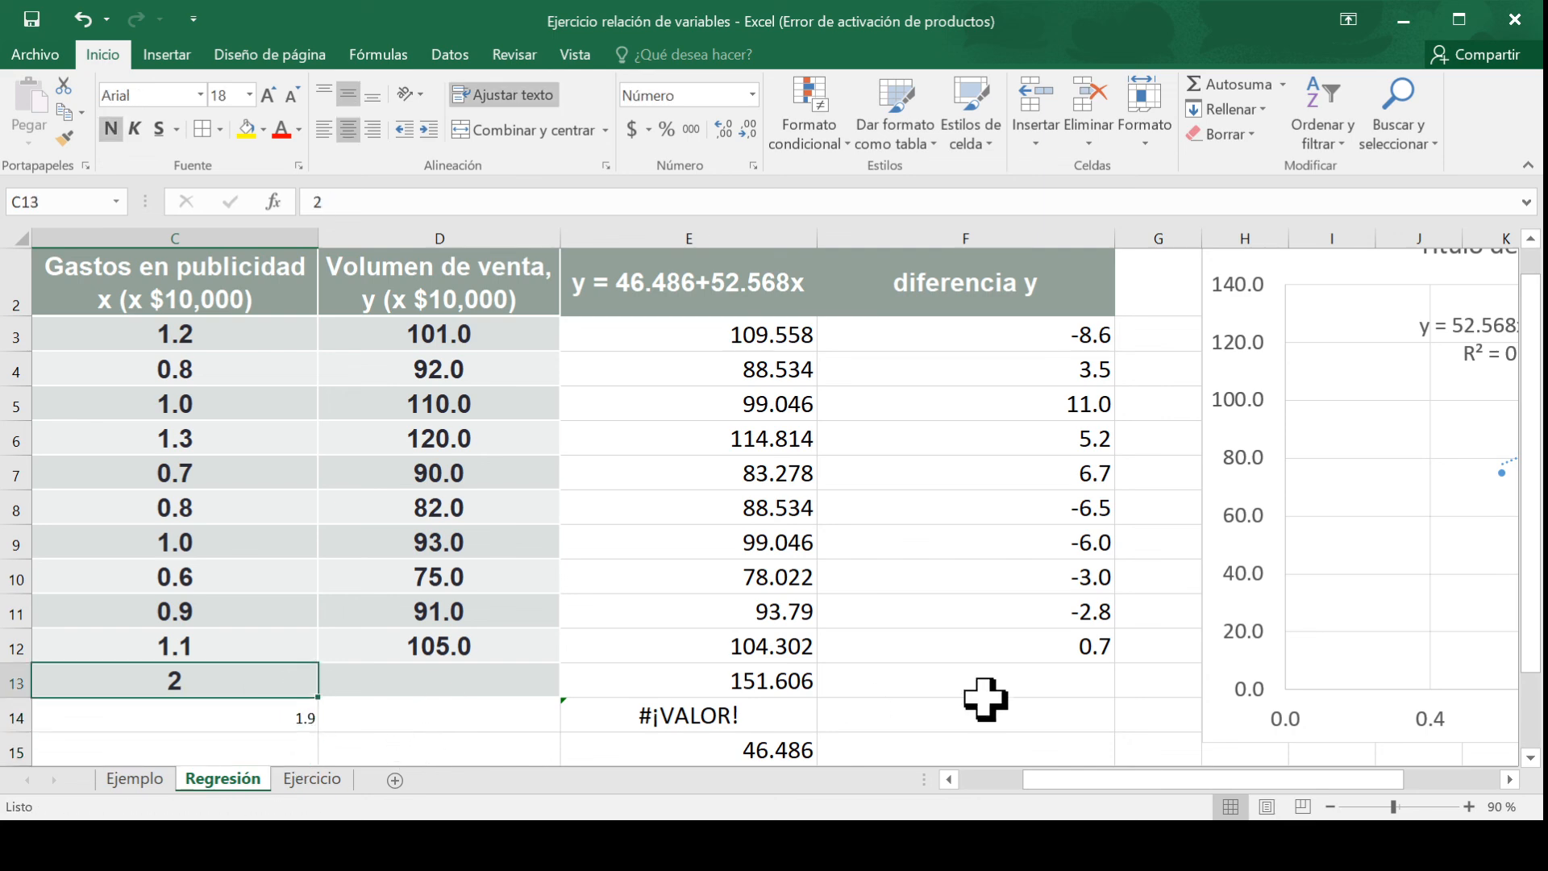
{"action": "left_click", "coordinate": [772, 694]}
{"action": "left_click", "coordinate": [820, 705]}
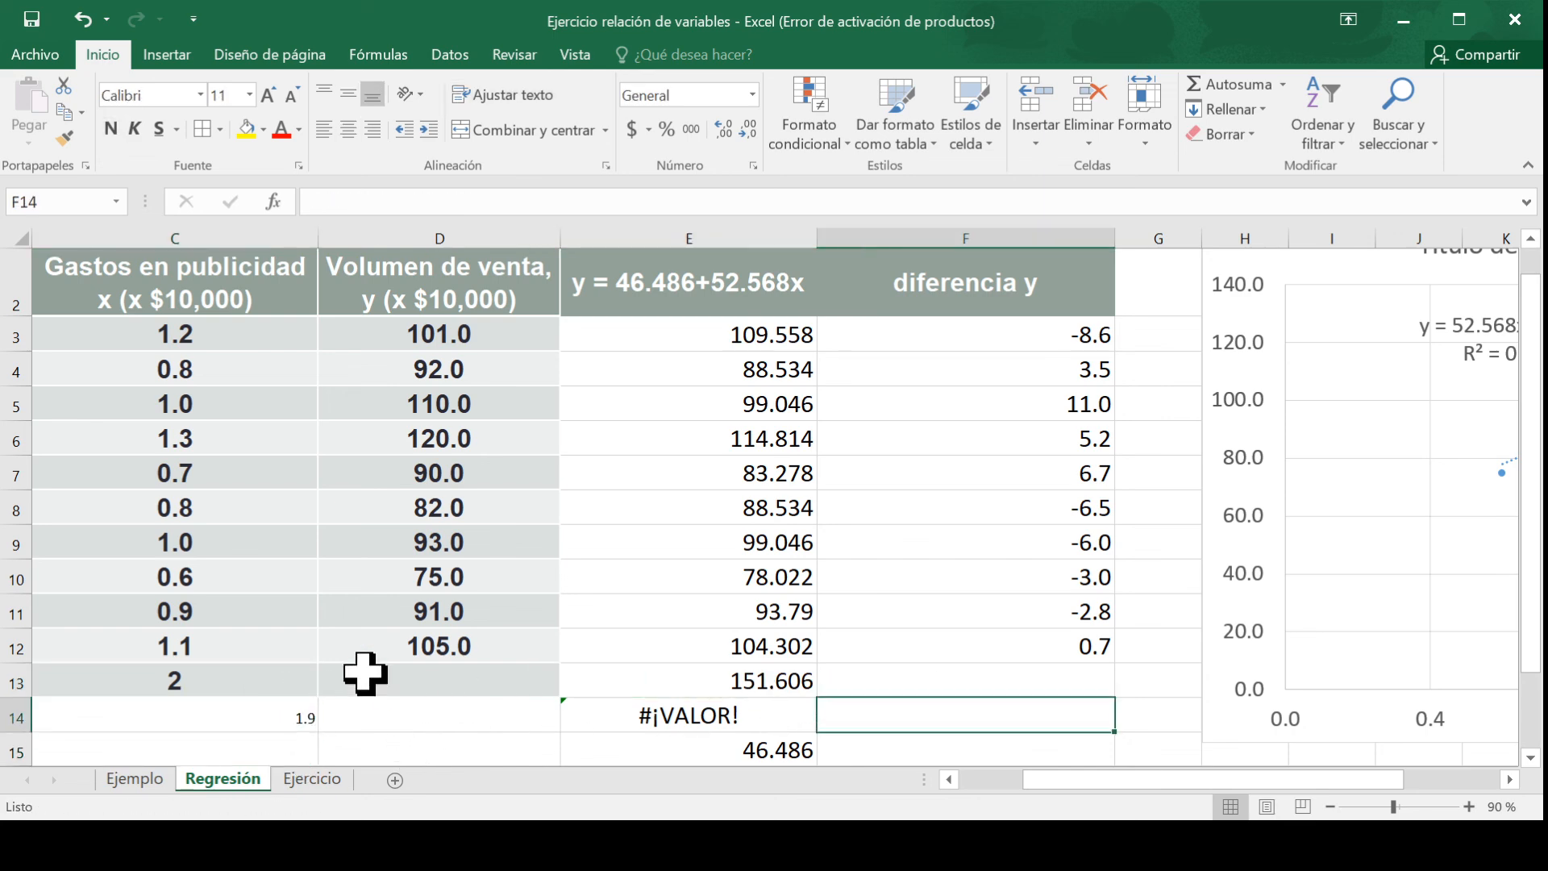
Step: Copy the formatting of C13 onto cells C14 to C16
{"action": "left_click", "coordinate": [251, 680]}
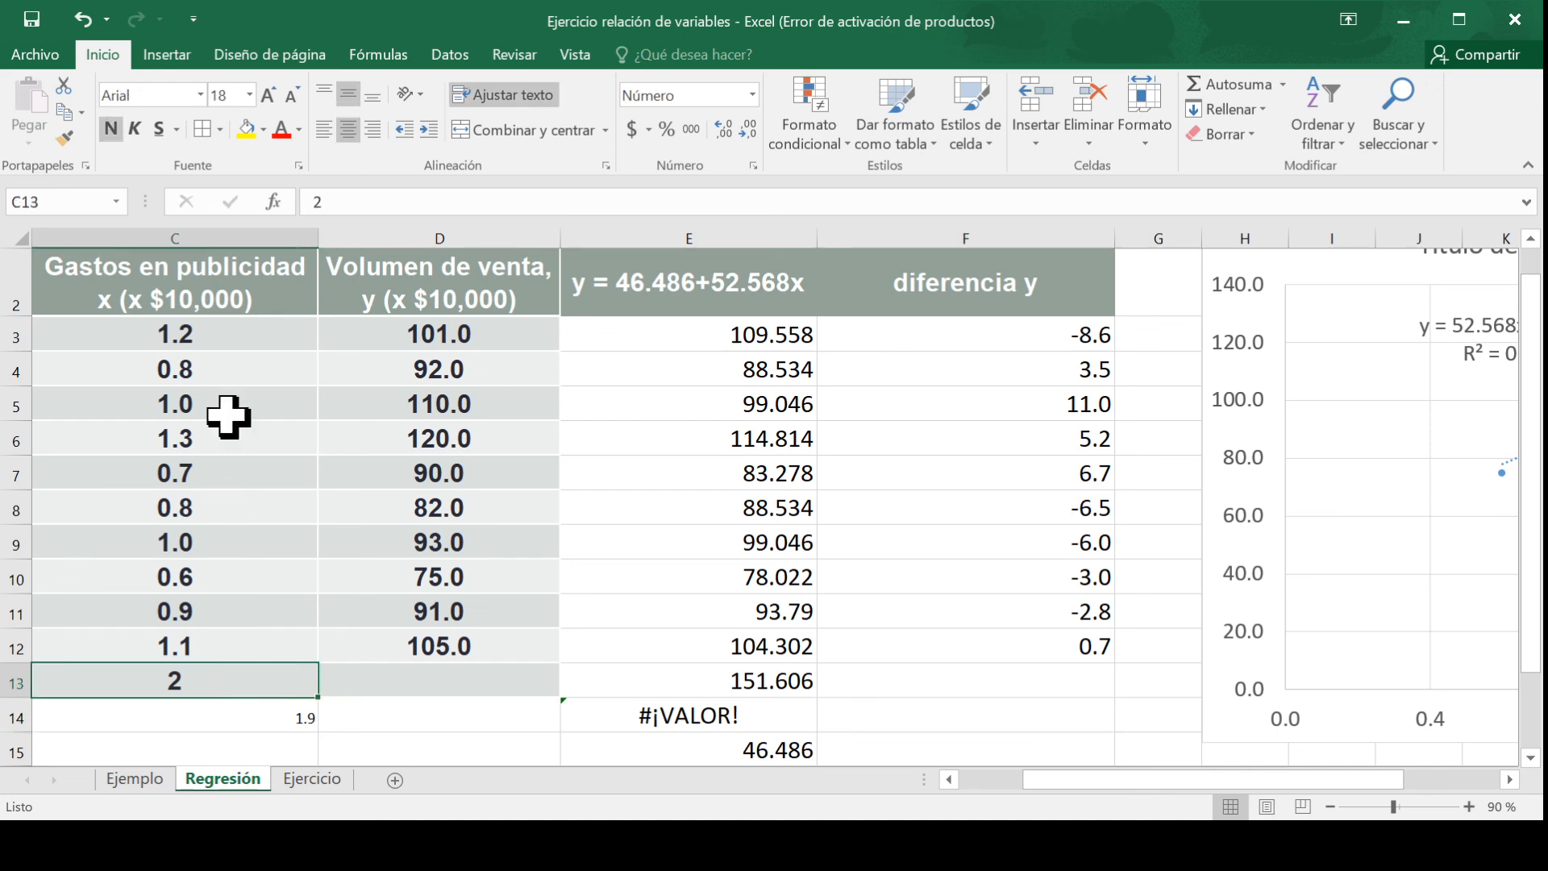
{"action": "left_click", "coordinate": [64, 111]}
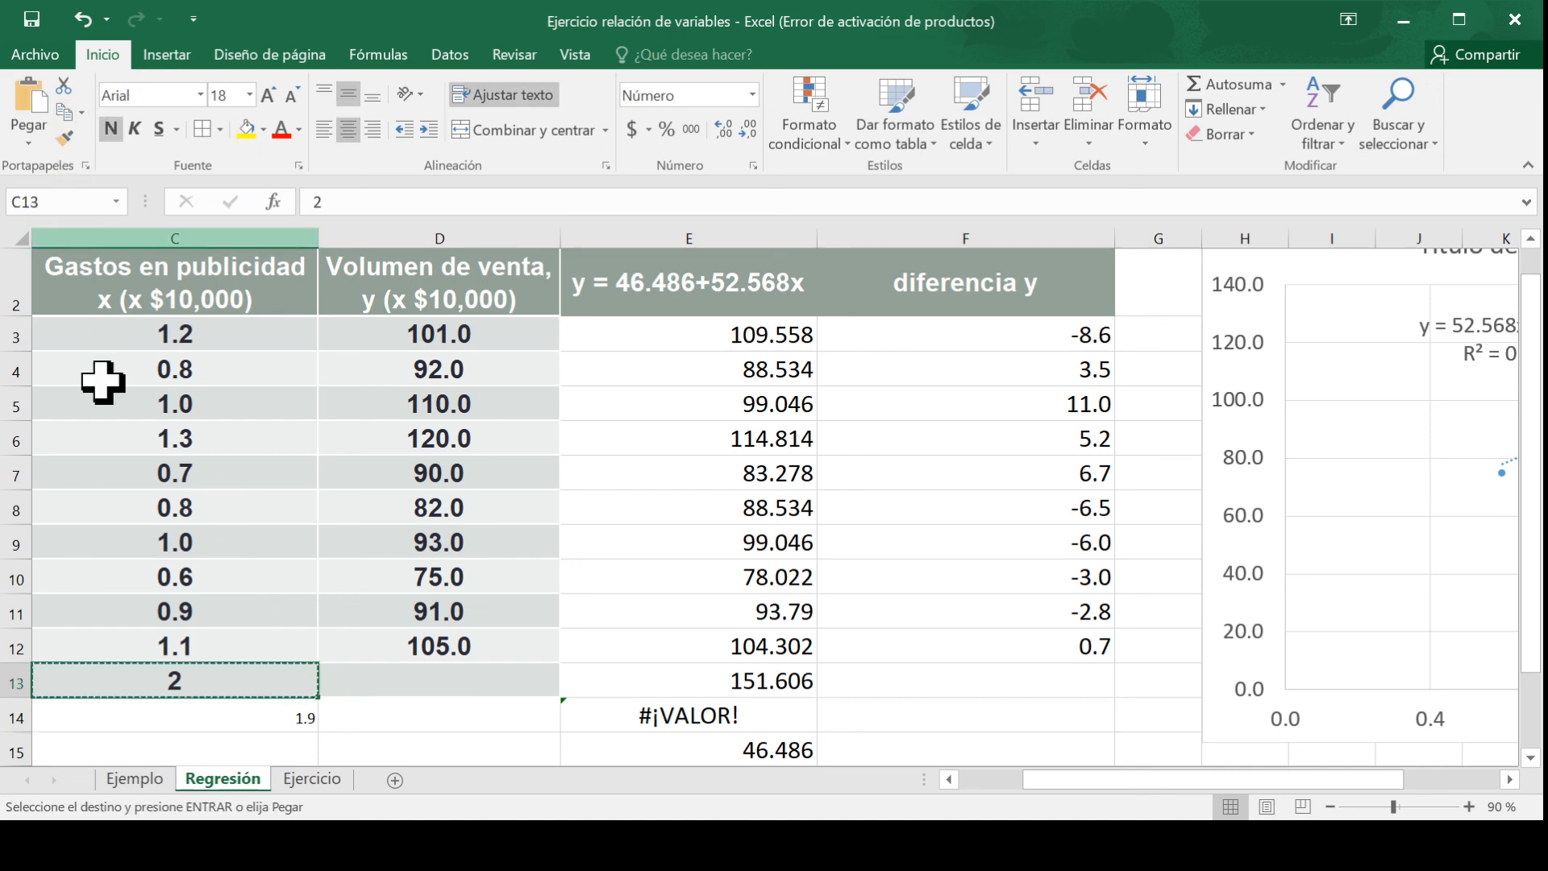
{"action": "left_click", "coordinate": [64, 137]}
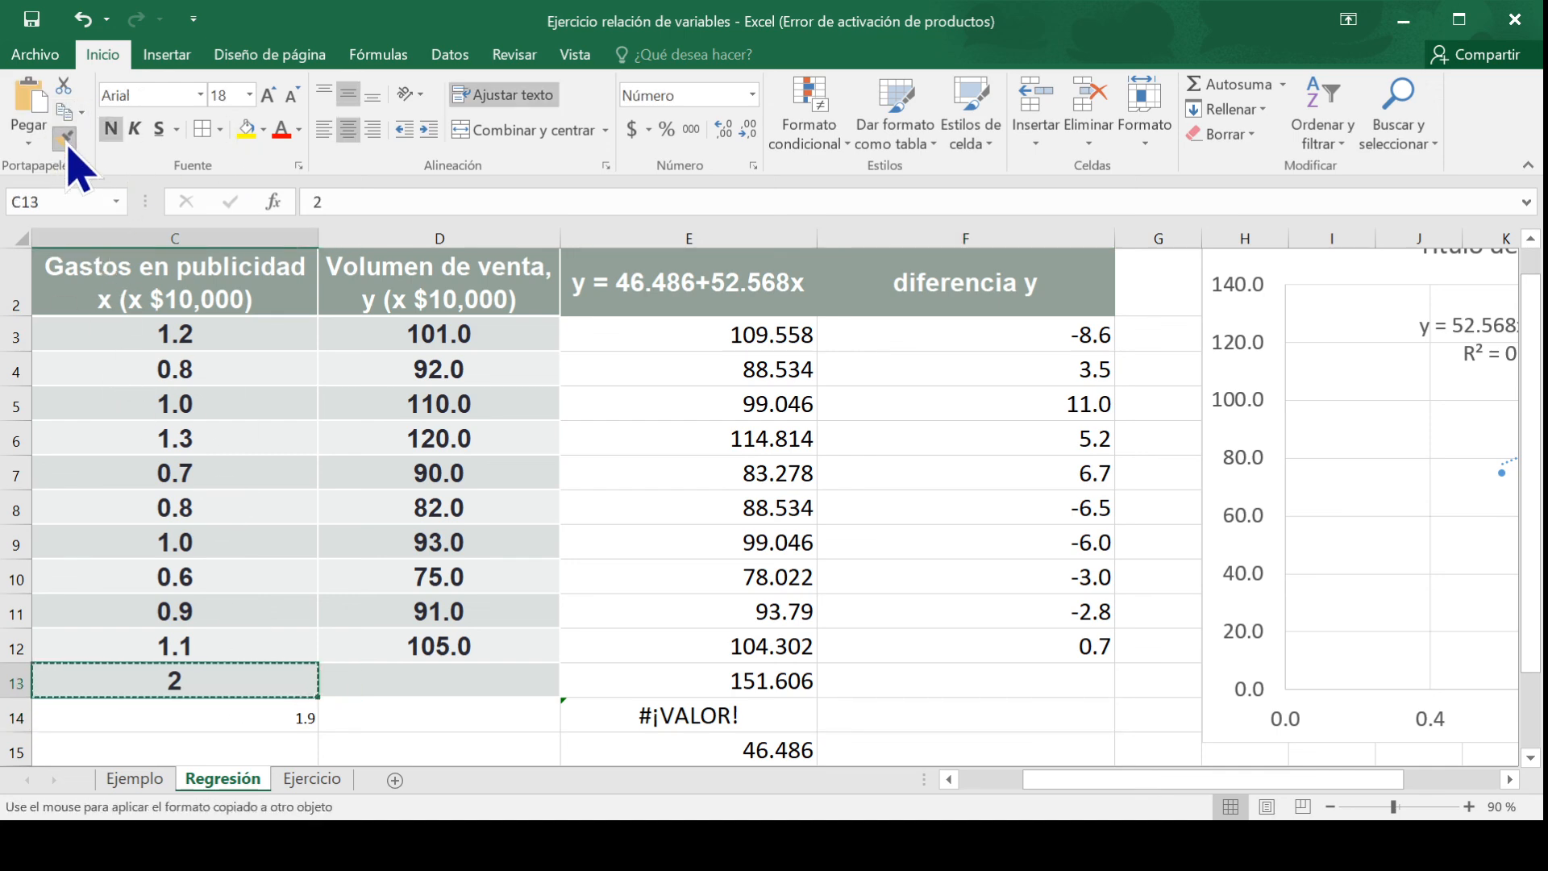
{"action": "left_click", "coordinate": [230, 687]}
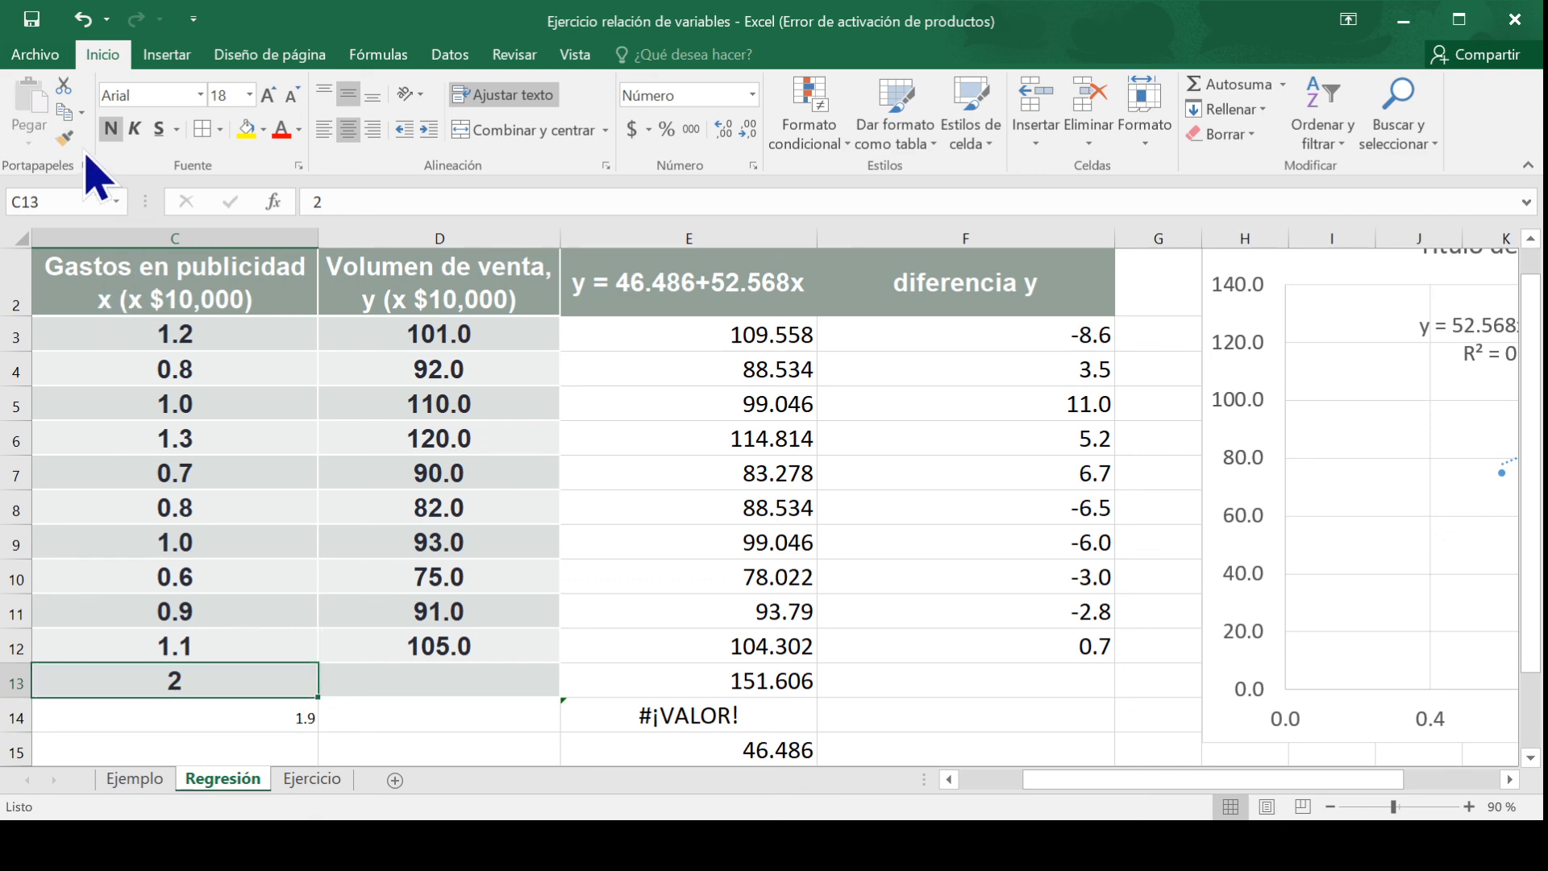
{"action": "mouse_move", "coordinate": [221, 712]}
{"action": "left_mouse_down"}
{"action": "mouse_move", "coordinate": [228, 780]}
{"action": "mouse_move", "coordinate": [317, 753]}
{"action": "mouse_move", "coordinate": [299, 689]}
{"action": "left_mouse_up"}
{"action": "left_click", "coordinate": [389, 654]}
Step: Replace the faulty estimate in E14 by filling the formula down from E13, and check E15 against C15
{"action": "left_click", "coordinate": [794, 649]}
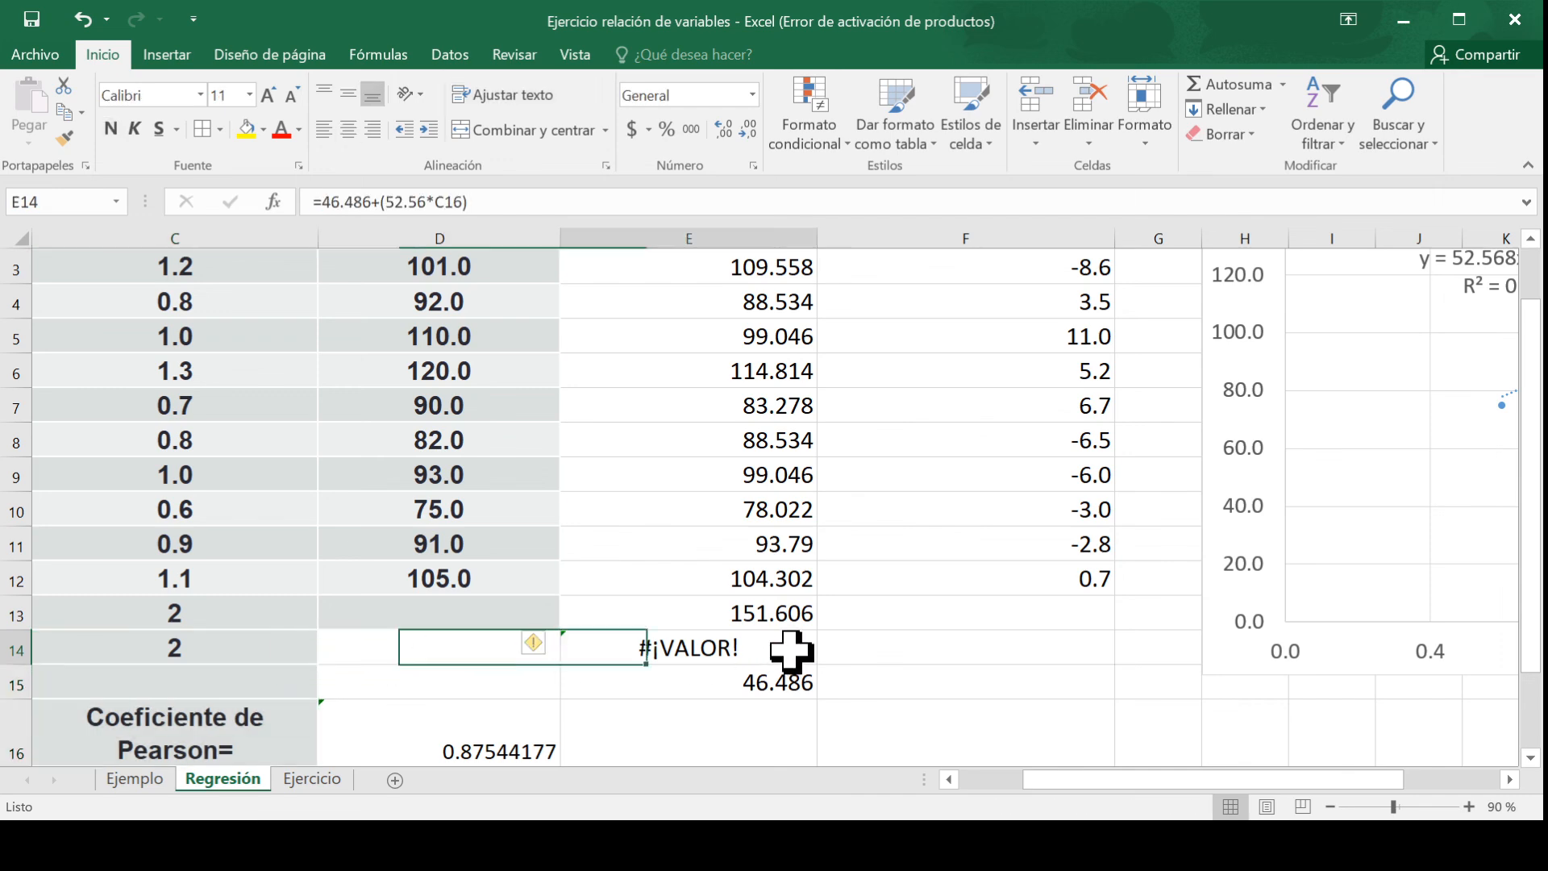
{"action": "left_click", "coordinate": [796, 606]}
{"action": "left_click_drag", "start_coordinate": [824, 637], "coordinate": [823, 665]}
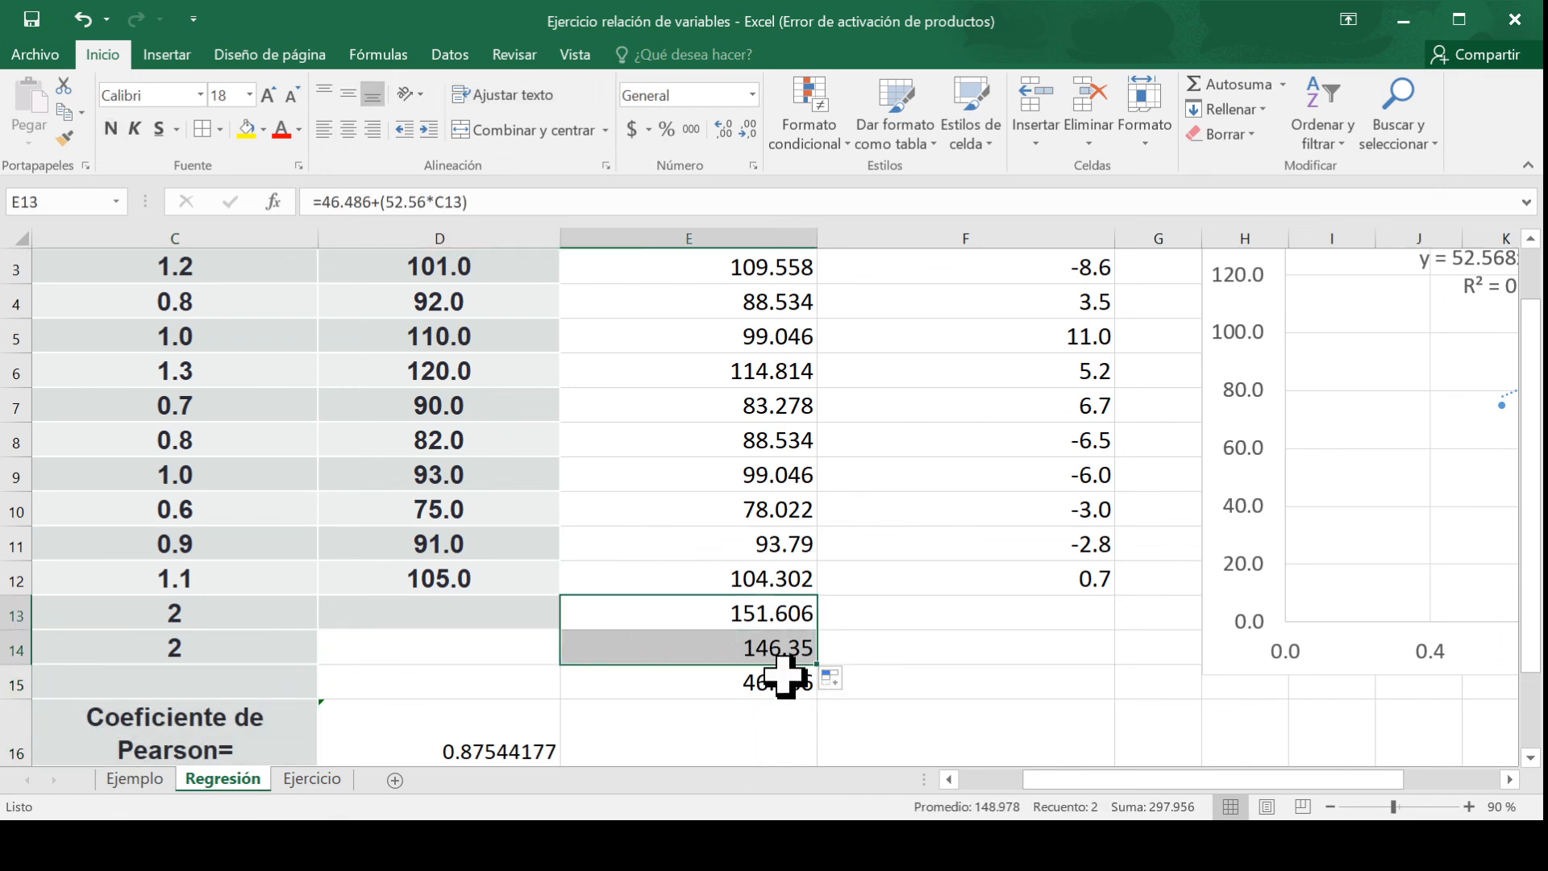
{"action": "left_click", "coordinate": [762, 685]}
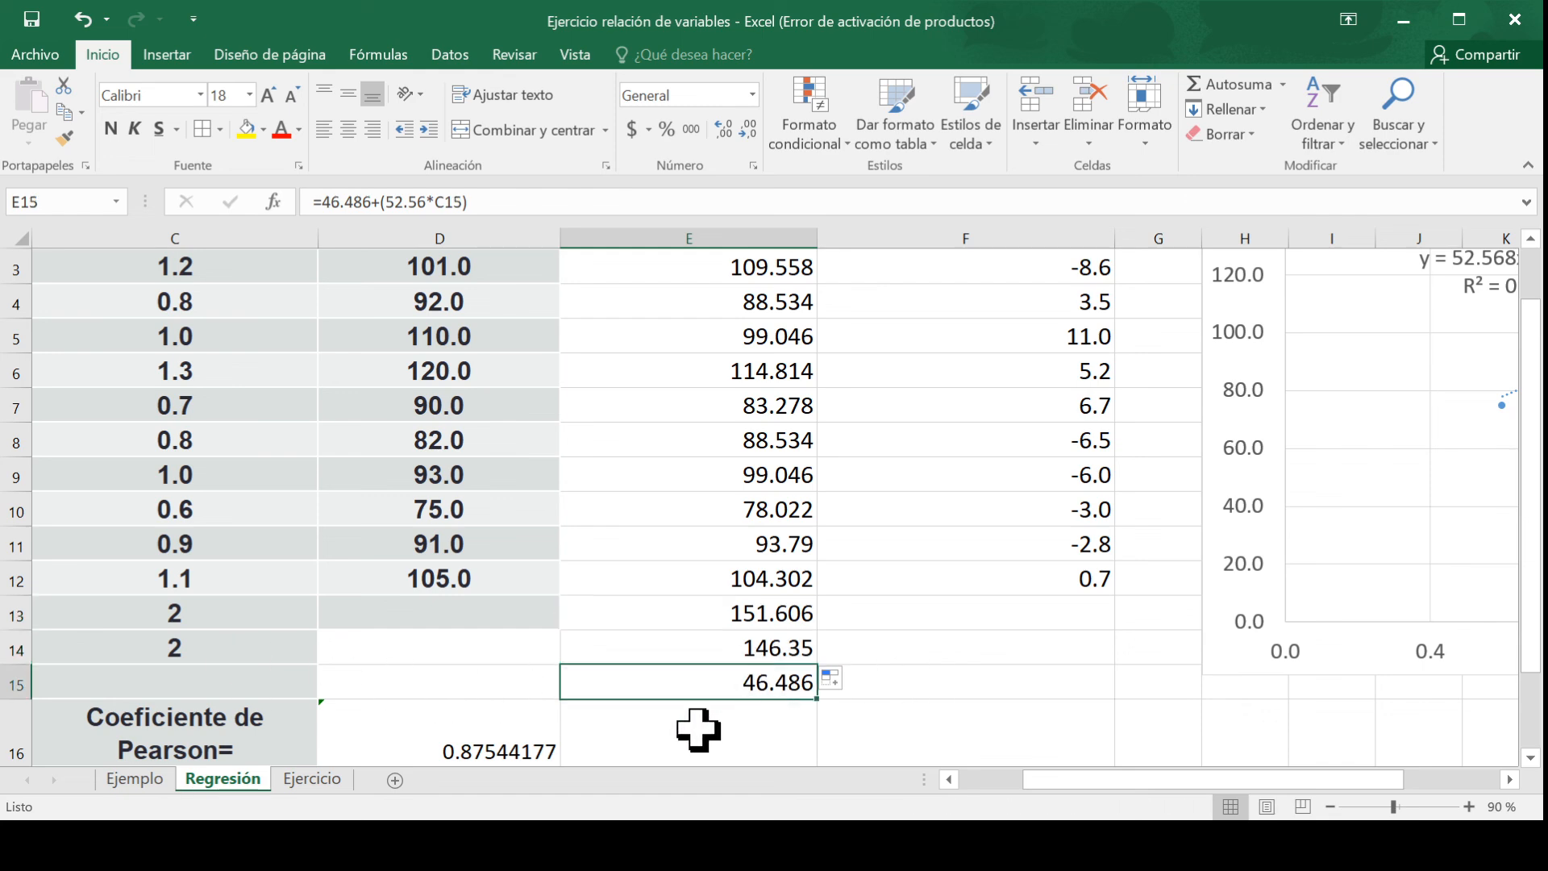
{"action": "left_click", "coordinate": [266, 684]}
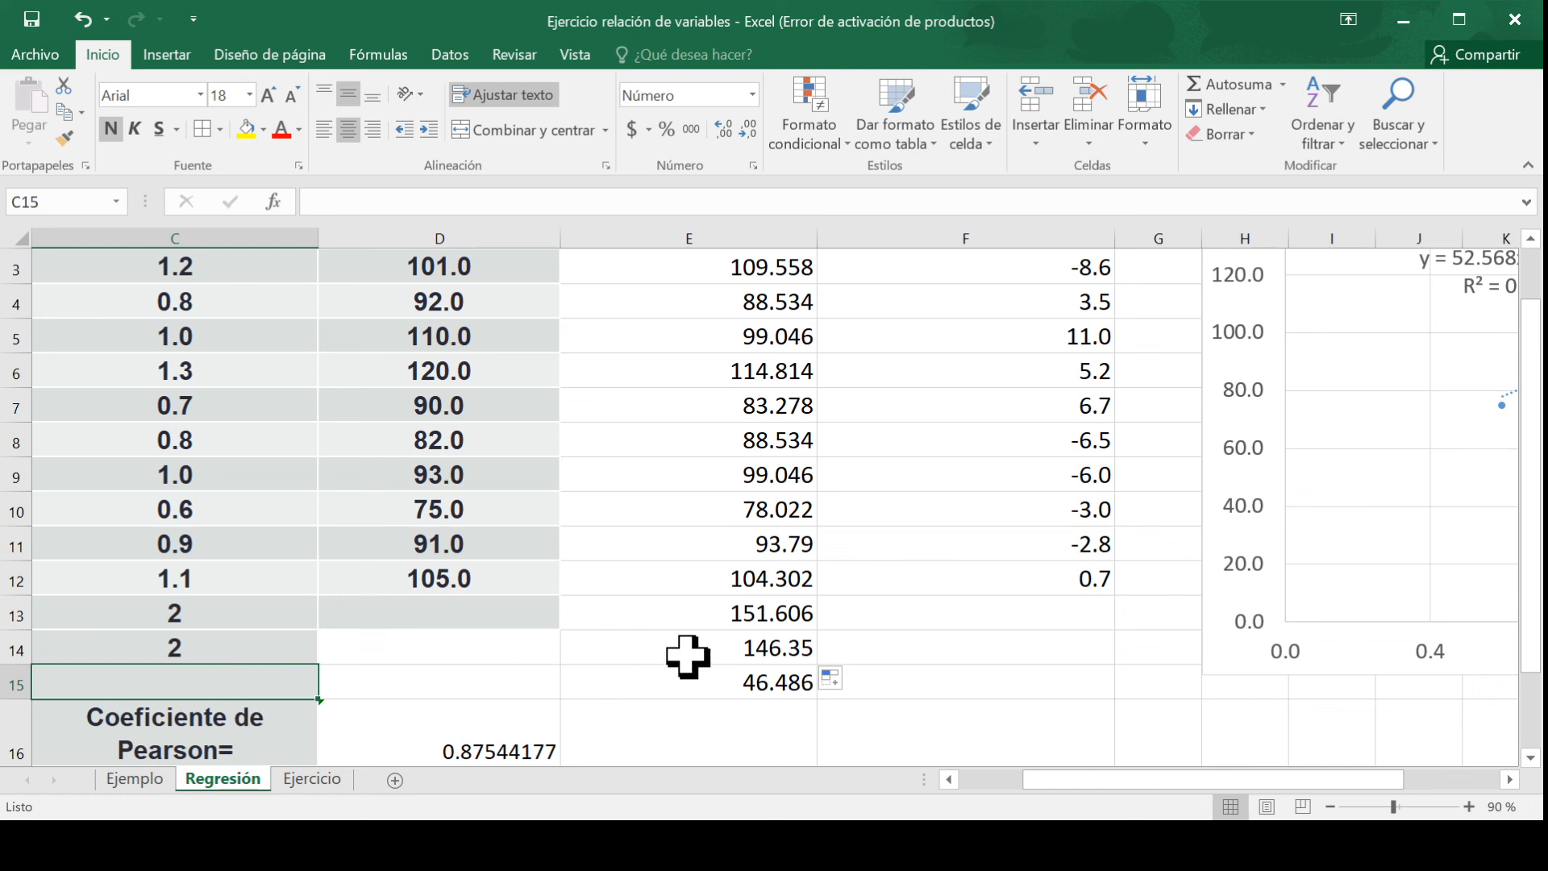
Step: Apply the one-decimal formatting of C12 to C13 and C14, and check the estimate in E14
{"action": "left_click", "coordinate": [225, 646]}
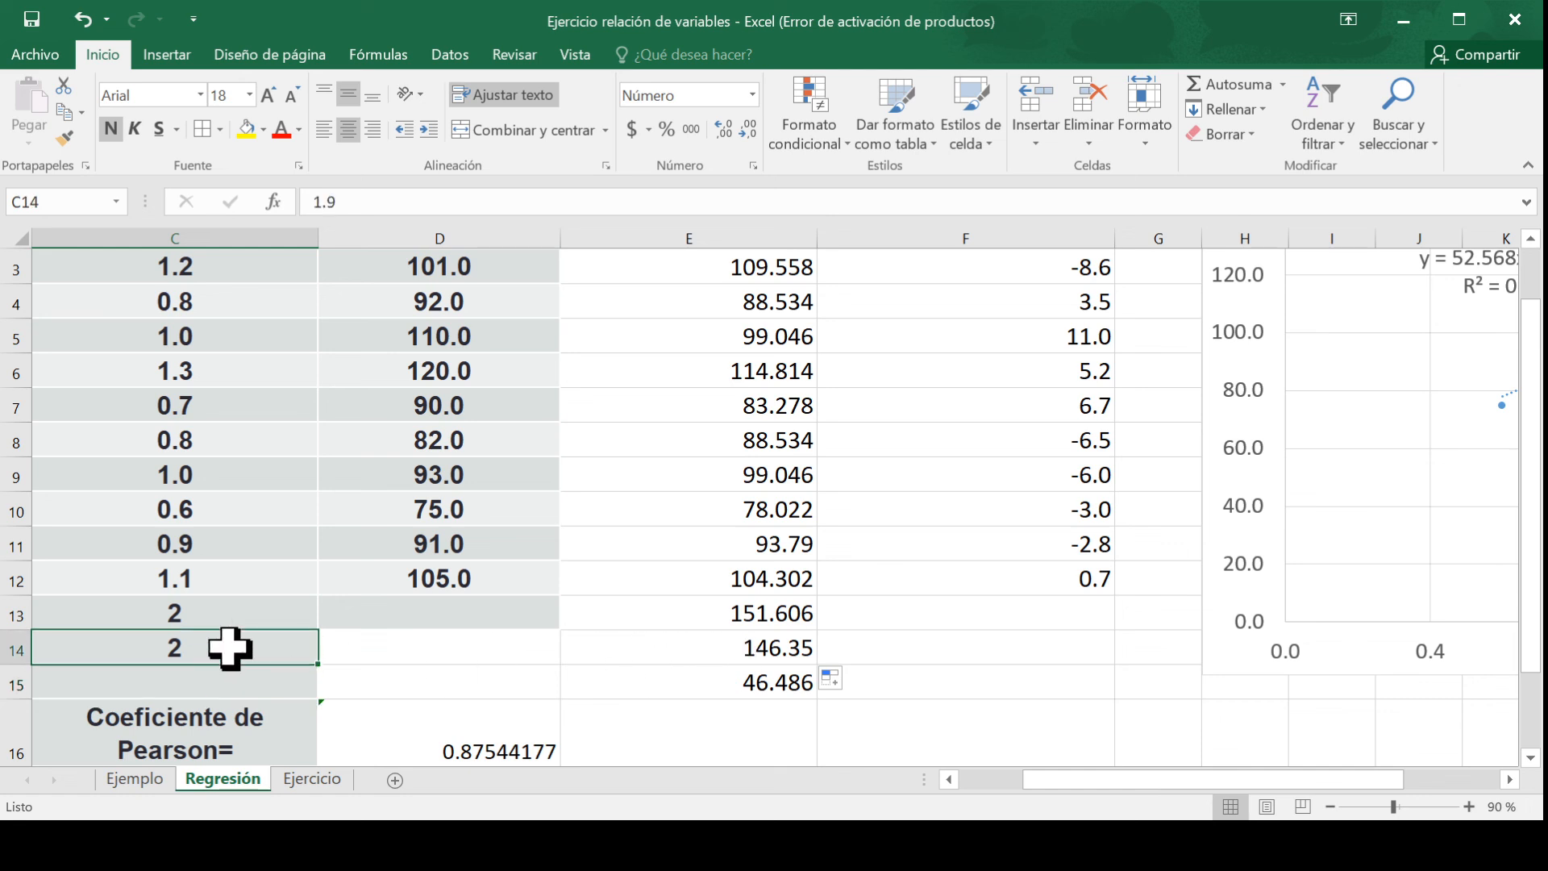
{"action": "left_click", "coordinate": [219, 577]}
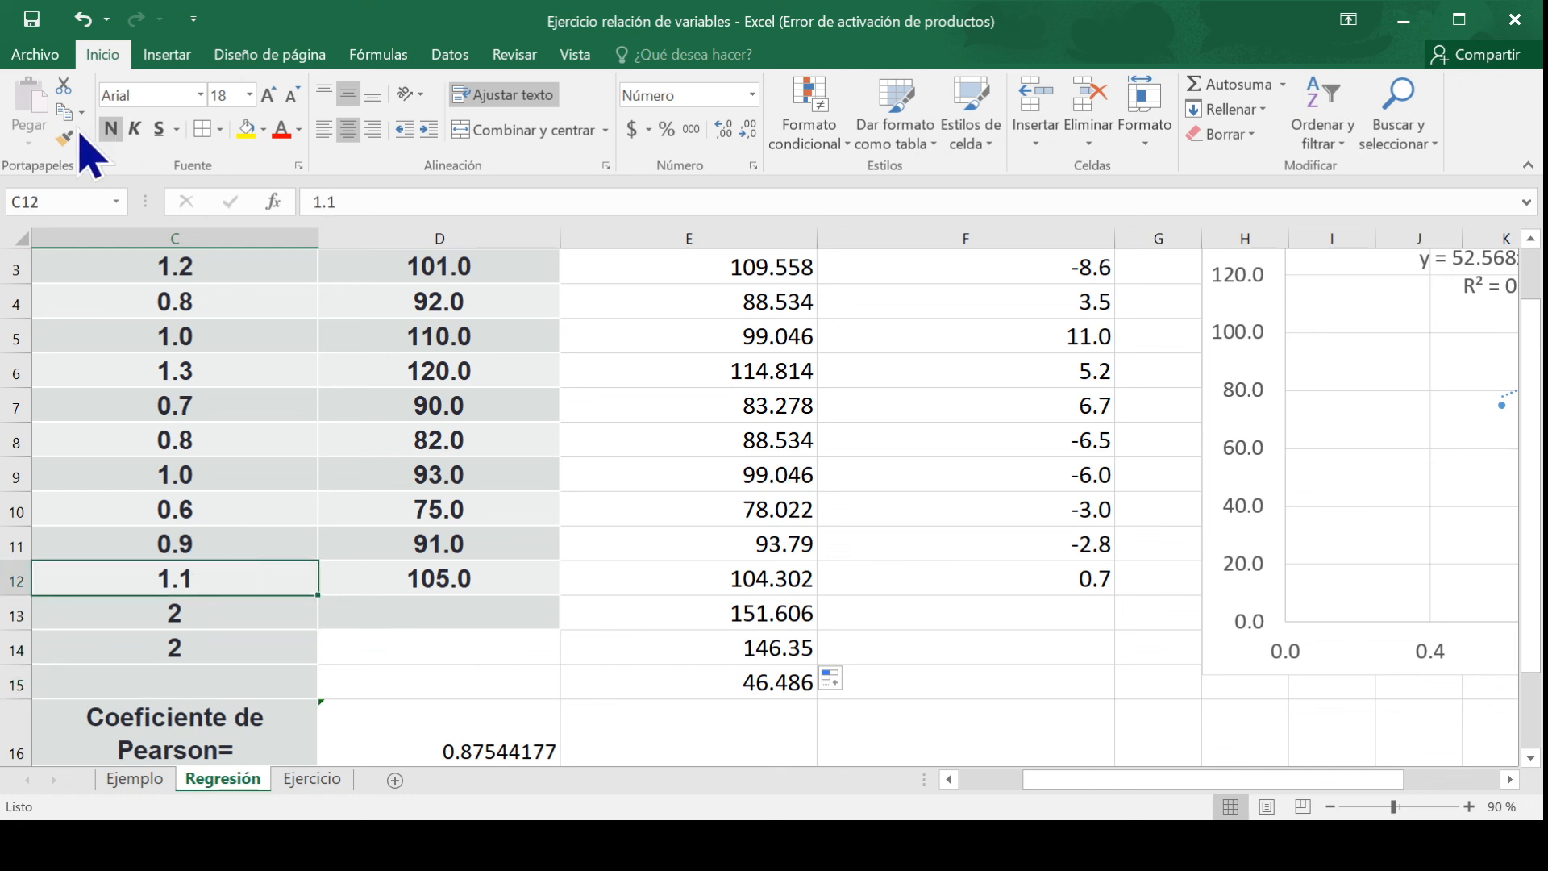
{"action": "left_click", "coordinate": [65, 137]}
{"action": "left_click_drag", "start_coordinate": [223, 619], "coordinate": [235, 650]}
{"action": "left_click", "coordinate": [795, 650]}
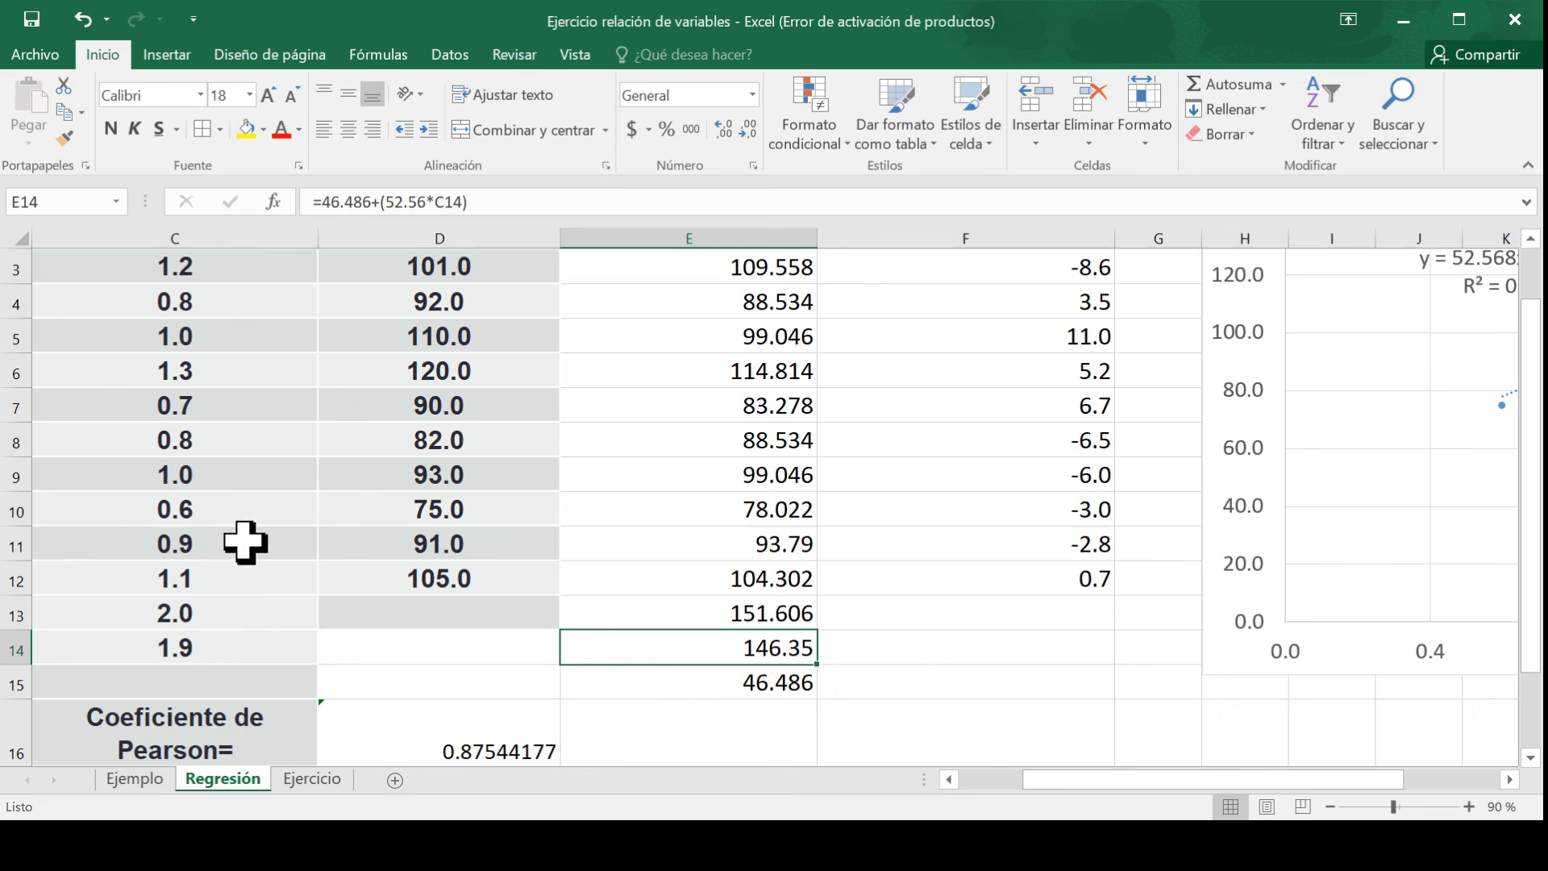
Step: Enter an advertising expense of 0 in cell C15 and view the scatter chart with its trendline equation
{"action": "scroll", "coordinate": [242, 541], "scroll_direction": "up", "scroll_amount": 1}
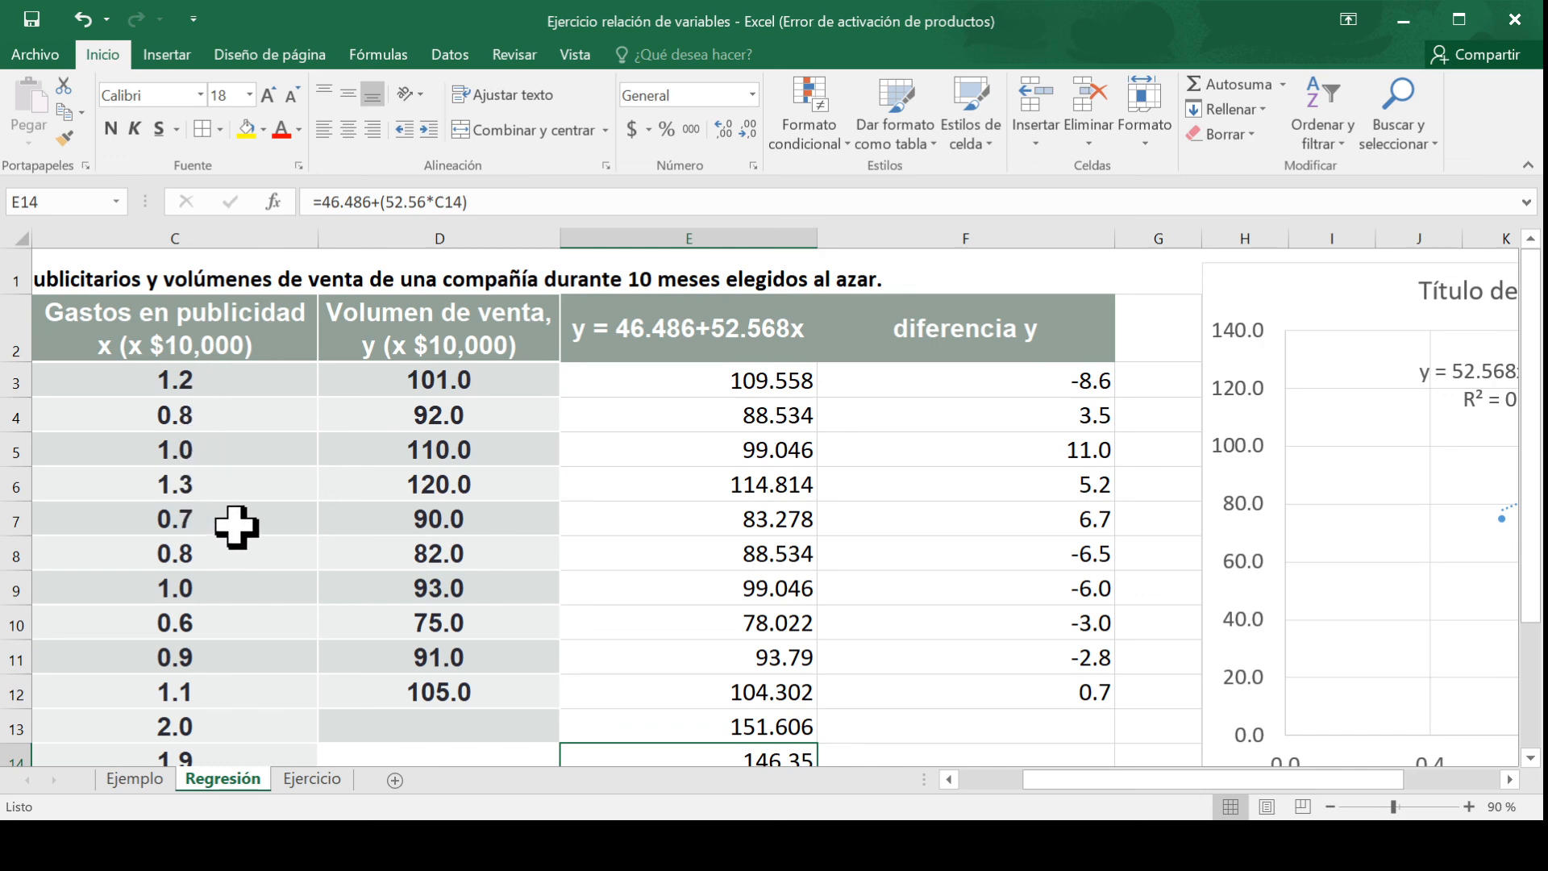
{"action": "scroll", "coordinate": [654, 643], "scroll_direction": "down", "scroll_amount": 1}
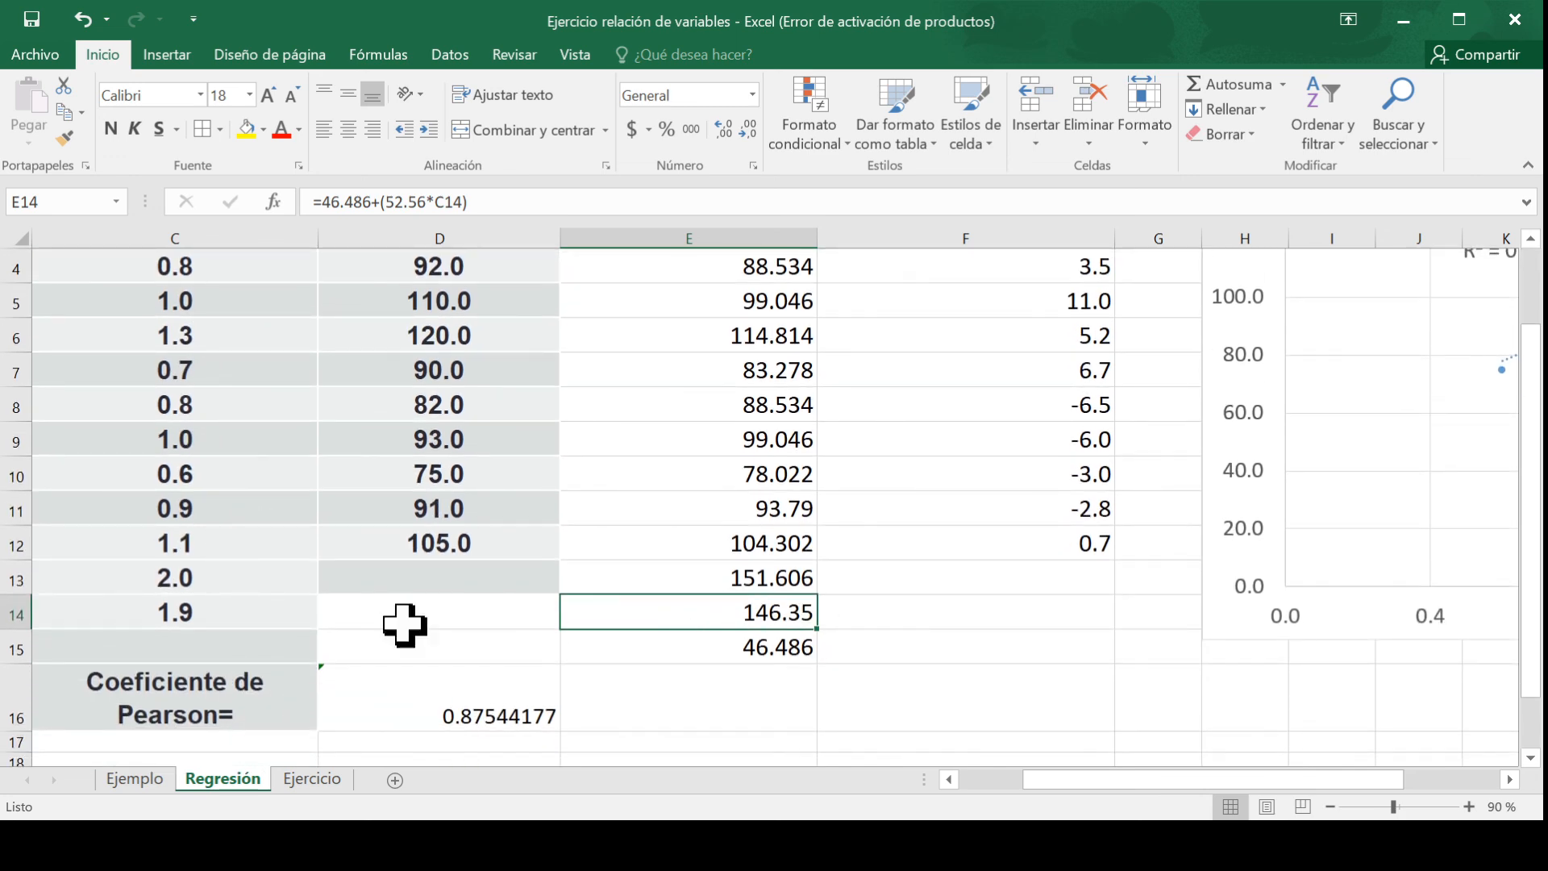
{"action": "left_click", "coordinate": [266, 648]}
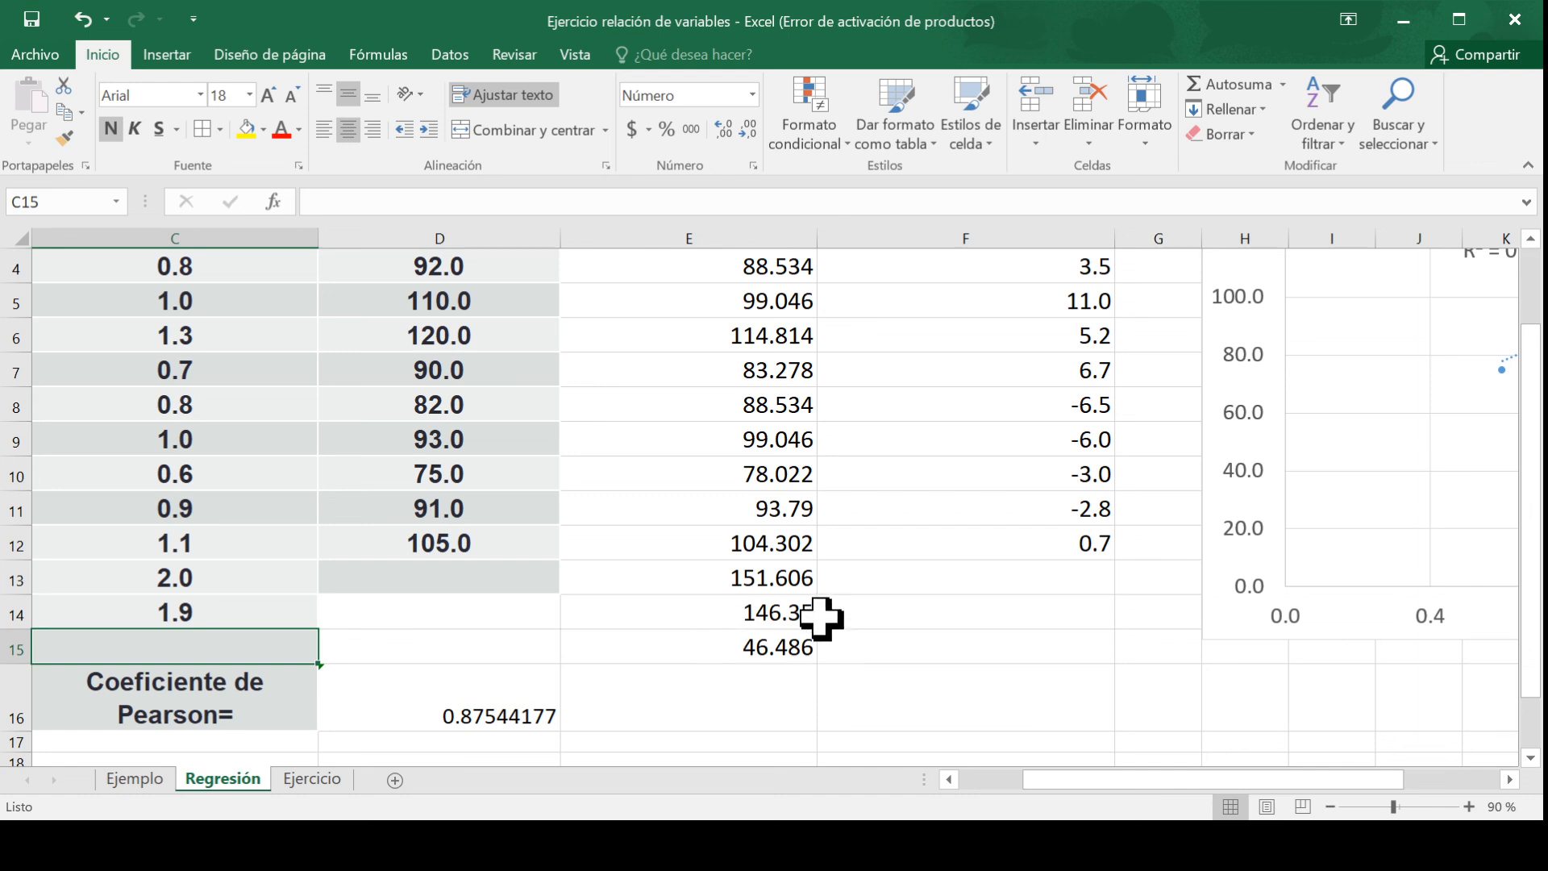
{"action": "type", "text": "0"}
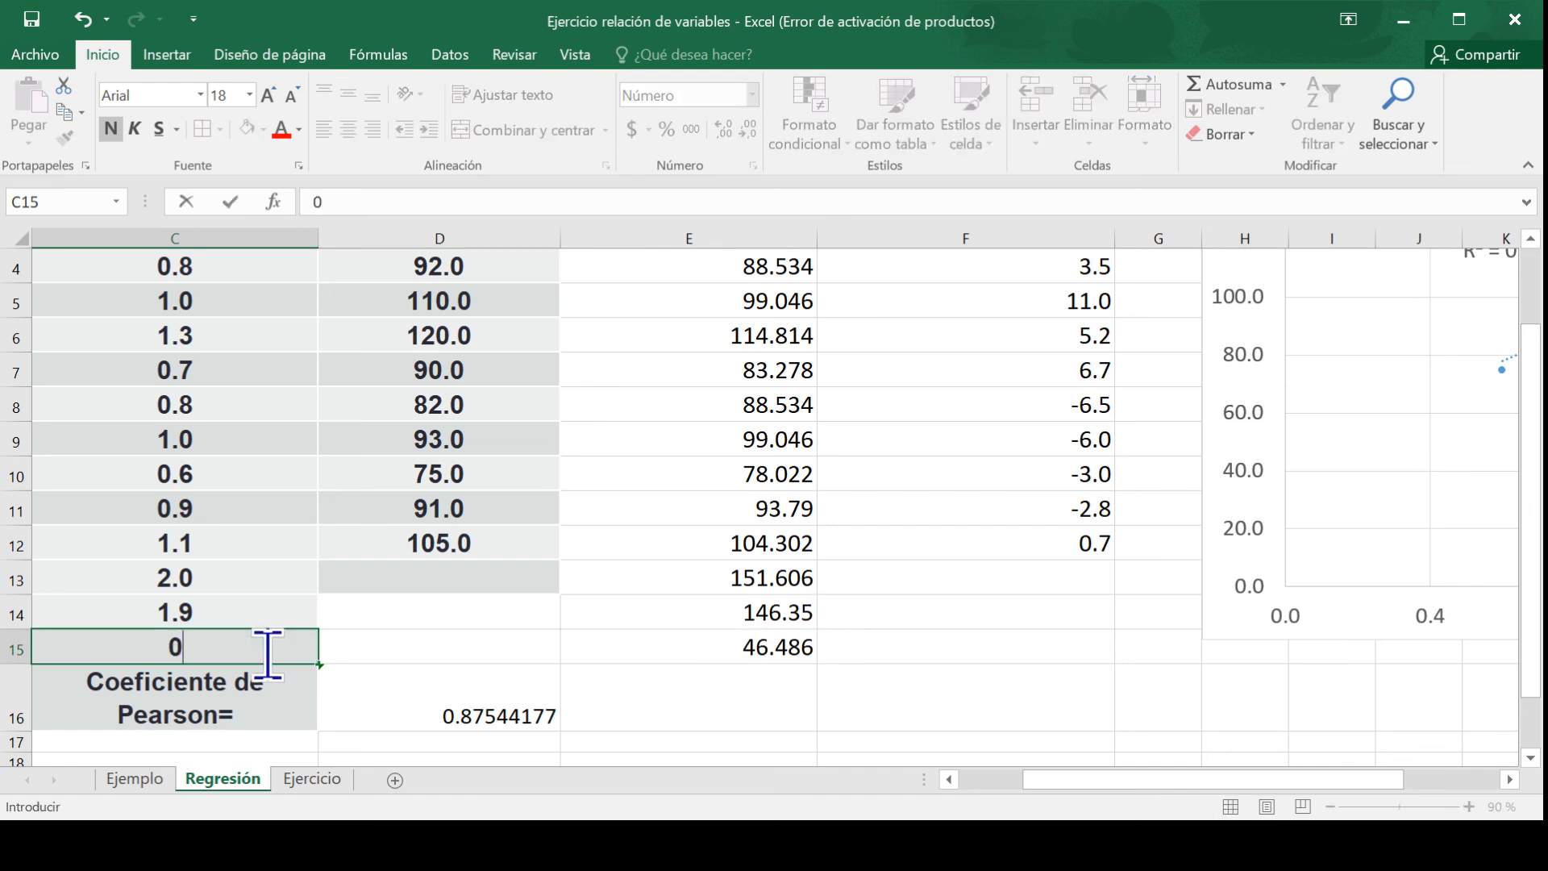
{"action": "key", "text": "Return"}
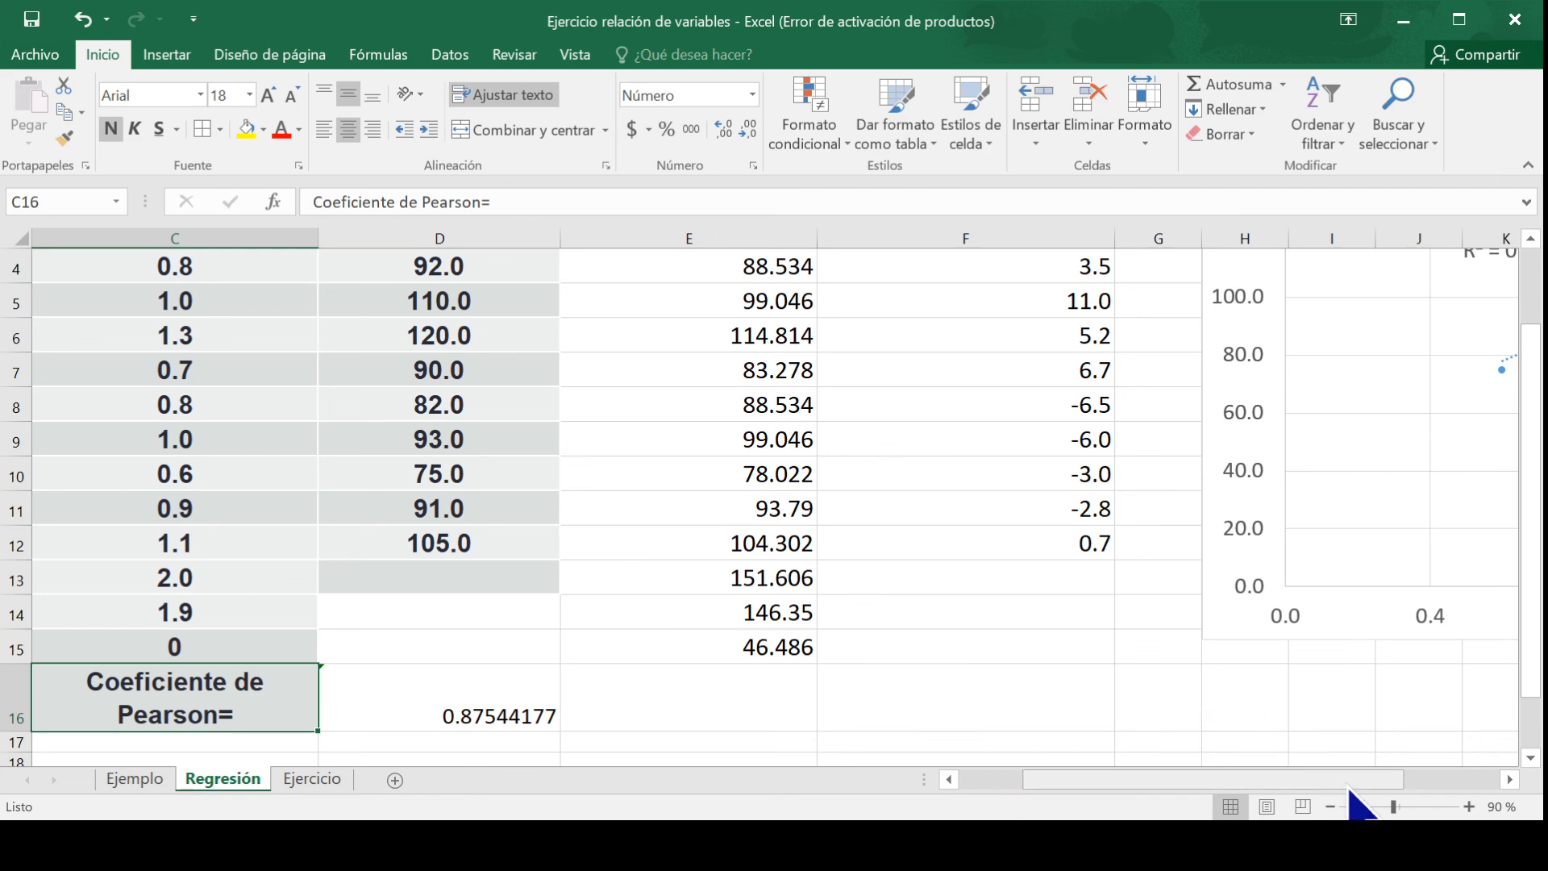
{"action": "left_click_drag", "start_coordinate": [1354, 780], "coordinate": [1437, 781]}
{"action": "scroll", "coordinate": [594, 578], "scroll_direction": "up", "scroll_amount": 1}
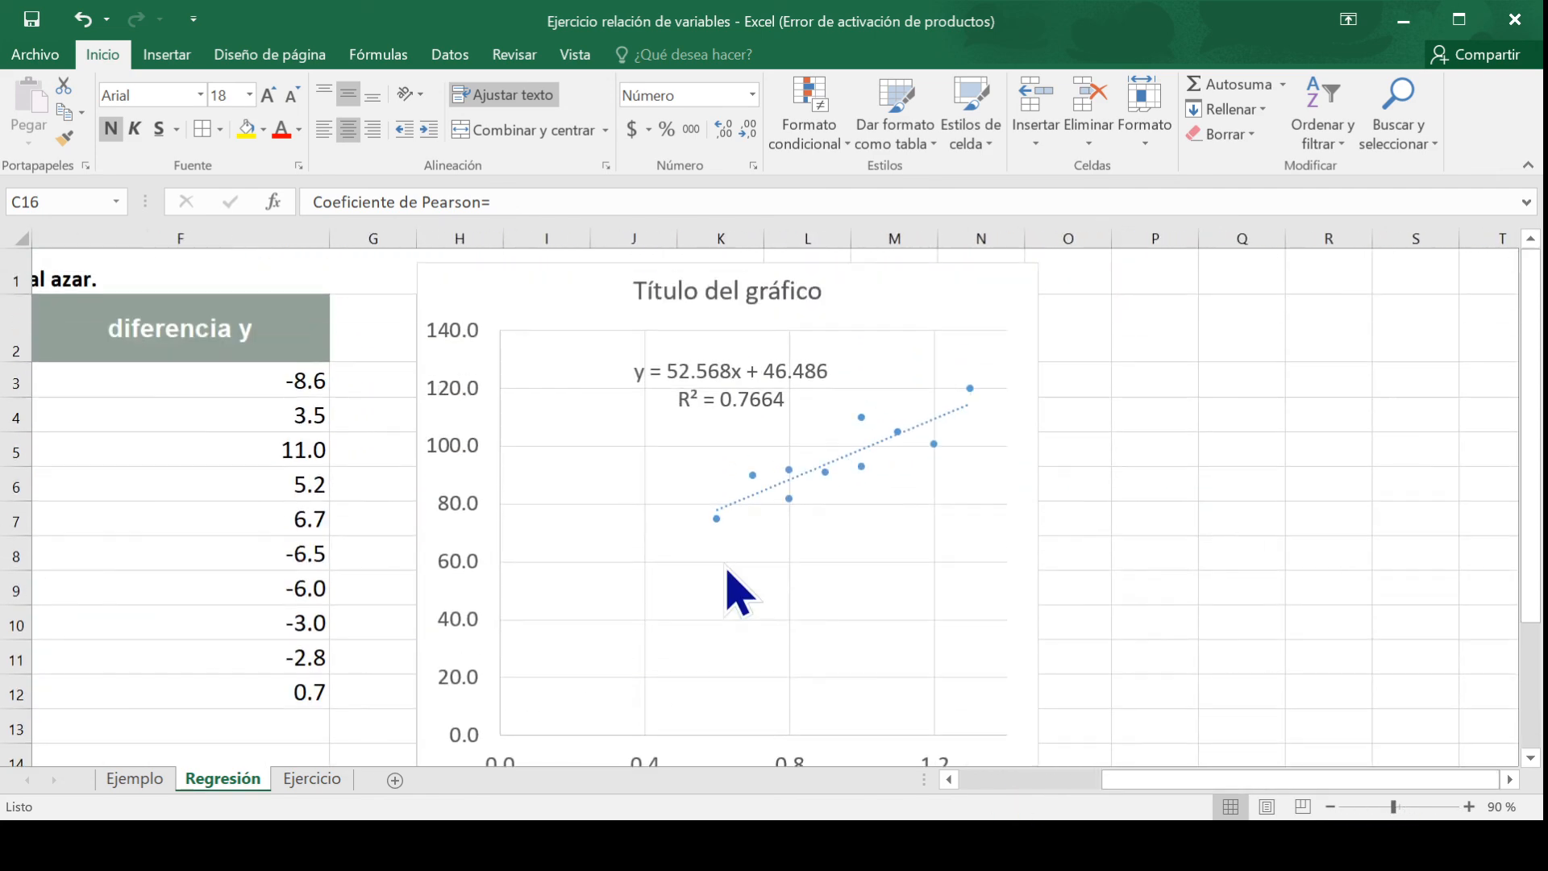